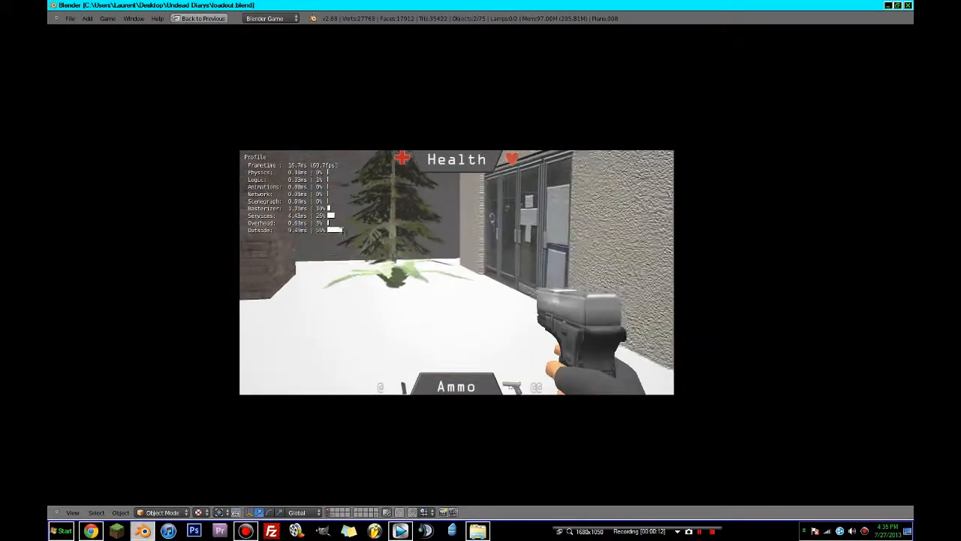
- Walk through the level in the running game and examine the streets, buildings and the ammo crate inside the tiled room
key("w")
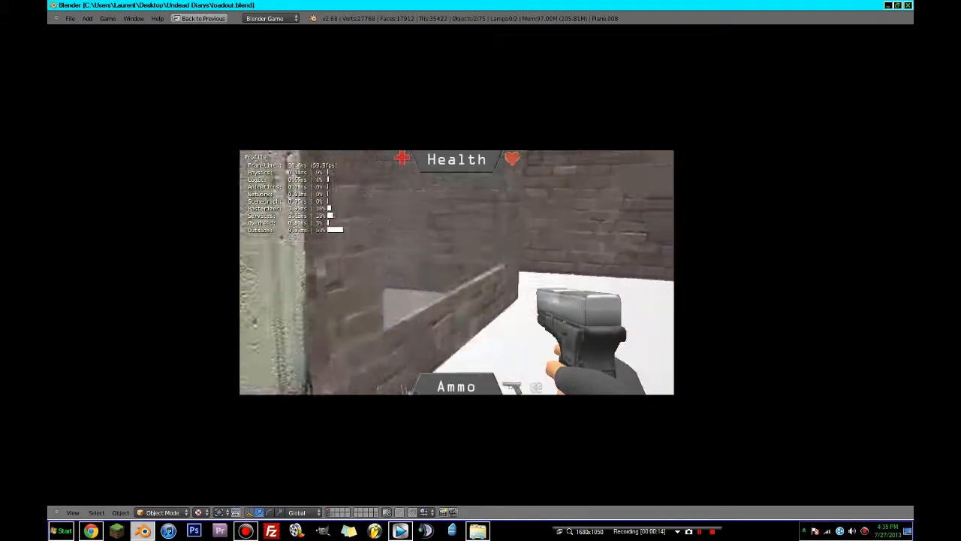
key("w")
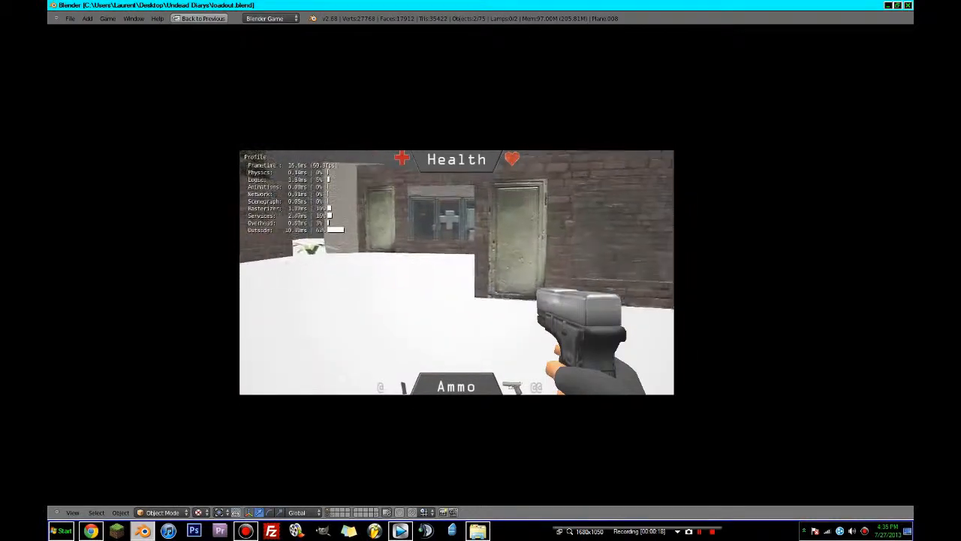
key("w")
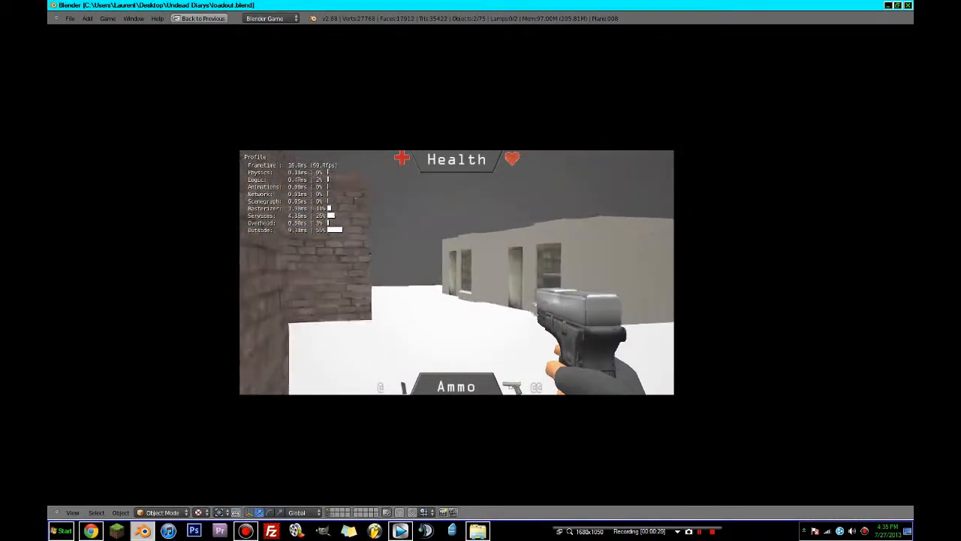
right_click(456, 272)
key("w")
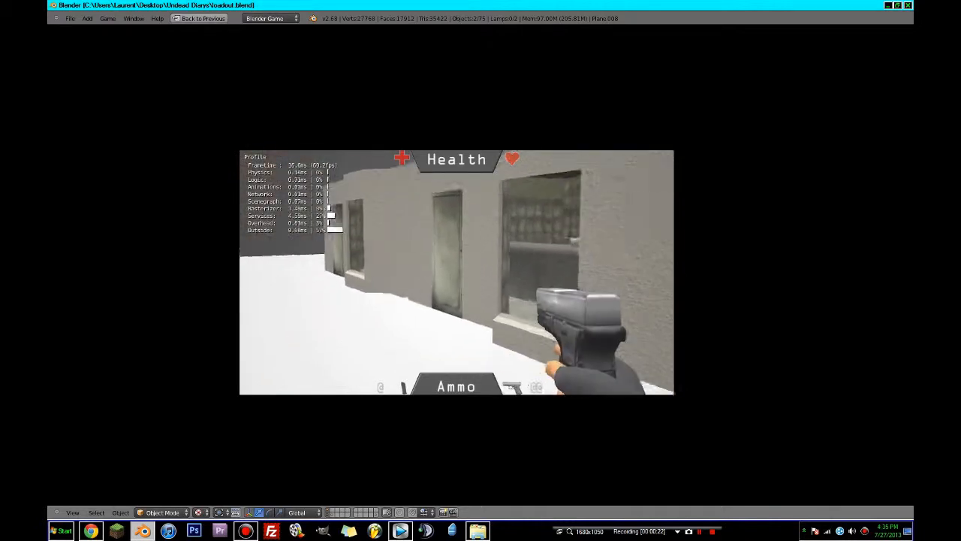
key("r")
key("w")
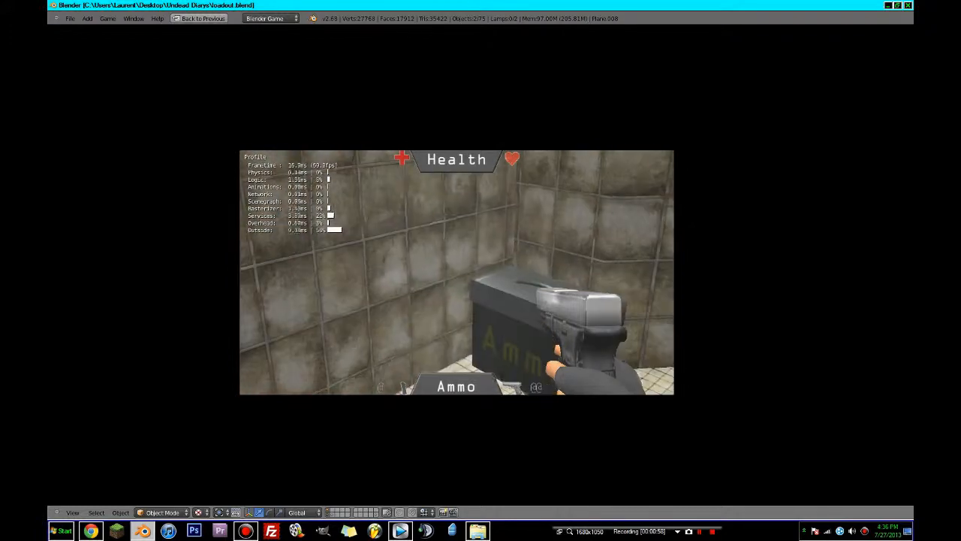
key("d")
key("a")
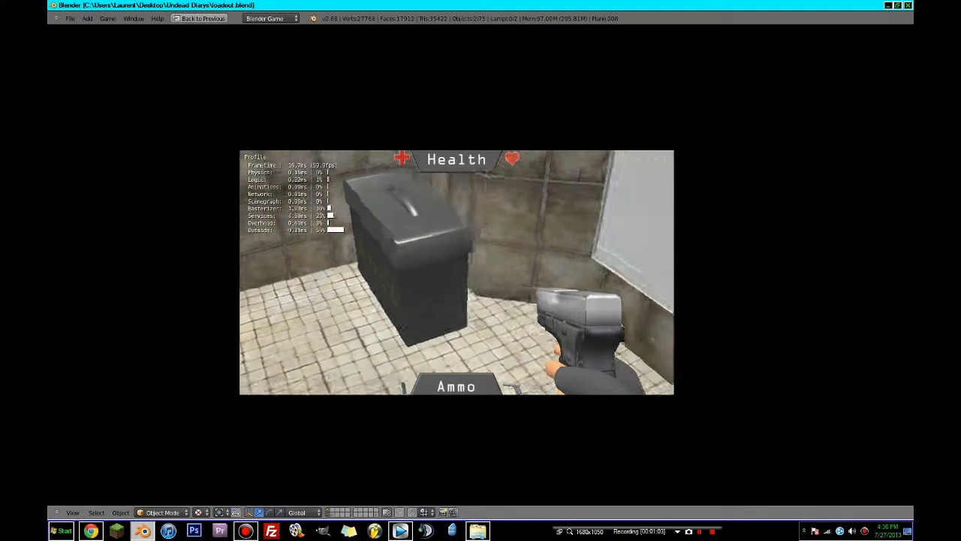
key("w")
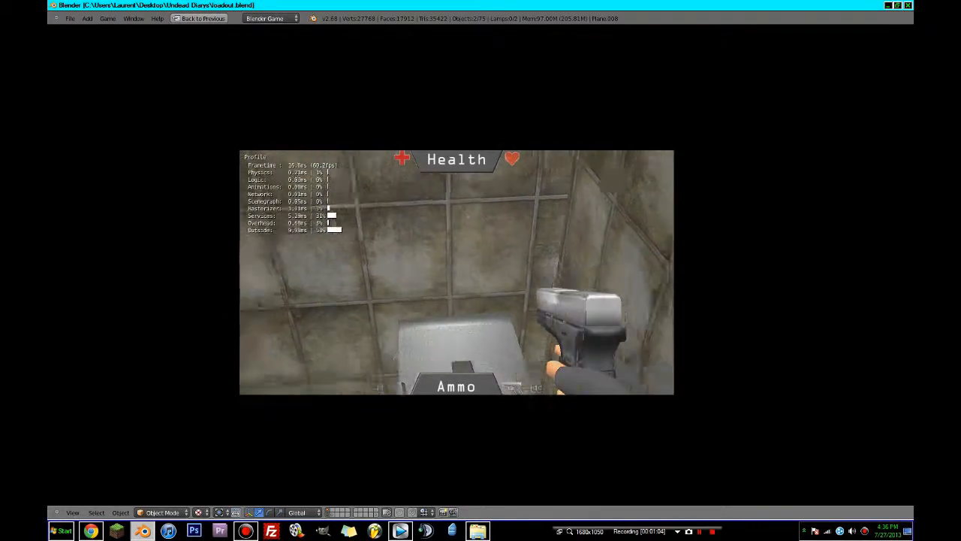
- Stop the running game and save the scene over loadout.blend
key("Escape")
key("ctrl+s")
left_click(456, 273)
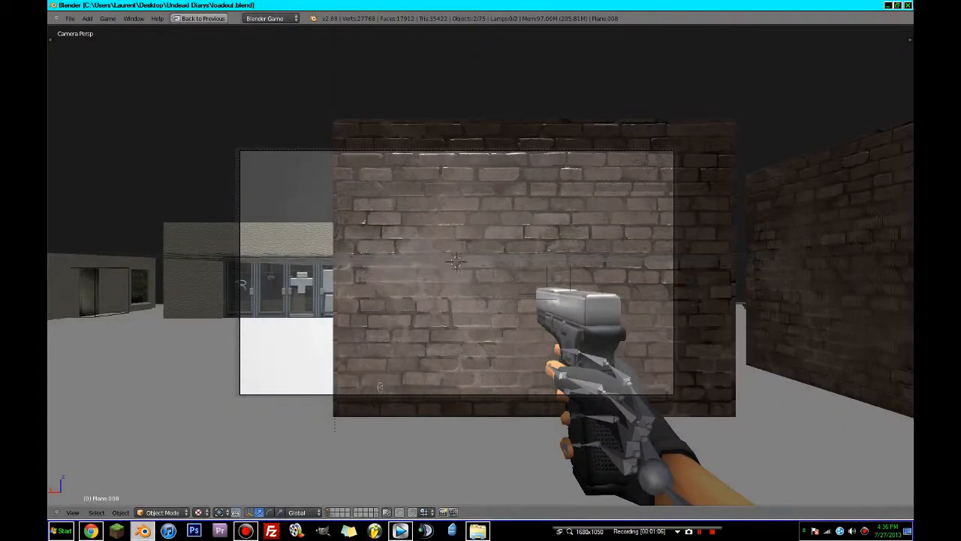
- Close Blender and the ground folder window, then reopen the loadout Blender file from the Undead Diarys folder
left_click(909, 6)
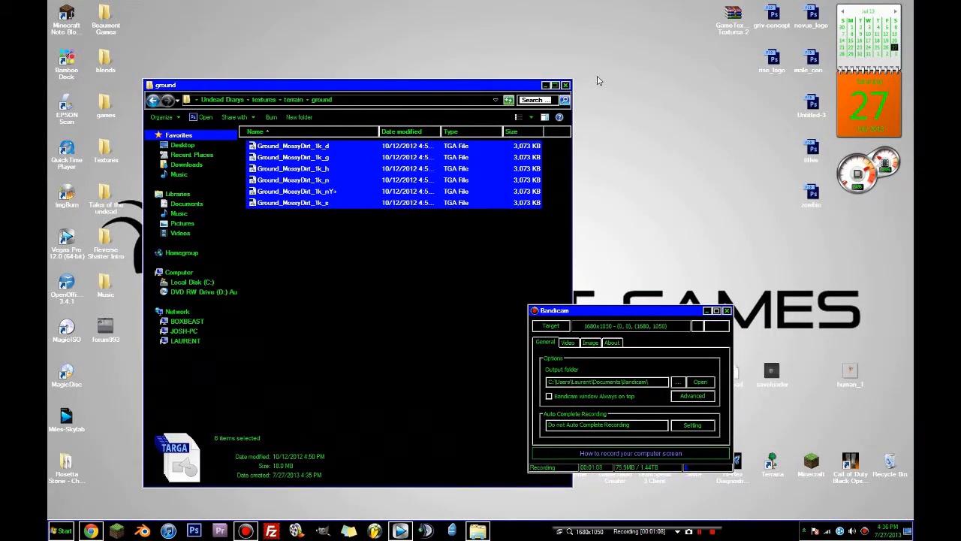
left_click(569, 87)
double_click(380, 239)
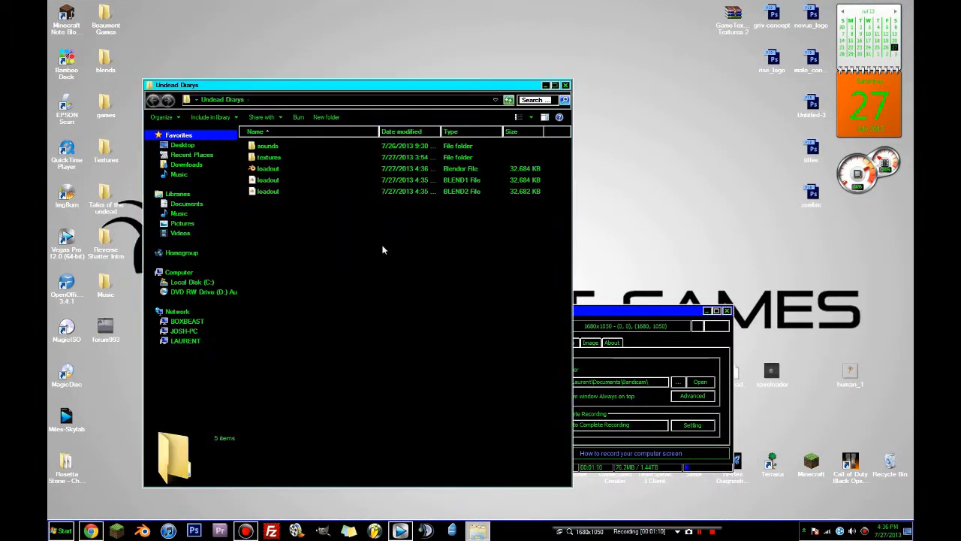
double_click(274, 169)
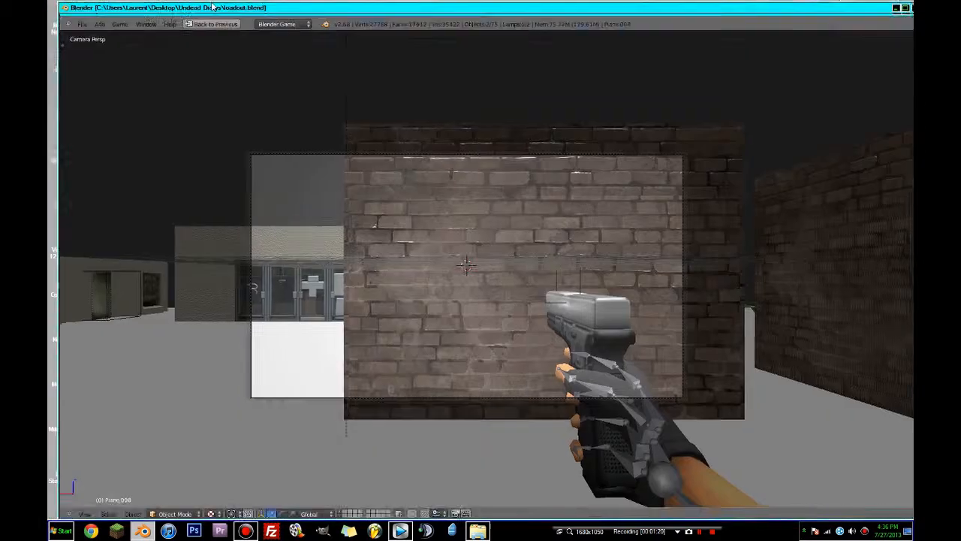
- Run the game briefly, stop it, and look at the player's arms and pistol from outside the camera
scroll(391, 261, "up", 4)
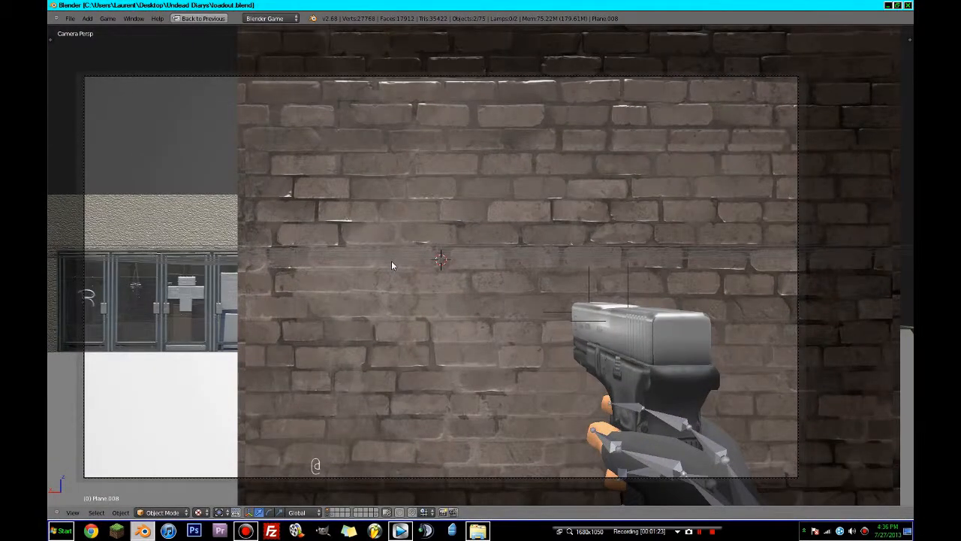
scroll(391, 260, "down", 2)
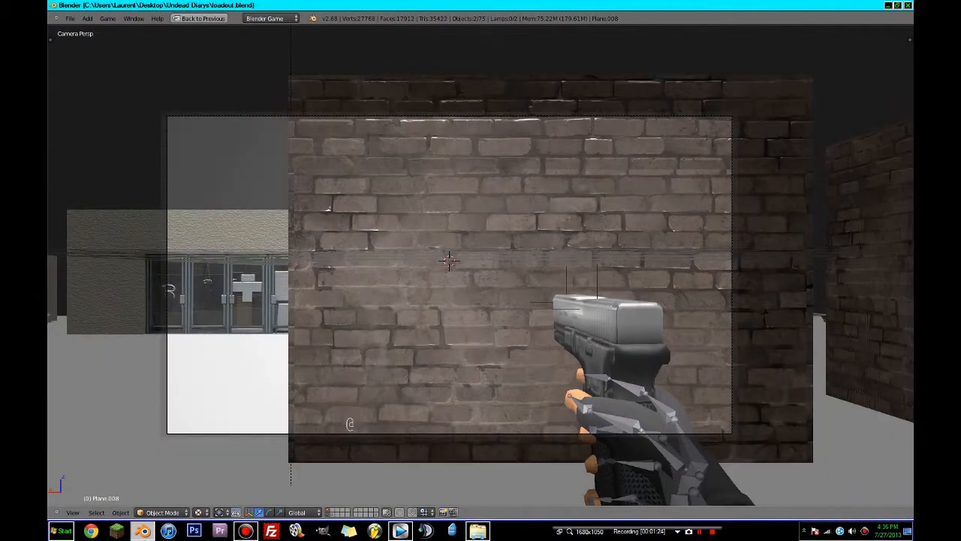
key("p")
key("Escape")
middle_click_drag(446, 266, 568, 285)
scroll(571, 284, "down", 6)
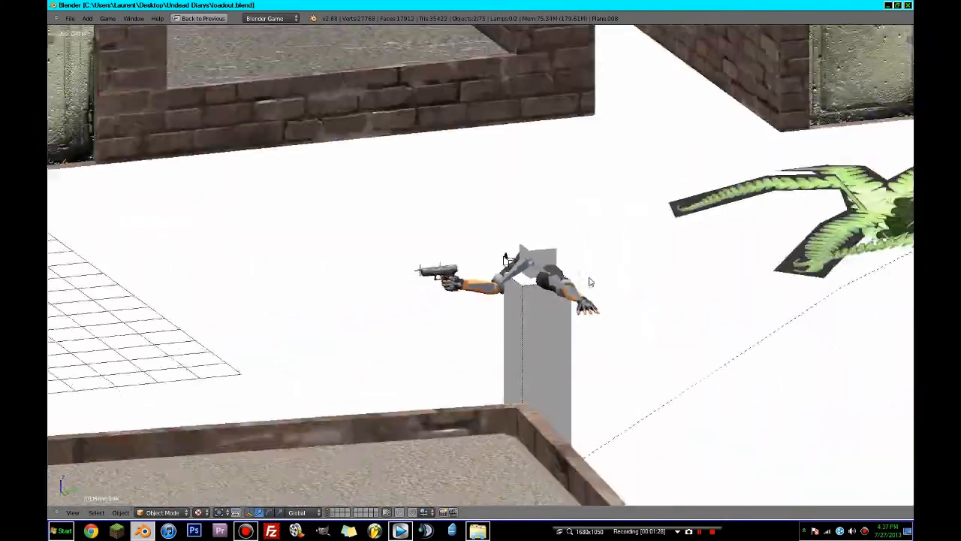
- Switch to the Undead Diarys folder window and look through the ground textures in textures > terrain > ground
key("alt+Tab")
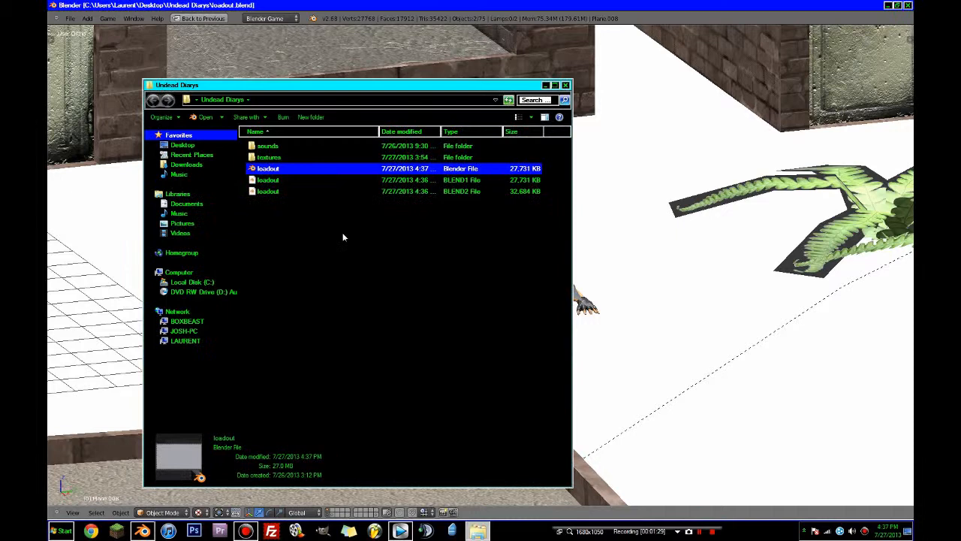
double_click(281, 157)
double_click(279, 180)
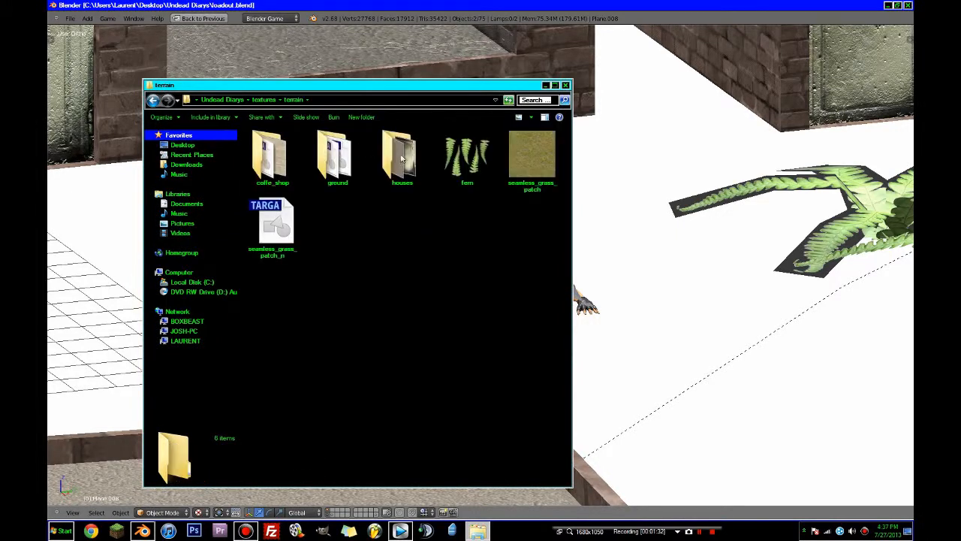
double_click(338, 157)
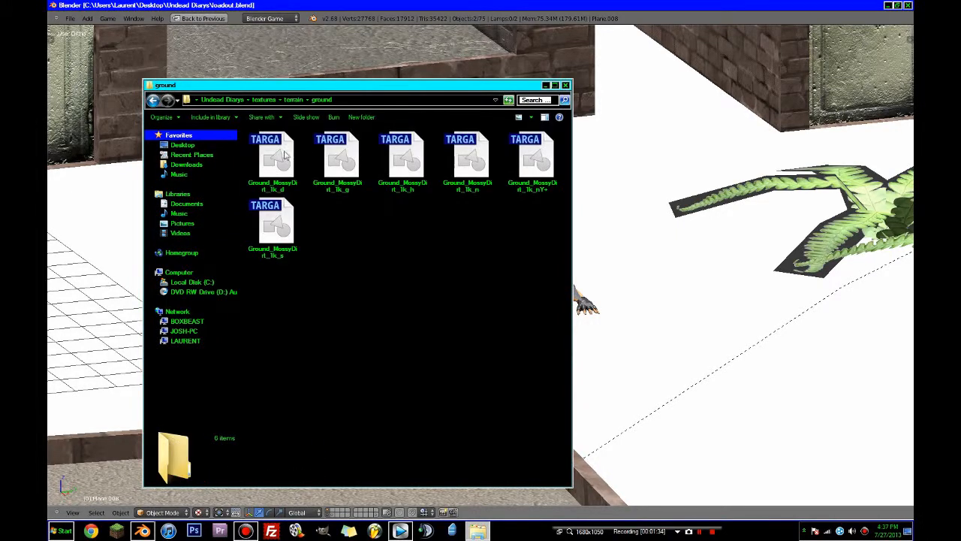
- Switch back to Blender and save the scene over the existing loadout.blend
left_click(368, 4)
key("ctrl+s")
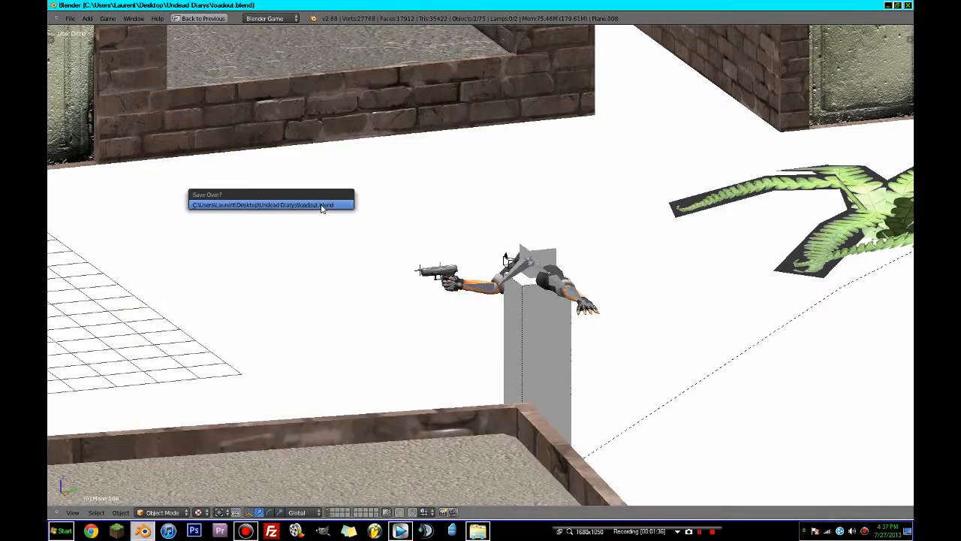
left_click(322, 209)
- Select the ground plane, restore the full editor layout, and unwrap the plane in Edit Mode from the top view
scroll(364, 269, "down", 7)
middle_click_drag(363, 269, 396, 298)
scroll(420, 306, "down", 7)
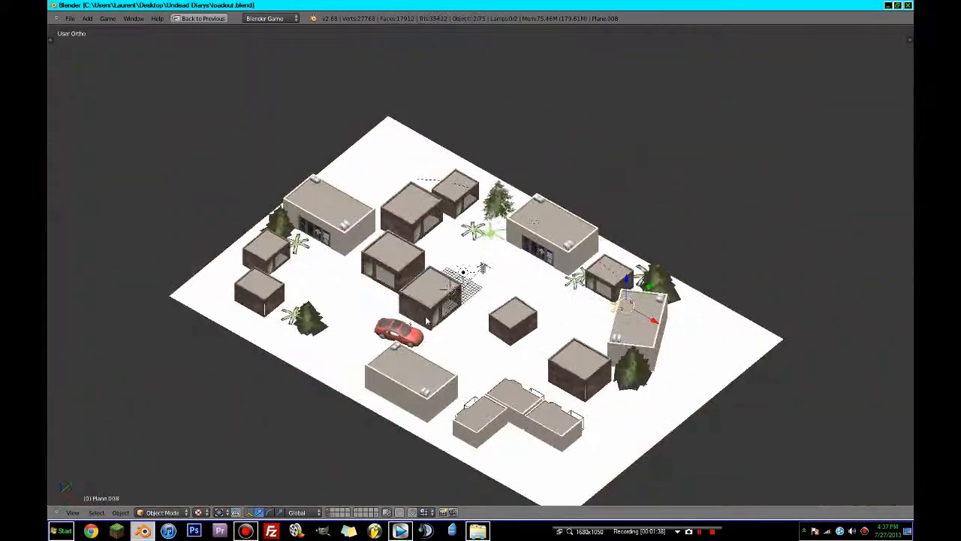
middle_click_drag(457, 319, 543, 308)
right_click(501, 356)
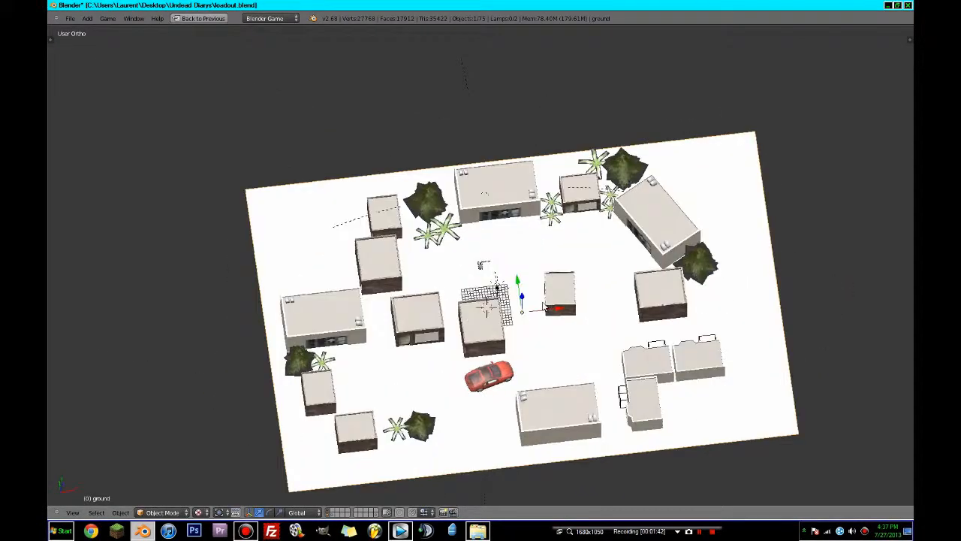
key("ctrl+Up")
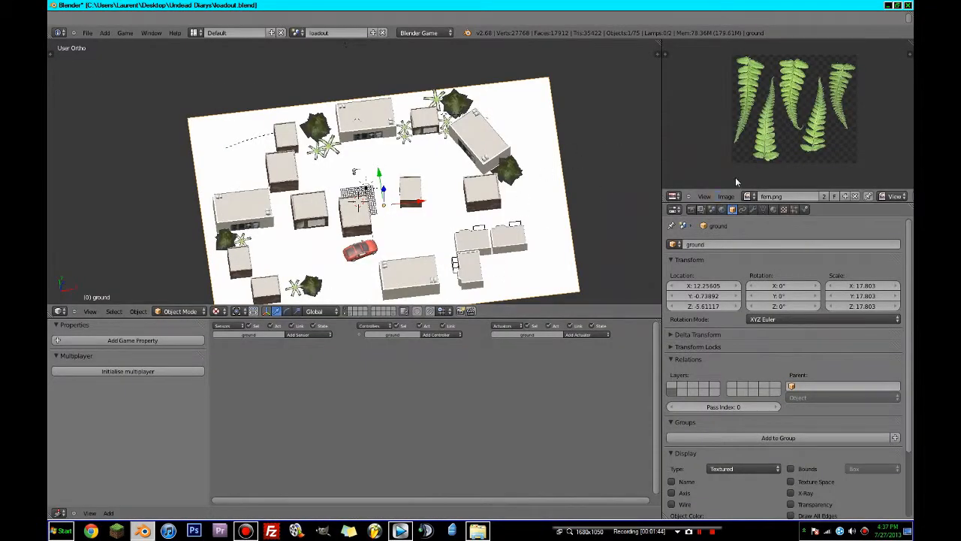
key("Tab")
key("KP_7")
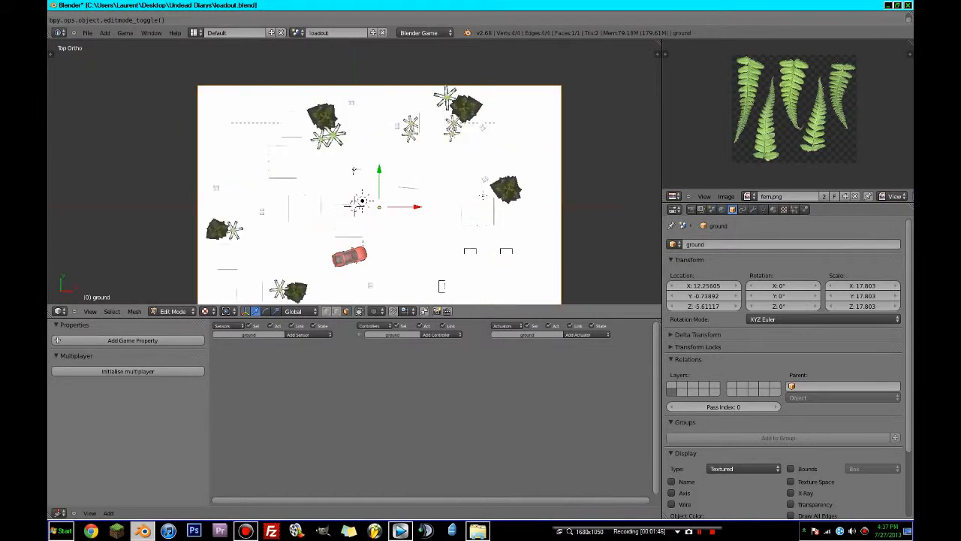
key("u")
left_click(483, 196)
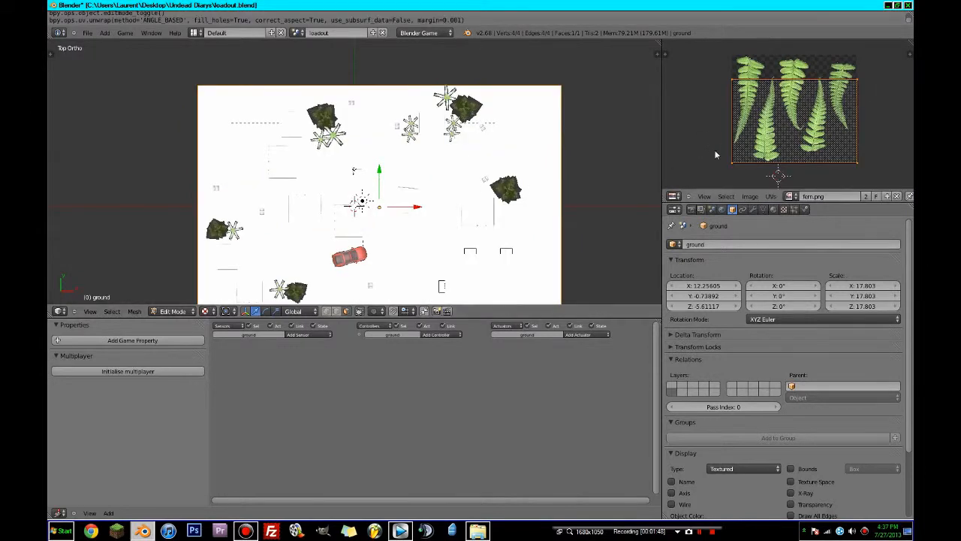
- Create a blank 1024 by 1024 image named ground_ao for the ground's UVs and save the file
left_click(751, 198)
left_click(757, 187)
left_click(802, 181)
type("gro")
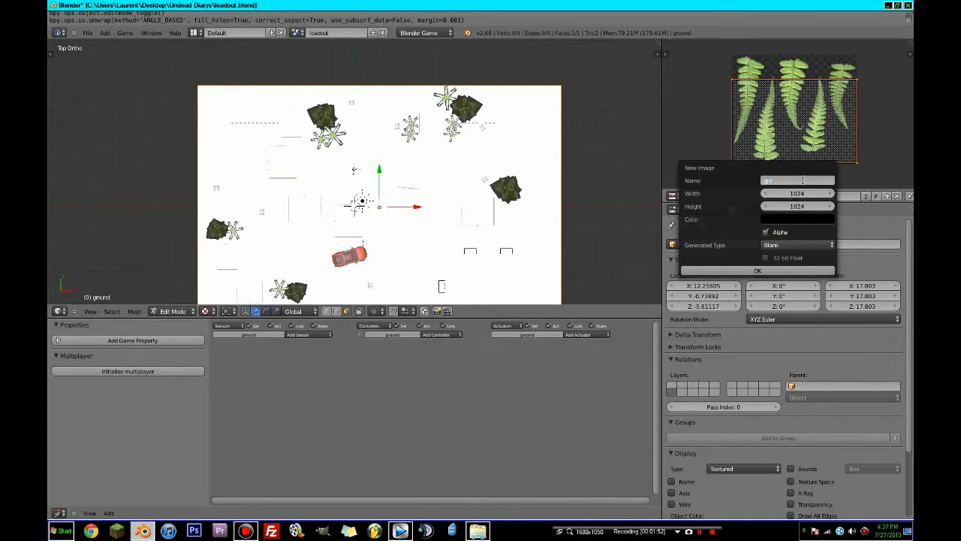
type("und_ao")
key("Return")
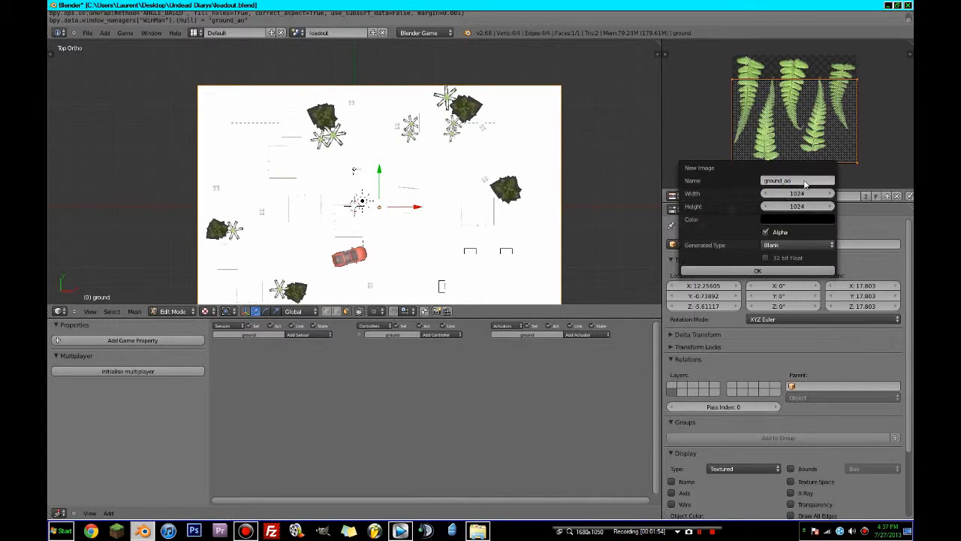
left_click(757, 270)
key("ctrl+s")
left_click(434, 211)
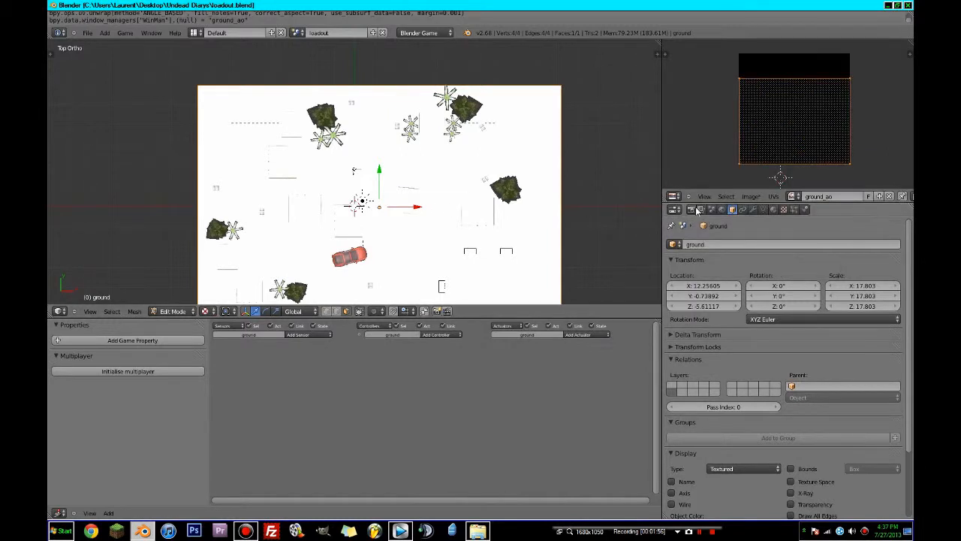
- Bake the ground's ambient occlusion into the ground_ao image and inspect the baked shadows
left_click(691, 209)
scroll(823, 346, "down", 12)
scroll(826, 353, "down", 1)
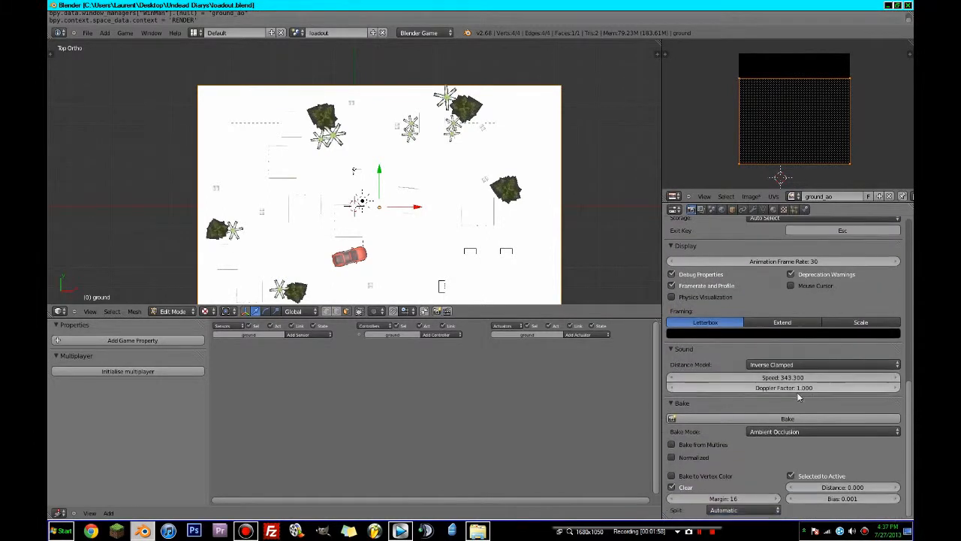
left_click(787, 418)
scroll(809, 112, "down", 3)
scroll(809, 112, "up", 5)
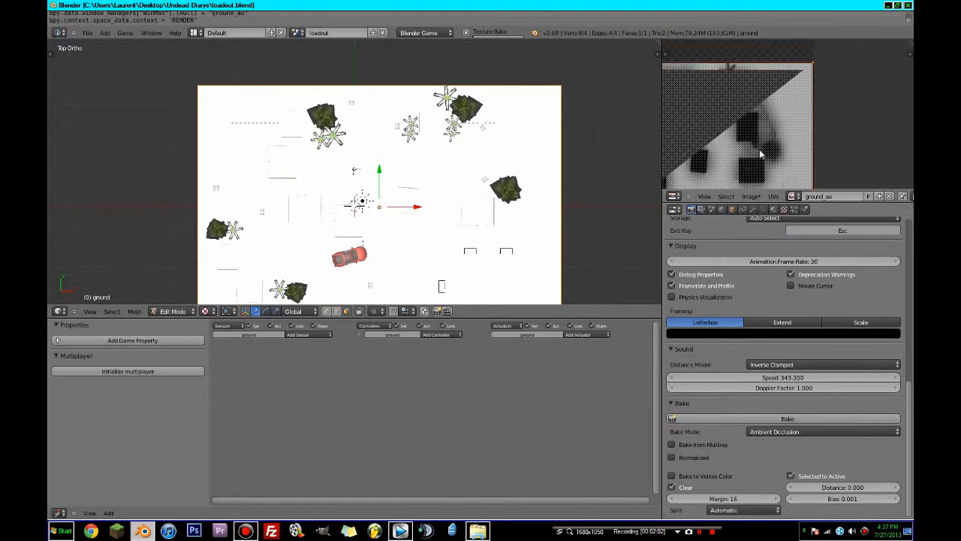
scroll(774, 161, "down", 4)
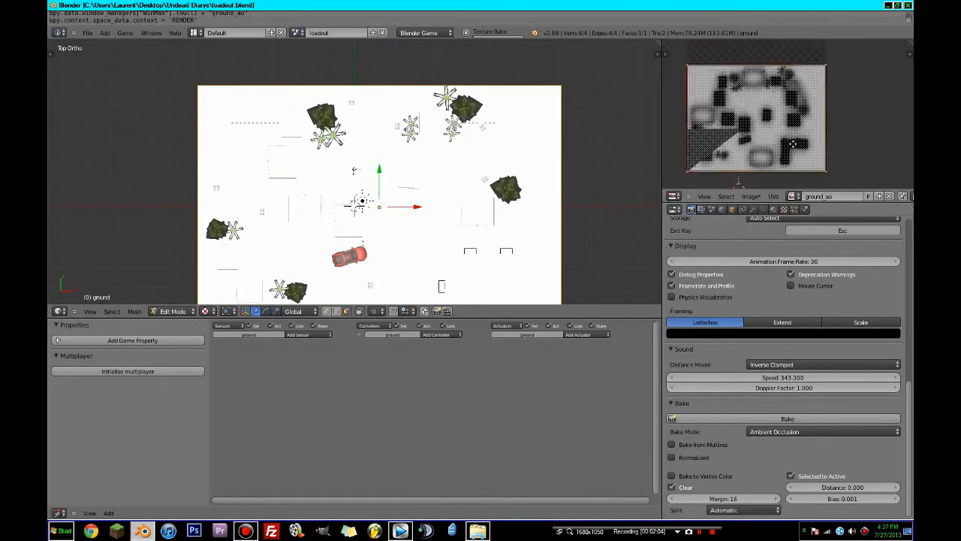
scroll(826, 121, "up", 4)
middle_click_drag(859, 119, 806, 148)
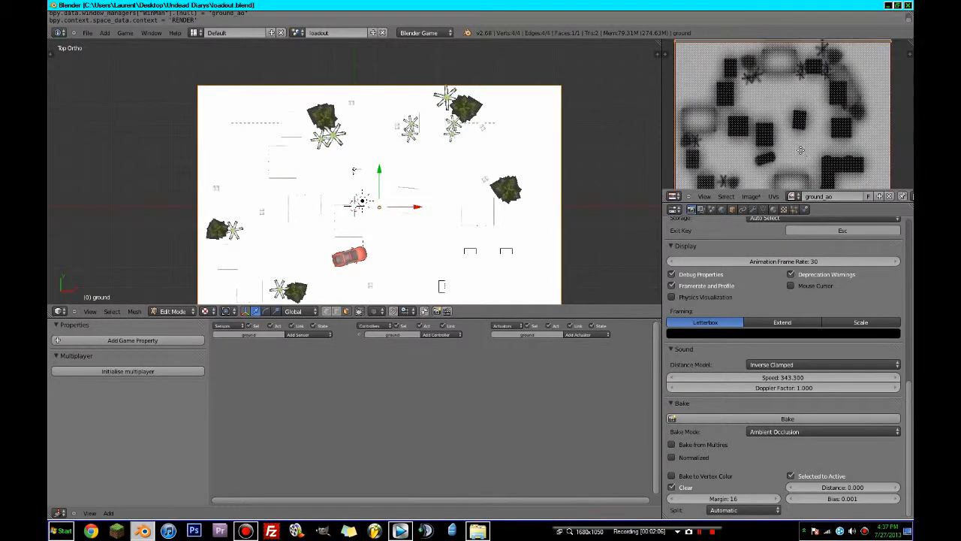
- Switch the viewport to solid shading and return the ground to Object Mode
mouse_move(513, 210)
middle_mouse_down()
mouse_move(521, 145)
mouse_move(609, 160)
mouse_move(606, 176)
mouse_move(556, 164)
mouse_move(421, 247)
mouse_move(361, 302)
middle_mouse_up()
key("z")
key("z")
key("Tab")
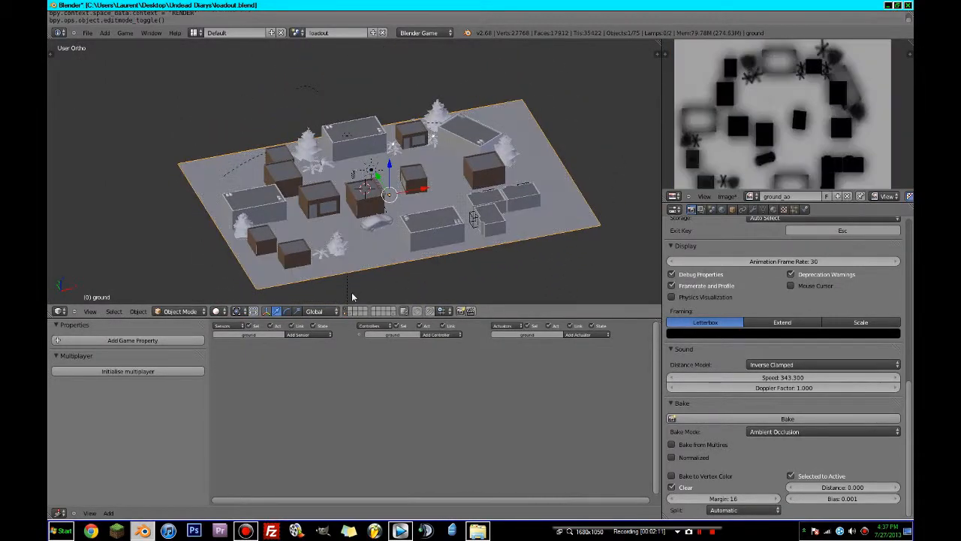
- Show different scene layers in turn to compare their contents, ending on the layer with the ground and buildings
left_click(389, 314)
left_click(351, 313)
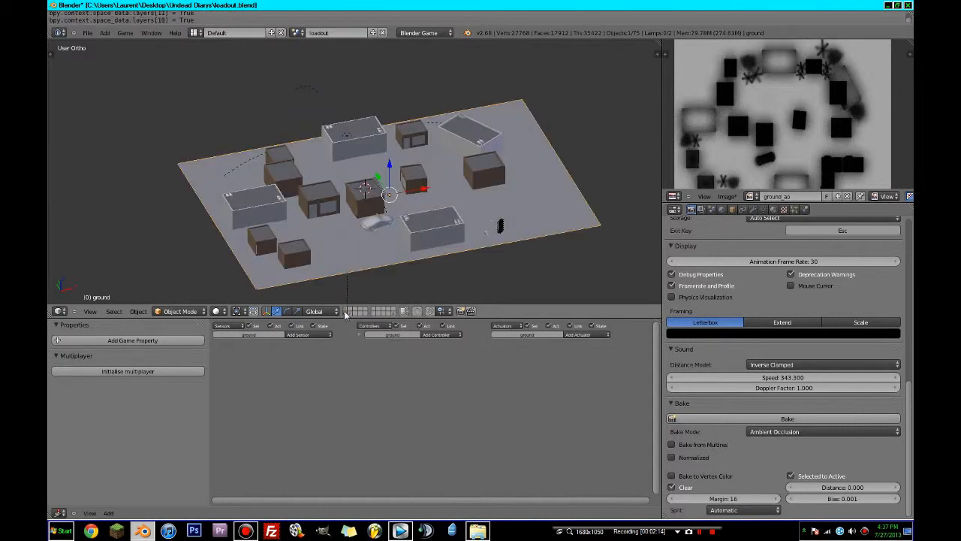
left_click(345, 311)
left_click(345, 314)
middle_click_drag(457, 135, 495, 153)
key("z")
key("z")
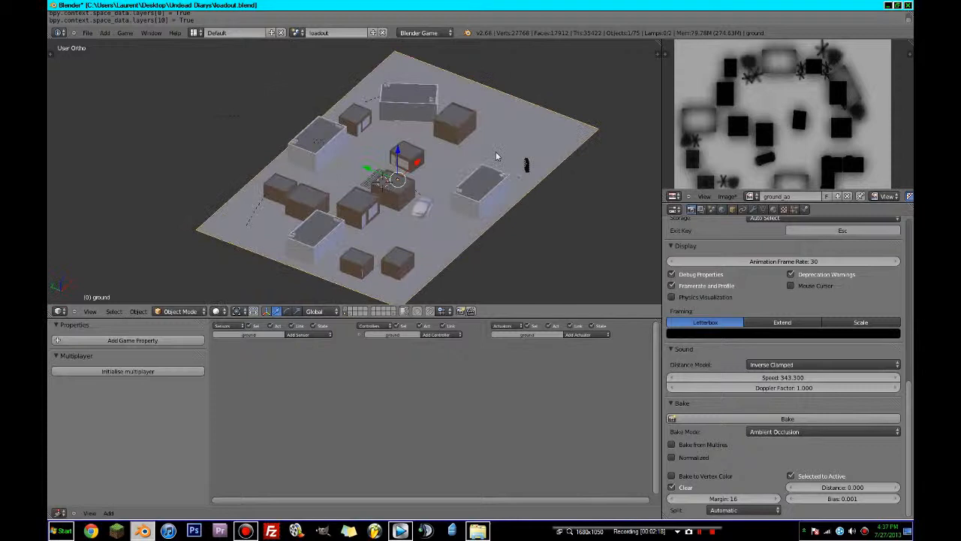
left_click(392, 314)
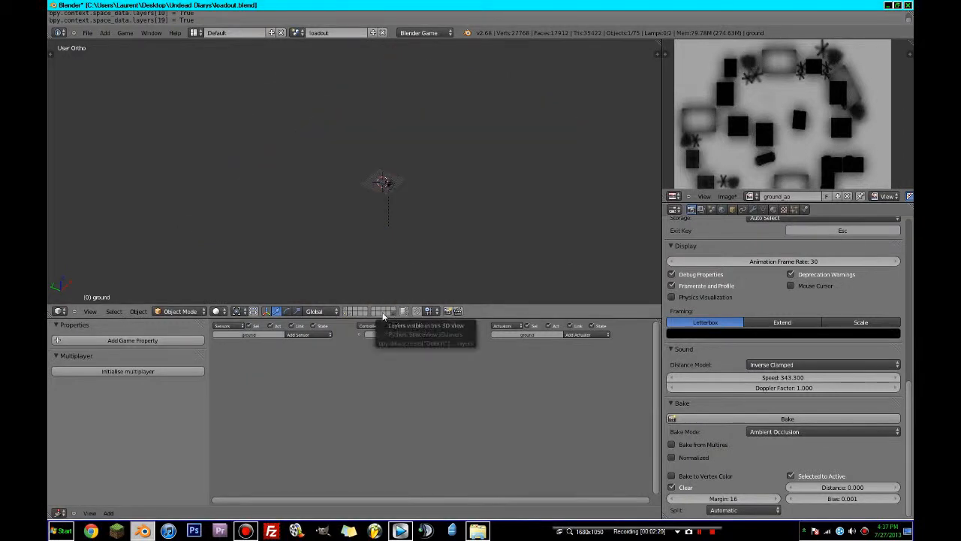
left_click(347, 314)
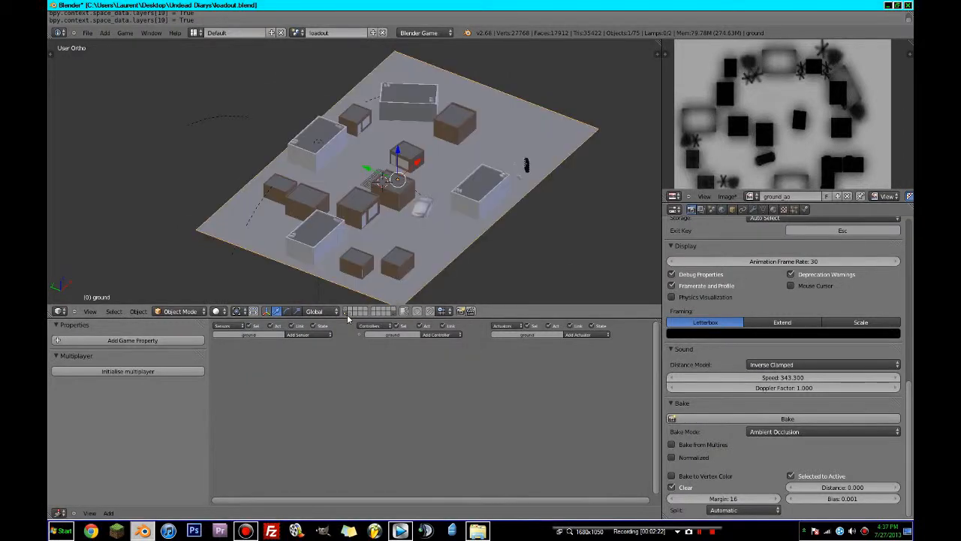
- Show the first scene layer as well and compare the level layout from above with the baked ground map
left_click(346, 310, "shift")
scroll(475, 135, "down", 2)
middle_click_drag(479, 132, 443, 180)
scroll(437, 205, "up", 2)
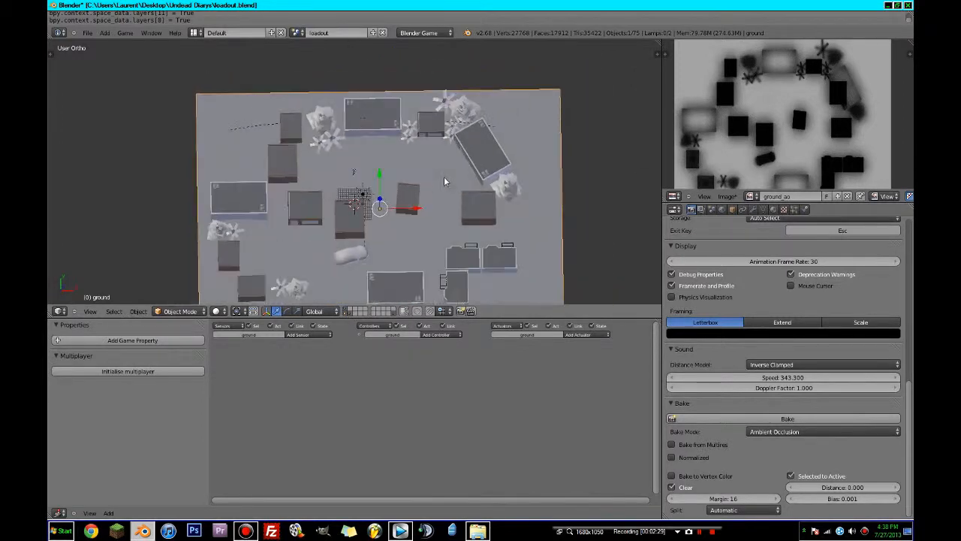
scroll(843, 91, "down", 2)
scroll(833, 101, "up", 4)
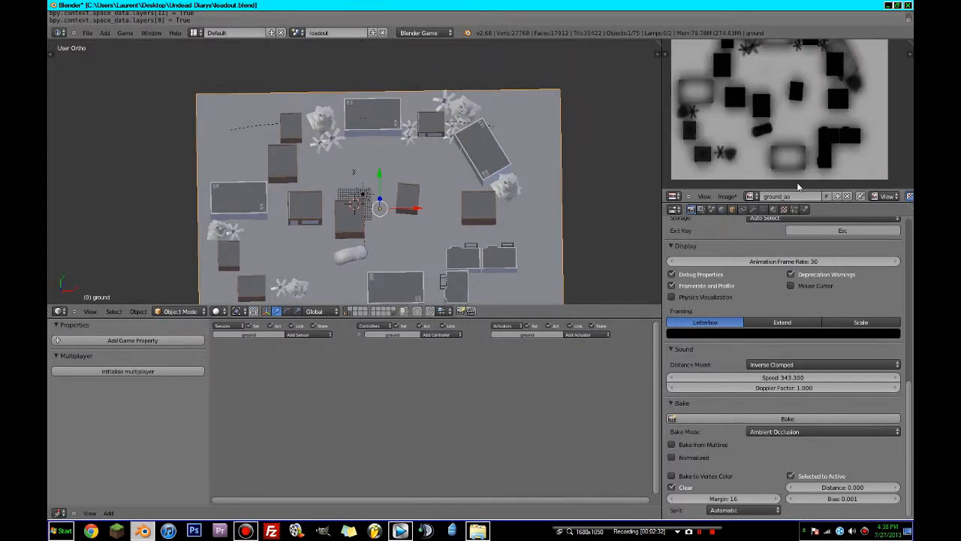
- Save a copy of the baked image as ground_ao.png in the textures folder
left_click(727, 196)
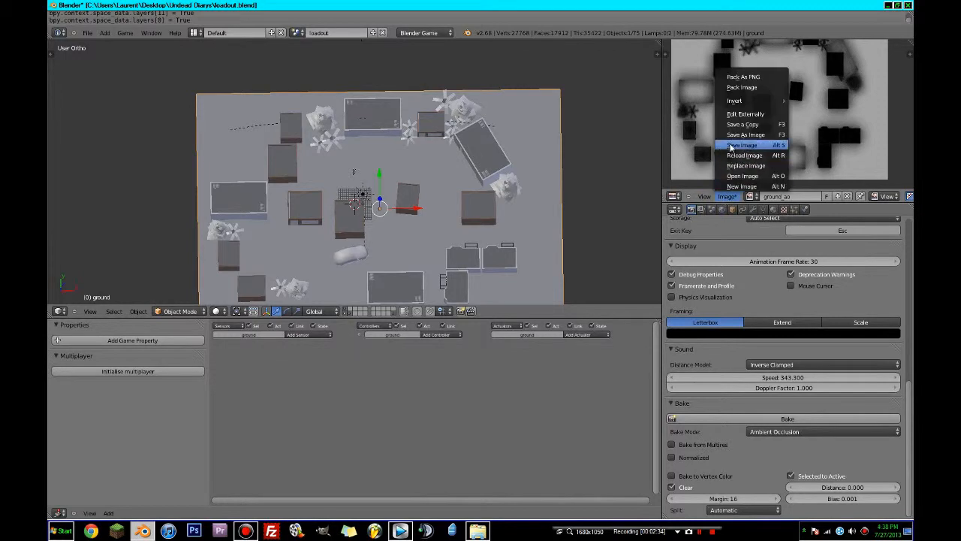
left_click(739, 131)
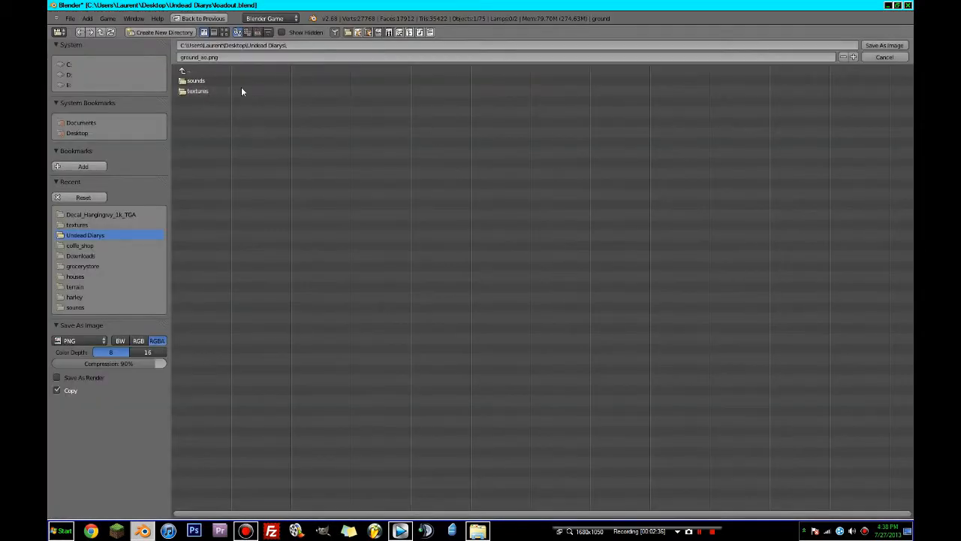
left_click(204, 90)
left_click(888, 44)
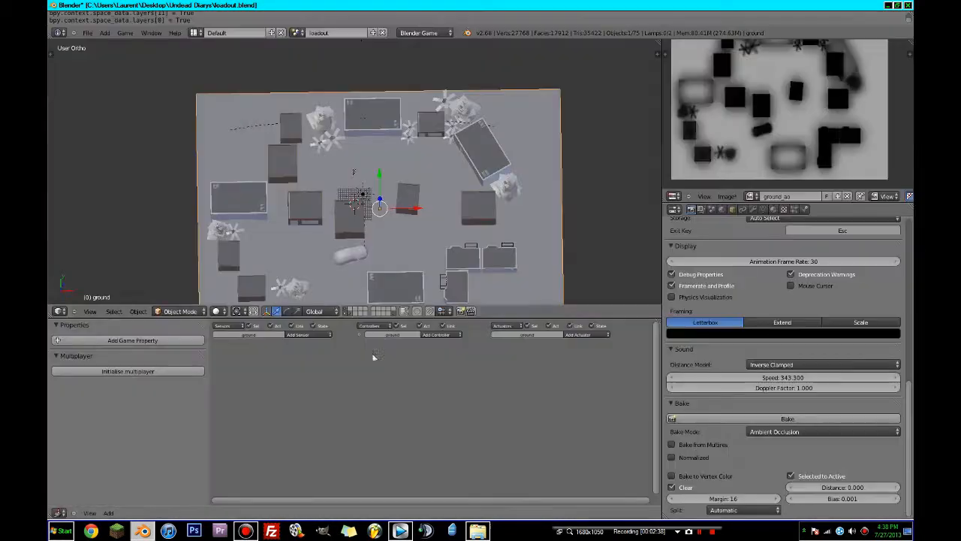
- Switch the viewport to textured shading and give the ground a new material named ground
left_click(216, 311)
left_click(227, 274)
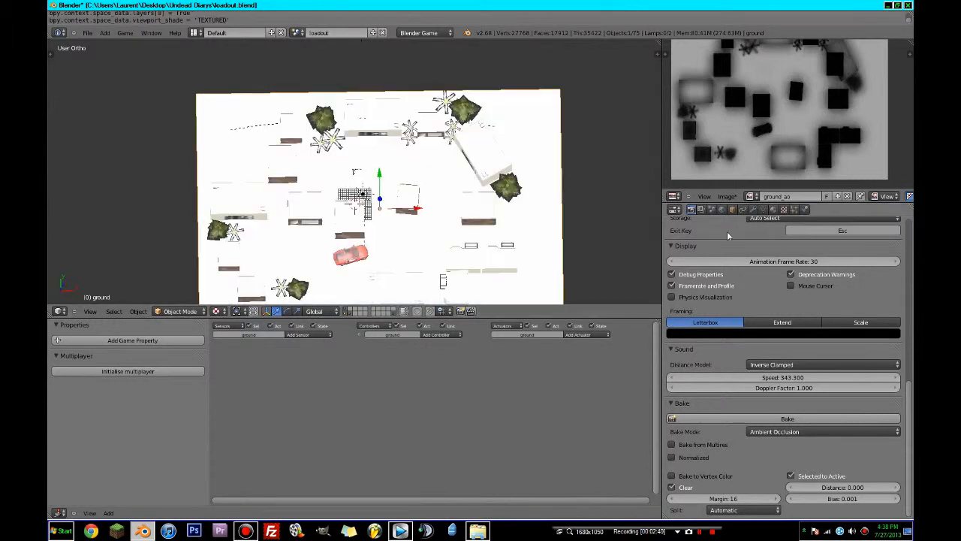
left_click(774, 208)
left_click(751, 268)
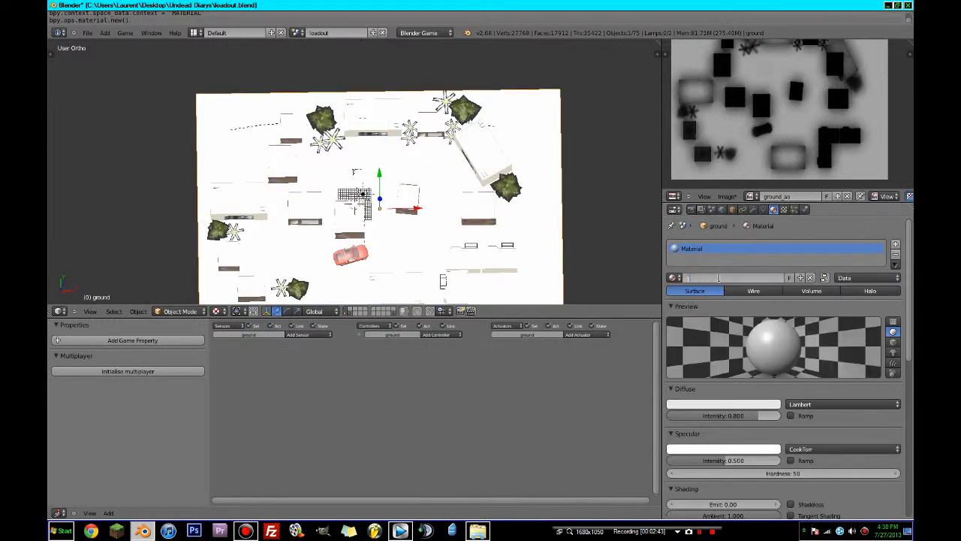
key("Return")
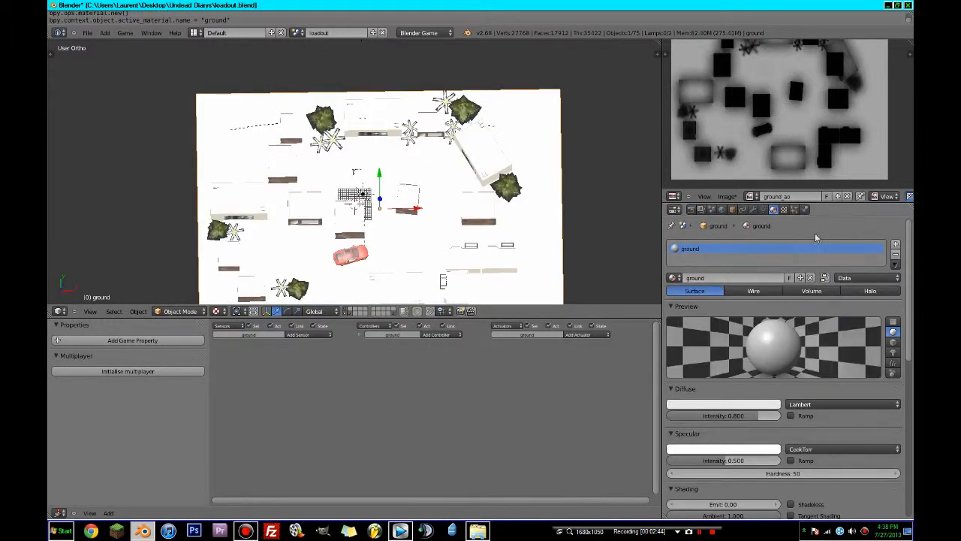
- Add a texture named ao to the ground material and set its type to Image or Movie
left_click(785, 209)
left_click(762, 318)
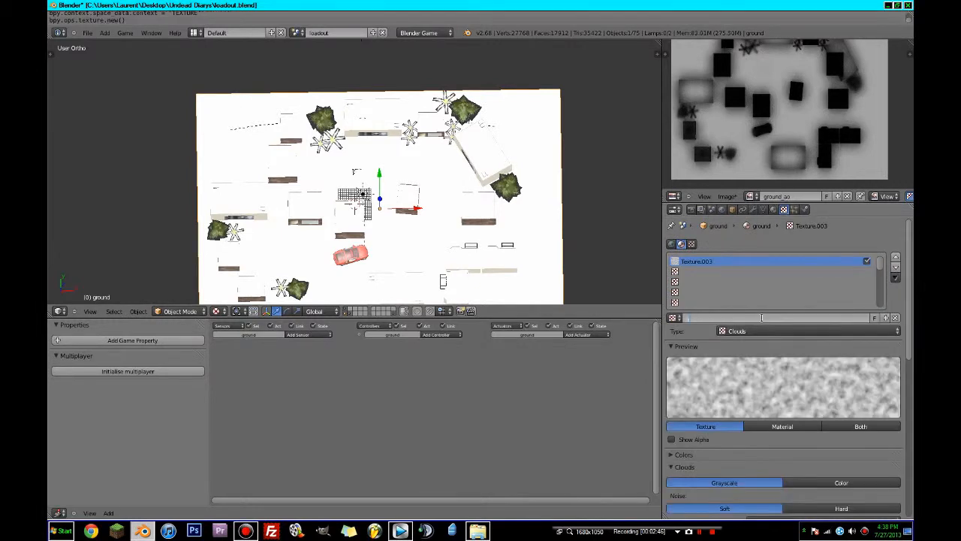
type("ao")
key("Return")
left_click(811, 331)
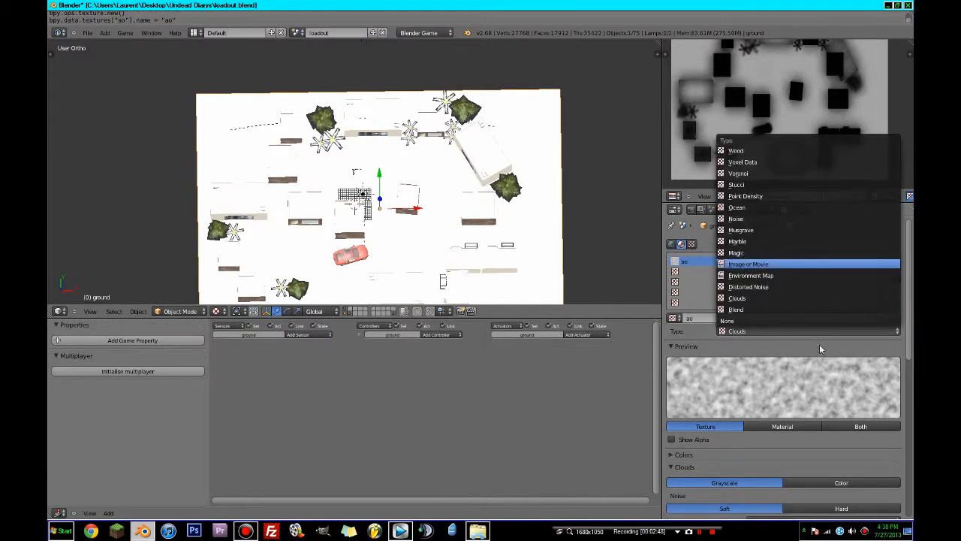
left_click(749, 263)
- Assign the ground_ao image to the ao texture and map it with UV coordinates
scroll(820, 349, "down", 3)
left_click(673, 380)
type("gr")
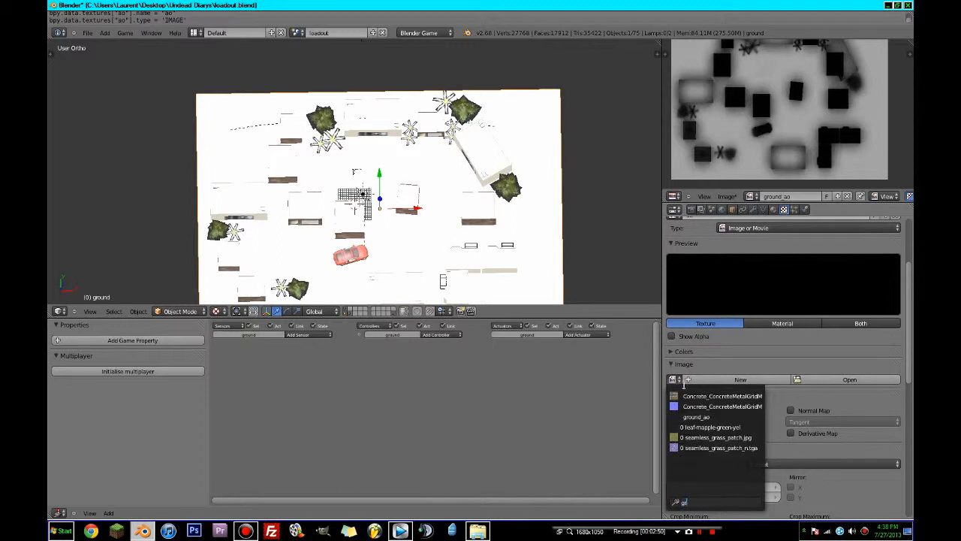
left_click(704, 416)
middle_click_drag(516, 242, 579, 259)
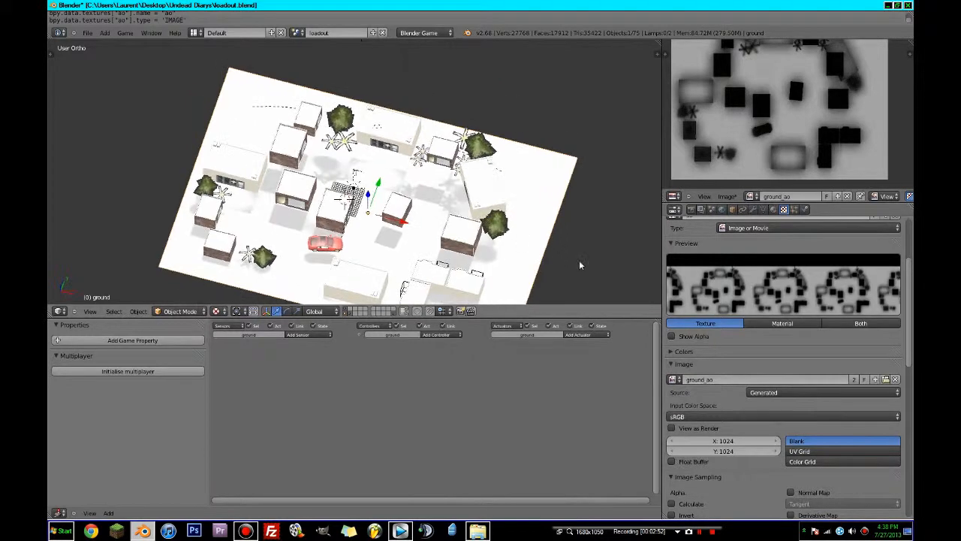
scroll(853, 443, "down", 7)
left_click(759, 444)
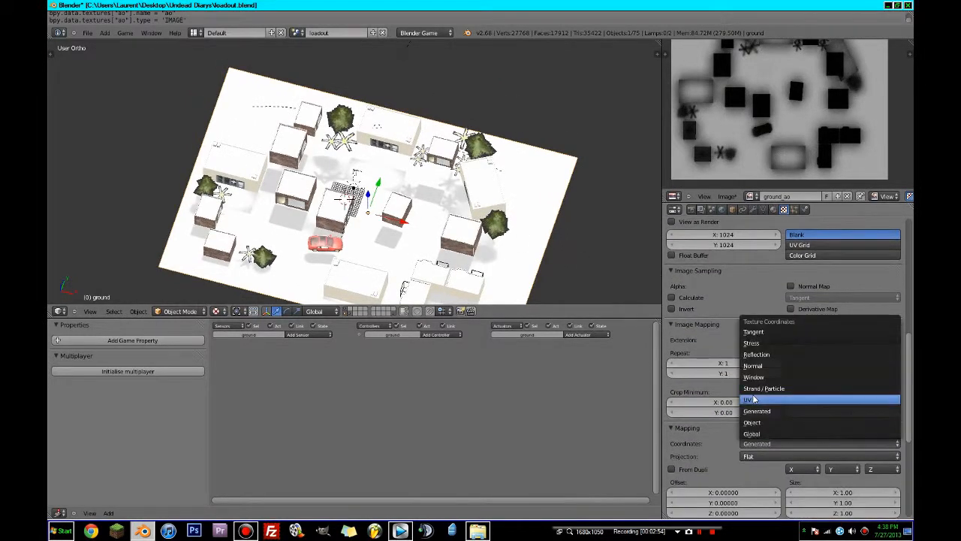
left_click(748, 400)
- Rebake the ground's ambient occlusion into the ground_ao image
middle_click_drag(585, 206, 659, 170)
scroll(651, 170, "up", 3)
middle_click_drag(593, 142, 640, 224, "shift")
scroll(640, 224, "up", 3)
left_click(691, 209)
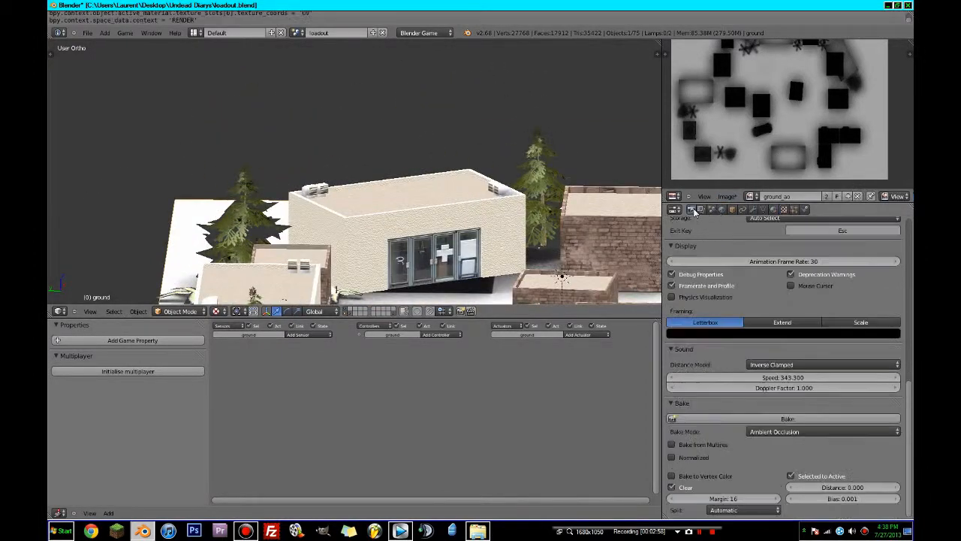
left_click(763, 417)
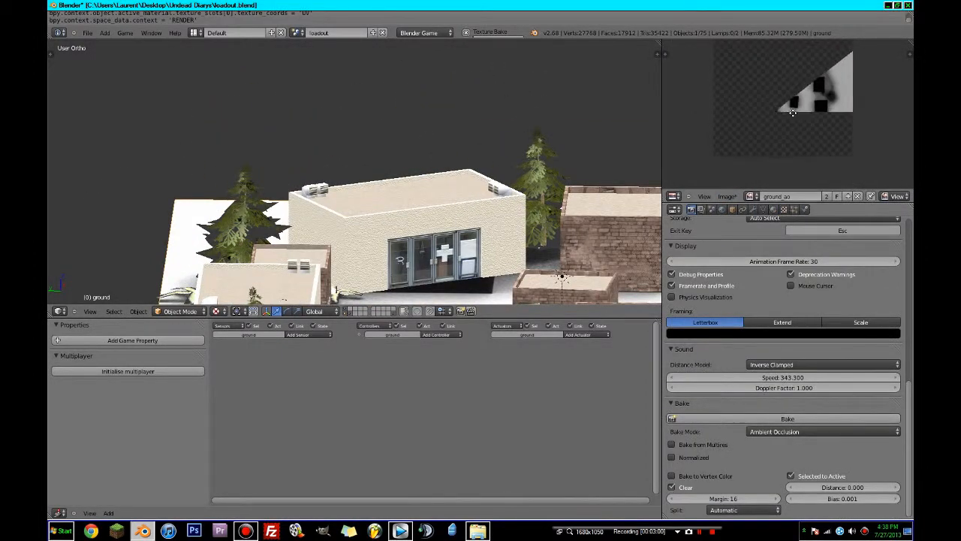
middle_click_drag(793, 114, 797, 125)
- Select the tilted building with the glass doors and examine its placement and mesh in Edit Mode
middle_click_drag(537, 124, 515, 148)
right_click_drag(474, 156, 435, 148)
right_click(488, 172)
right_click(436, 148)
right_click_drag(512, 199, 513, 205)
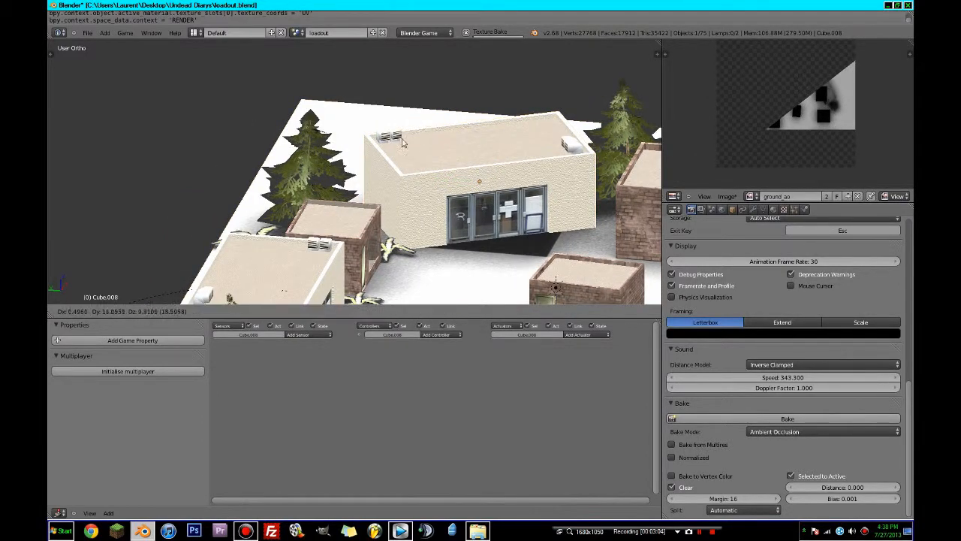
right_click(512, 205)
middle_click_drag(512, 205, 653, 222)
middle_click_drag(248, 234, 561, 151, "shift")
key("Tab")
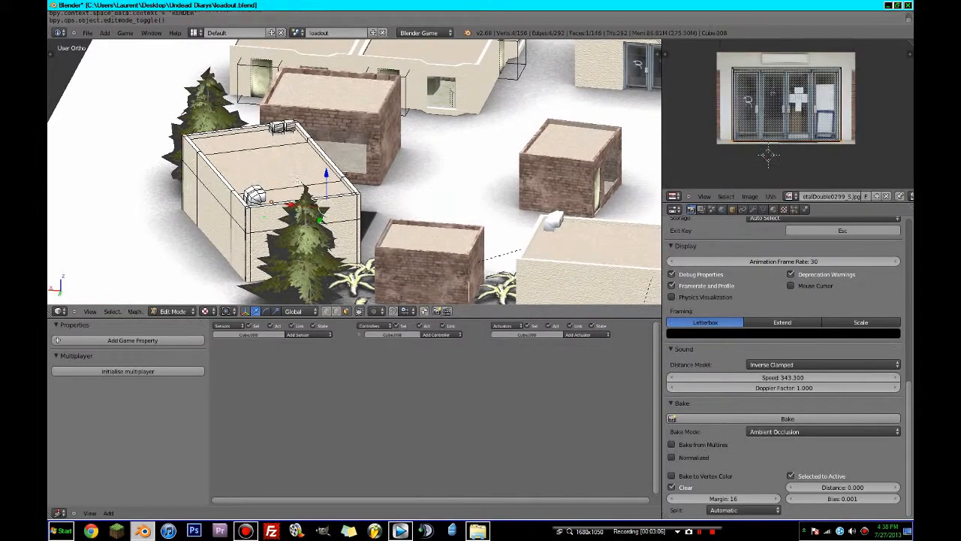
middle_click_drag(293, 184, 556, 194)
key("Tab")
- Clear the rotation of the glass-door building and turn it about -31° around the global Z axis
key("g")
left_click(348, 180)
scroll(392, 181, "down", 3)
key("alt+r")
key("KP_7")
scroll(481, 225, "down", 1)
scroll(520, 173, "up", 4)
key("r")
key("z")
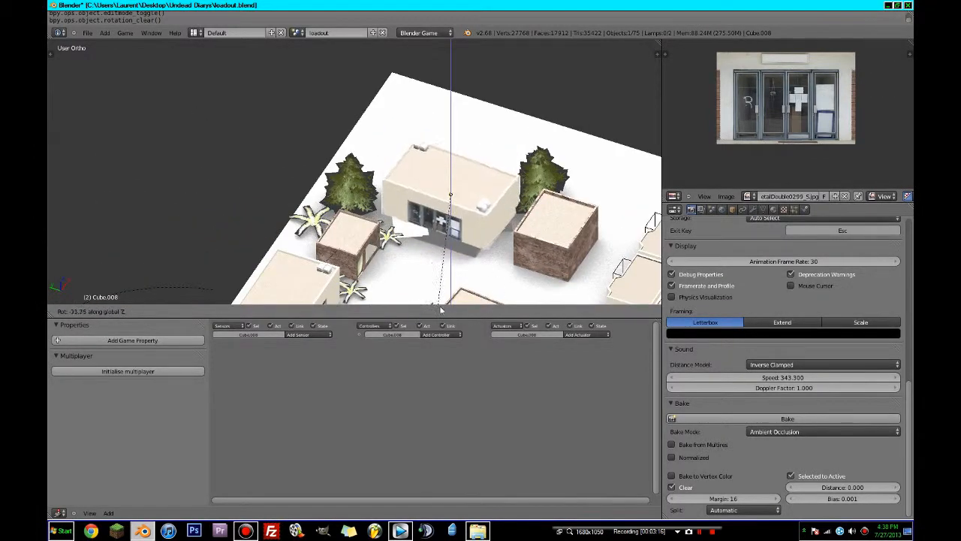
left_click(442, 310)
- Nudge the glass-door building's position and rotate it slightly around the Z axis to refine its placement
middle_click_drag(491, 178, 472, 188)
left_click_drag(479, 191, 468, 208)
key("r")
key("z")
left_click(522, 195)
middle_click_drag(510, 195, 535, 178)
scroll(535, 195, "down", 7)
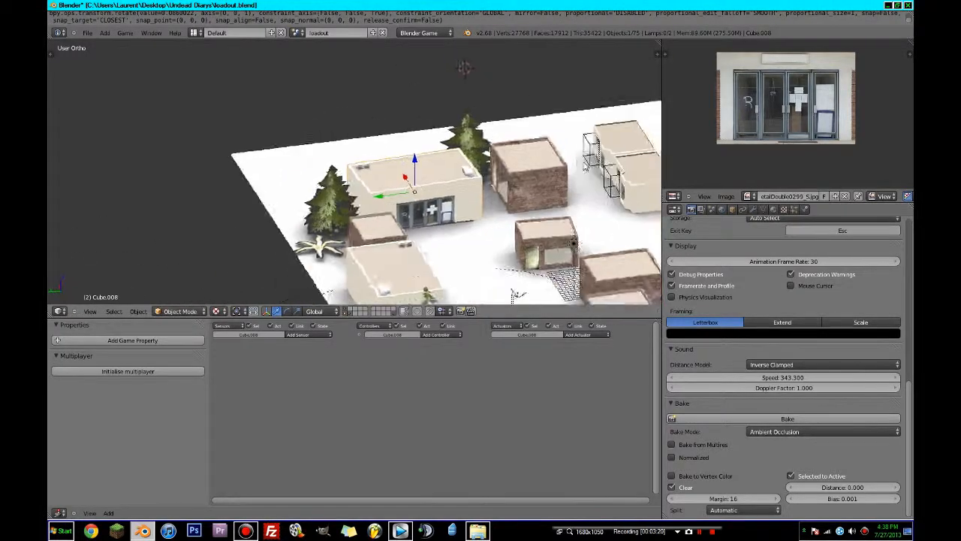
- Show the camera view in a maximized viewport and save over loadout.blend
middle_click_drag(534, 216, 418, 262)
key("KP_0")
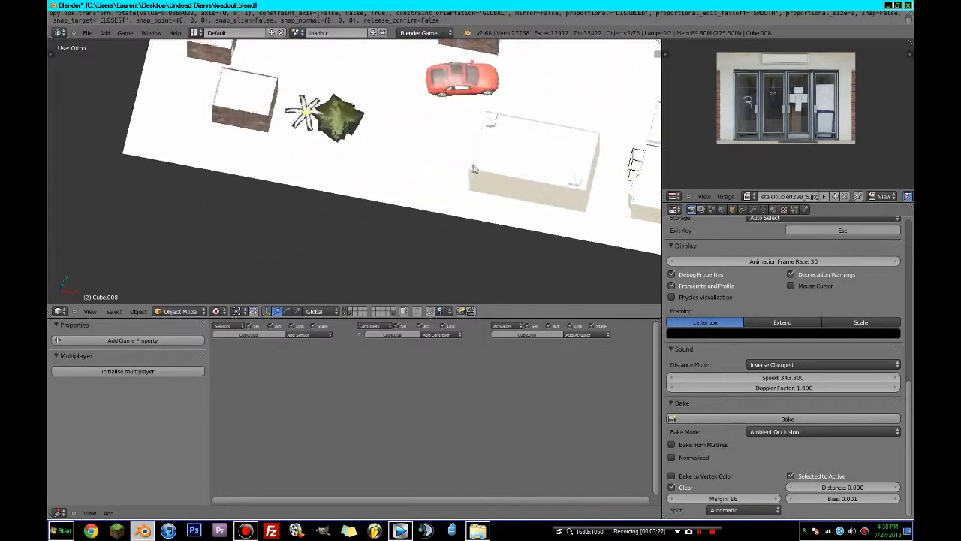
key("ctrl+Up")
key("ctrl+s")
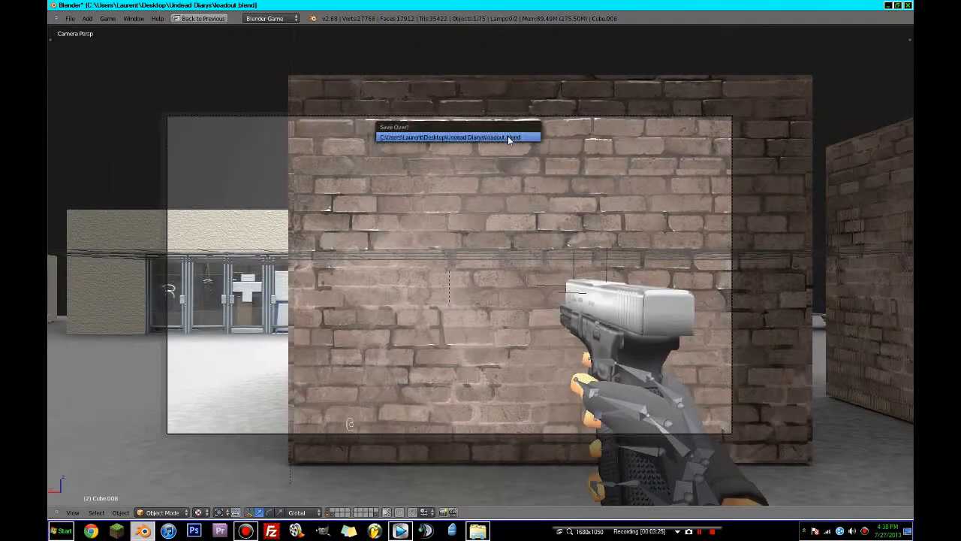
left_click(507, 136)
- Run the game and walk around the buildings to check the baked shading on the ground, ending the test run
key("p")
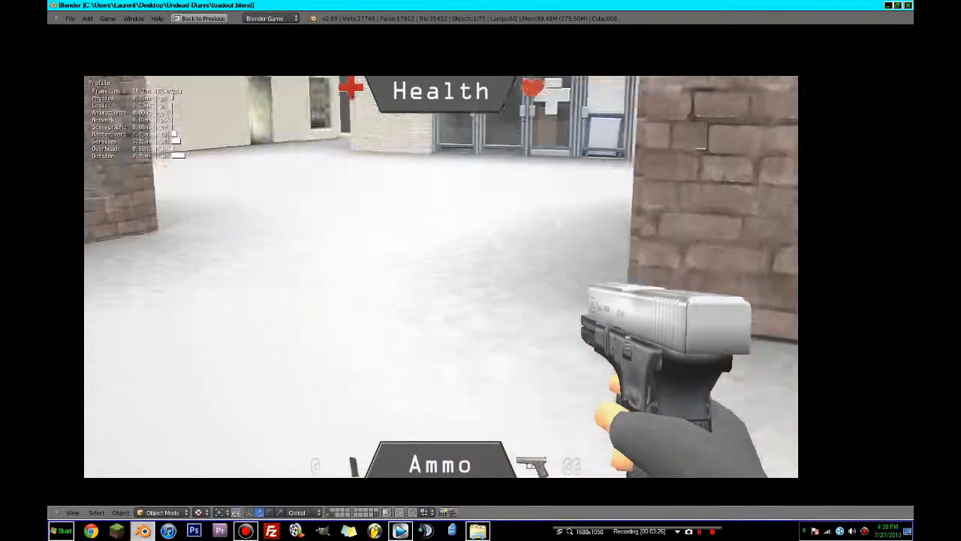
key("w")
key("w")
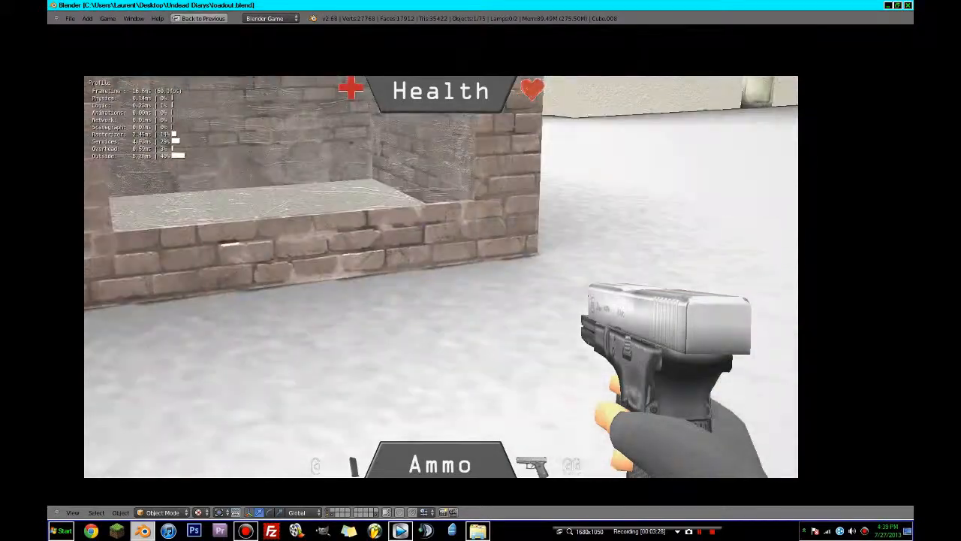
key("w")
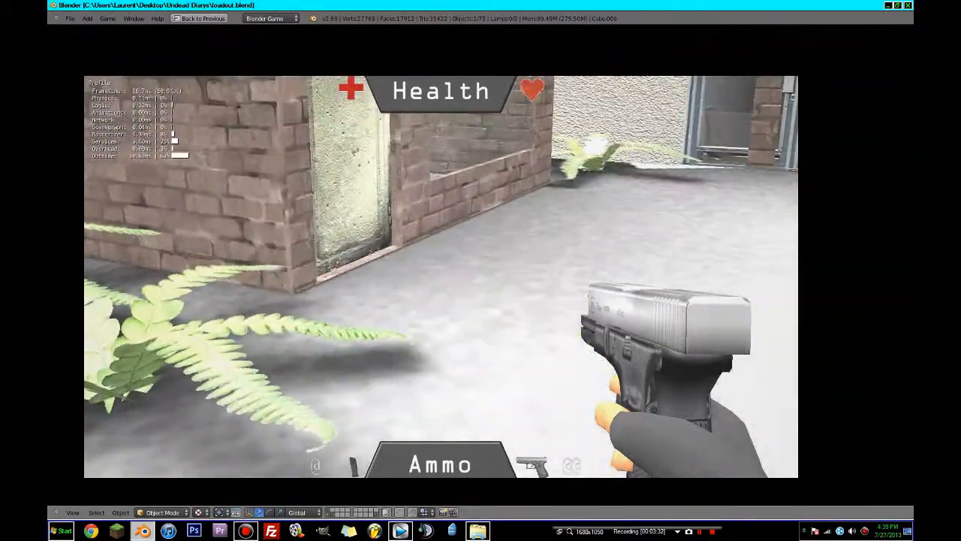
key("w")
key("w")
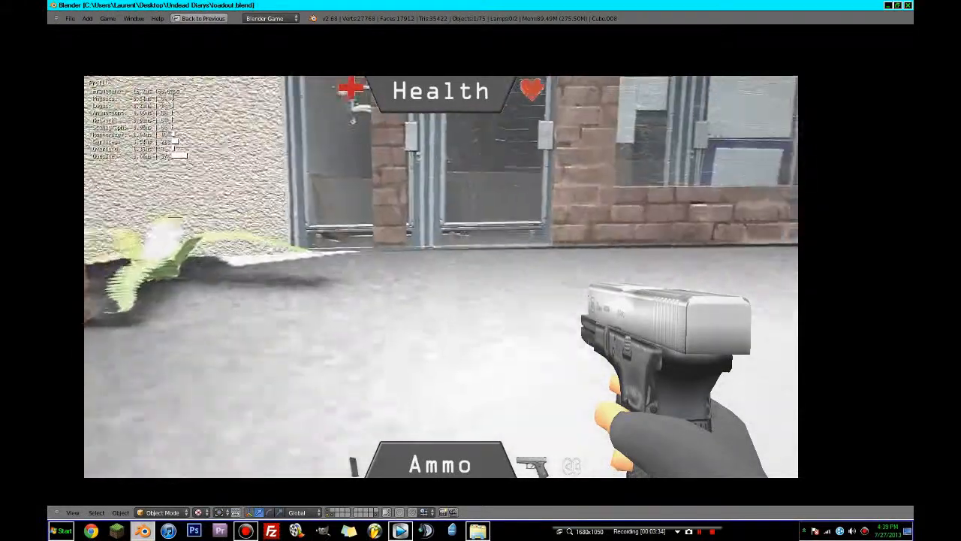
key("w")
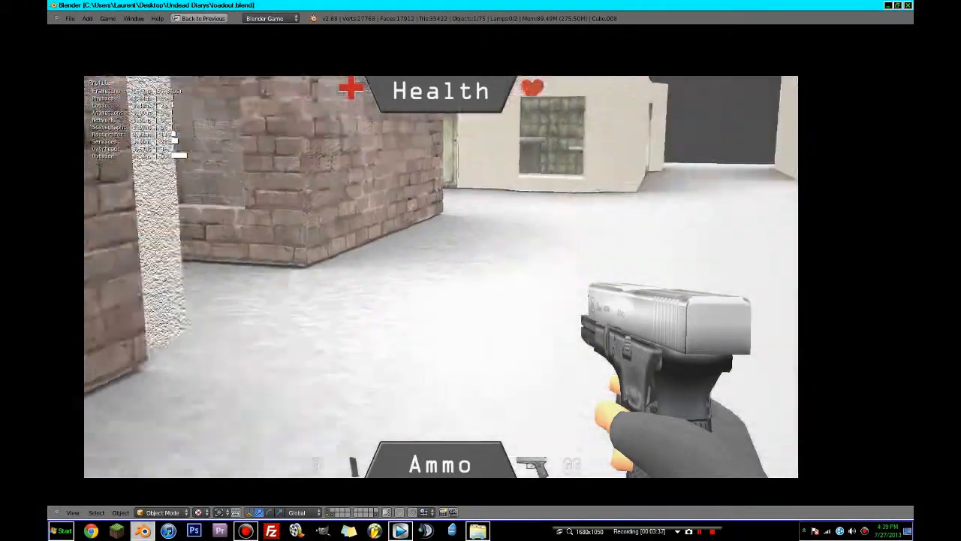
key("w")
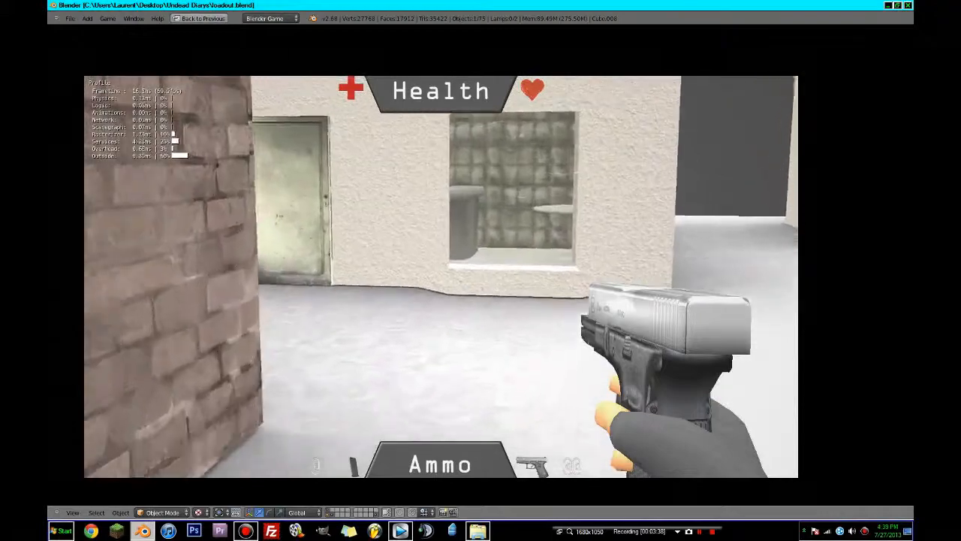
key("Escape")
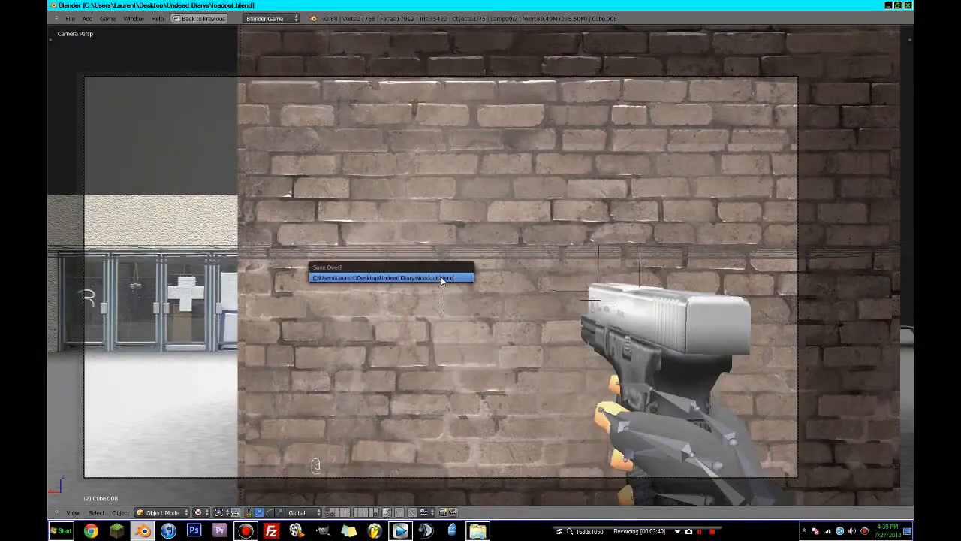
- Leave the camera view, restore the full editor layout and frame the whole level
key("KP_0")
scroll(444, 275, "down", 5)
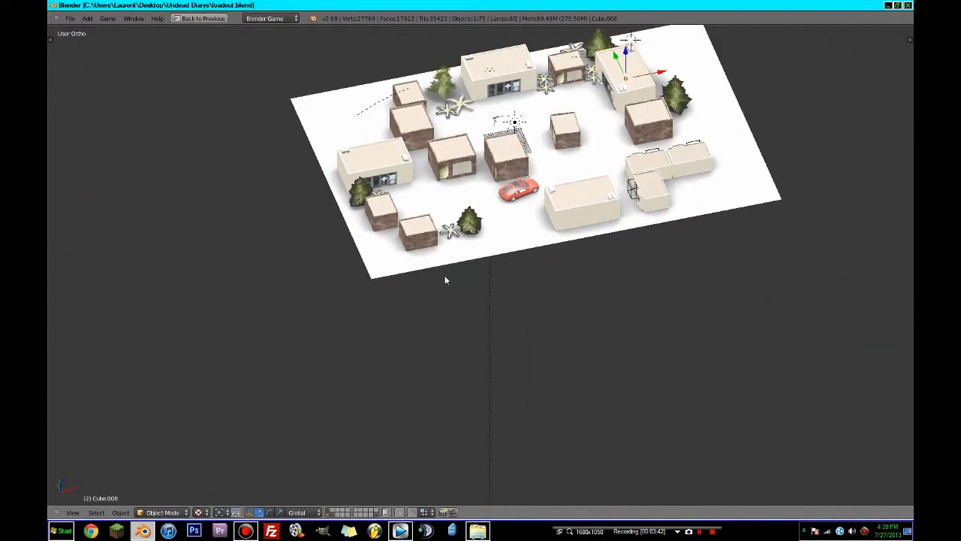
middle_click_drag(444, 276, 287, 428, "shift")
key("ctrl+Up")
scroll(328, 176, "up", 2)
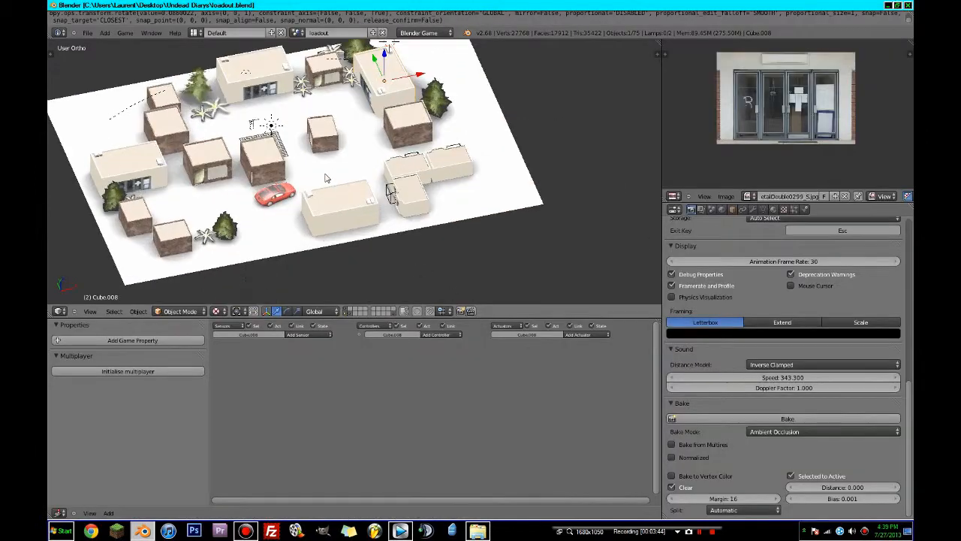
middle_click_drag(365, 190, 398, 187, "shift")
scroll(803, 256, "up", 15)
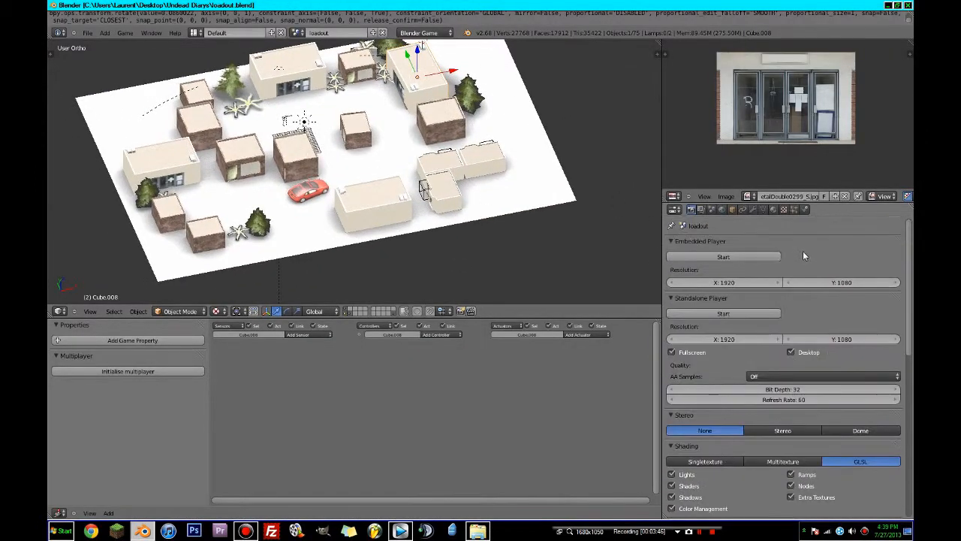
left_click(784, 209)
scroll(694, 261, "up", 8)
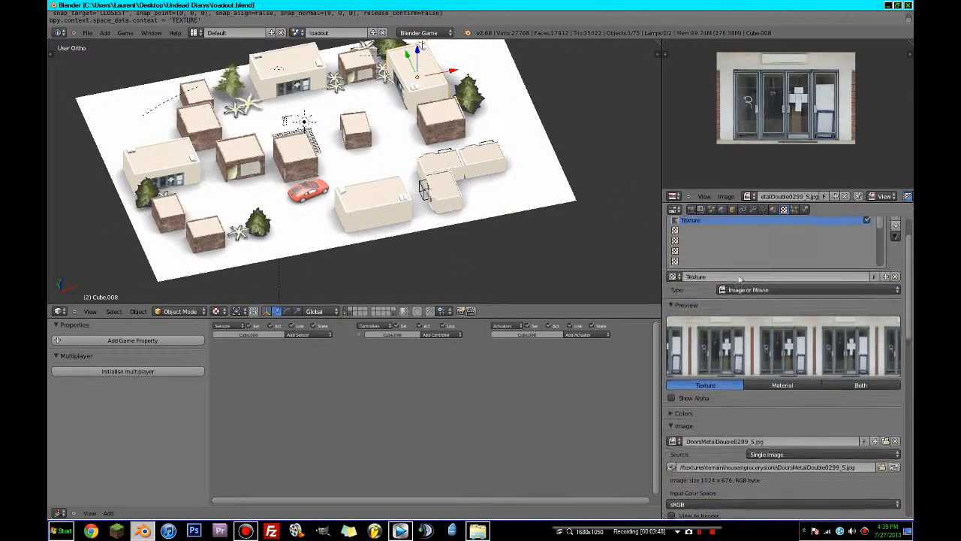
left_click(691, 251)
left_click(715, 299)
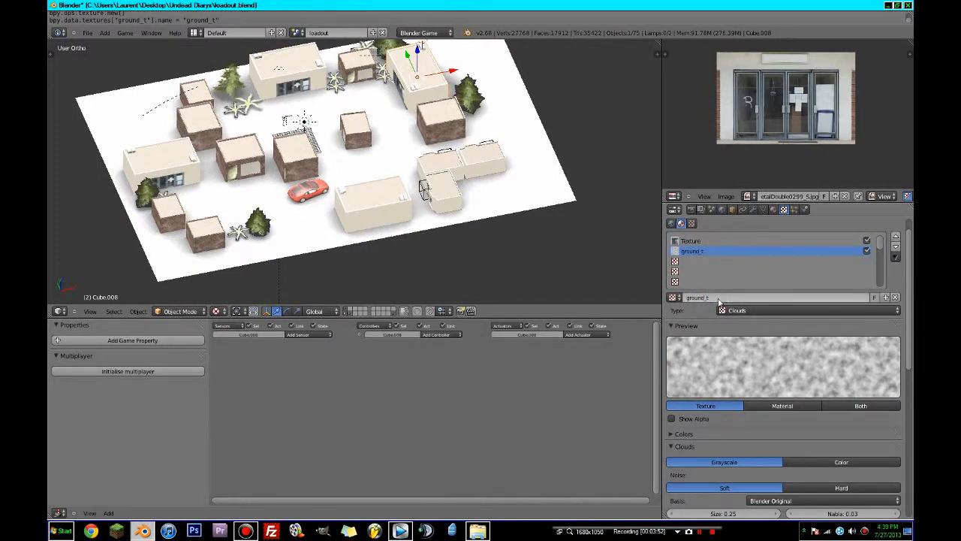
left_click(759, 310)
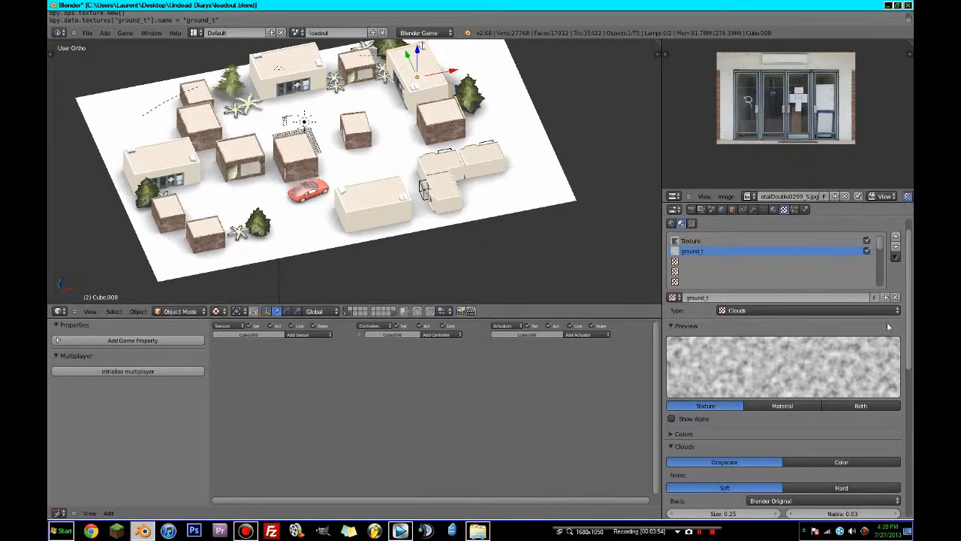
left_click(897, 297)
- Select the ground plane, assign the ground_t texture to its second slot and set the texture type to Image or Movie
scroll(523, 199, "up", 2)
right_click(520, 196)
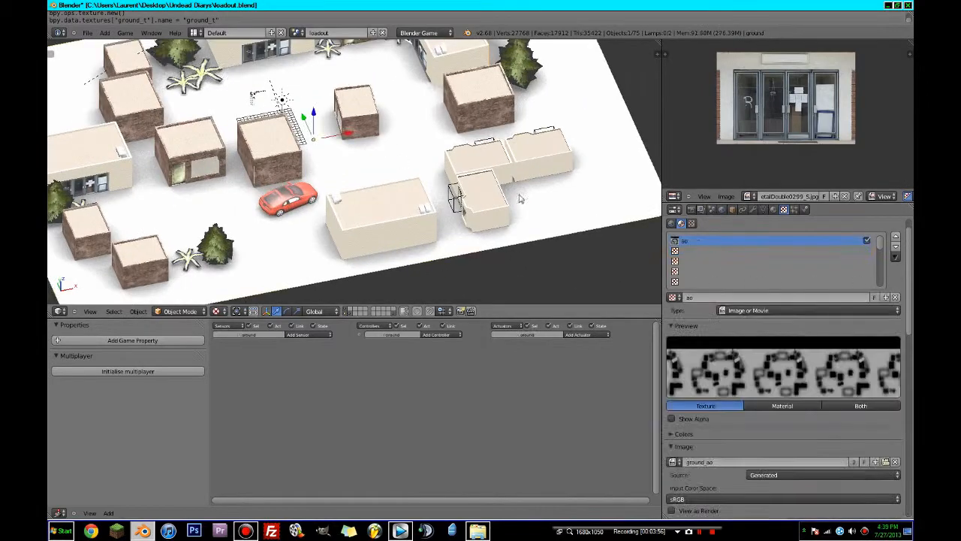
left_click(698, 252)
left_click(712, 297)
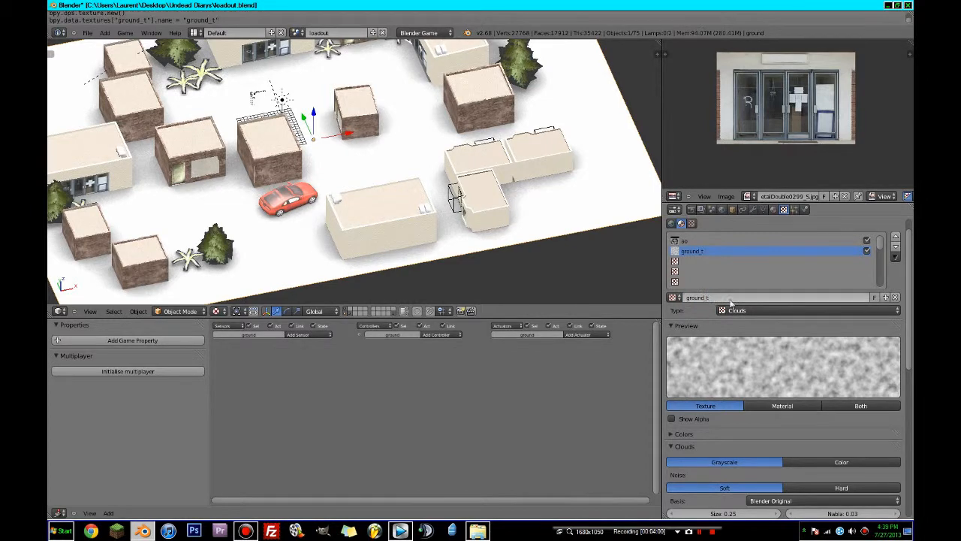
left_click(743, 310)
left_click(755, 244)
- Load Ground_MossyDirt_1k_d.tga from the textures/terrain/ground folder as the image for ground_t
scroll(781, 338, "down", 2)
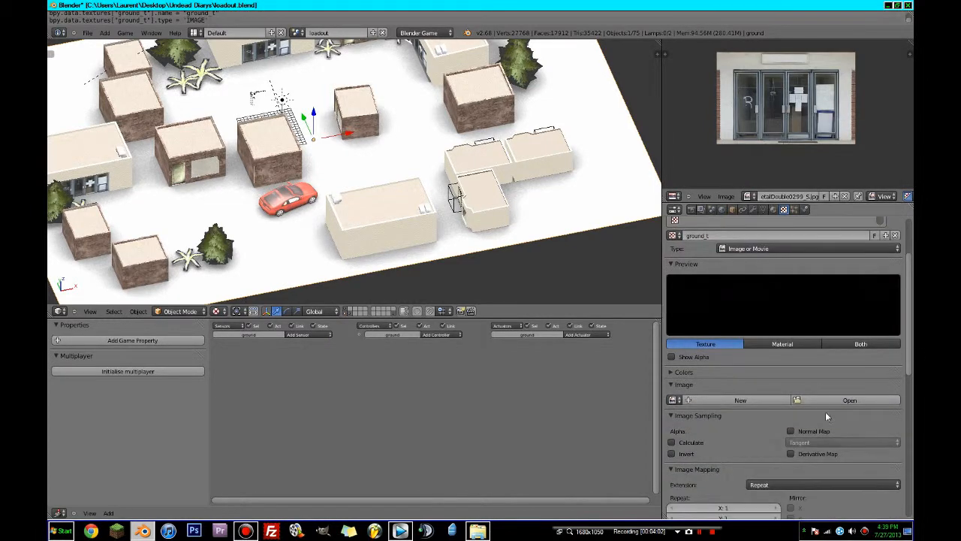
left_click(850, 402)
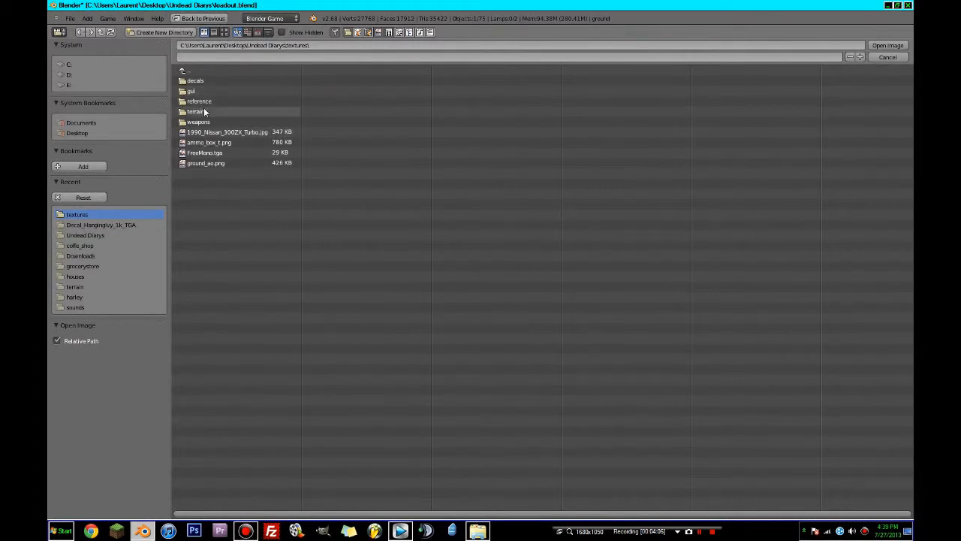
left_click(225, 32)
double_click(262, 102)
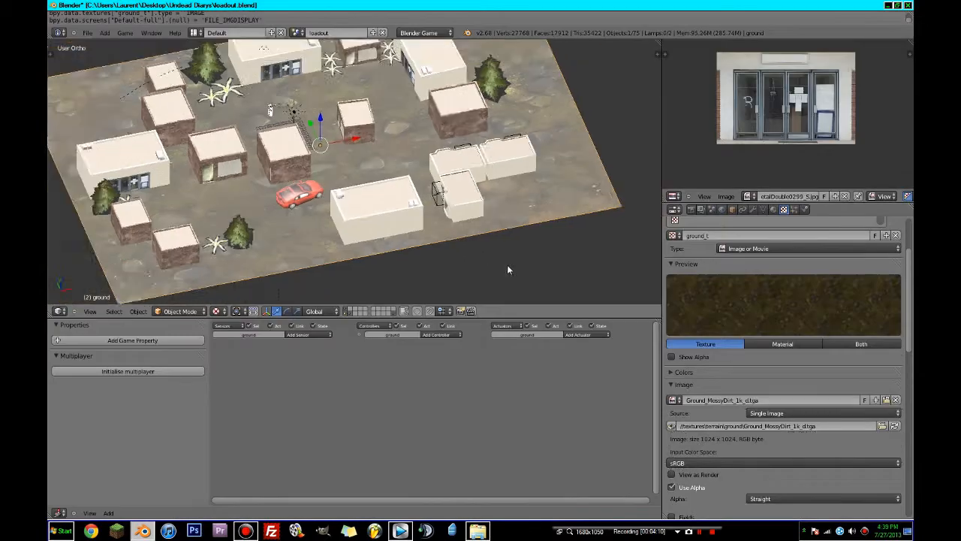
- Set the ground material's specular colour to a dark brown of about R 0.27, G 0.19, B 0.12
scroll(508, 270, "down", 3)
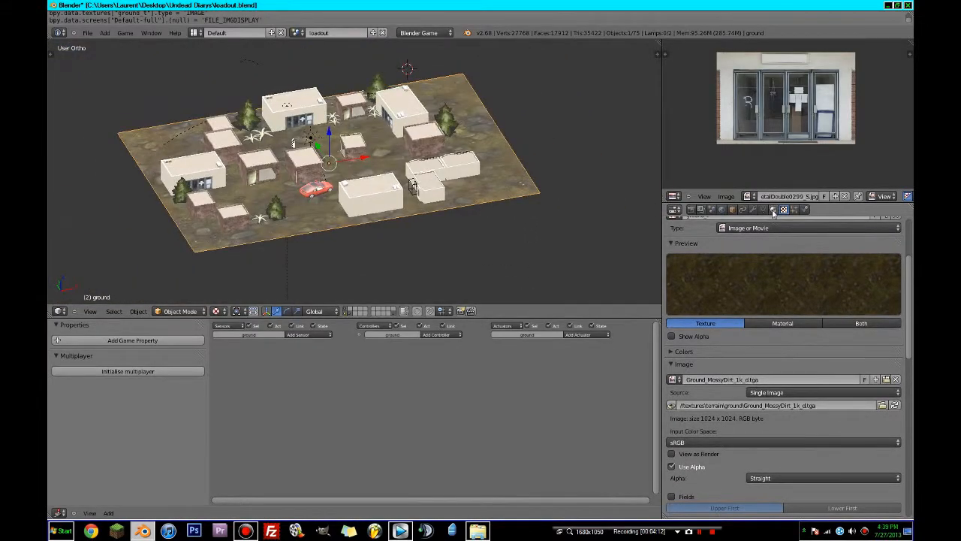
left_click(774, 211)
left_click(730, 450)
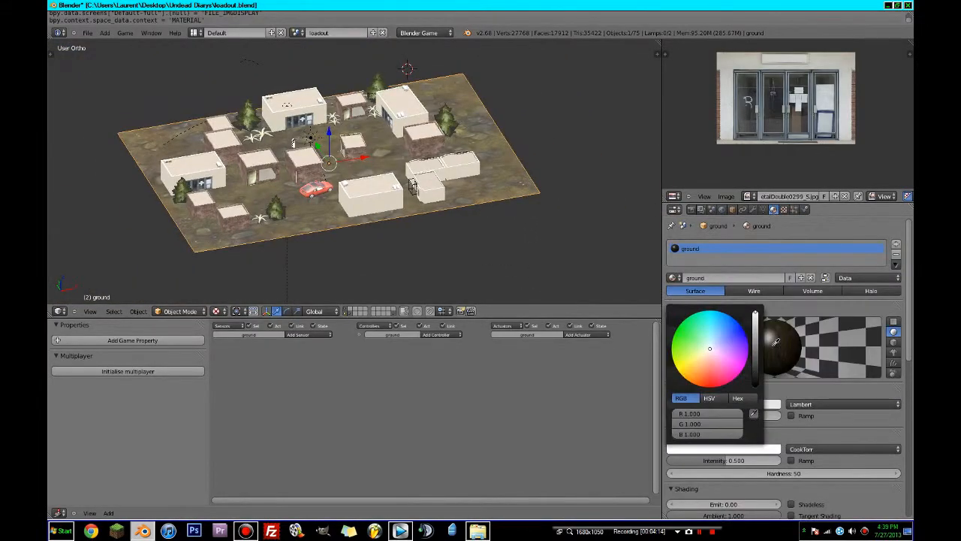
left_click(772, 343)
left_click(754, 451)
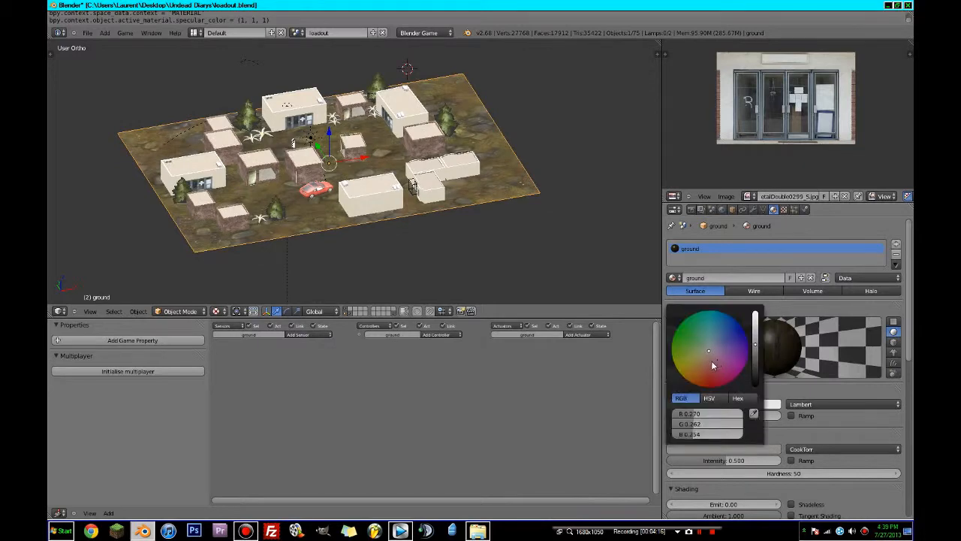
middle_click_drag(550, 222, 644, 220)
scroll(445, 239, "up", 3)
- Map the ground_t texture by UV coordinates and set its X and Y size to 20
left_click(783, 210)
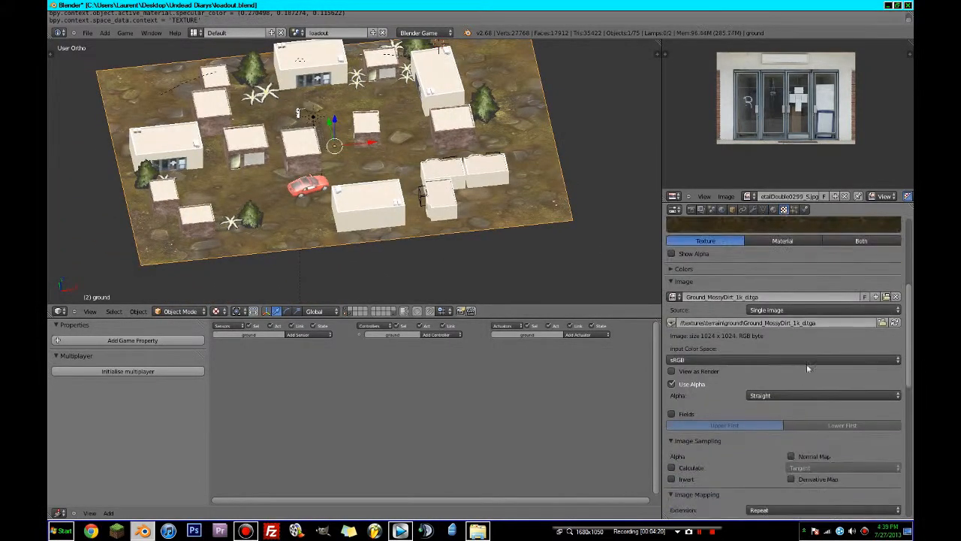
scroll(762, 386, "down", 6)
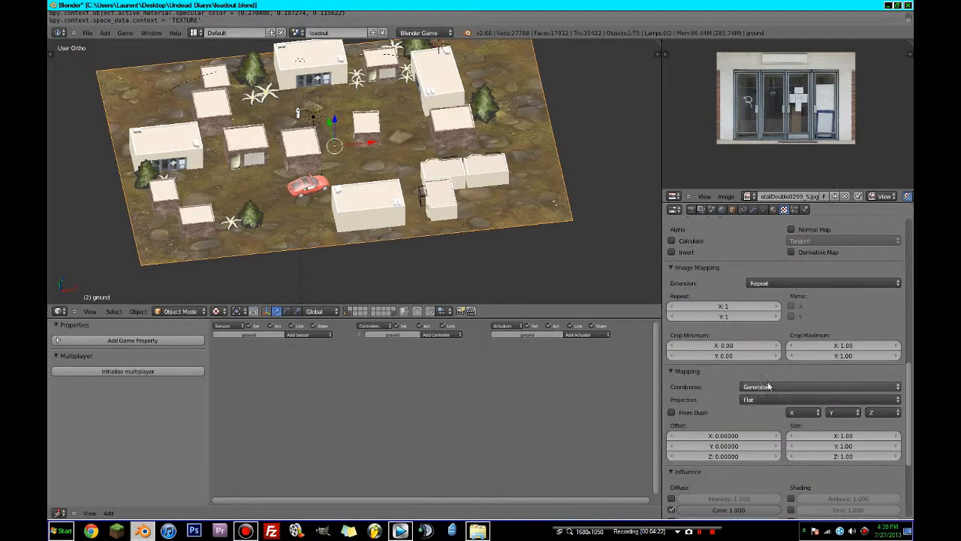
left_click(768, 386)
left_click(773, 342)
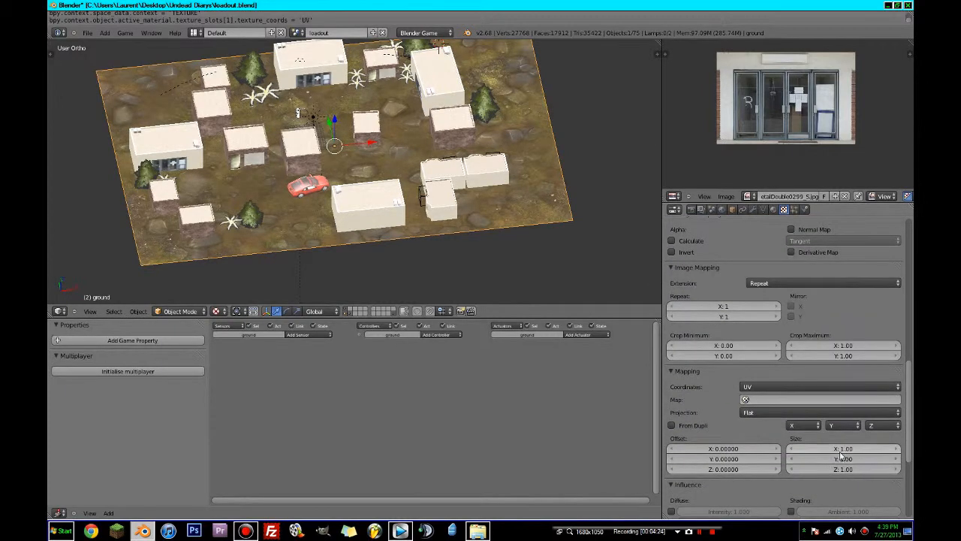
key("Tab")
type("20")
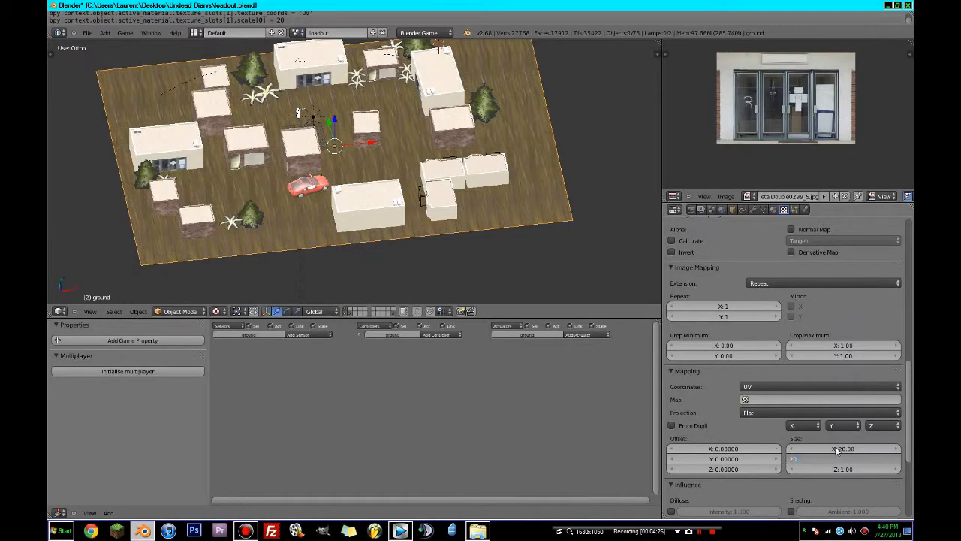
- Save over loadout.blend and inspect the tiled dirt texture on the ground from above
scroll(276, 152, "up", 8)
middle_click_drag(324, 144, 283, 218)
key("ctrl+s")
left_click(336, 181)
scroll(362, 176, "down", 5)
scroll(839, 368, "down", 2)
scroll(783, 364, "up", 8)
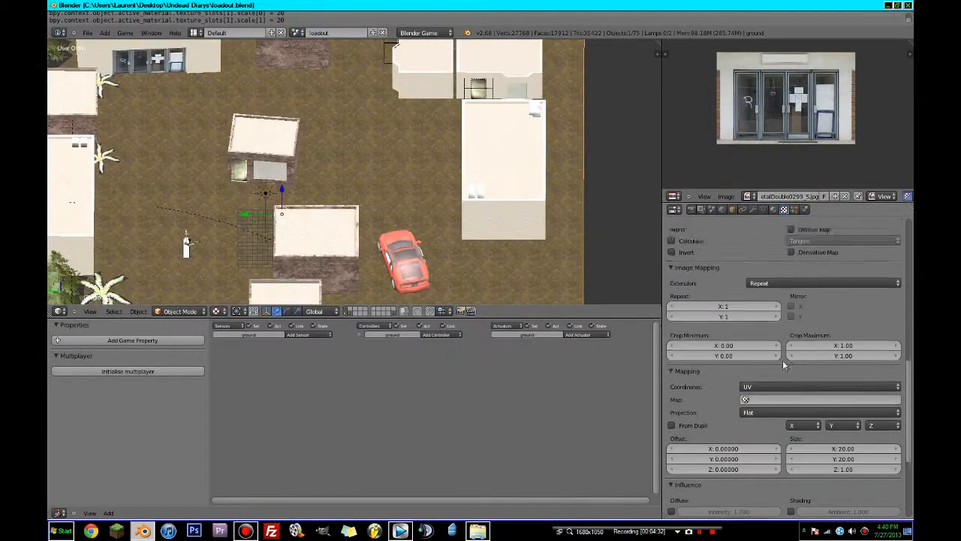
- Create a new texture in the ground material's third slot and name it ground_n
scroll(781, 339, "up", 8)
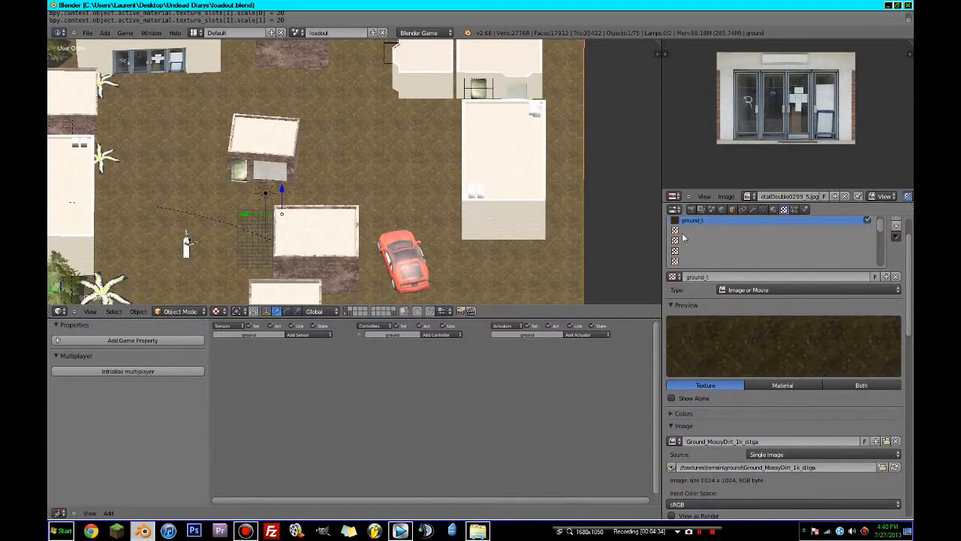
left_click(685, 230)
left_click(714, 278)
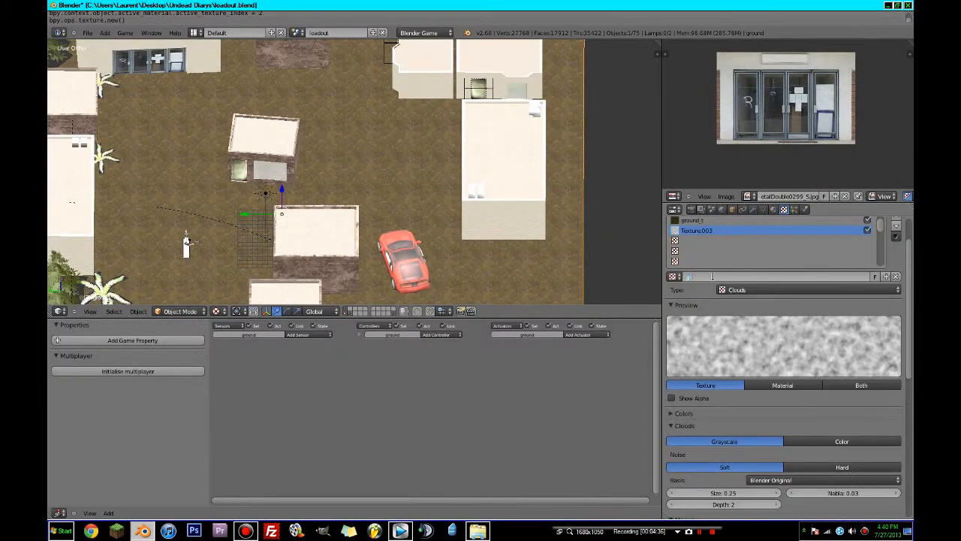
left_click(712, 276)
type("ground_n")
key("Return")
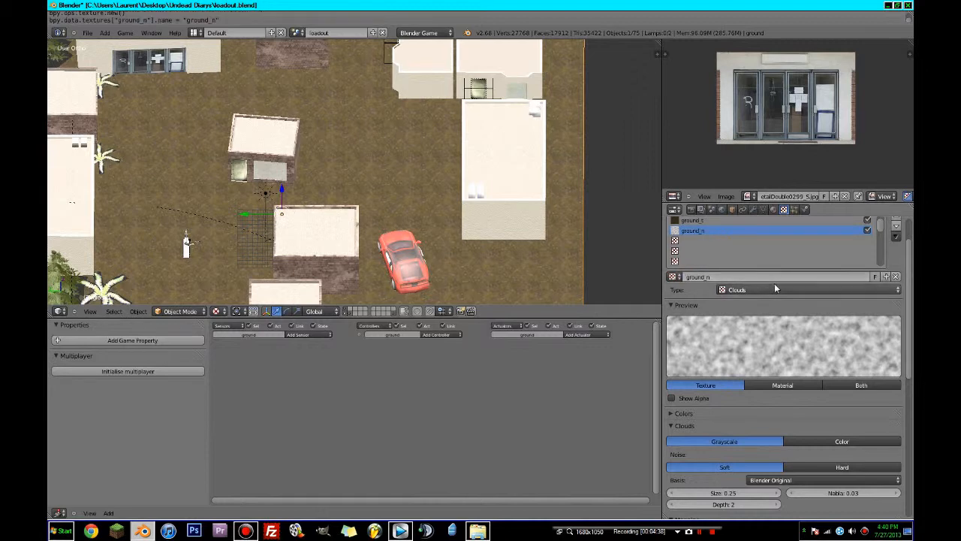
- Set ground_n to Image or Movie and load Ground_MossyDirt_1k_n.tga as its image
left_click(774, 283)
left_click(789, 223)
scroll(840, 353, "down", 3)
left_click(871, 359)
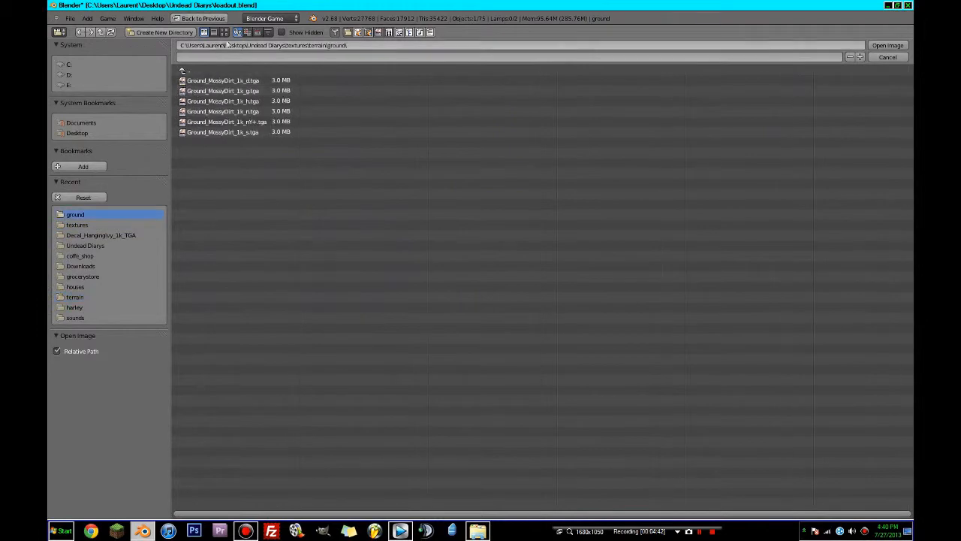
double_click(450, 96)
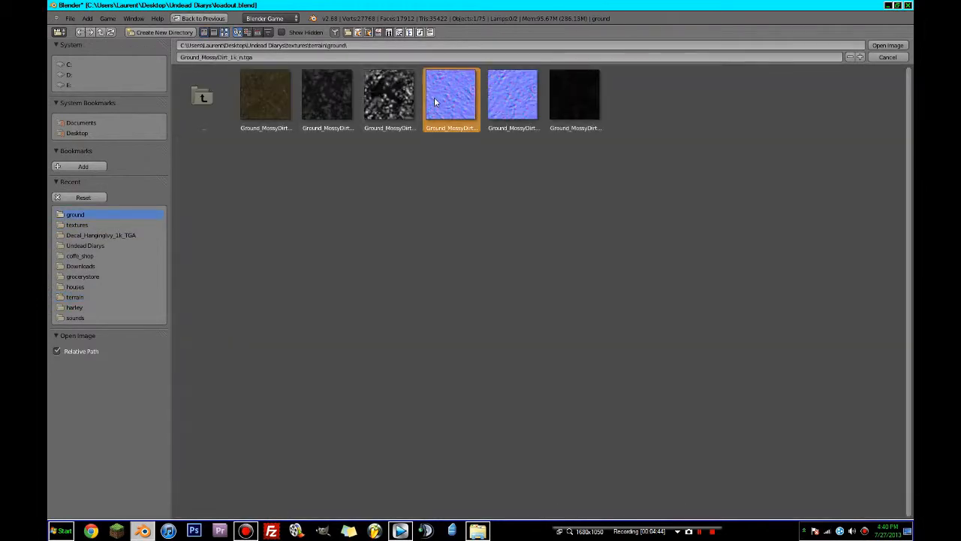
- Map the ground_n texture by UV coordinates and set its X and Y size to 20
scroll(859, 424, "down", 5)
scroll(859, 425, "down", 4)
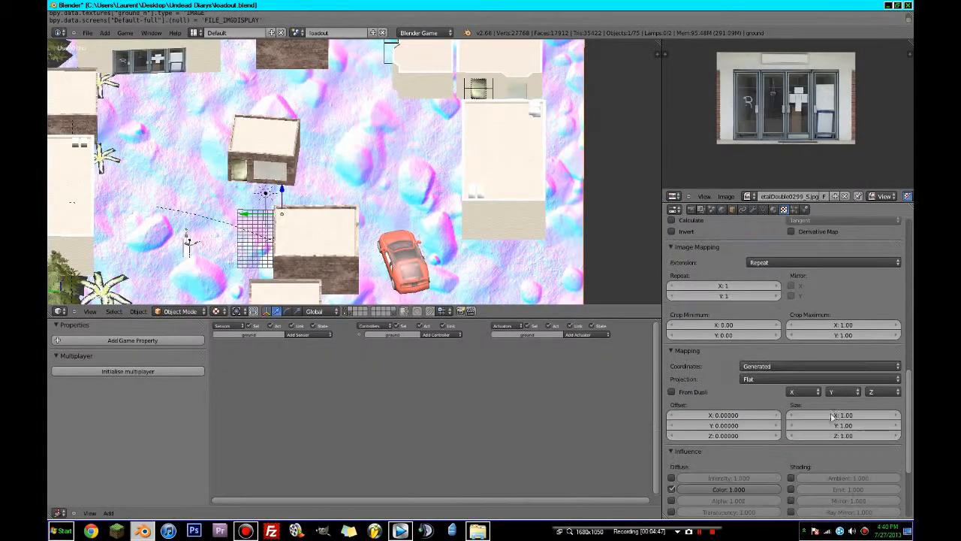
left_click(768, 367)
left_click(759, 326)
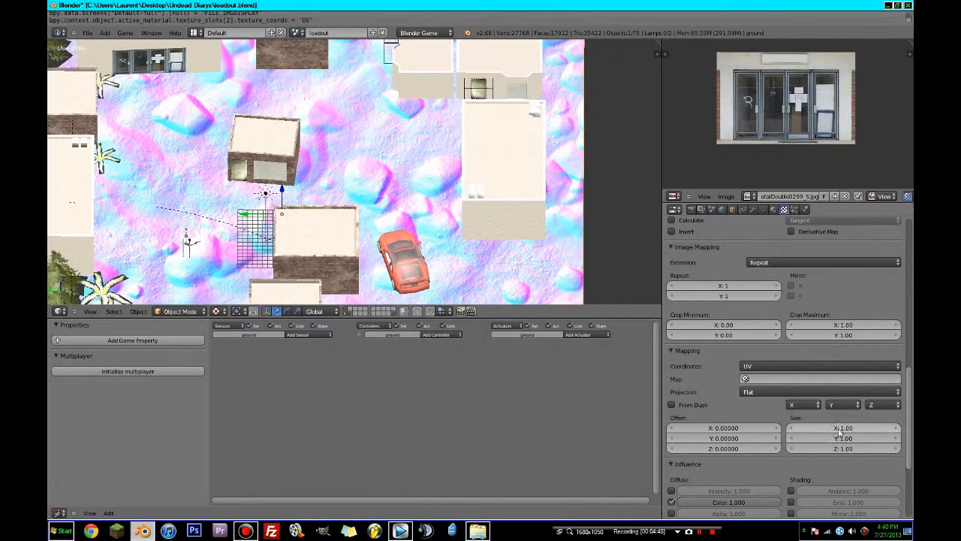
key("Tab")
type("20")
key("Return")
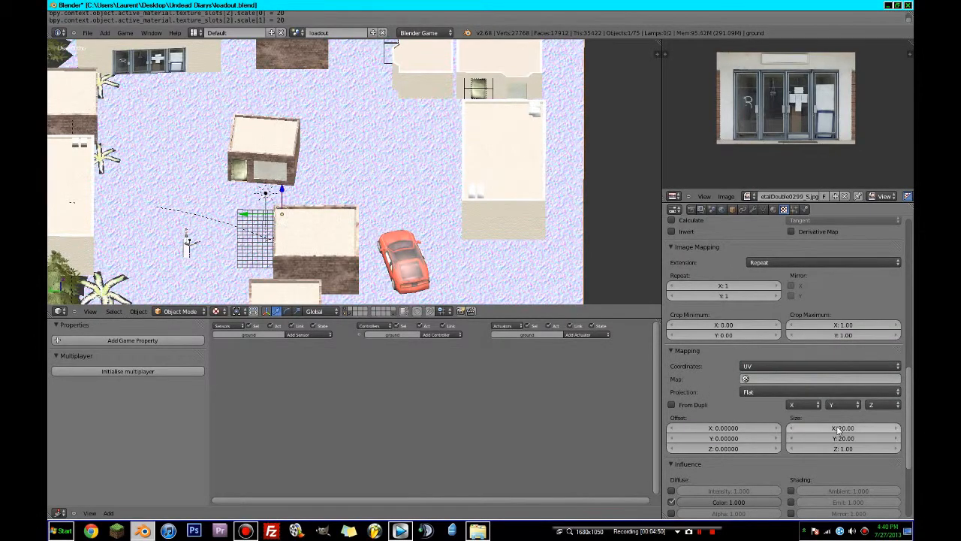
- Make ground_n influence Normal instead of diffuse Color, and enable Normal Map in its image sampling
scroll(836, 426, "down", 7)
left_click(791, 407)
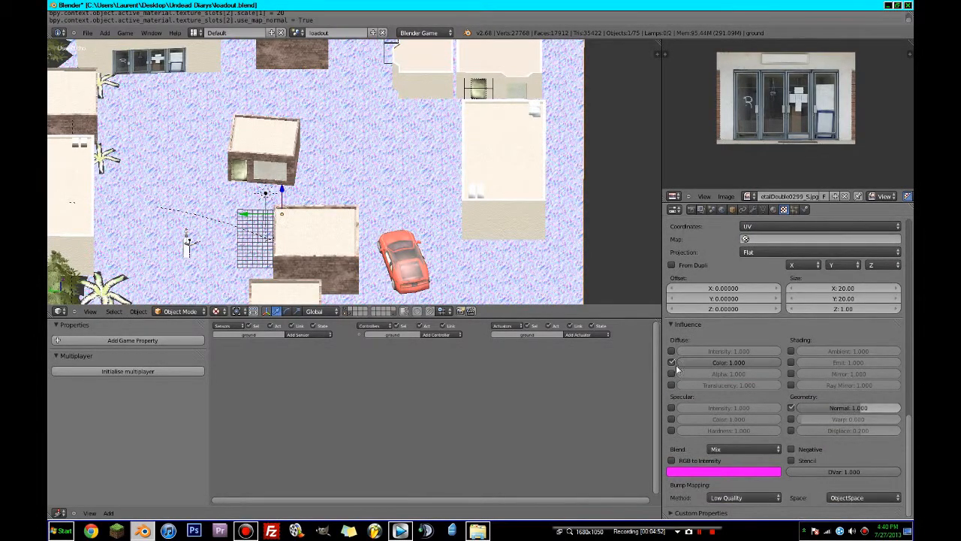
left_click(672, 362)
scroll(789, 261, "up", 8)
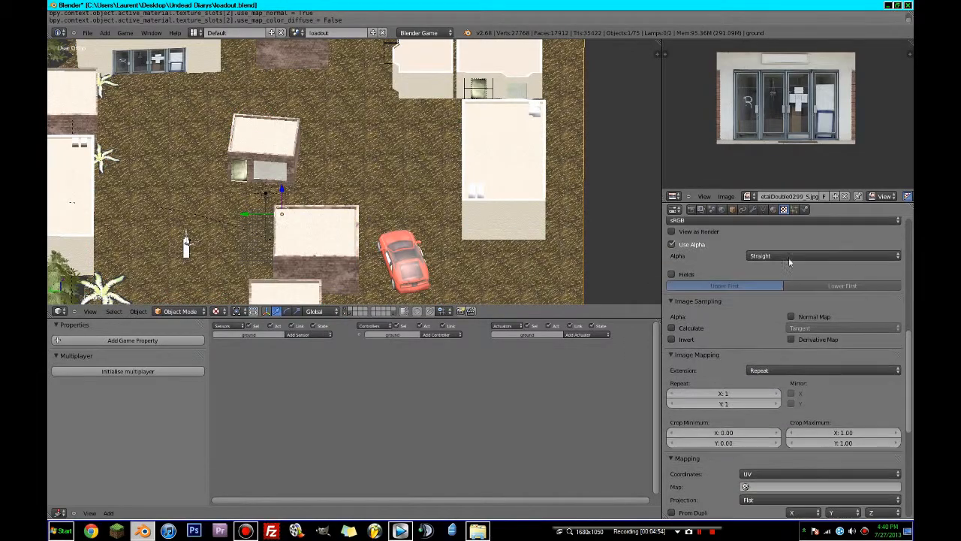
left_click(791, 316)
middle_click_drag(465, 255, 439, 265)
key("KP_0")
scroll(438, 265, "down", 5)
scroll(450, 265, "up", 2)
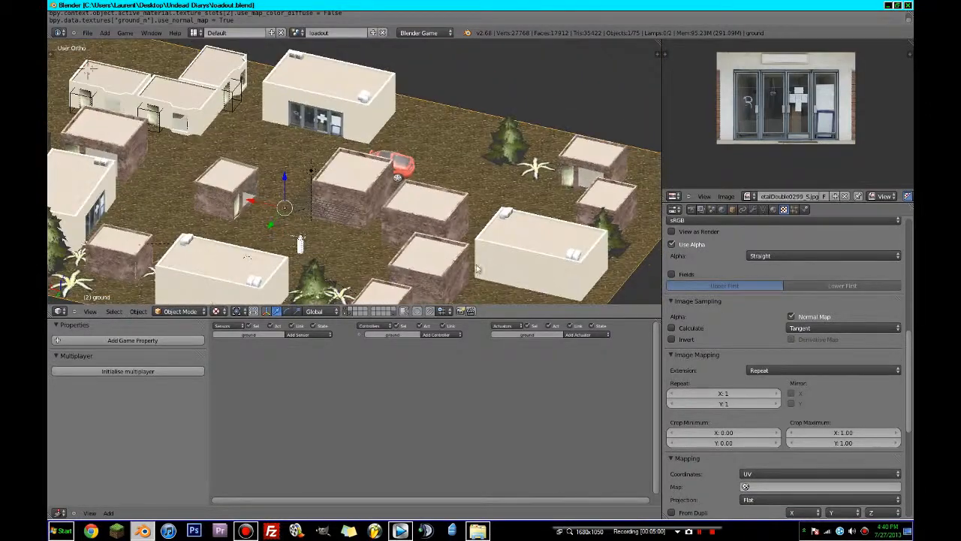
- Try the Add, Subtract, Multiply and Screen blend modes on the ground's ao texture
scroll(773, 256, "up", 10)
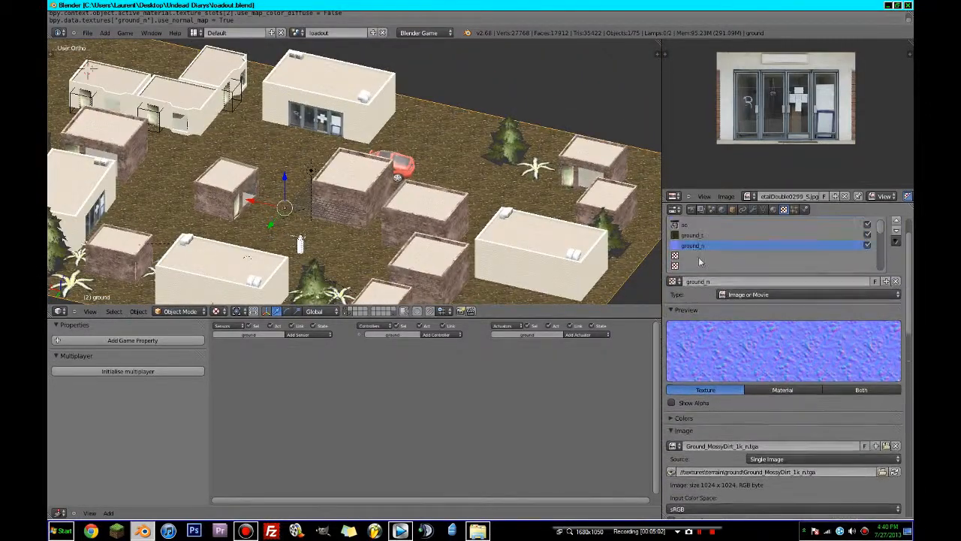
scroll(725, 427, "down", 15)
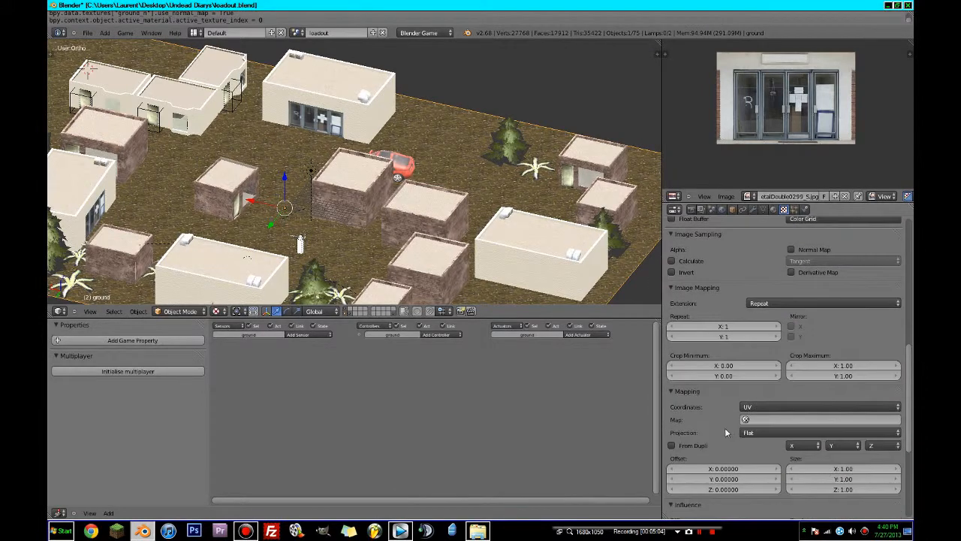
scroll(732, 444, "down", 3)
left_click(726, 448)
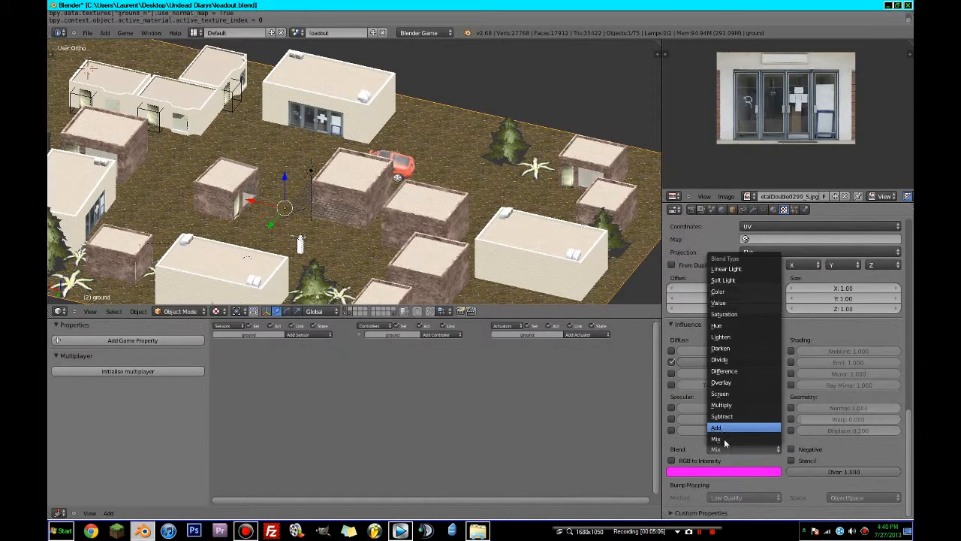
left_click(724, 439)
left_click(727, 446)
left_click(725, 415)
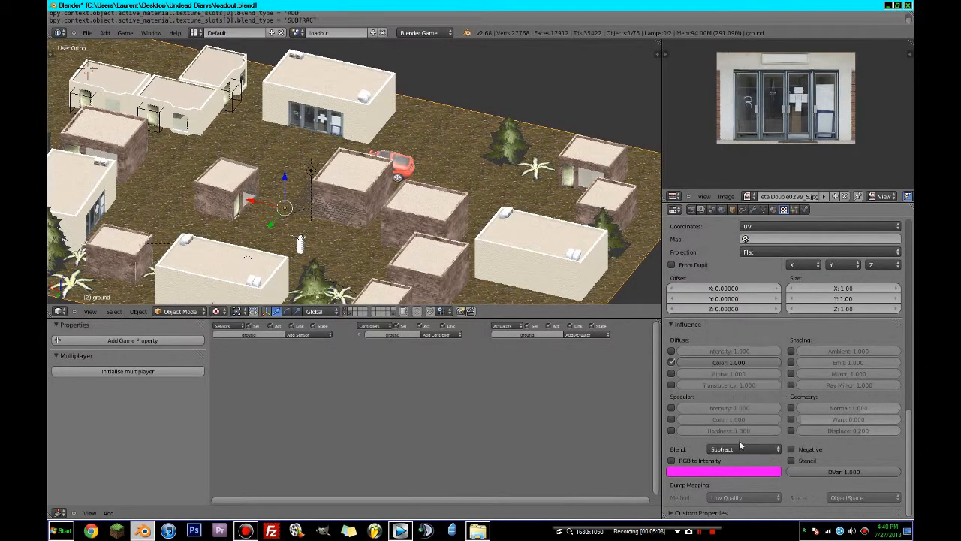
left_click(739, 444)
key("Return")
left_click(744, 451)
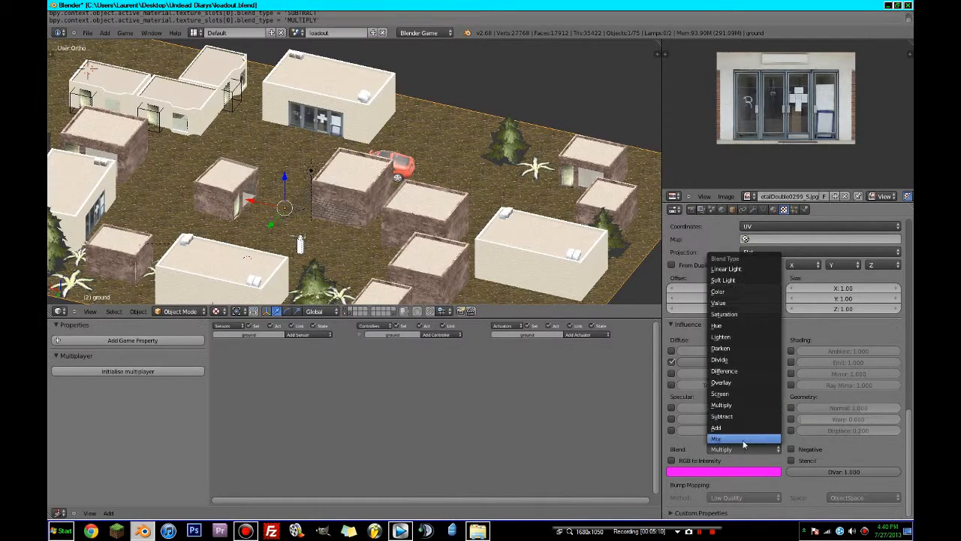
left_click(737, 393)
middle_click_drag(504, 228, 524, 247)
- Move the ao texture below ground_t and ground_n in the ground material's texture stack and check the ground
scroll(837, 290, "up", 20)
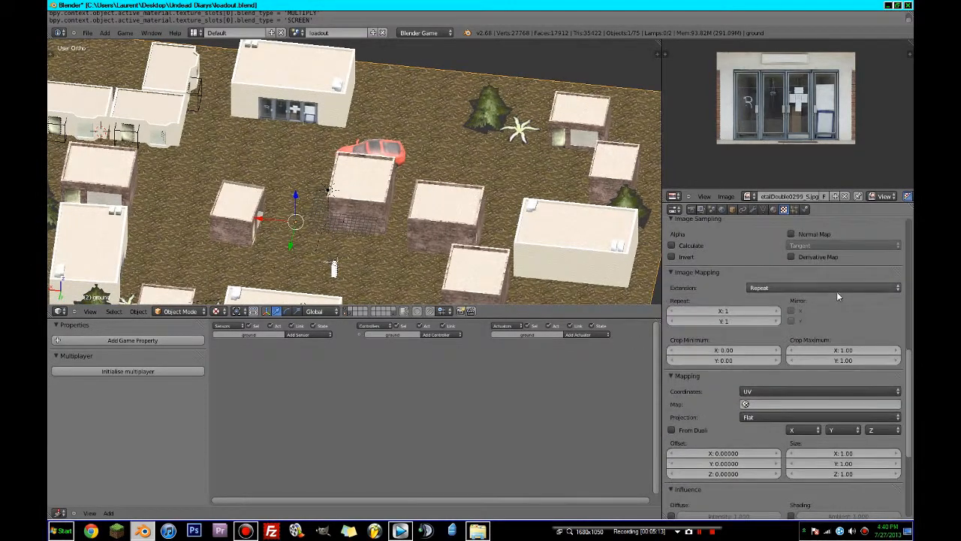
scroll(837, 289, "up", 3)
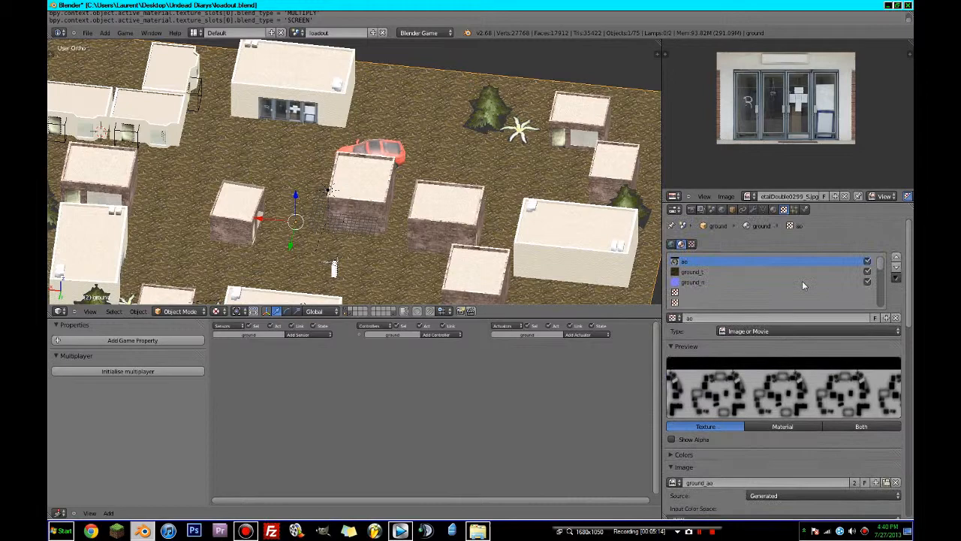
left_click(897, 272)
scroll(454, 253, "down", 4)
middle_click_drag(454, 253, 501, 248)
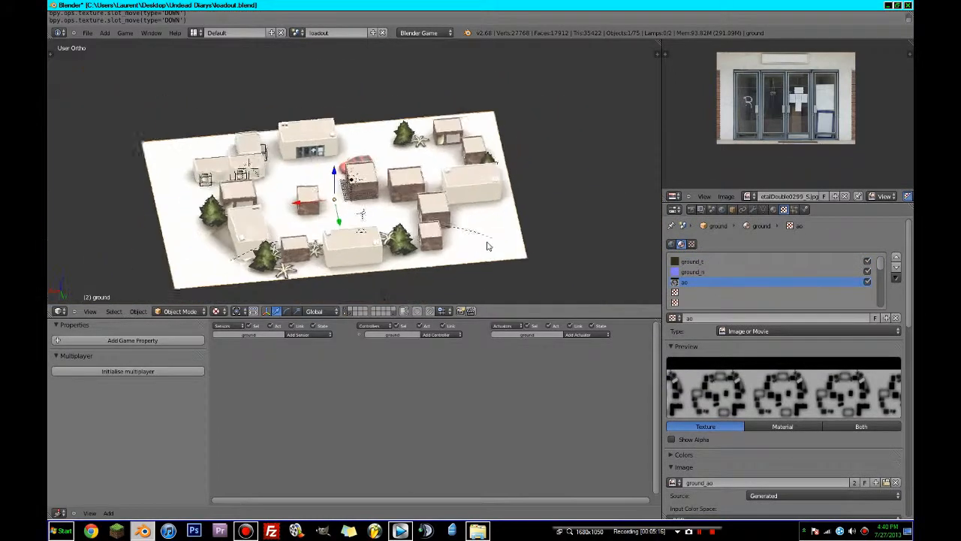
scroll(502, 248, "up", 5)
- Try the Mix, Add and Subtract blend modes on the ground's ao texture and settle on Multiply
scroll(807, 393, "down", 8)
scroll(806, 392, "down", 8)
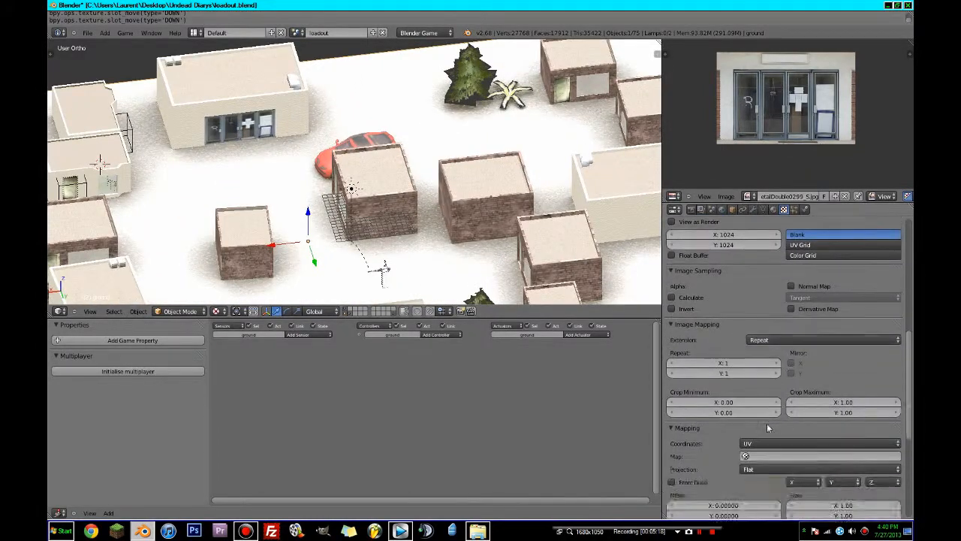
left_click(723, 447)
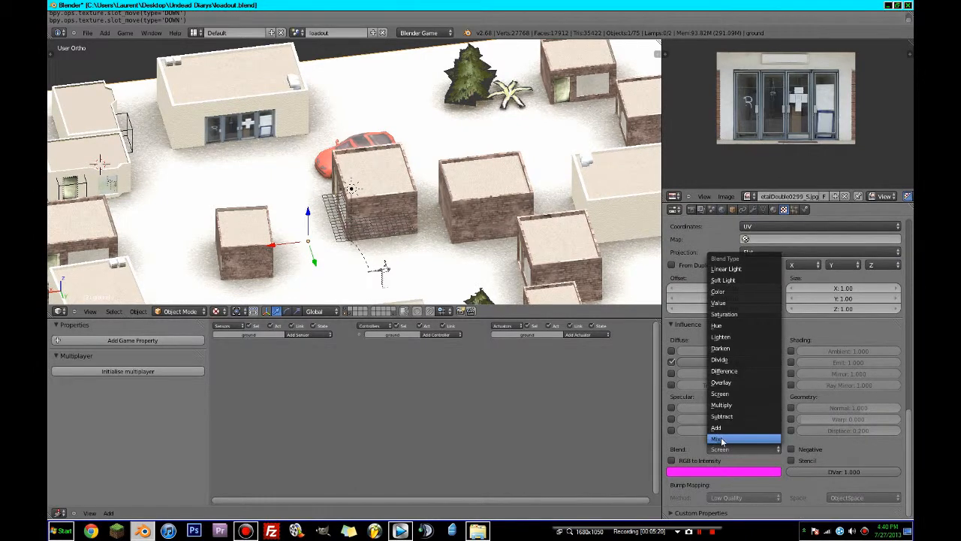
left_click(721, 440)
left_click(744, 449)
left_click(736, 430)
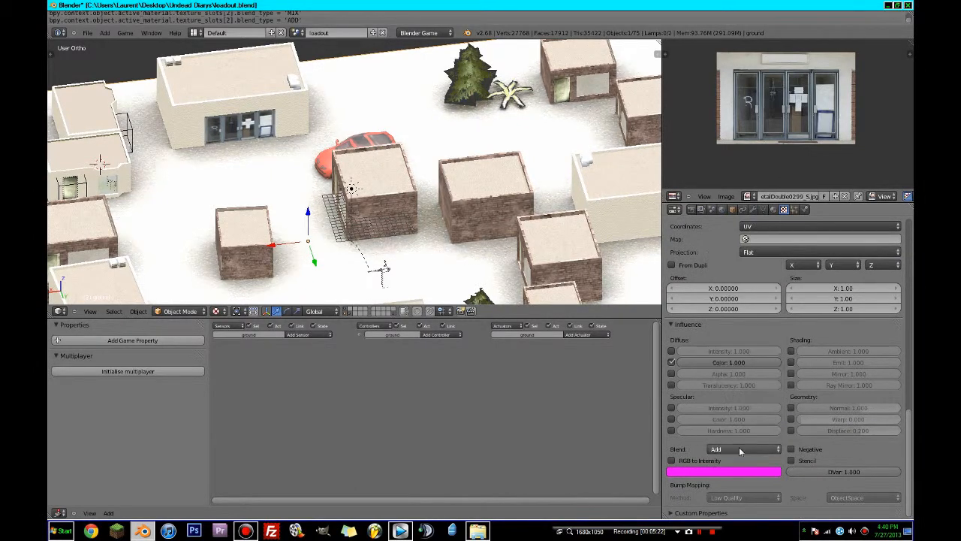
left_click(740, 451)
left_click(731, 417)
left_click(742, 451)
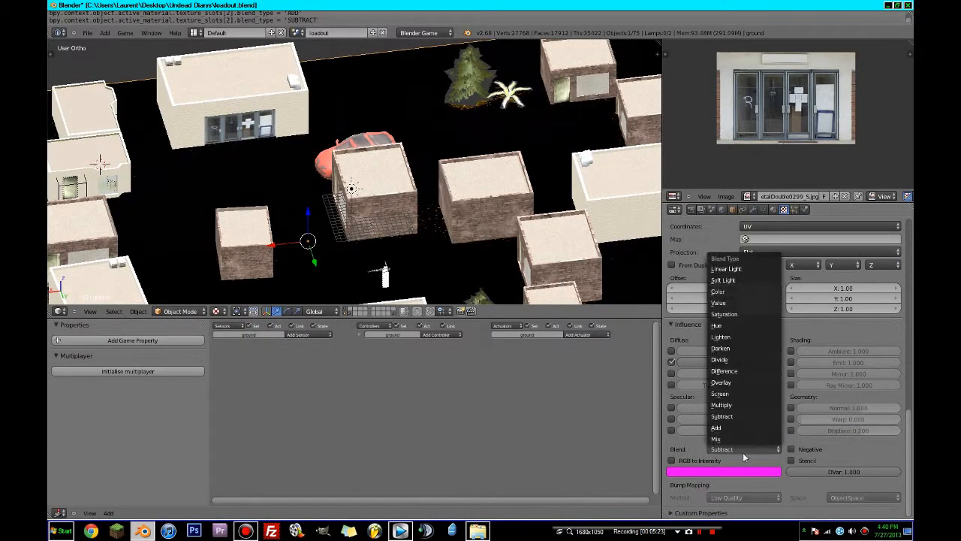
left_click(725, 408)
- Save over loadout.blend and view the level through the game camera in a maximized 3D view
middle_click_drag(434, 200, 547, 225)
scroll(430, 203, "up", 3)
scroll(431, 203, "up", 3)
scroll(534, 216, "down", 8)
key("KP_0")
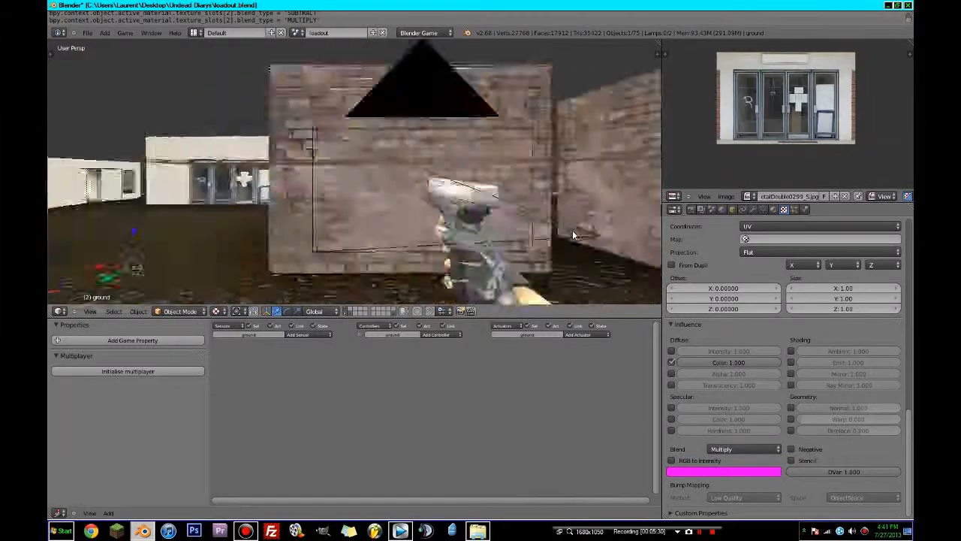
key("ctrl+Up")
key("ctrl+s")
left_click(574, 232)
scroll(572, 230, "up", 5)
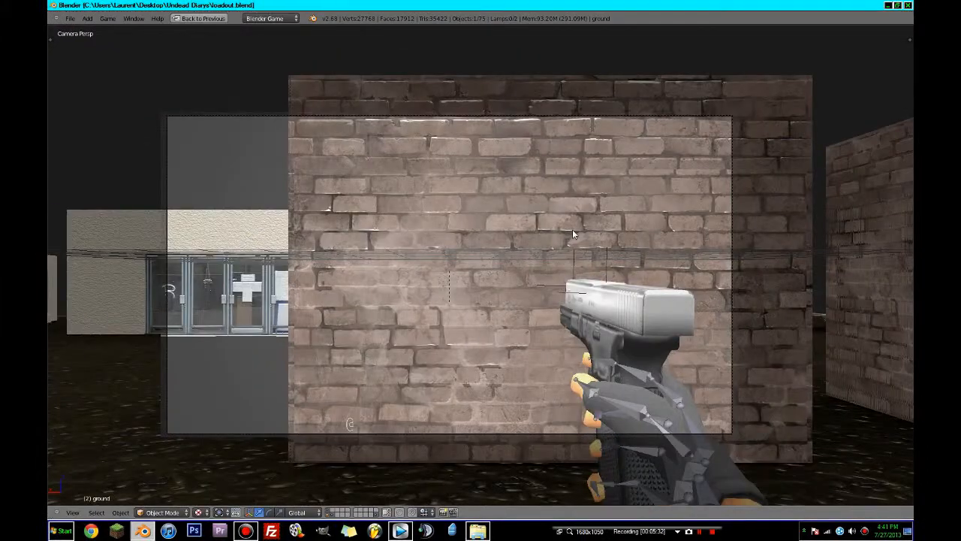
scroll(582, 232, "up", 2)
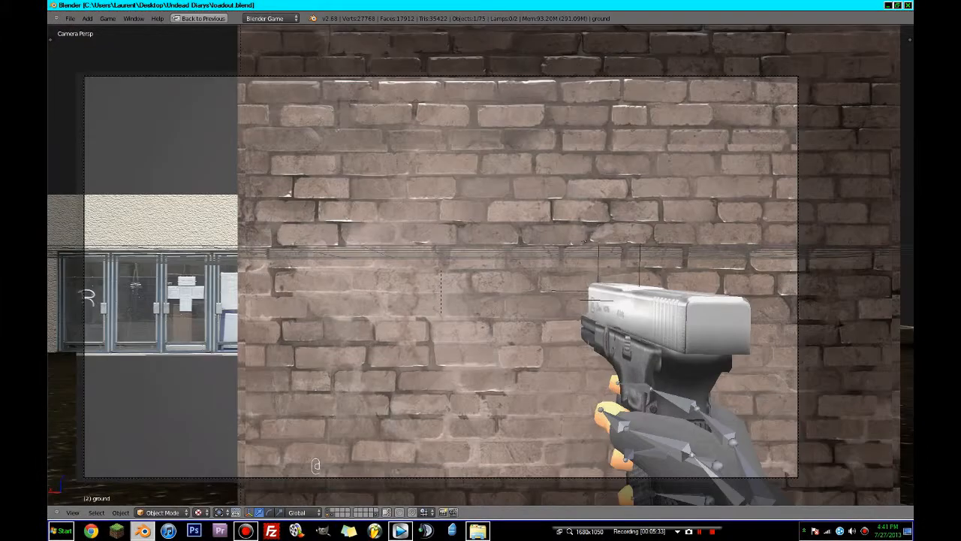
- Playtest the level, walking past the brick houses, red car and glass-door building to examine the textured ground
key("p")
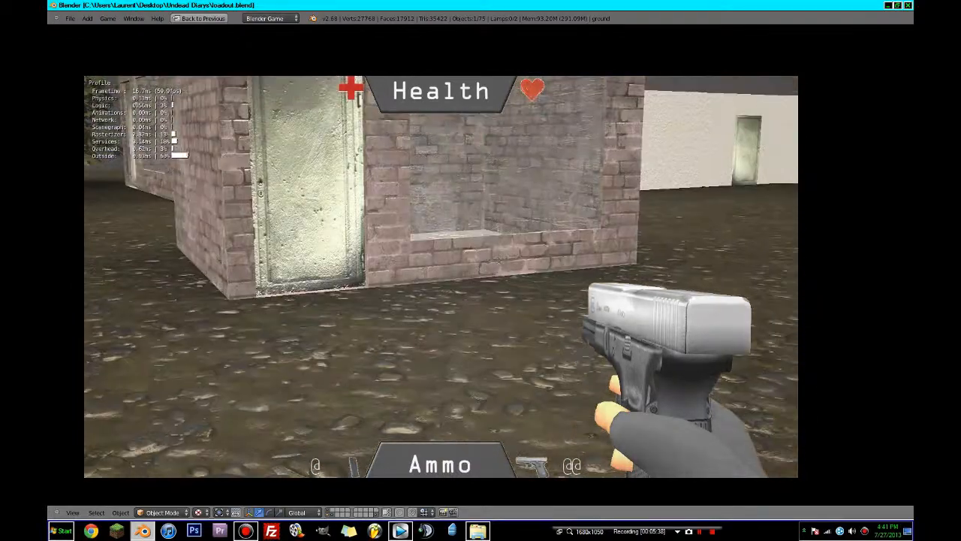
key("w")
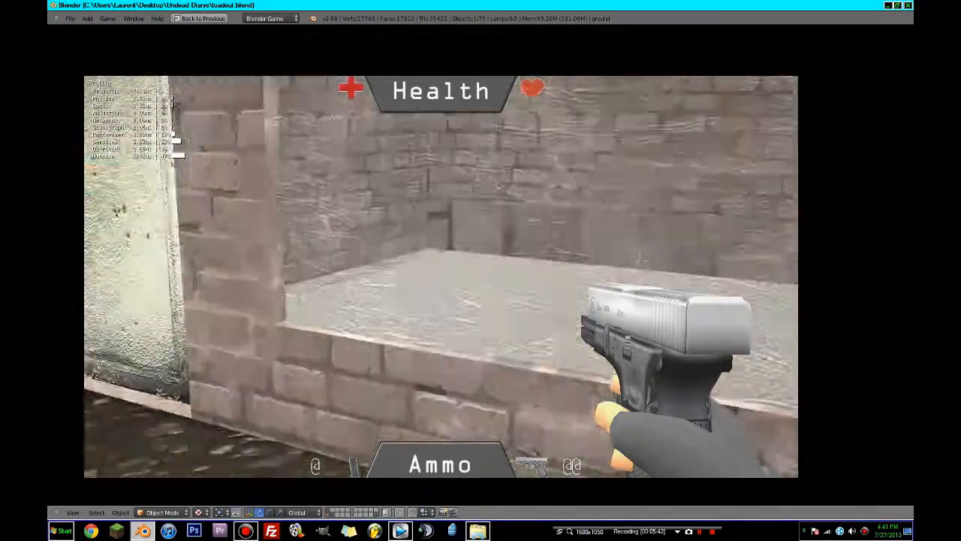
key("w")
key("w")
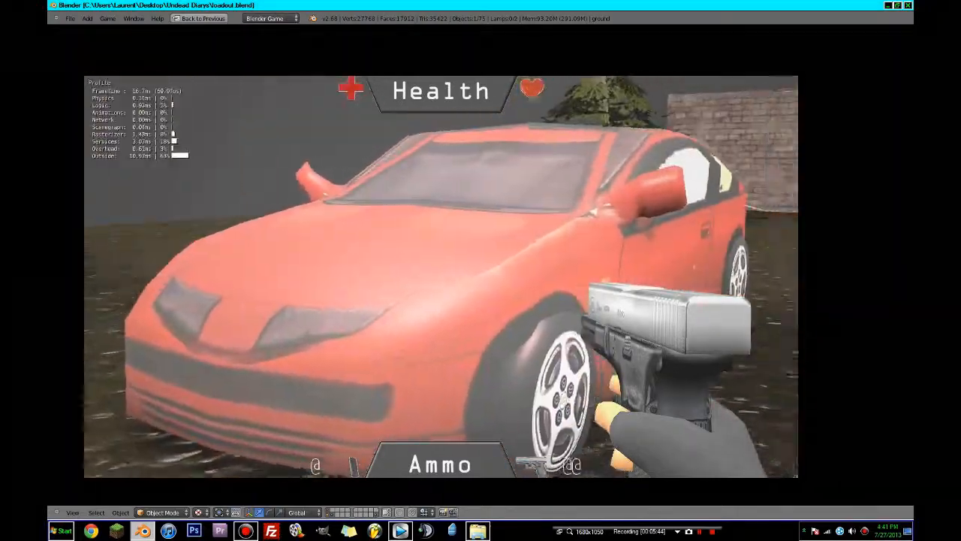
key("a")
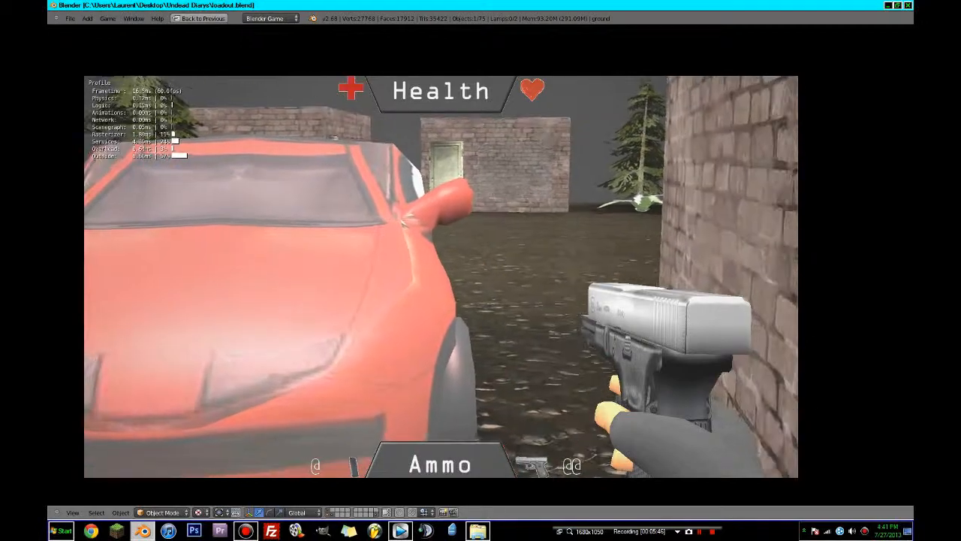
key("space")
key("w")
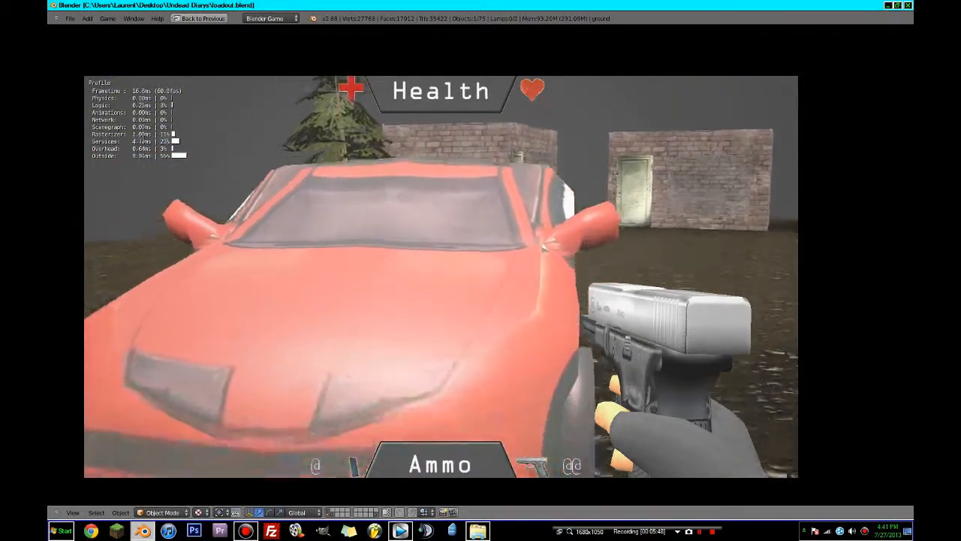
key("w")
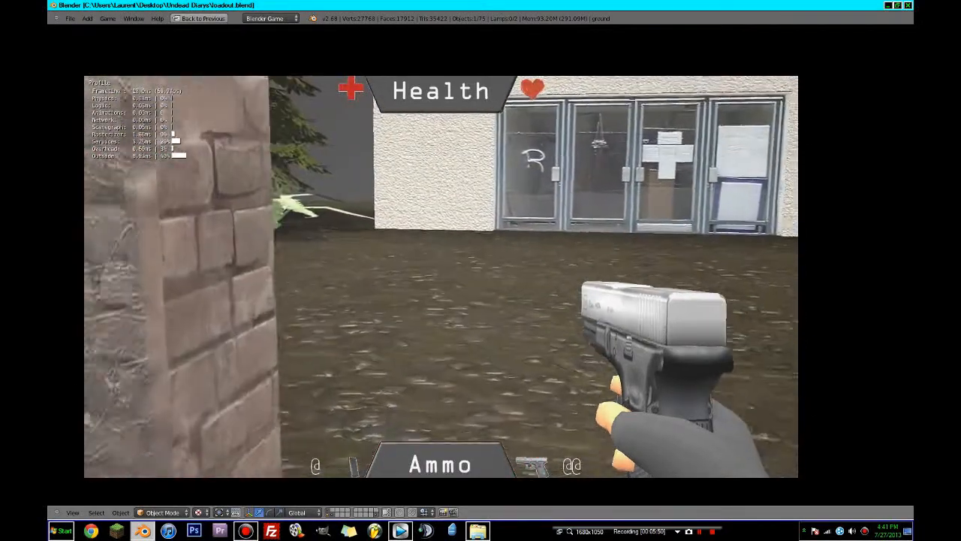
key("w")
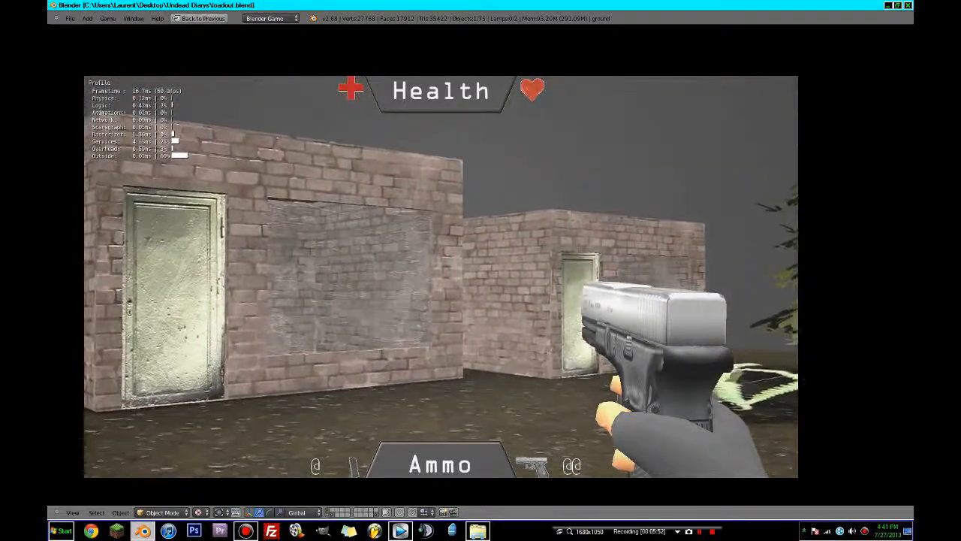
key("Escape")
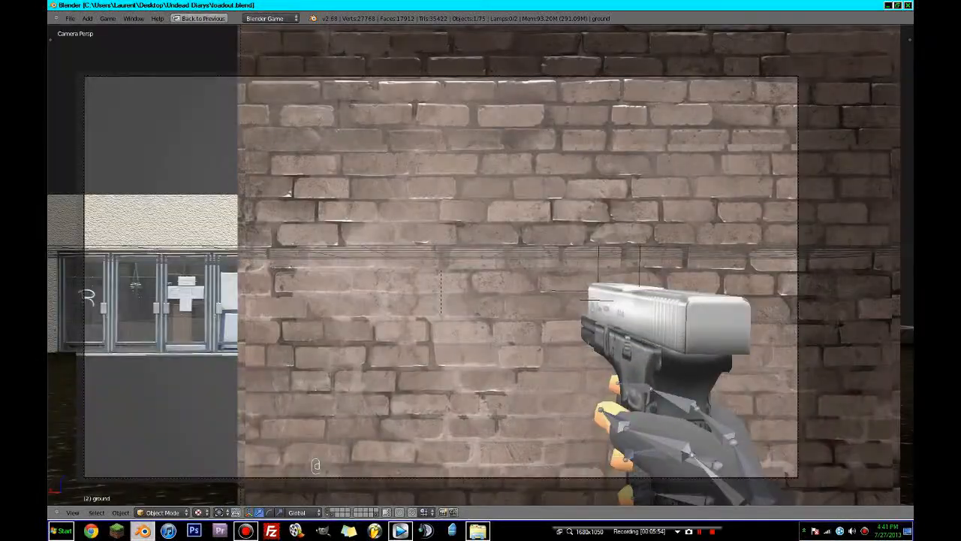
- Restart the game and examine the gaps between buildings and the brick side walls up close
key("p")
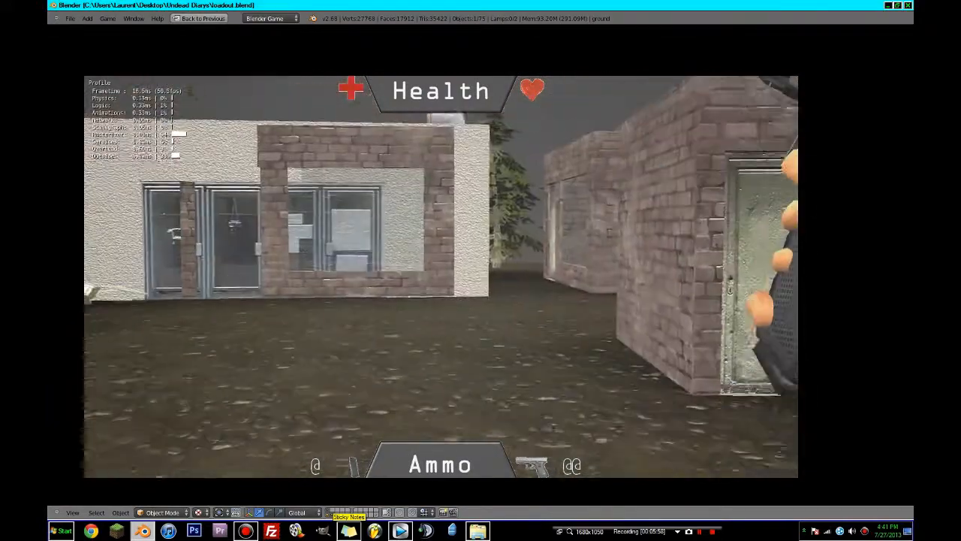
key("Escape")
key("p")
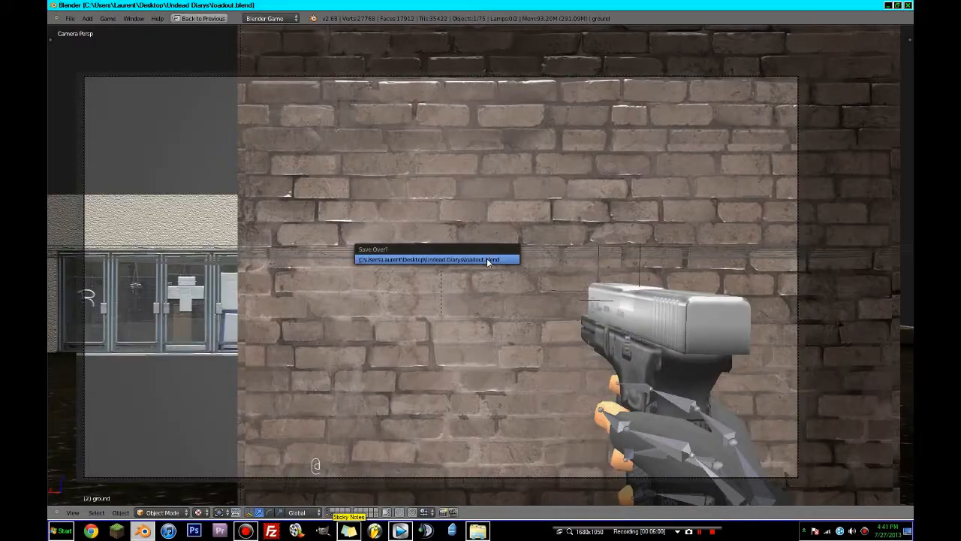
key("w")
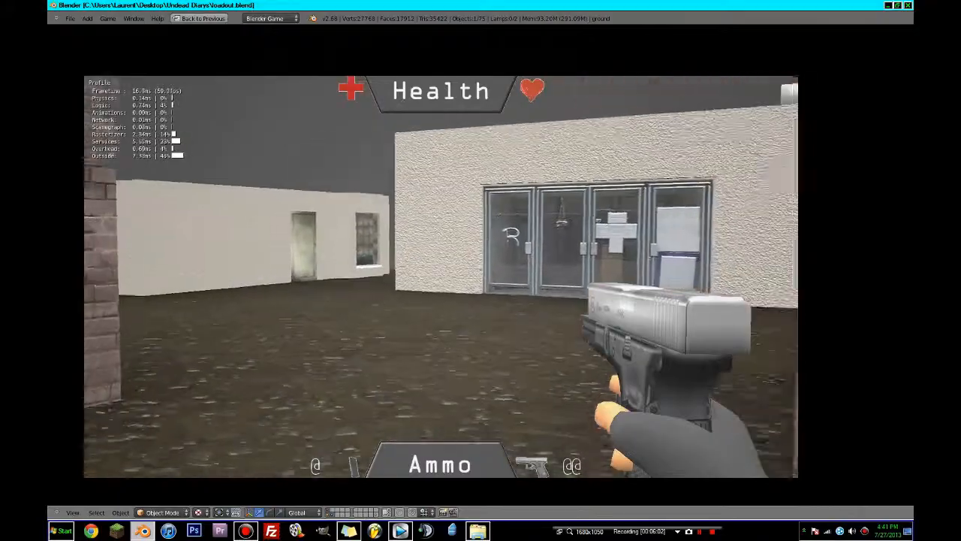
key("s")
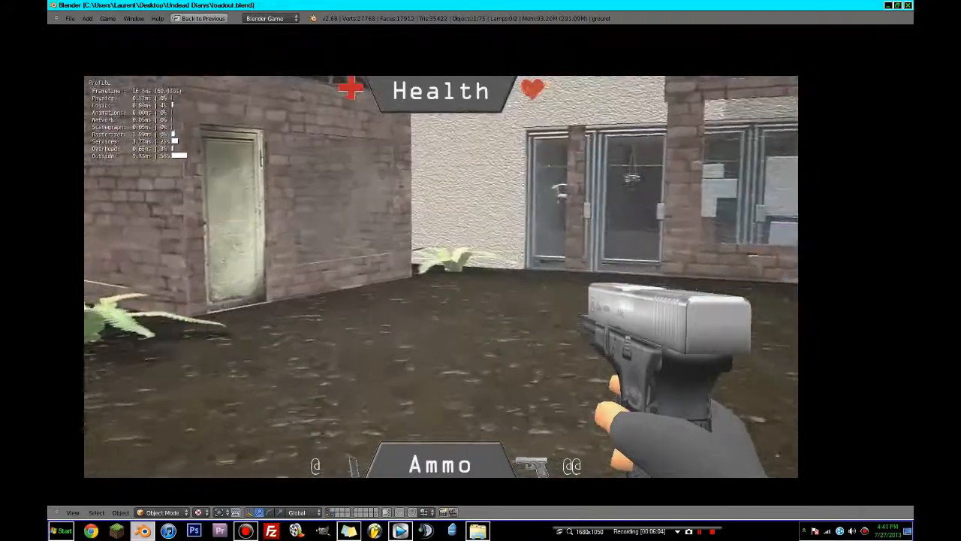
key("w")
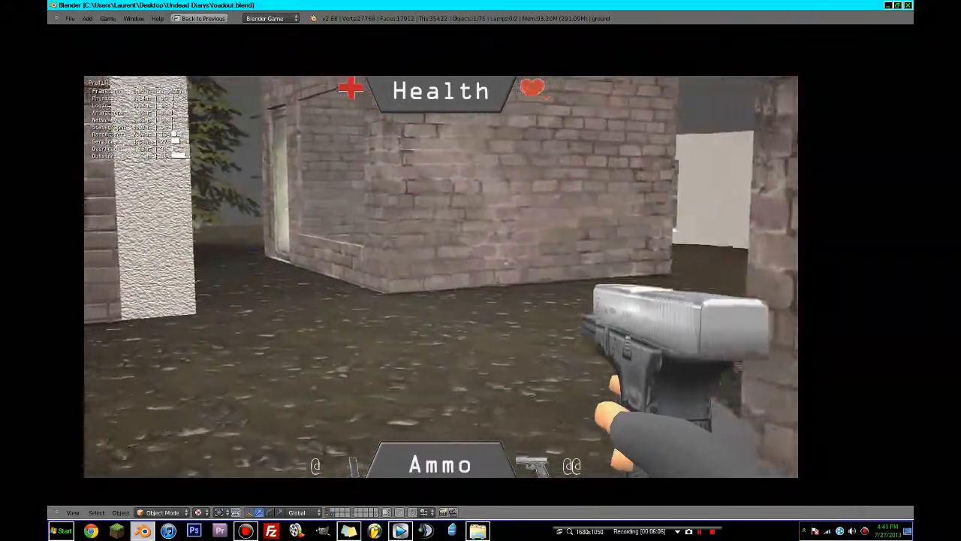
key("r")
key("s")
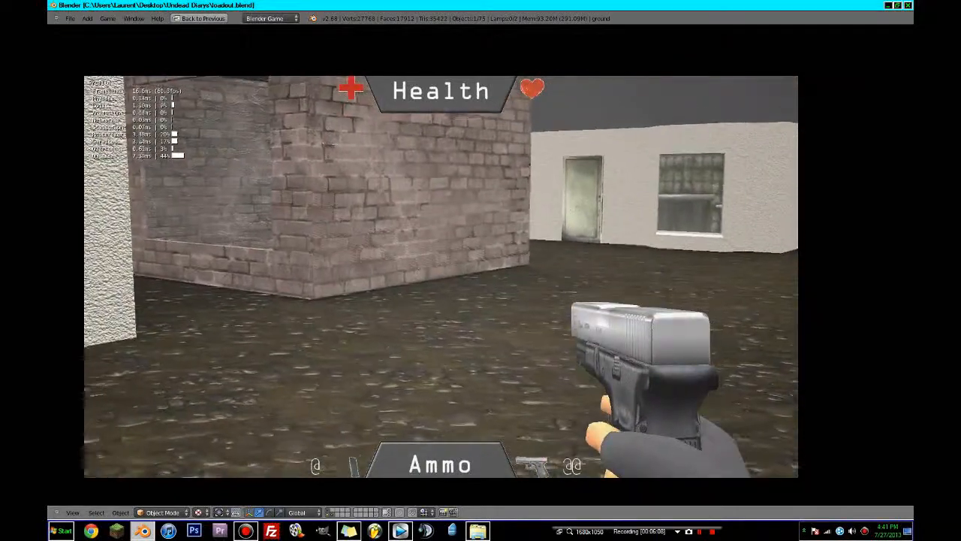
key("w")
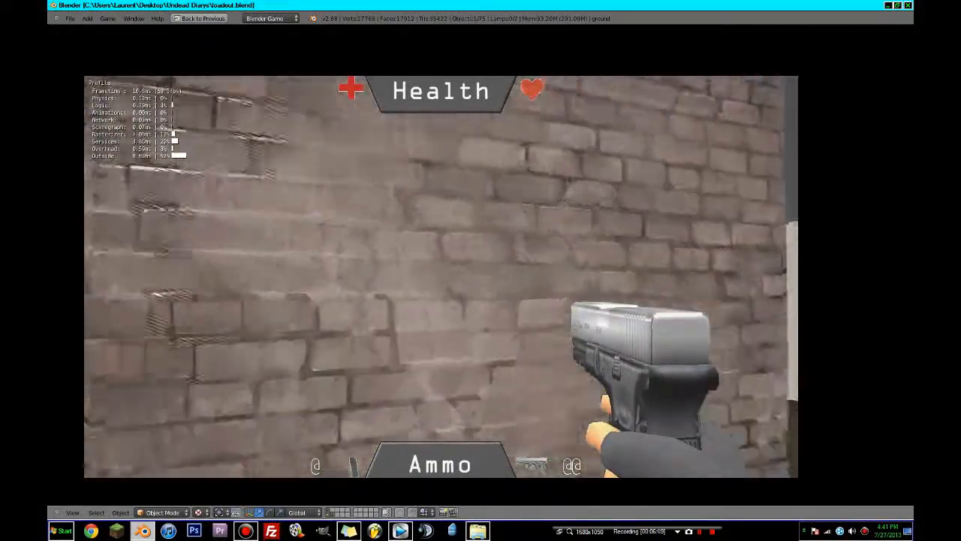
key("s")
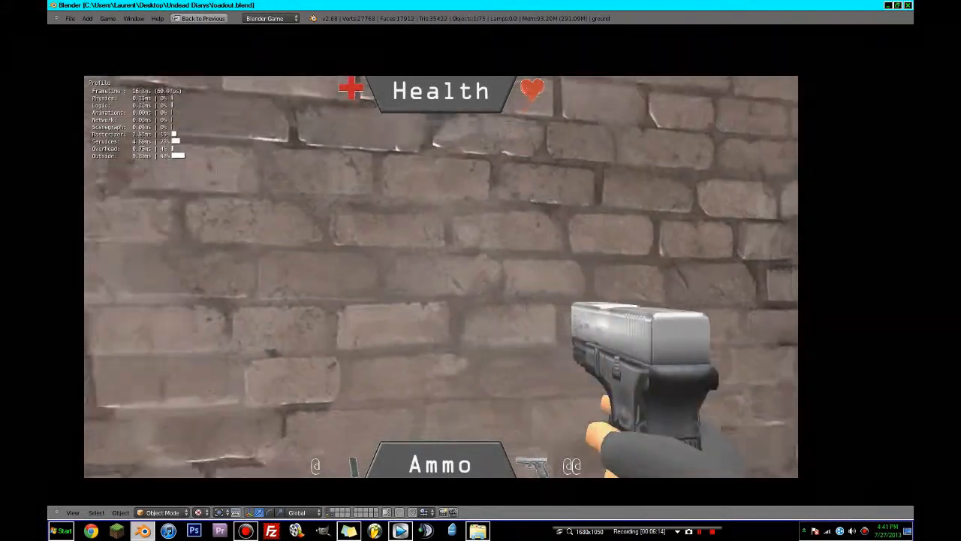
key("Escape")
- Delete the large middle face on the plain side wall of basic_house.009
key("KP_0")
scroll(389, 317, "down", 2)
mouse_move(389, 317)
middle_mouse_down()
mouse_move(706, 316)
mouse_move(594, 318)
middle_mouse_up()
scroll(578, 319, "up", 1)
right_click(579, 319)
key("Tab")
key("z")
scroll(594, 318, "up", 2)
key("z")
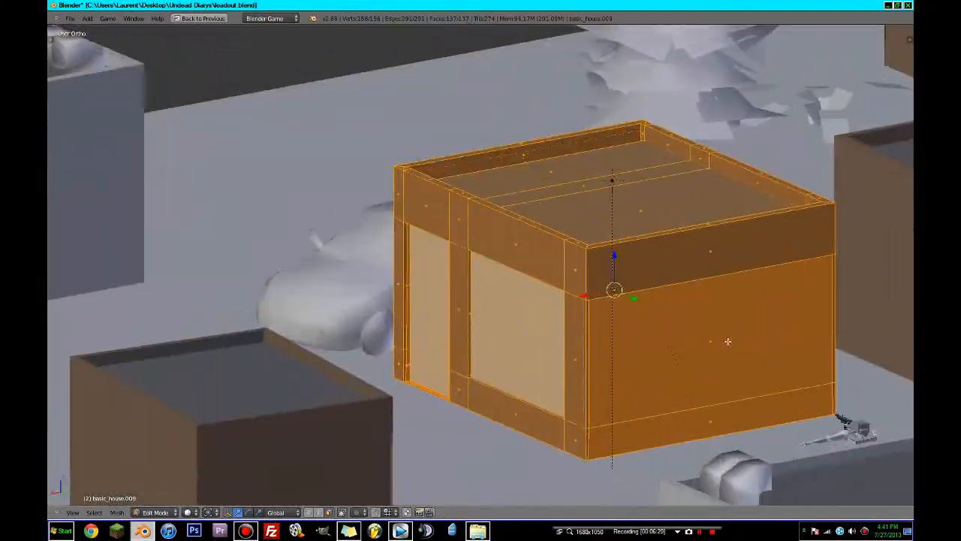
right_click(728, 343)
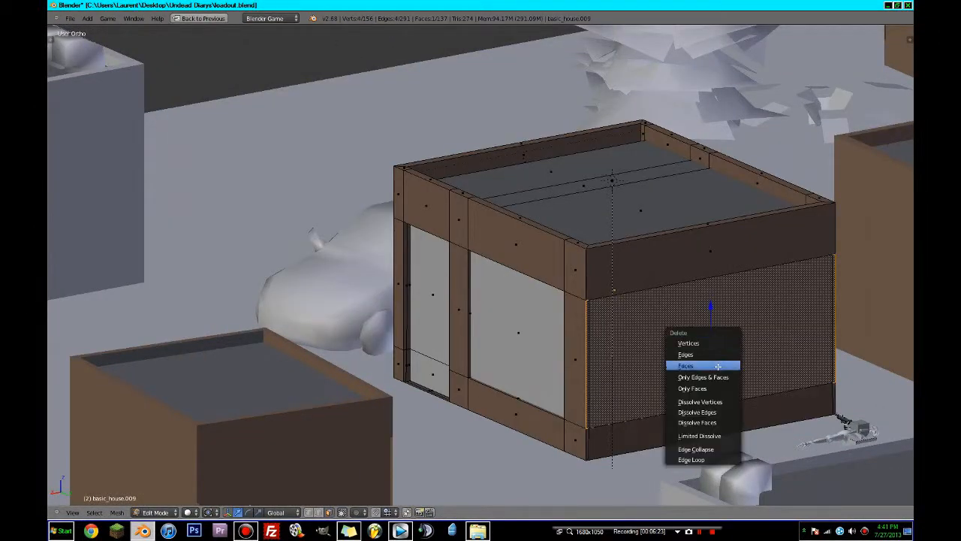
left_click(718, 366)
middle_click_drag(734, 344, 364, 301, "shift")
key("Tab")
- Delete the large middle face on the wall of basic_house.006 that faces the neighbouring house
scroll(622, 244, "down", 4)
key("Tab")
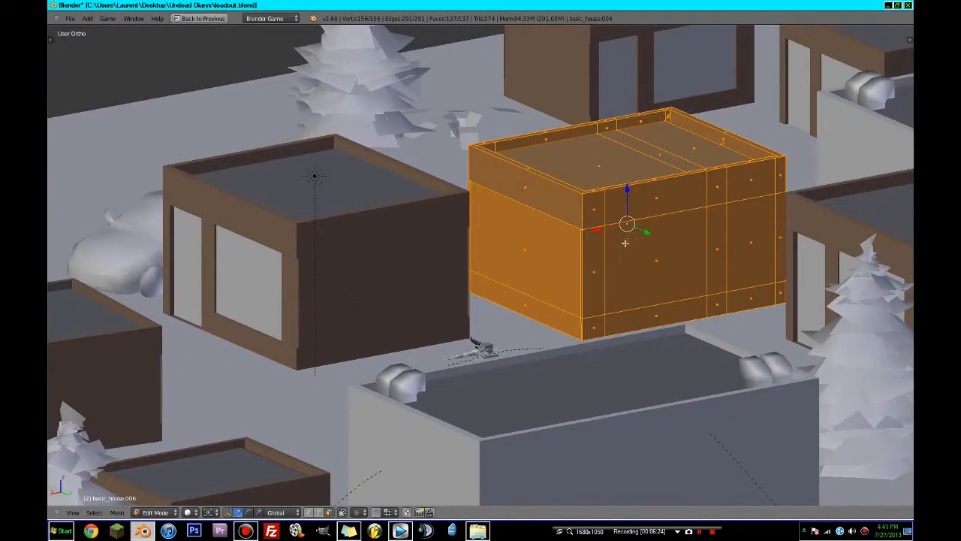
middle_click_drag(626, 223, 531, 255)
right_click(531, 255)
key("x")
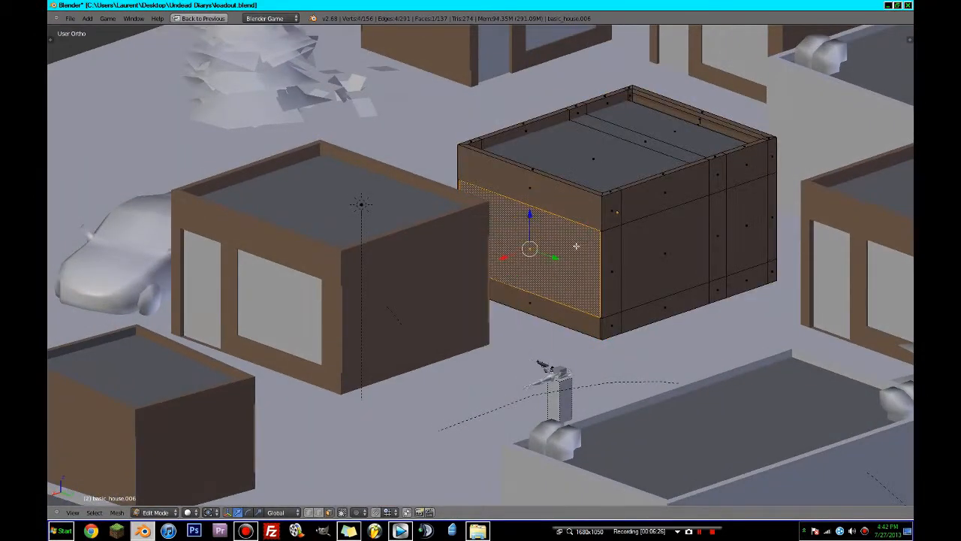
scroll(599, 250, "up", 2)
key("z")
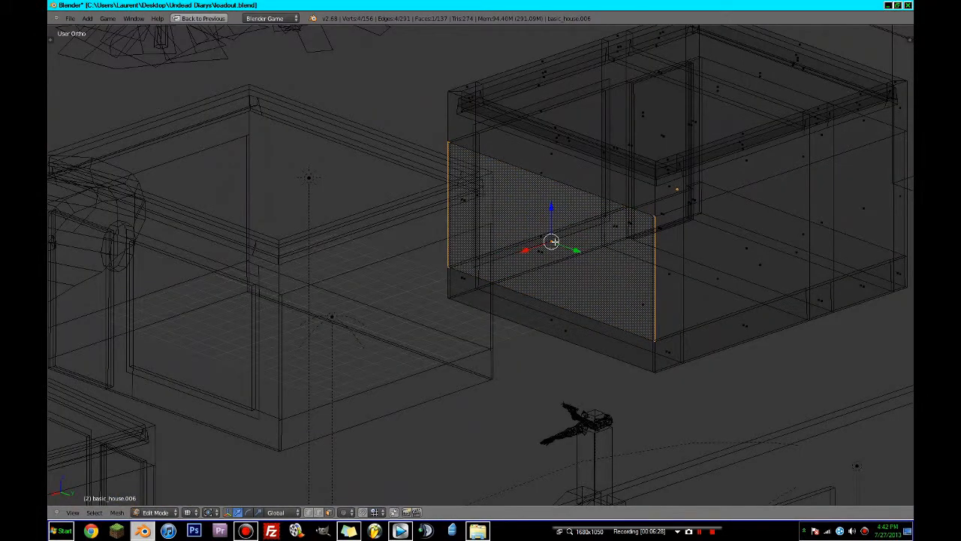
key("z")
key("x")
left_click(555, 241)
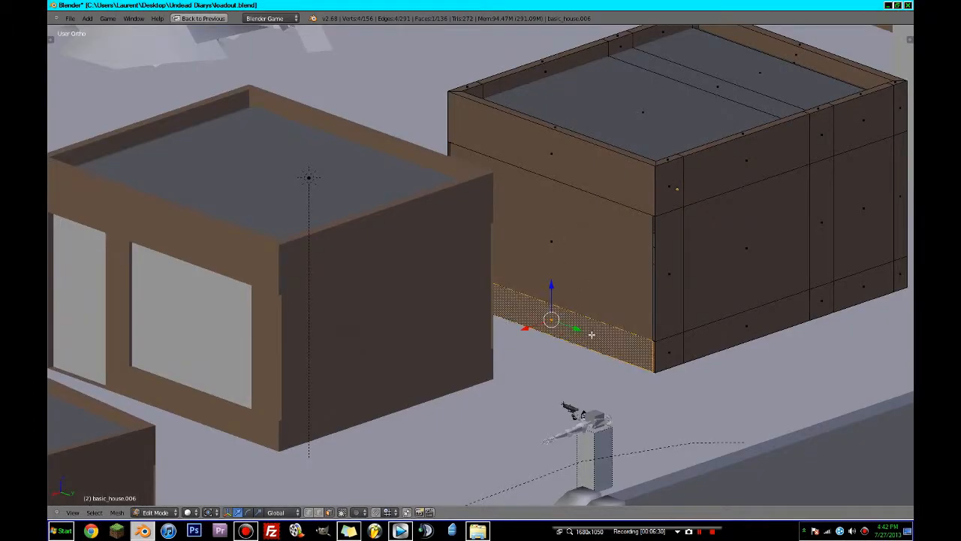
- Delete the lower strip face on the same wall of basic_house.006 and leave mesh editing
key("z")
right_click(575, 331)
key("z")
key("x")
left_click(549, 318)
key("Tab")
- Delete the lower strip face on the plain side wall of basic_house.009 and leave mesh editing
right_click(339, 378, "shift")
key("Tab")
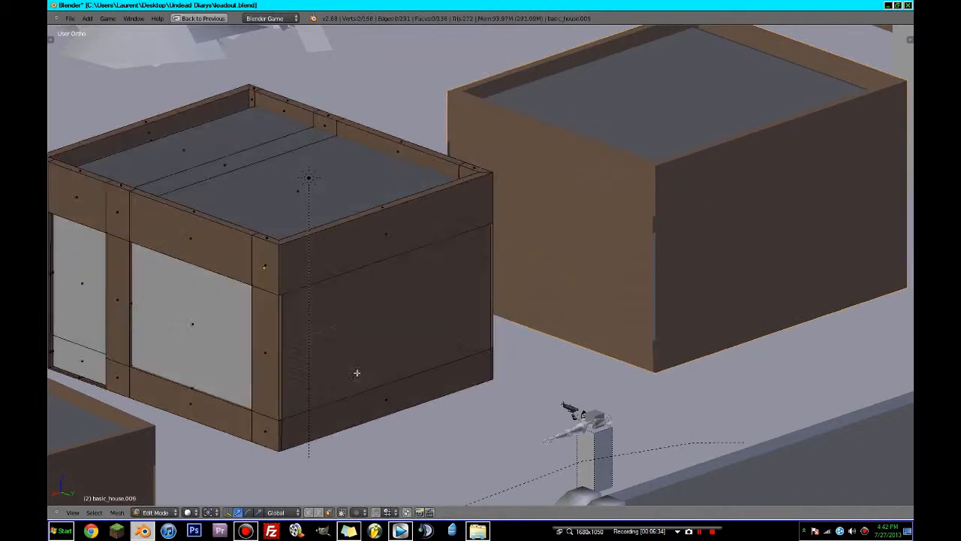
key("z")
right_click(348, 413)
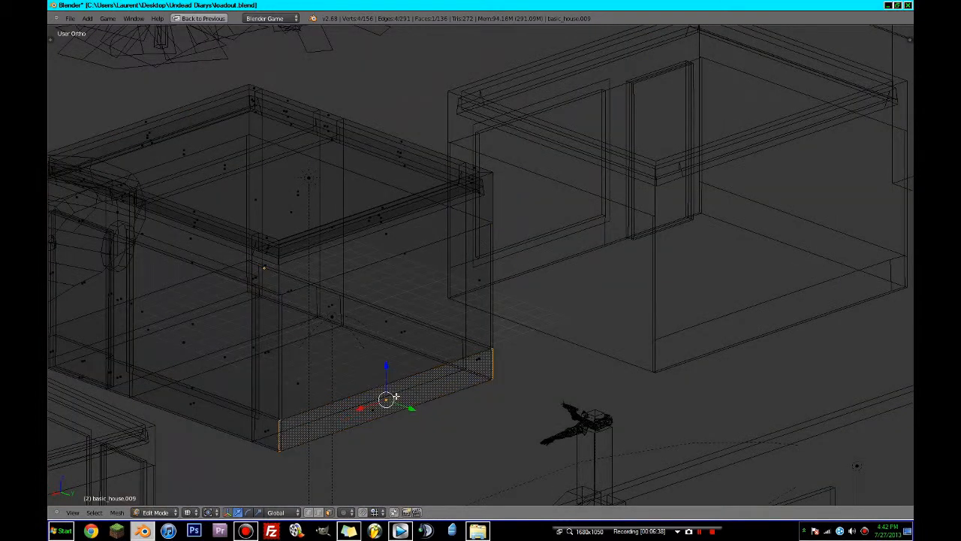
key("x")
left_click(396, 395)
key("Tab")
- Try deleting basic_house.006 and the brick houses behind it, and undo the deletion
scroll(397, 398, "down", 3)
mouse_move(397, 397)
middle_mouse_down()
mouse_move(422, 399)
mouse_move(431, 418)
middle_mouse_up()
key("z")
scroll(421, 400, "down", 3)
right_click(525, 226)
scroll(525, 226, "down", 2)
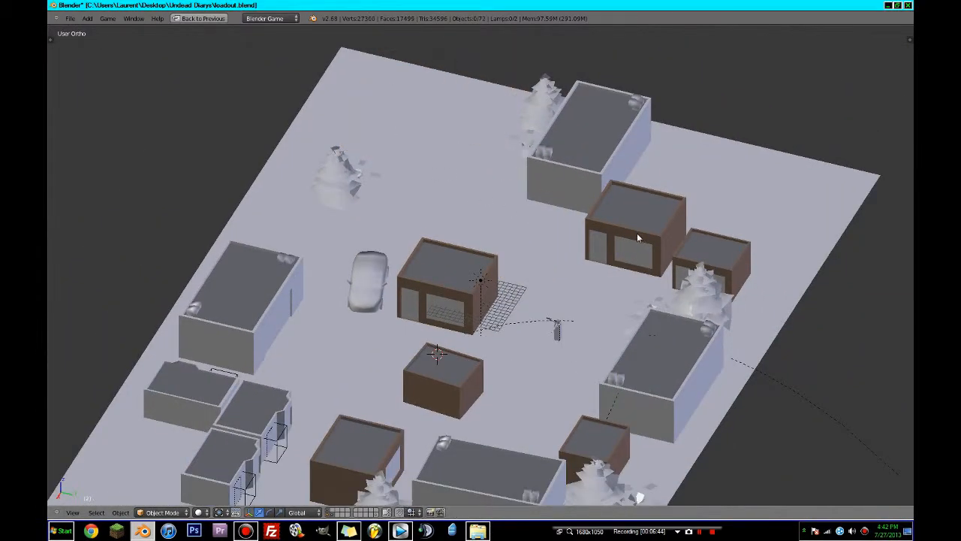
key("ctrl+z")
key("ctrl+z")
key("ctrl+z")
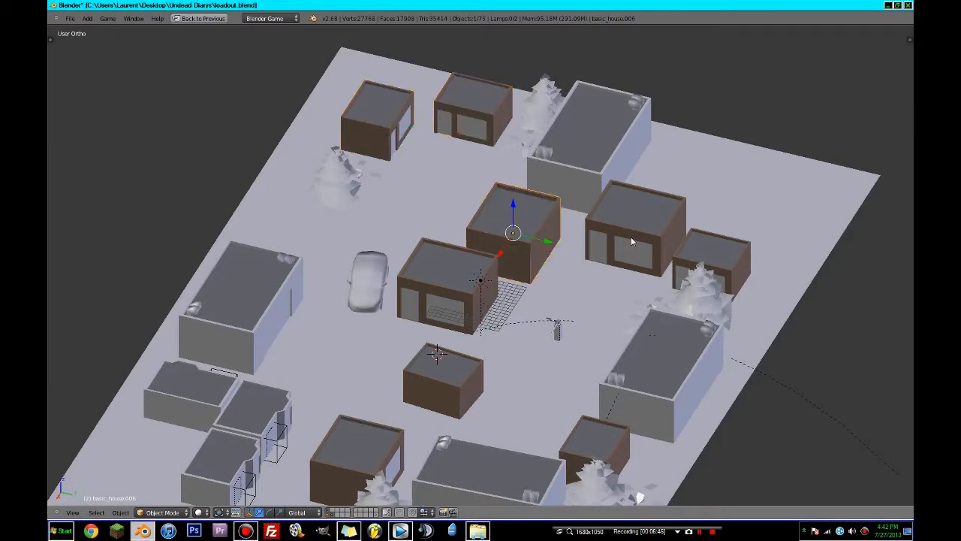
middle_click_drag(630, 237, 437, 244)
key("x")
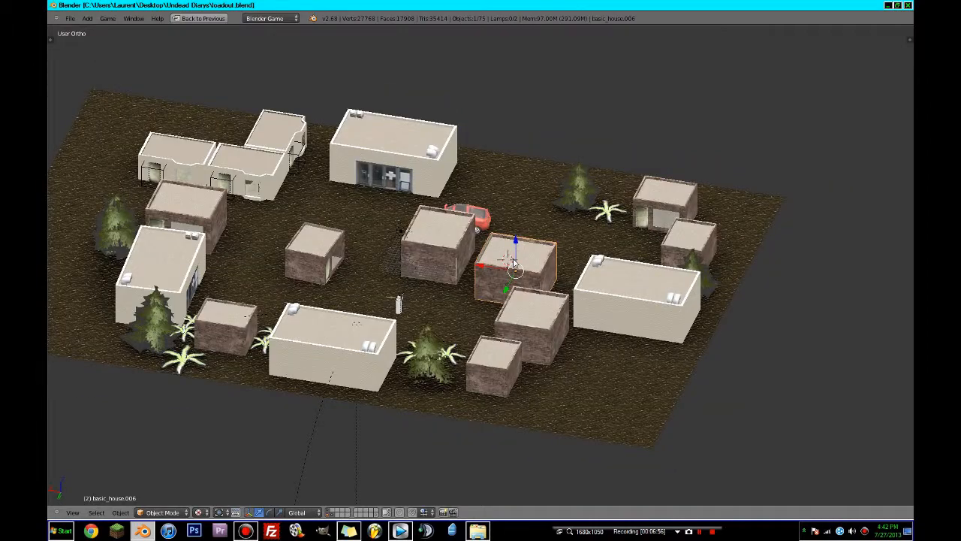
- Return to the game camera view and restore the multi-editor screen layout
middle_click_drag(491, 279, 509, 289)
key("KP_0")
key("ctrl+Up")
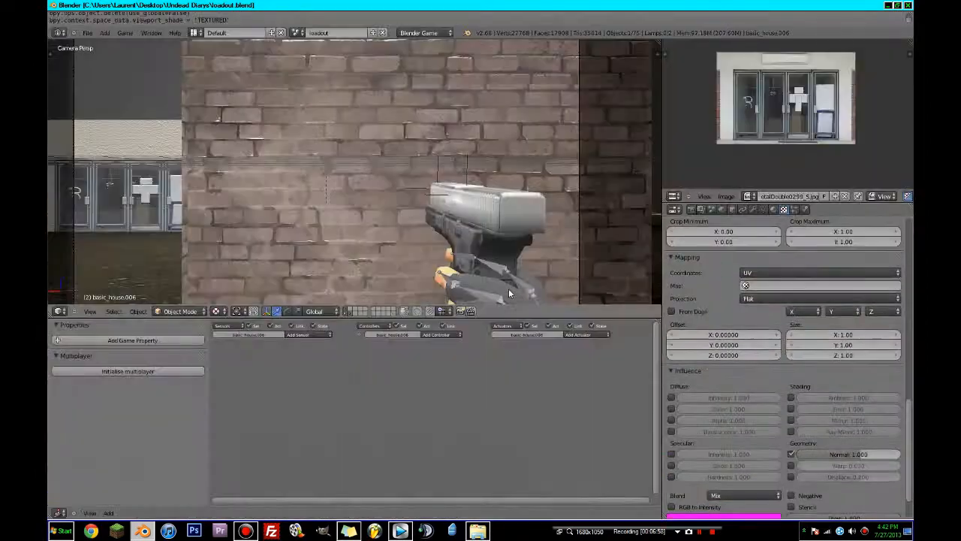
- Test-run the game full-screen from the game camera with textured shading, using the Game Logic layout's 3D view, and stop it
key("ctrl+Left")
key("ctrl+Up")
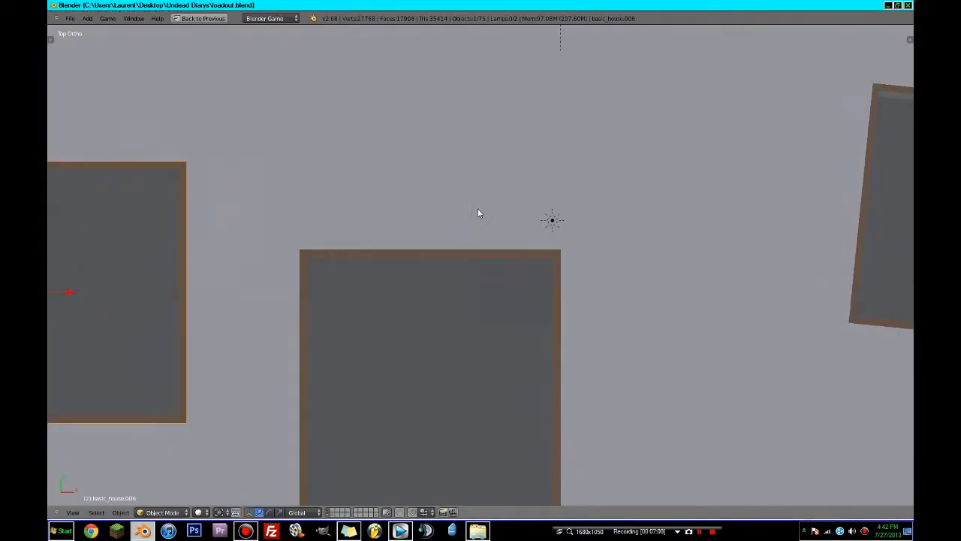
key("KP_0")
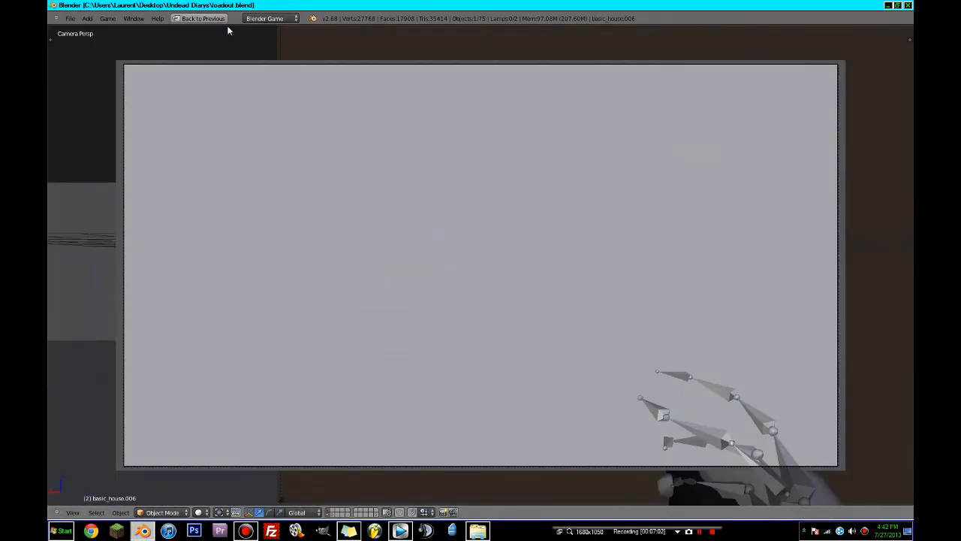
left_click(198, 512)
left_click(216, 467)
key("p")
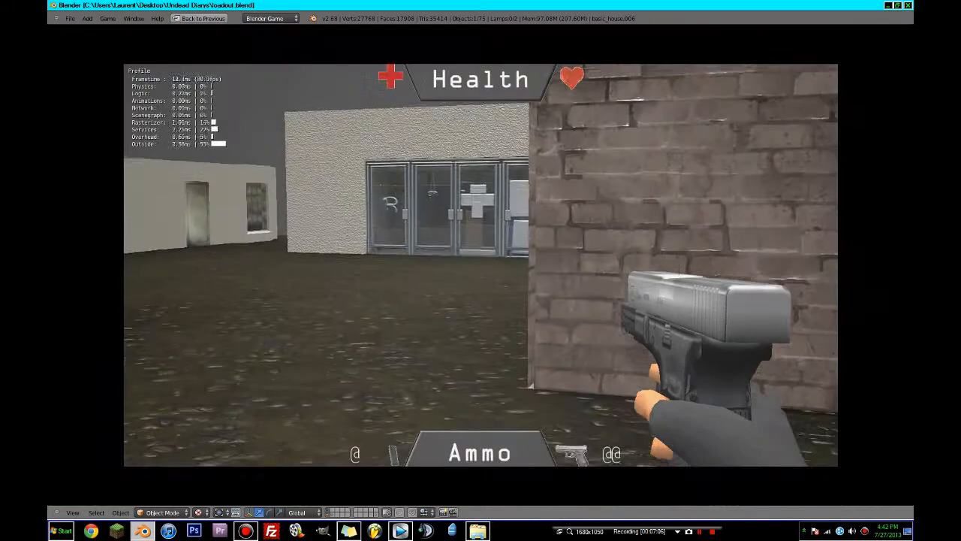
key("Escape")
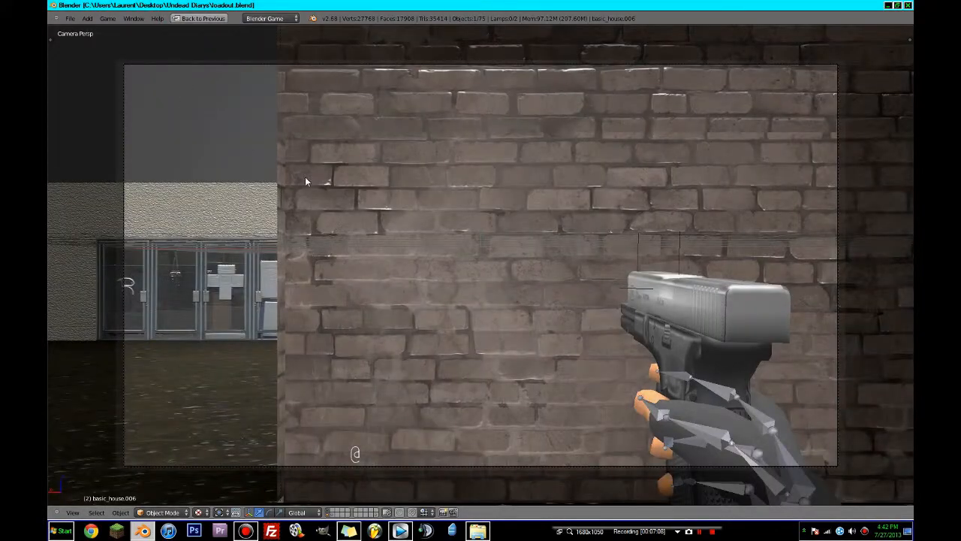
- Rewind the animation to frame 0 and save loadout.blend over the existing file
key("ctrl+Up")
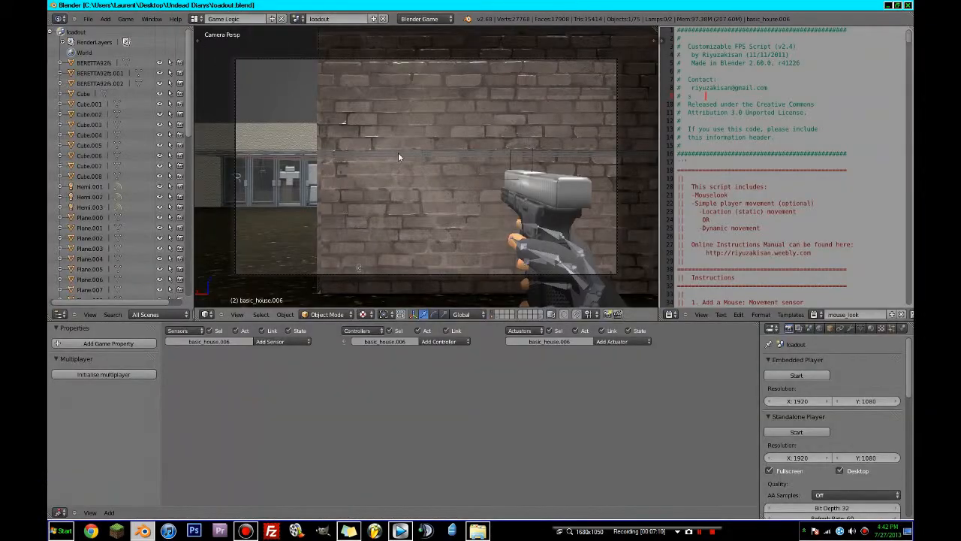
key("Left")
key("Left")
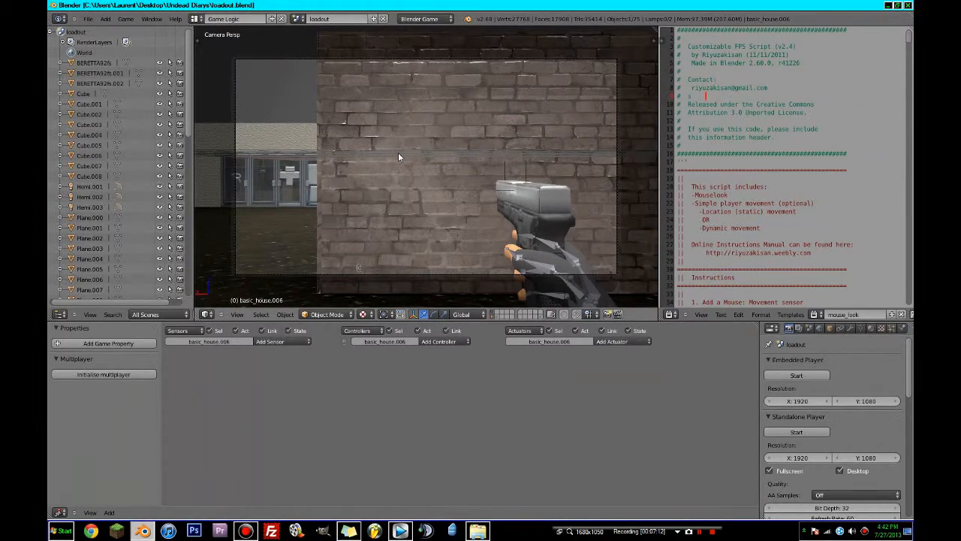
key("ctrl+Up")
key("ctrl+s")
left_click(398, 153)
- Start the game full-screen and walk out past the brick houses, firing and reloading the pistol
key("p")
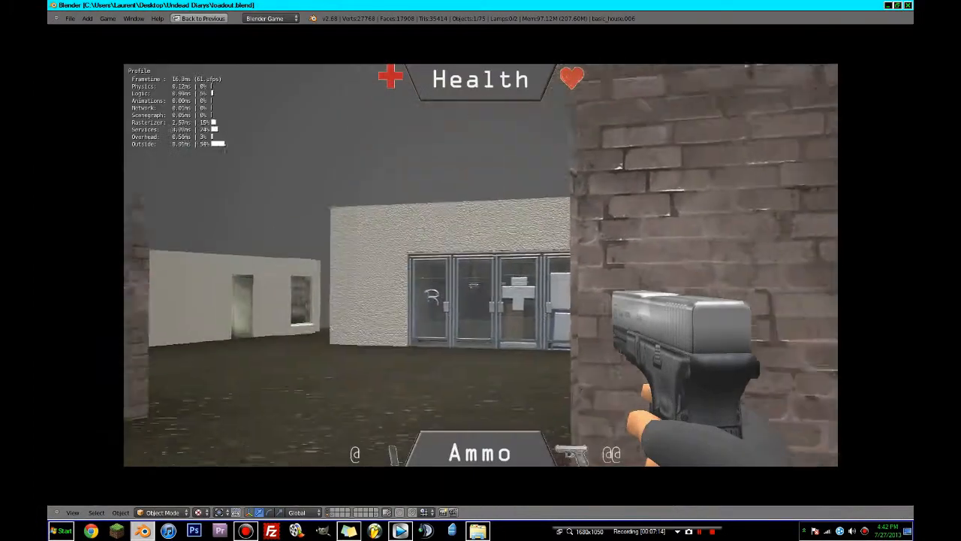
key("w")
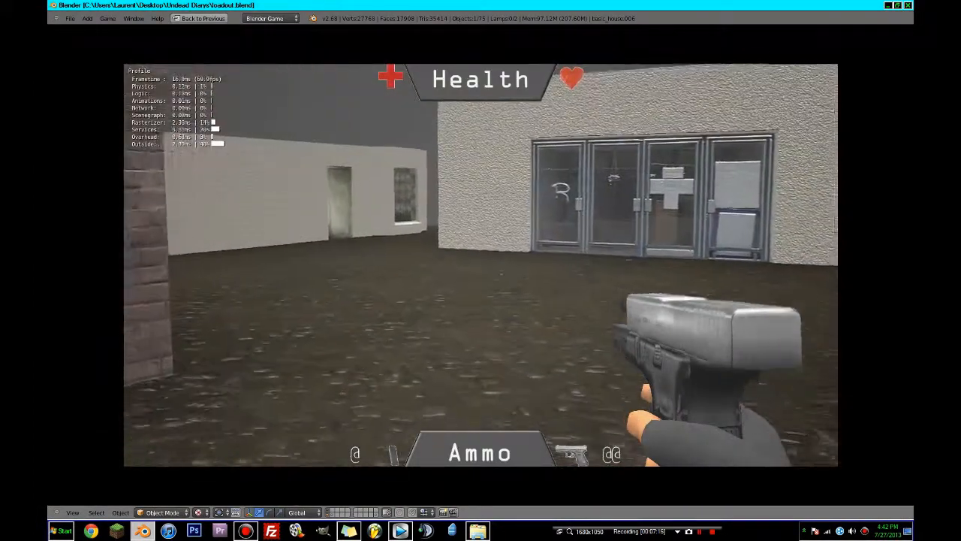
key("w")
left_click(480, 265)
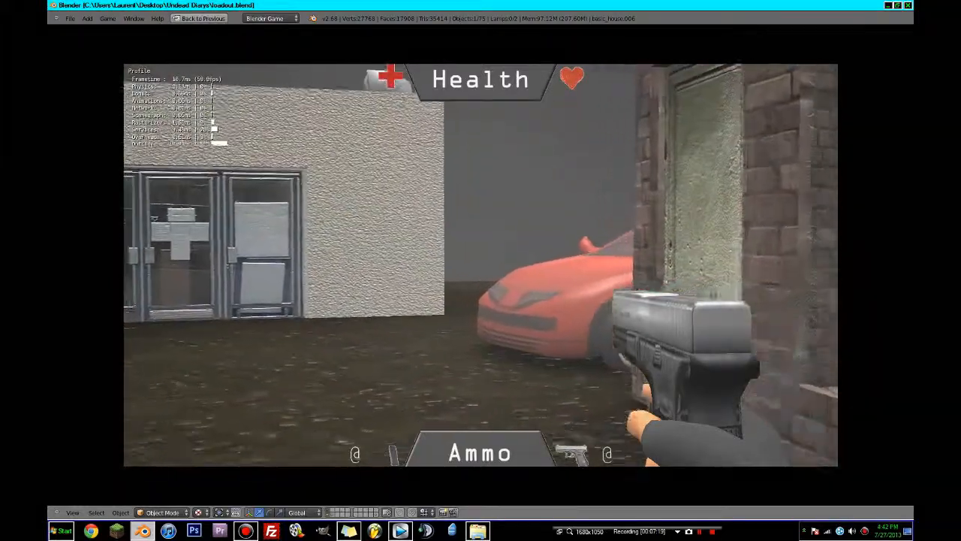
key("r")
key("w")
- Playtest aiming down the pistol's sights, firing and reloading around the red car and the glass-doored building
right_click(481, 265)
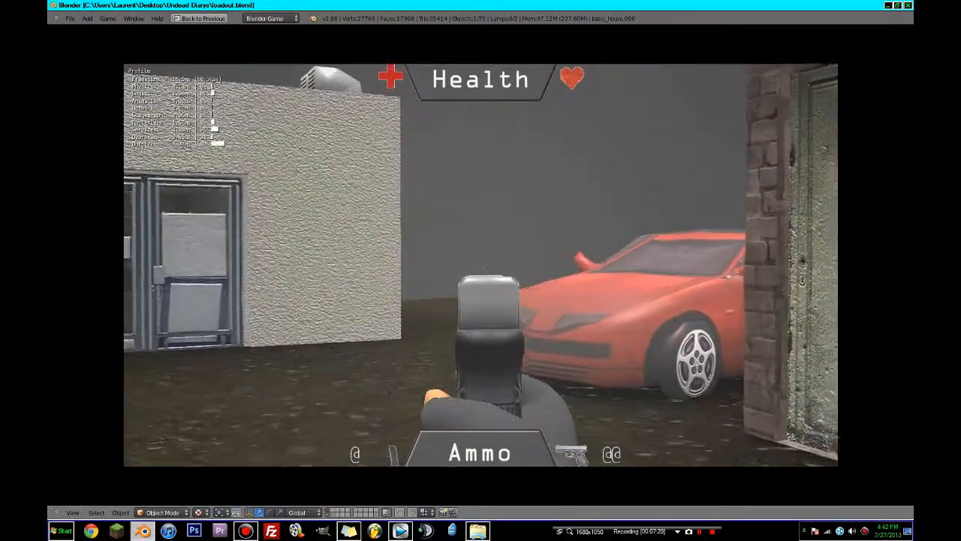
key("w")
left_click(480, 265)
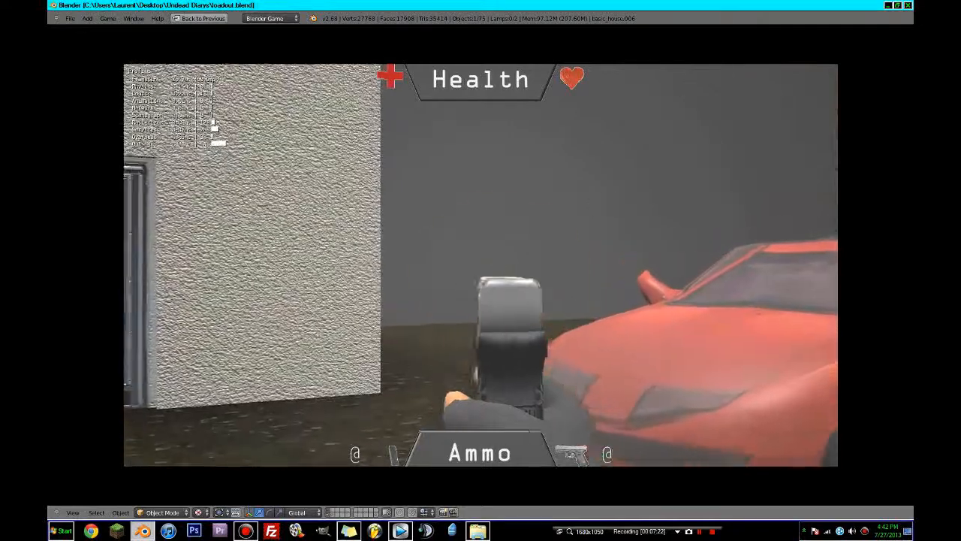
right_click(481, 265)
left_click(481, 265)
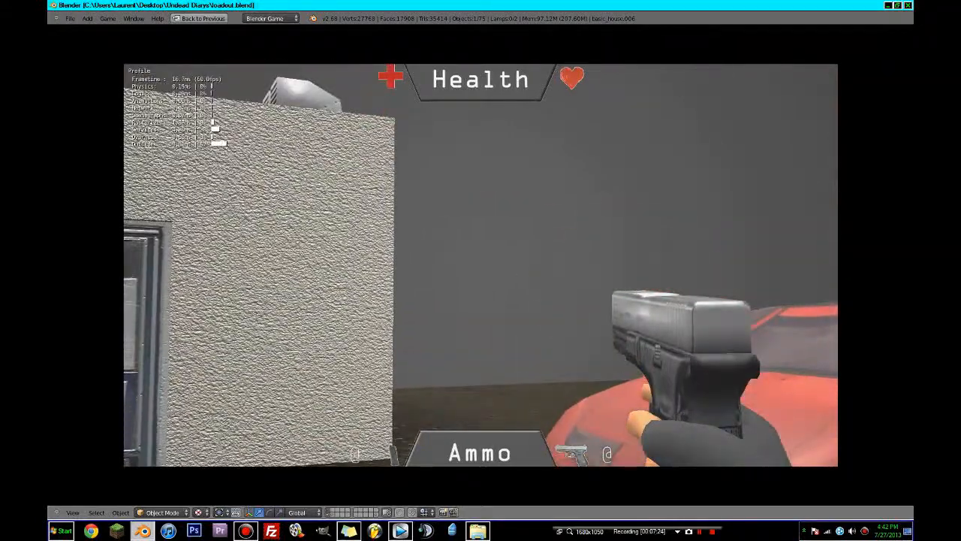
key("r")
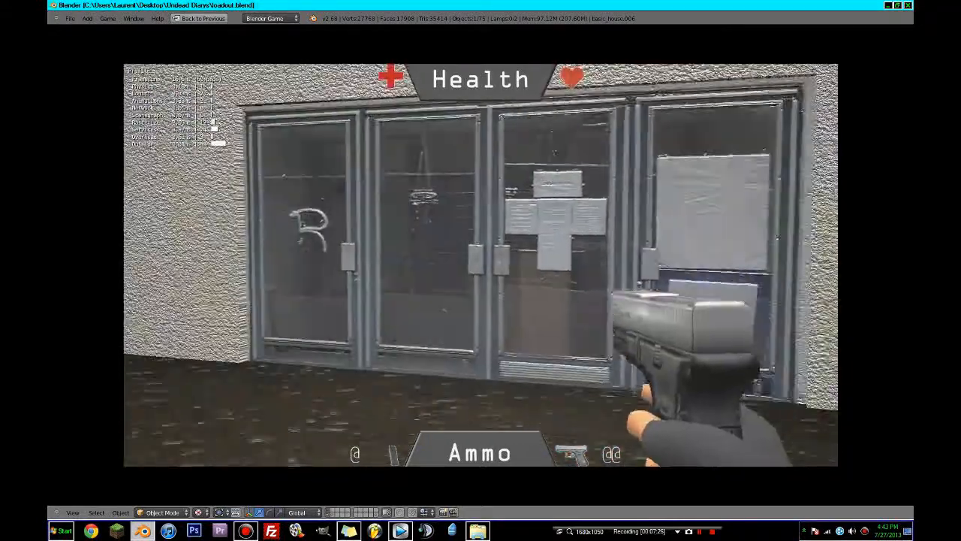
key("w")
right_click(481, 265)
key("r")
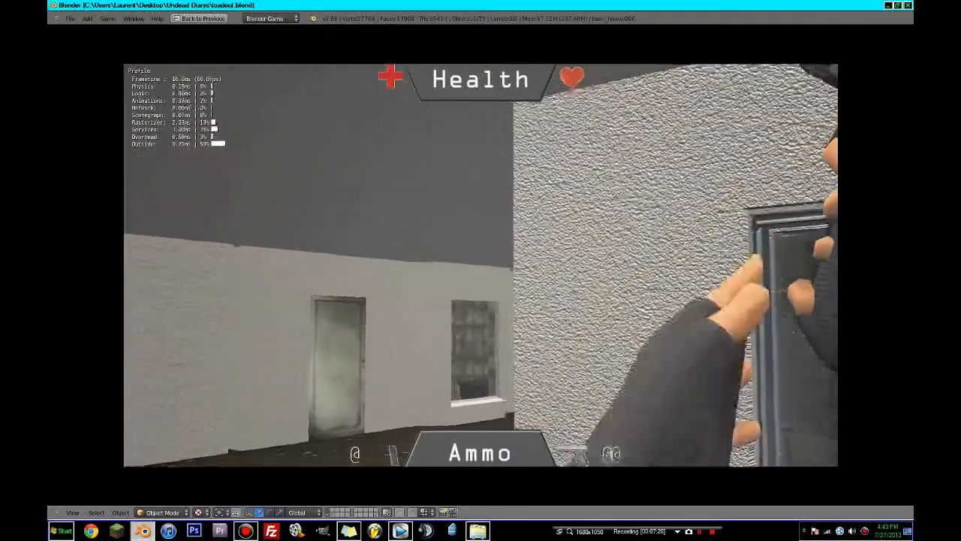
- Walk into the plaster house with the counter, inspect its interior, and stop the game
key("w")
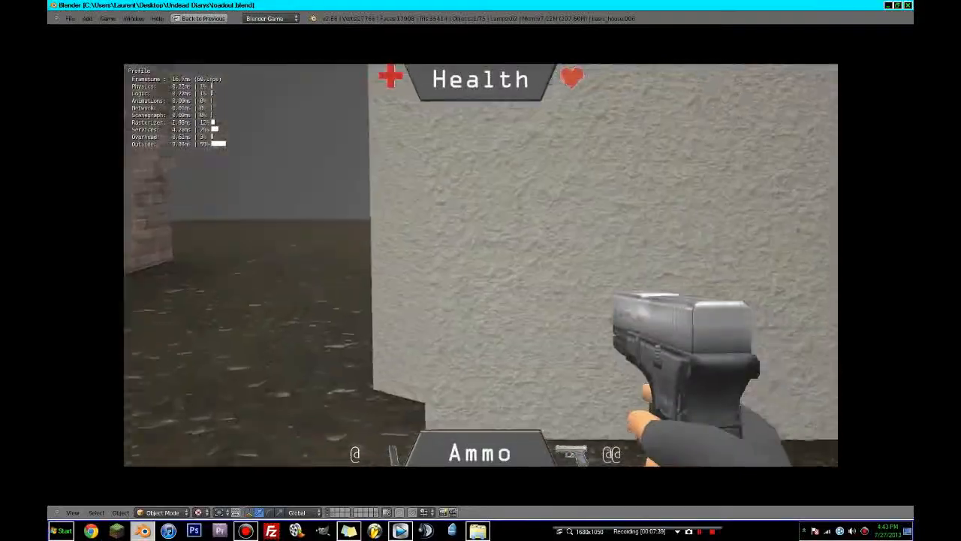
key("w")
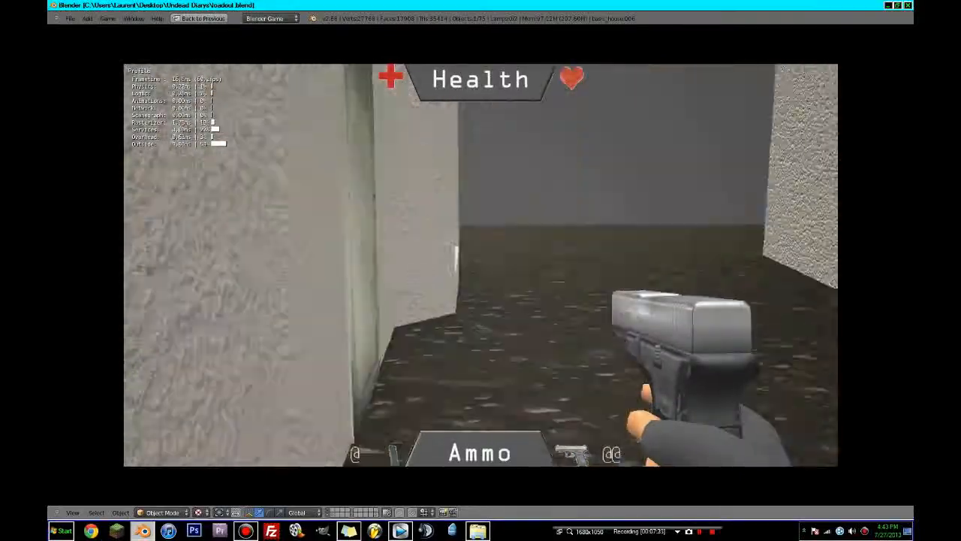
key("w")
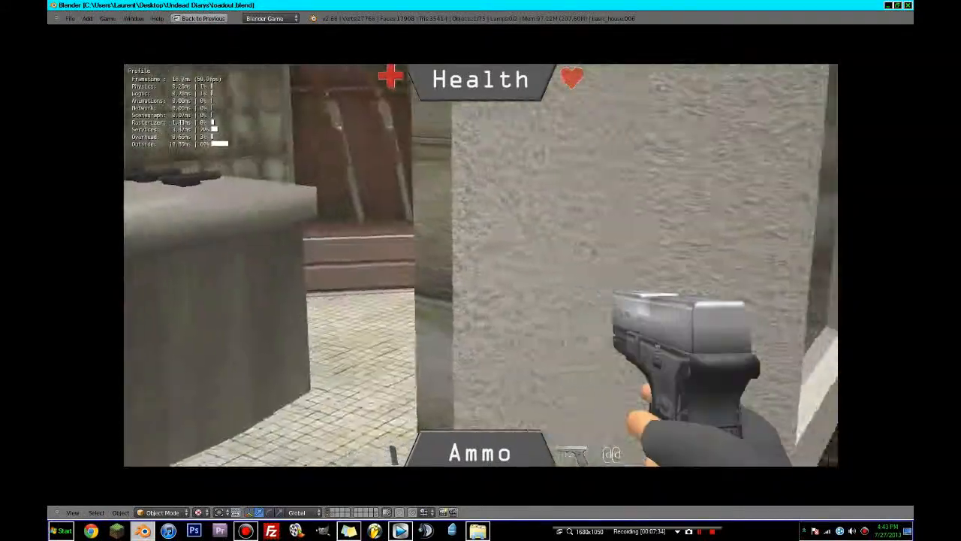
key("w")
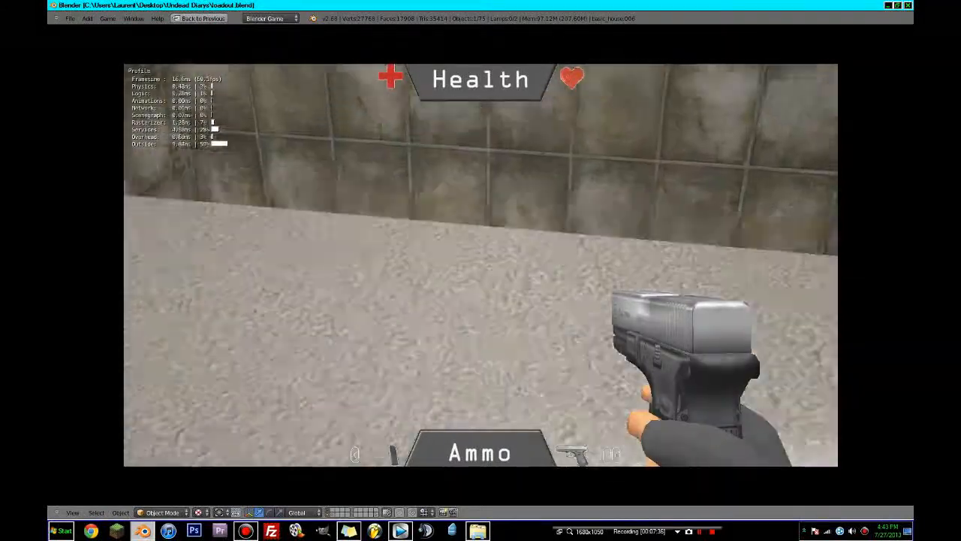
key("Escape")
- Switch the scene to wireframe and select the counter Cube.004 inside the plaster house
middle_click_drag(507, 246, 627, 166)
scroll(511, 291, "down", 10)
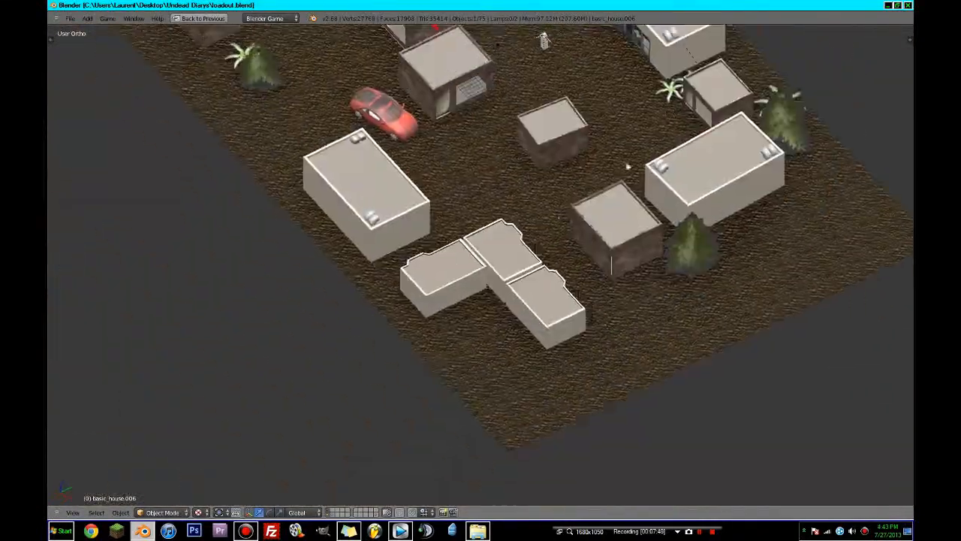
key("z")
scroll(401, 306, "up", 3)
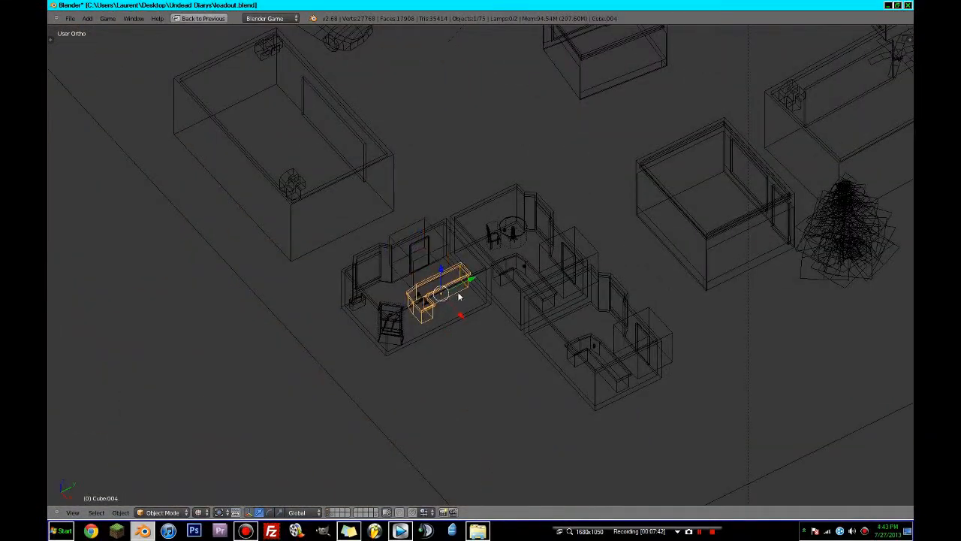
- Restore the multi-editor layout and put the selected counter into a new group
key("ctrl+Up")
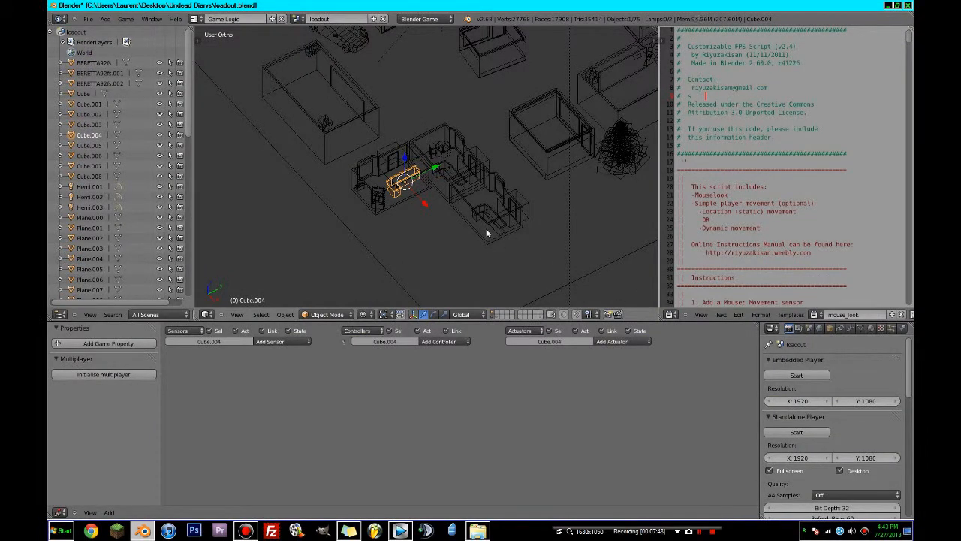
scroll(548, 225, "up", 2)
key("ctrl+g")
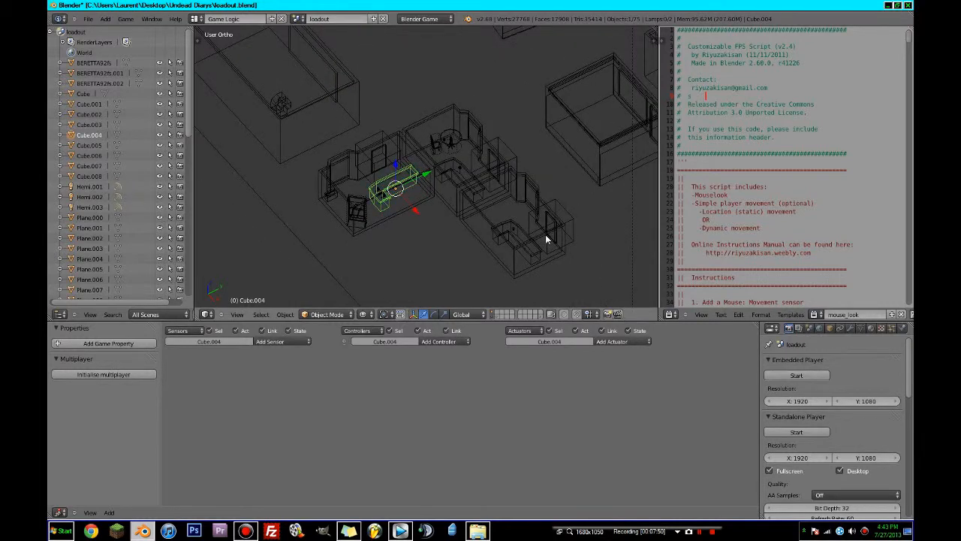
scroll(457, 217, "up", 2)
scroll(458, 221, "up", 1)
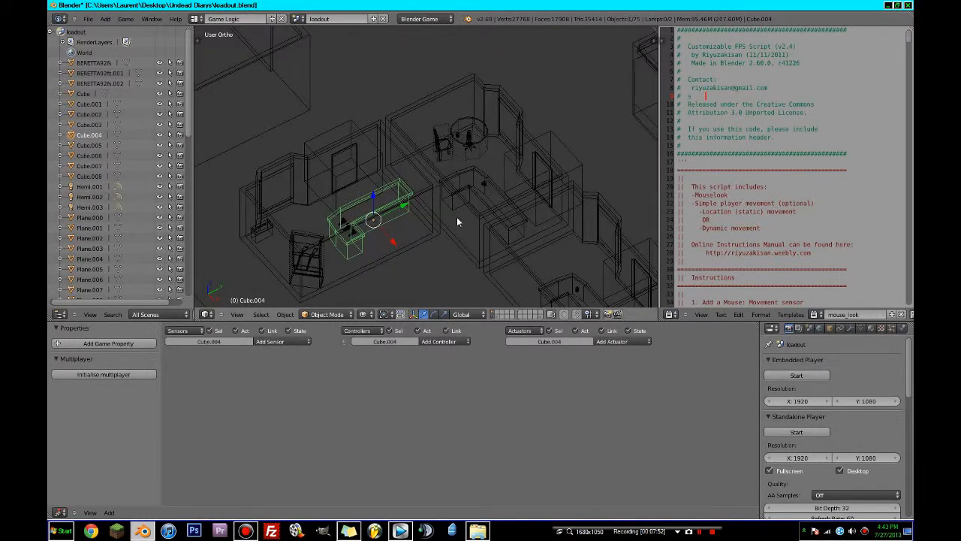
scroll(457, 222, "up", 3)
middle_click_drag(407, 281, 564, 207, "shift")
scroll(554, 221, "up", 3)
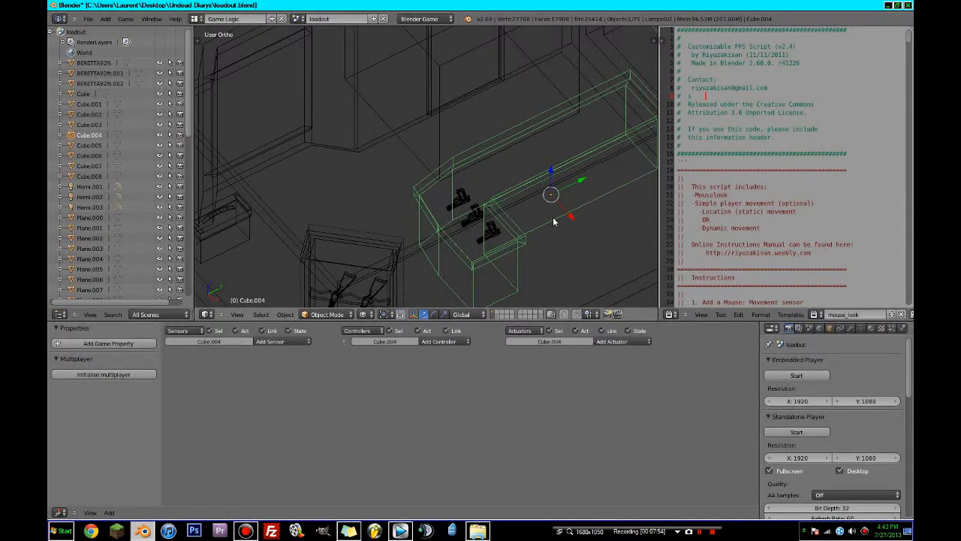
- Play the scene animation, stop it and return to frame 0
scroll(553, 222, "down", 1)
key("alt+a")
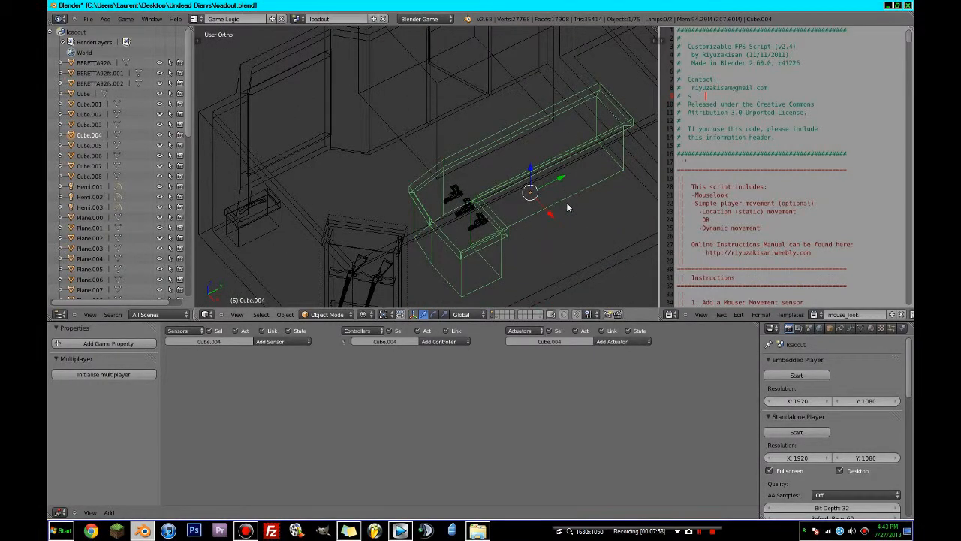
key("Escape")
key("Left")
key("Left")
key("Left")
key("Left")
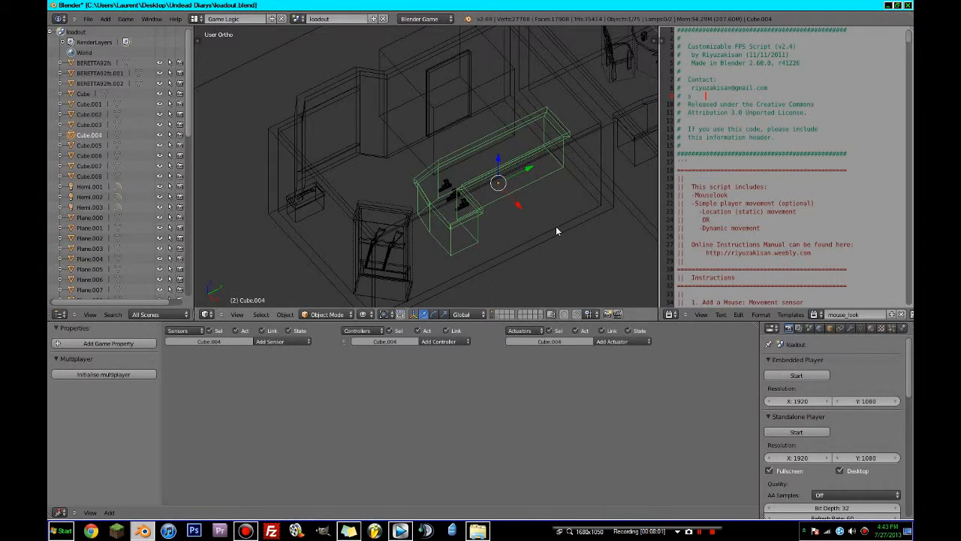
key("ctrl+a")
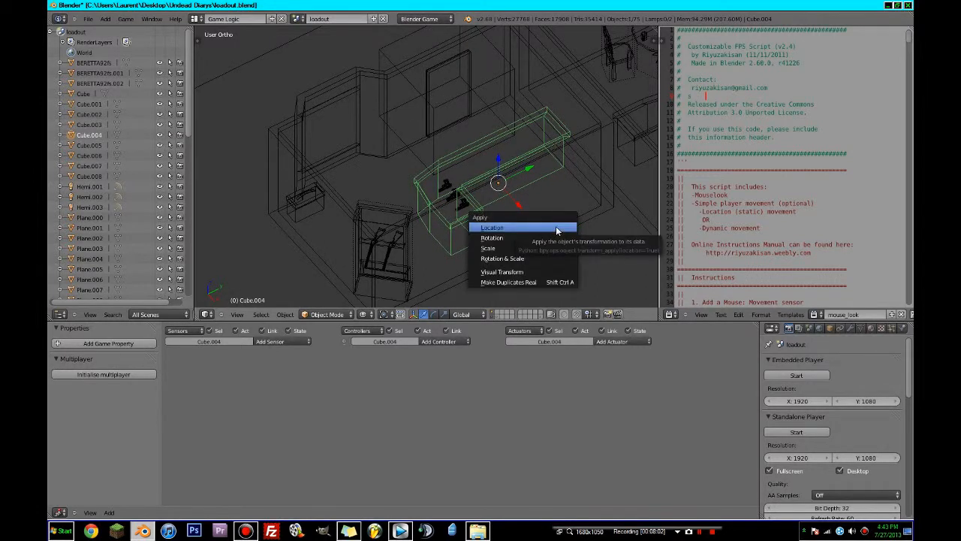
scroll(566, 113, "up", 12)
scroll(536, 161, "down", 8)
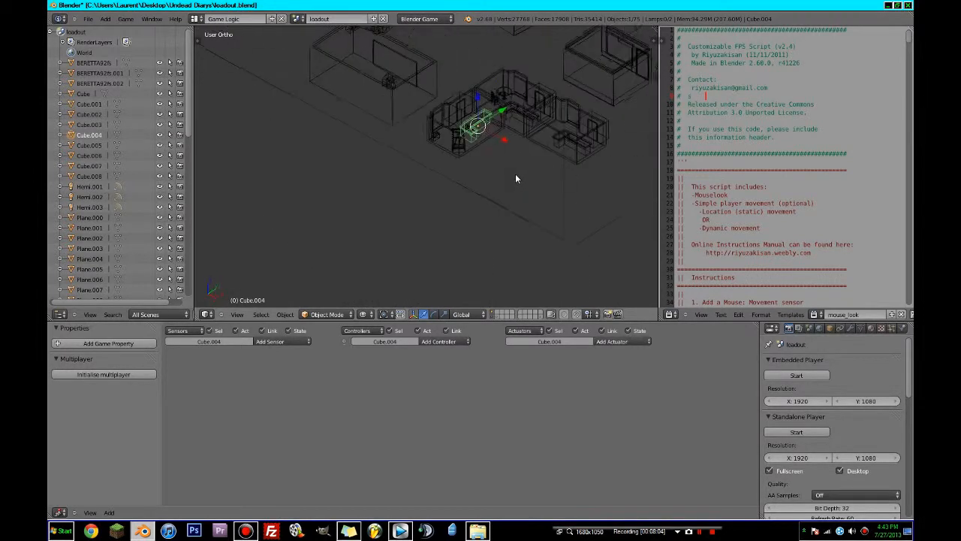
key("shift+a")
mouse_move(503, 183)
key("Escape")
- Try applying the location of the counter Cube.004 and revert it
key("ctrl+a")
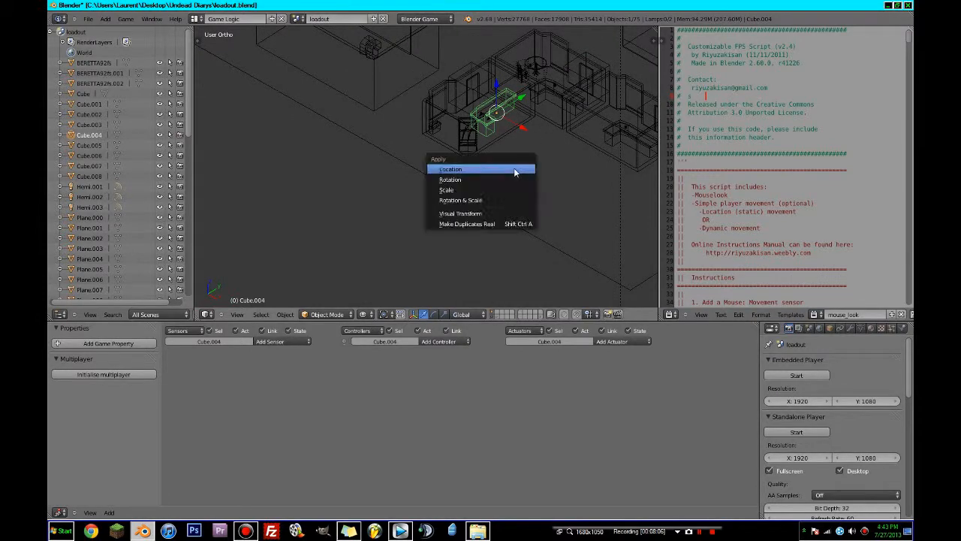
left_click(514, 171)
scroll(551, 134, "down", 6)
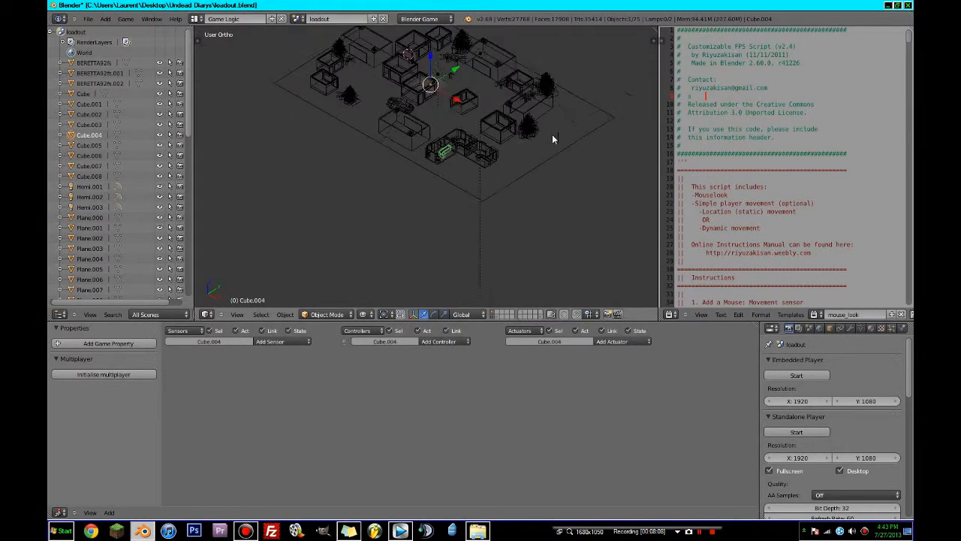
scroll(552, 134, "up", 5)
scroll(550, 139, "up", 6)
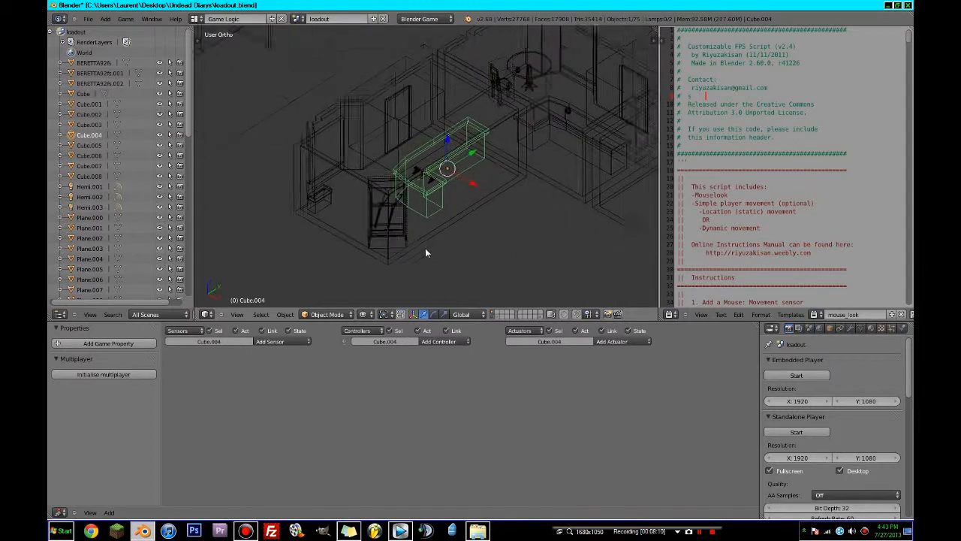
- Apply the location and rotation transforms of the counter Cube.004
key("ctrl+a")
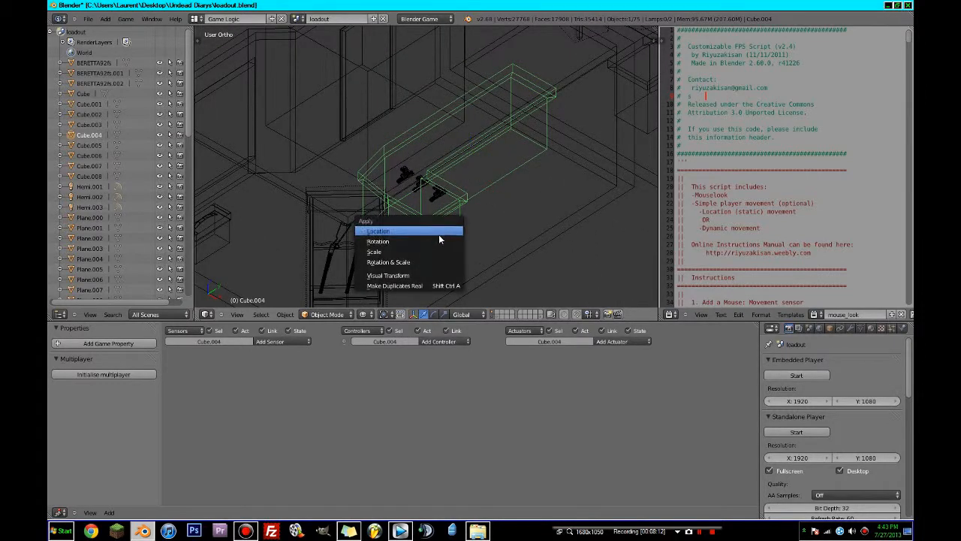
left_click(439, 233)
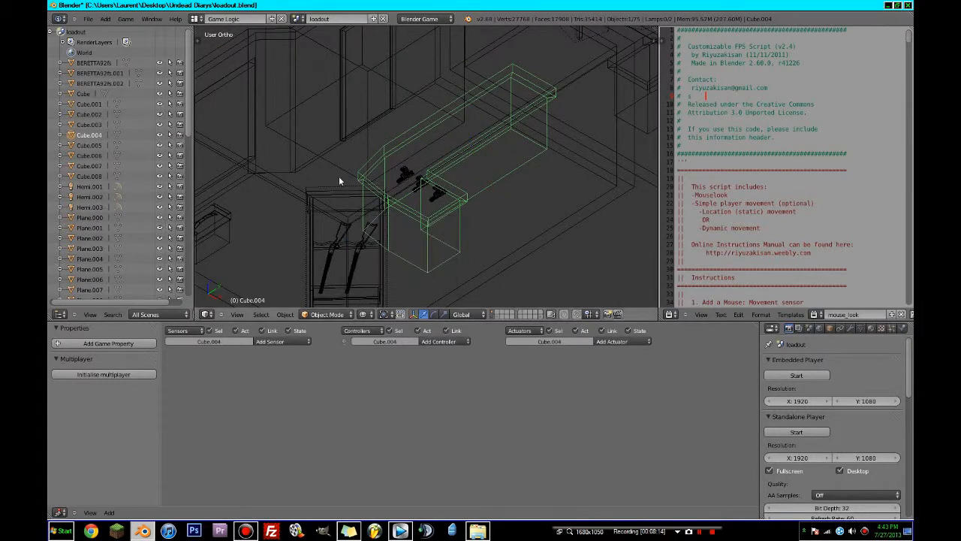
key("r")
right_click(283, 147)
- Switch to the Default screen layout
left_click(197, 18)
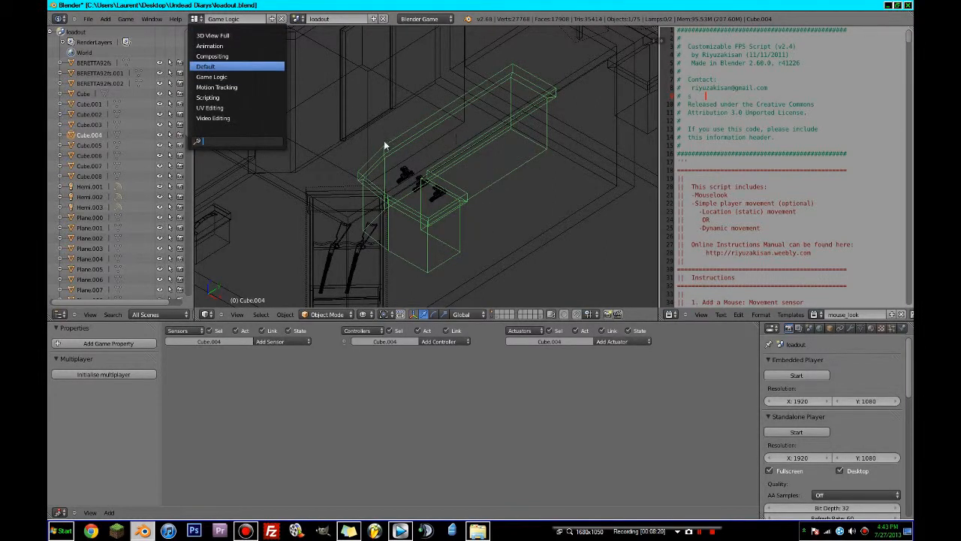
left_click(259, 66)
scroll(321, 150, "down", 2)
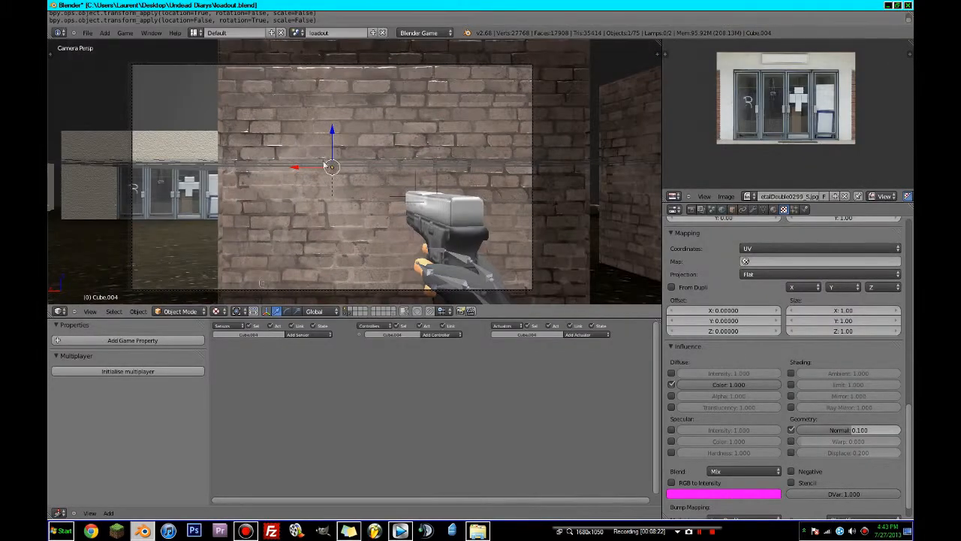
- Set the origin of the counter Cube.004 to its geometry in wireframe display
scroll(313, 210, "down", 2)
key("t")
middle_click_drag(313, 210, 313, 256)
scroll(314, 256, "down", 3)
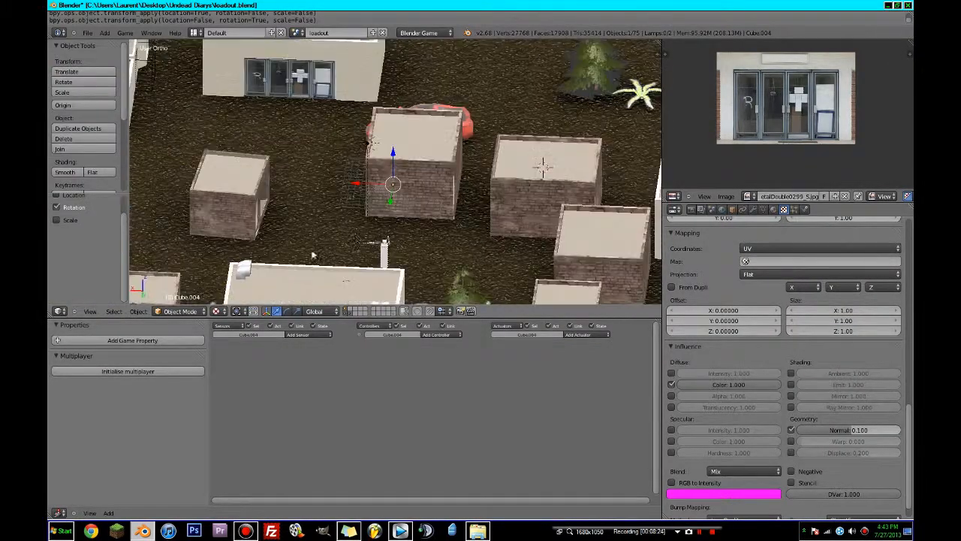
key("z")
scroll(359, 240, "down", 4)
scroll(368, 240, "down", 3)
scroll(428, 236, "up", 3)
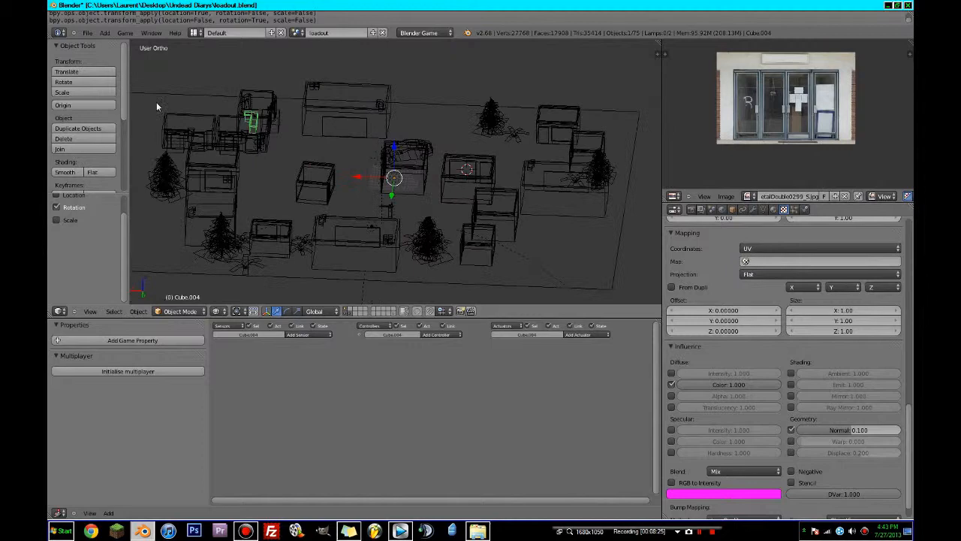
left_click(77, 106)
left_click(84, 118)
key("Tab")
key("Tab")
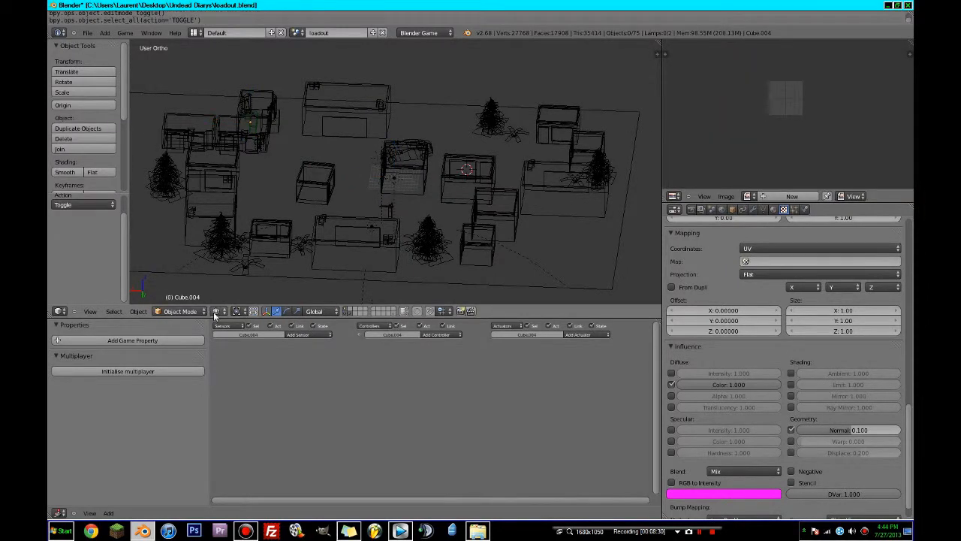
- Show the level textured through the camera in a maximised 3D view and start the game
left_click(240, 272)
key("KP_0")
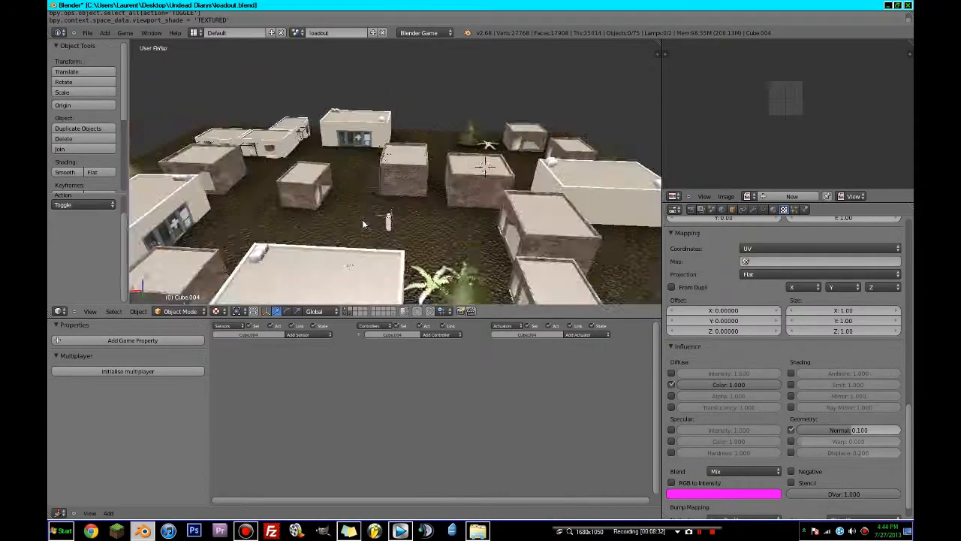
key("ctrl+Up")
key("p")
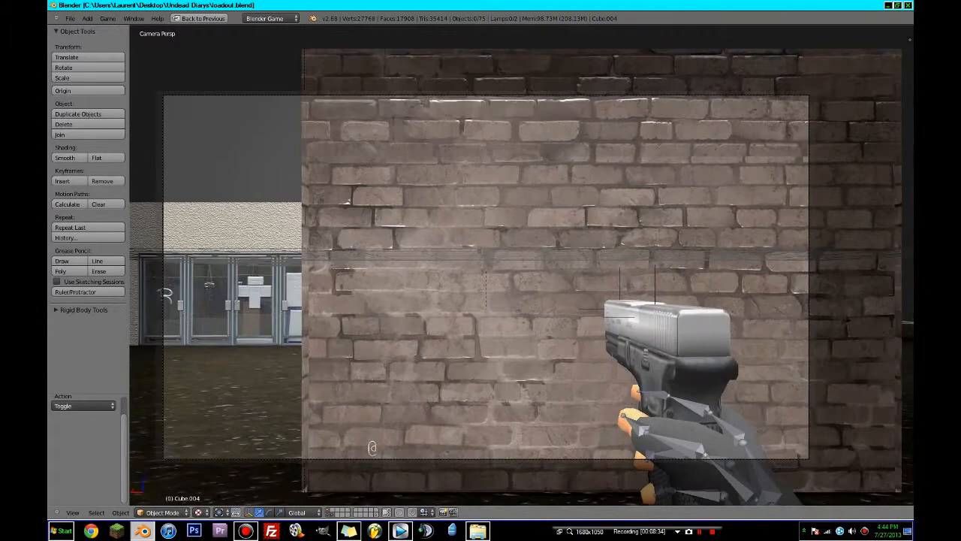
- Walk across the level to the white building with the door and window and examine the tiled gun shop inside
key("w")
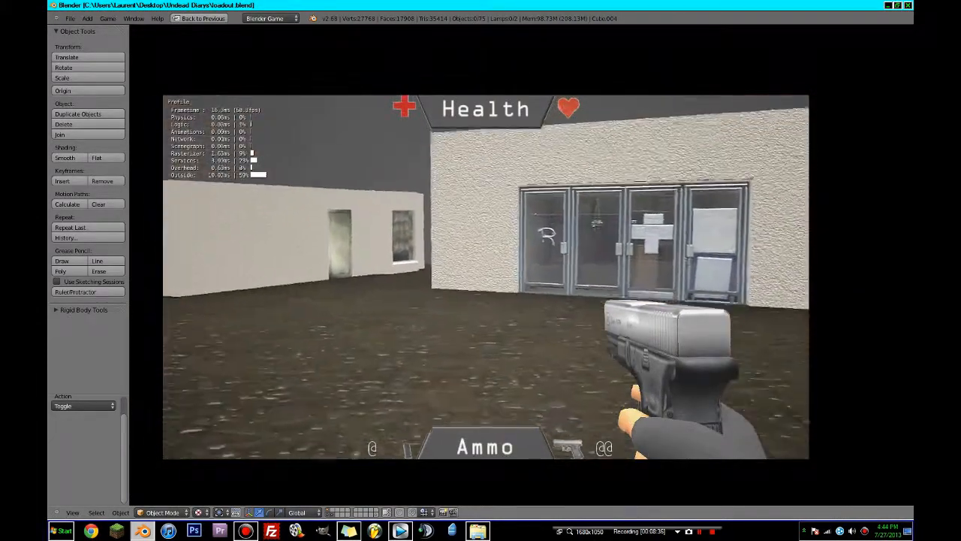
key("w")
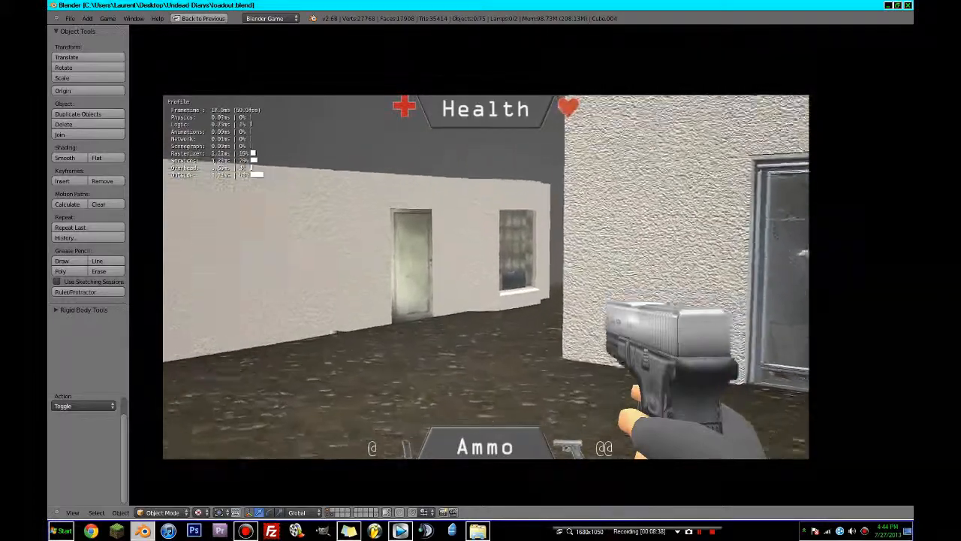
key("w")
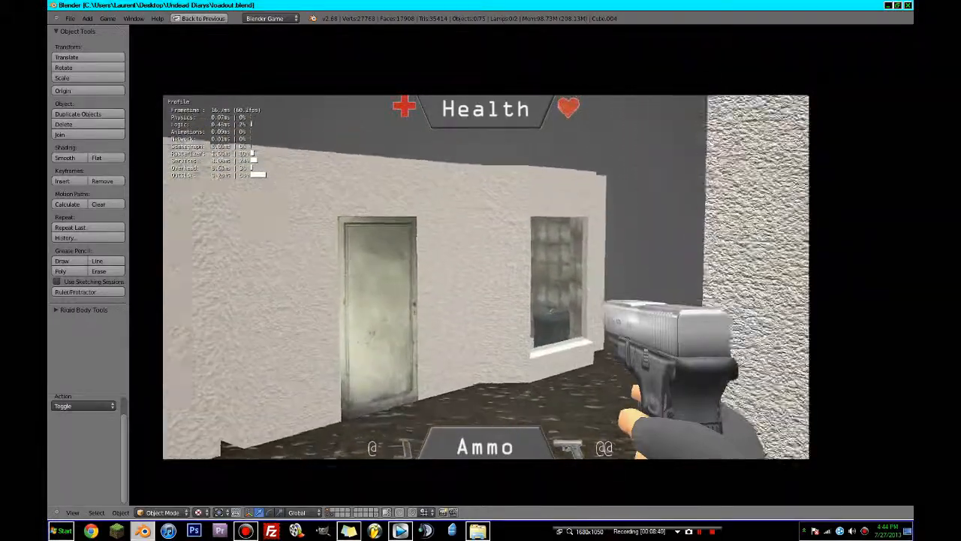
key("w")
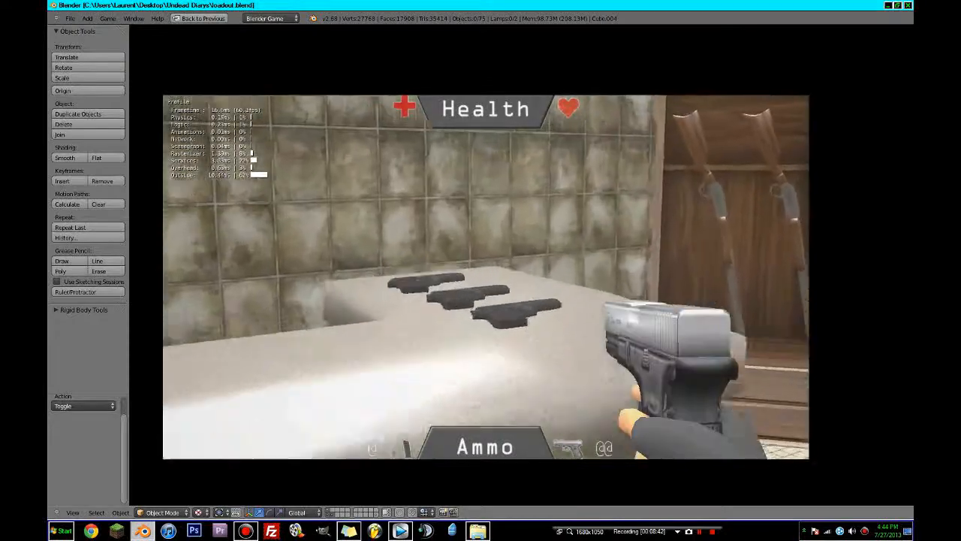
key("w")
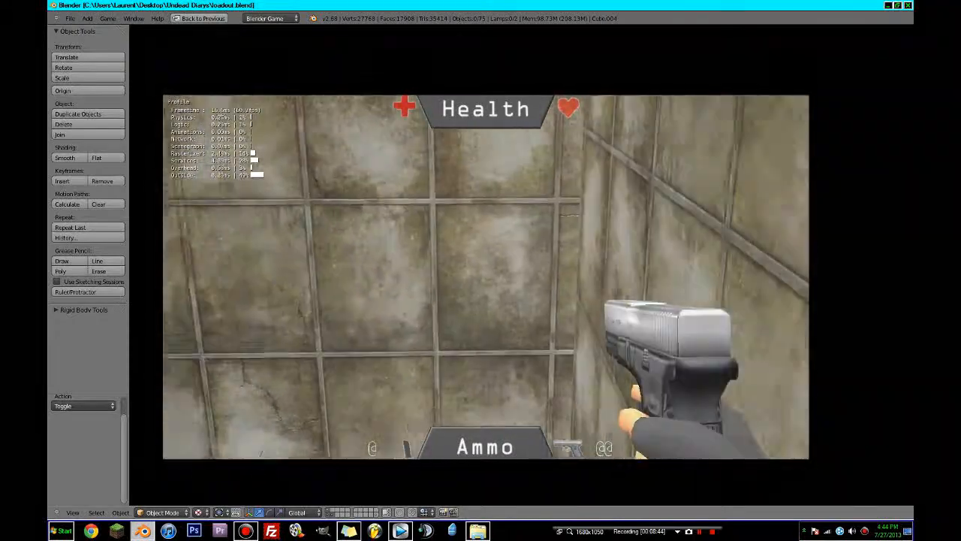
- Examine the pistols on the counter and the wooden rifle cabinet up close in the running game
key("w")
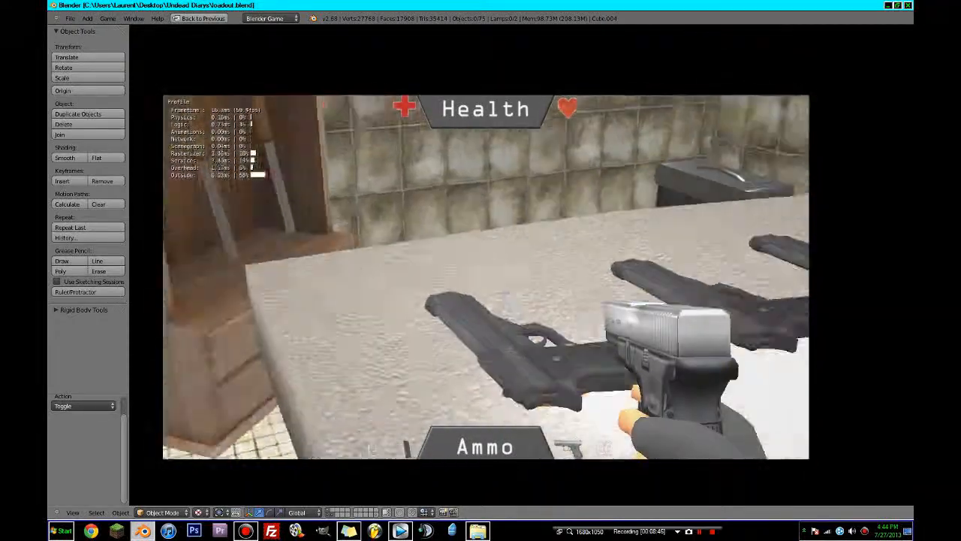
key("w")
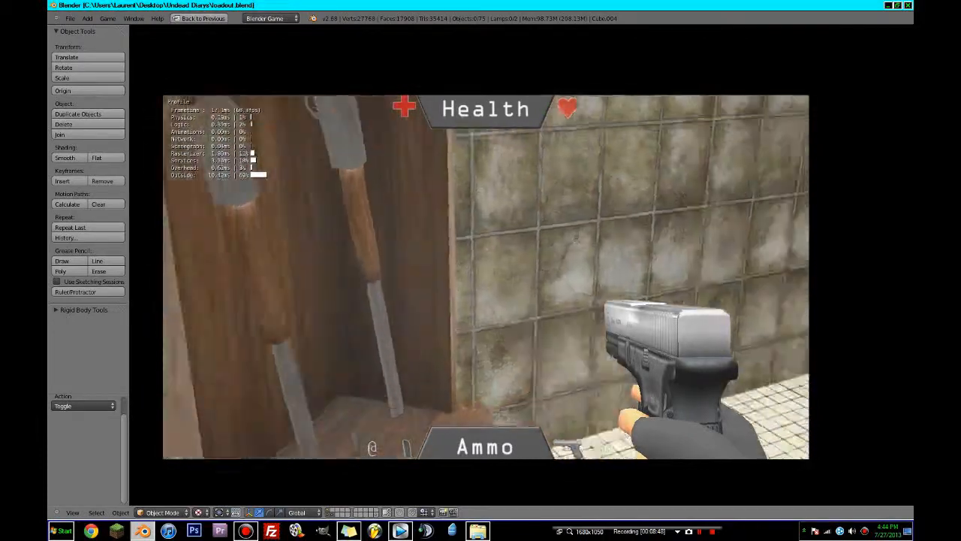
key("s")
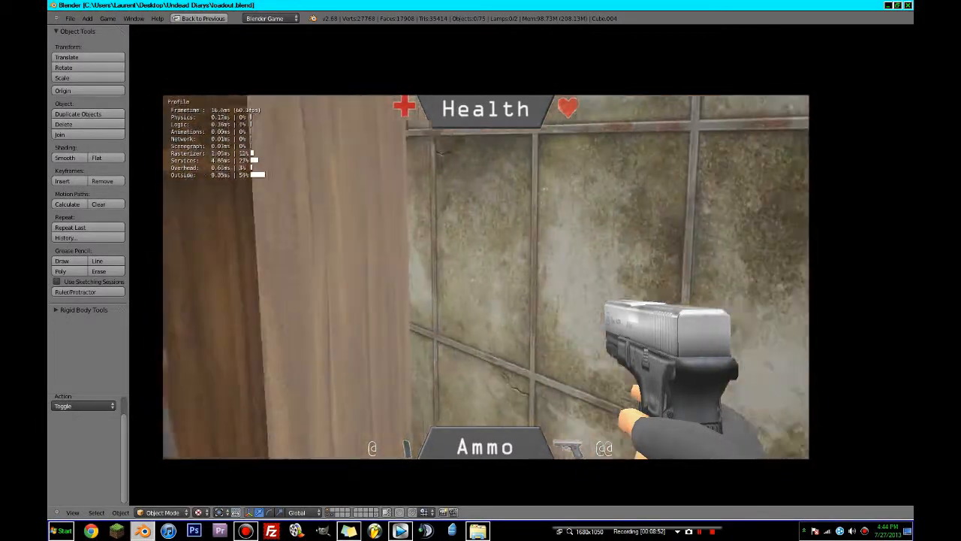
key("s")
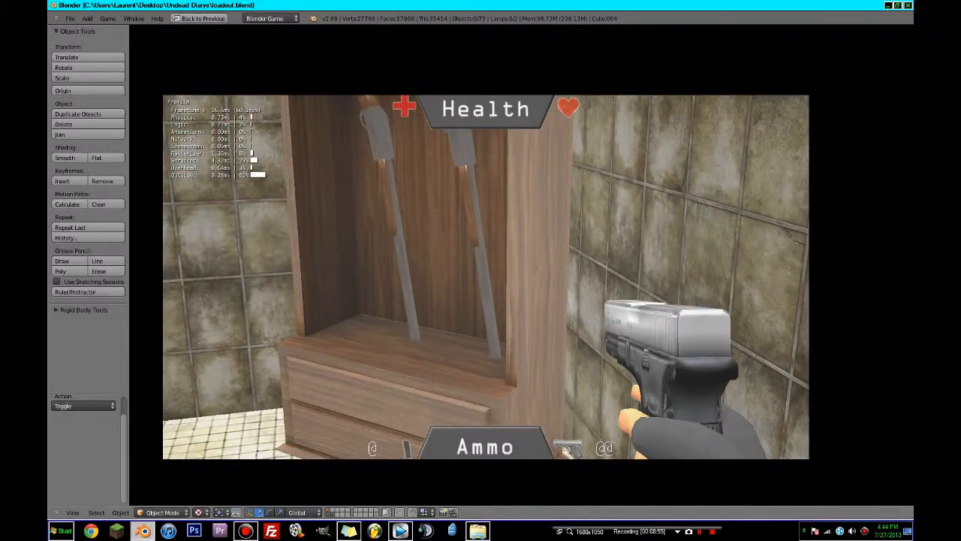
key("s")
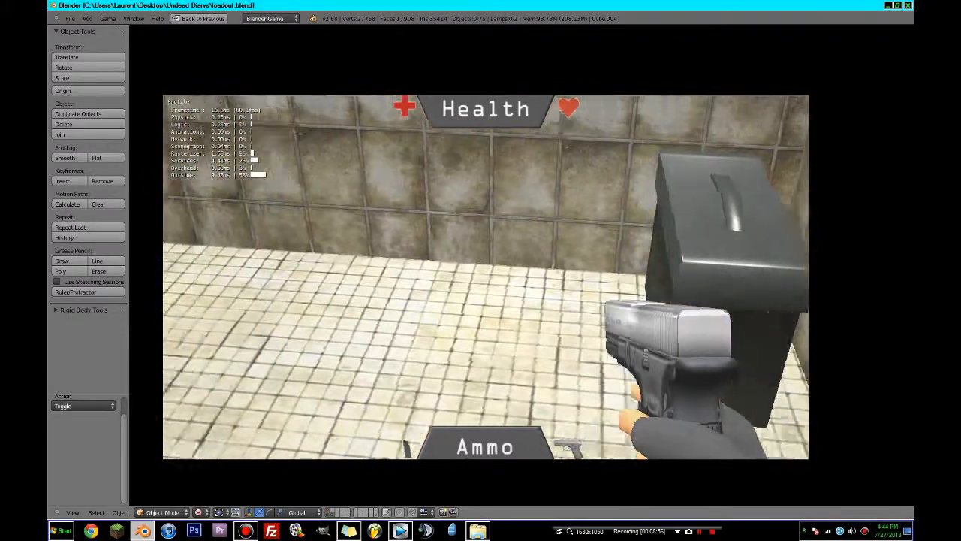
- Test the shop's doorway and the collision around the ammo box in the running game
key("w")
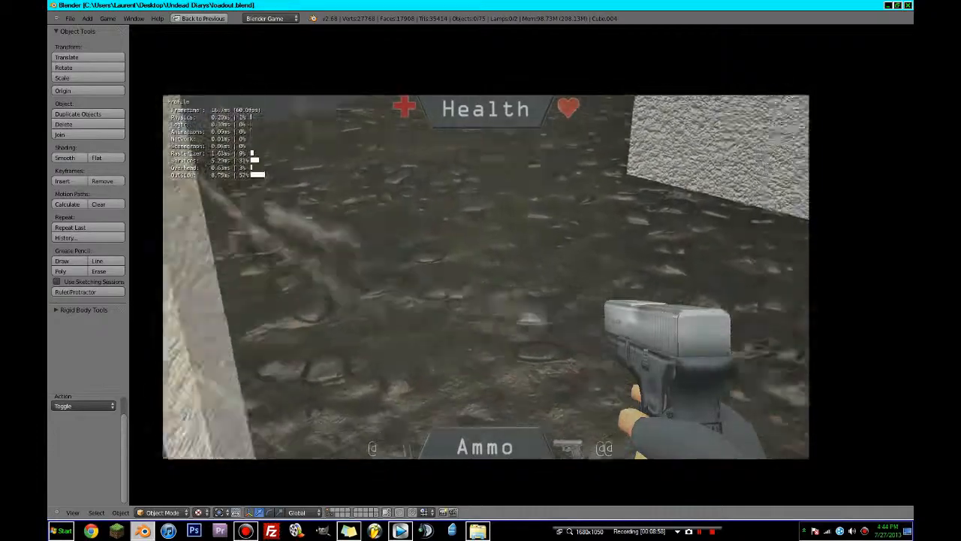
key("s")
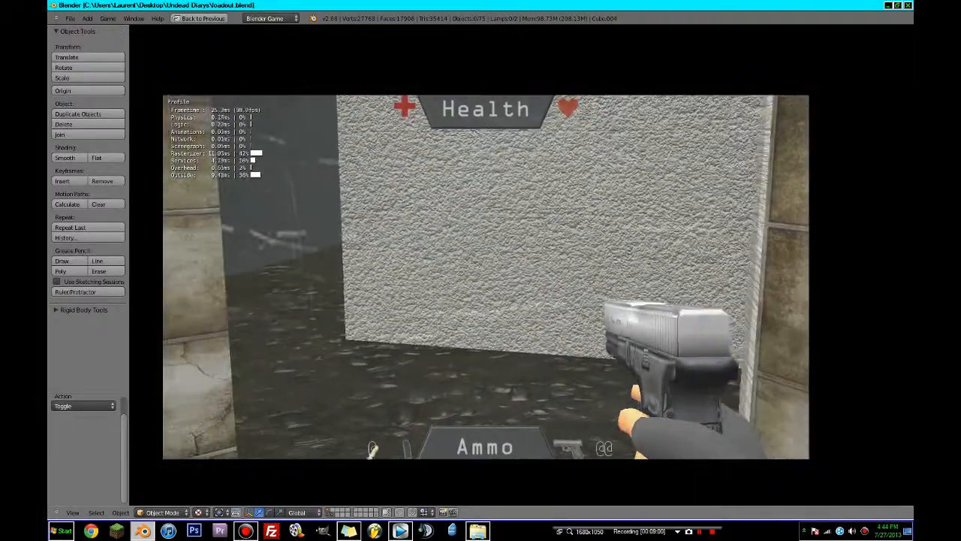
key("a")
key("s")
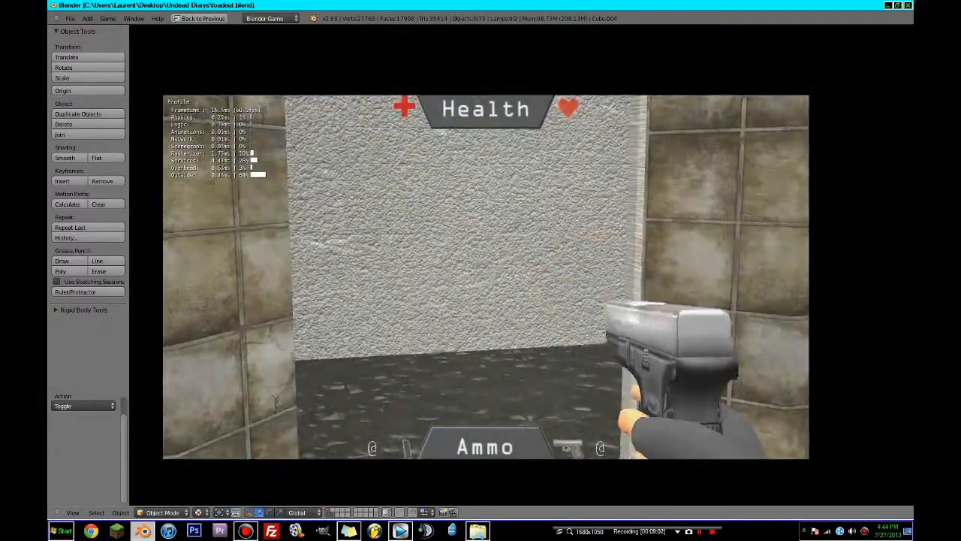
key("w")
key("s")
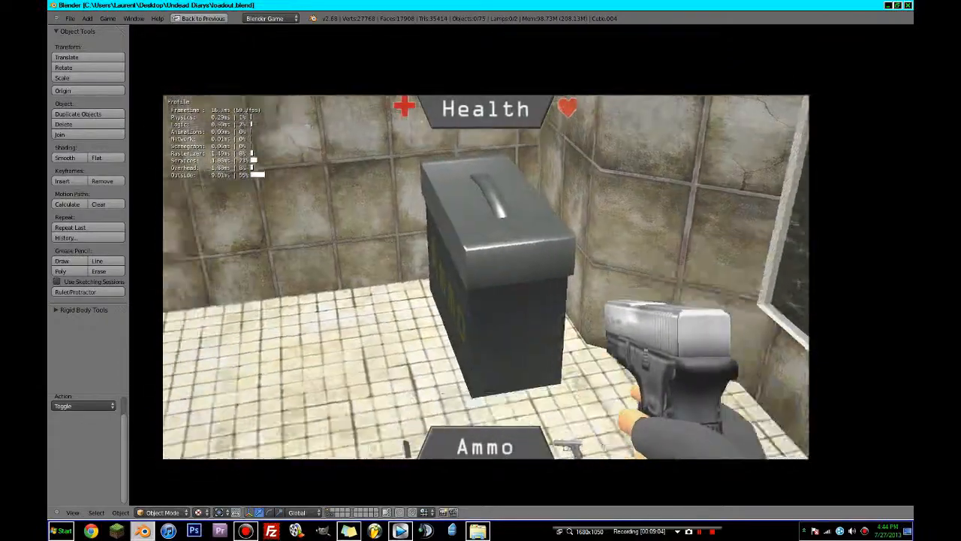
key("w")
key("a")
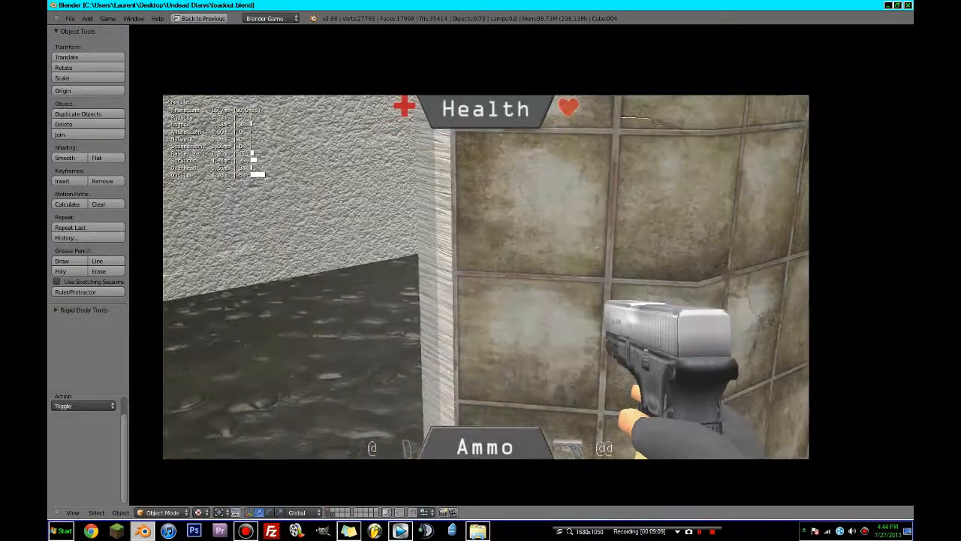
- Stop the game and save the level over loadout.blend
key("Escape")
key("ctrl+s")
left_click(474, 279)
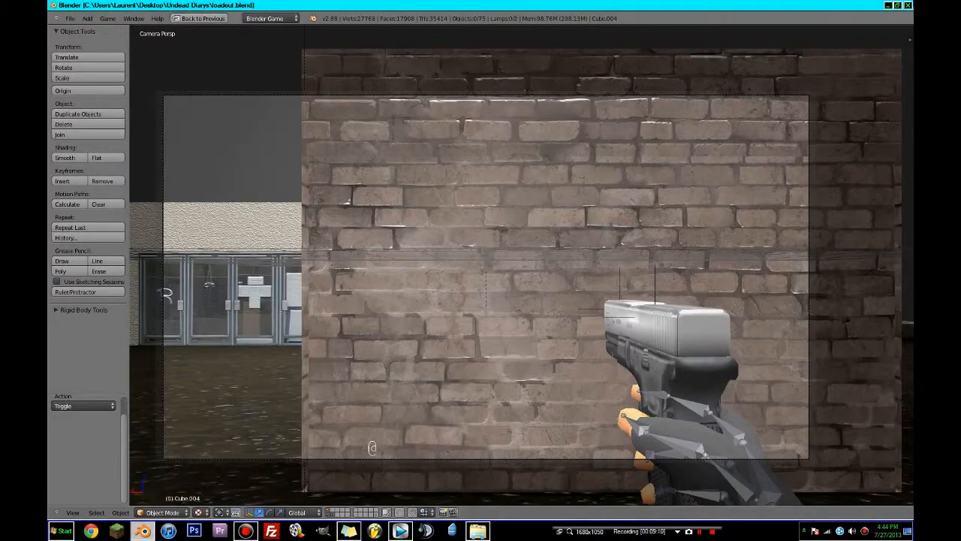
- Leave the current Blender window and reopen loadout.blend from the Undead Diarys folder on the desktop
left_click(889, 6)
left_click(546, 85)
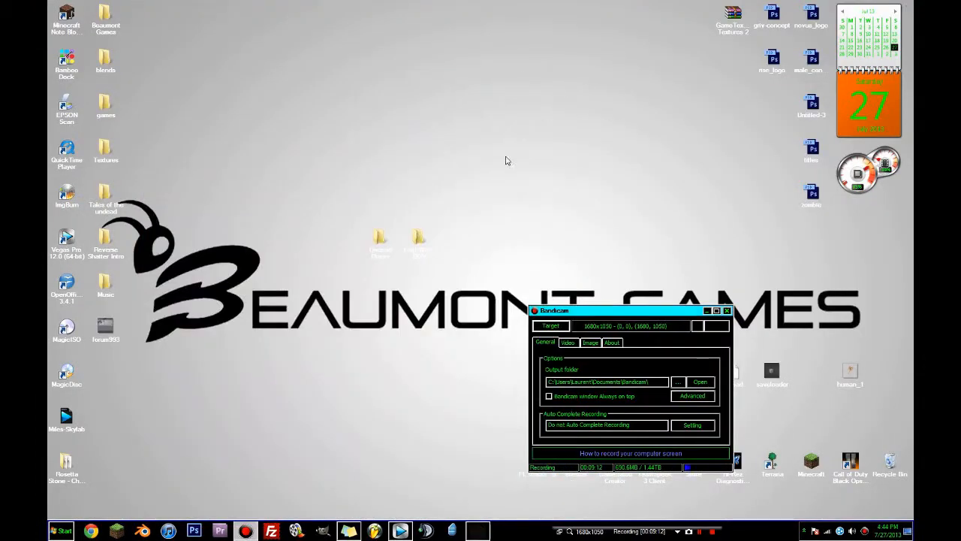
double_click(382, 253)
double_click(269, 173)
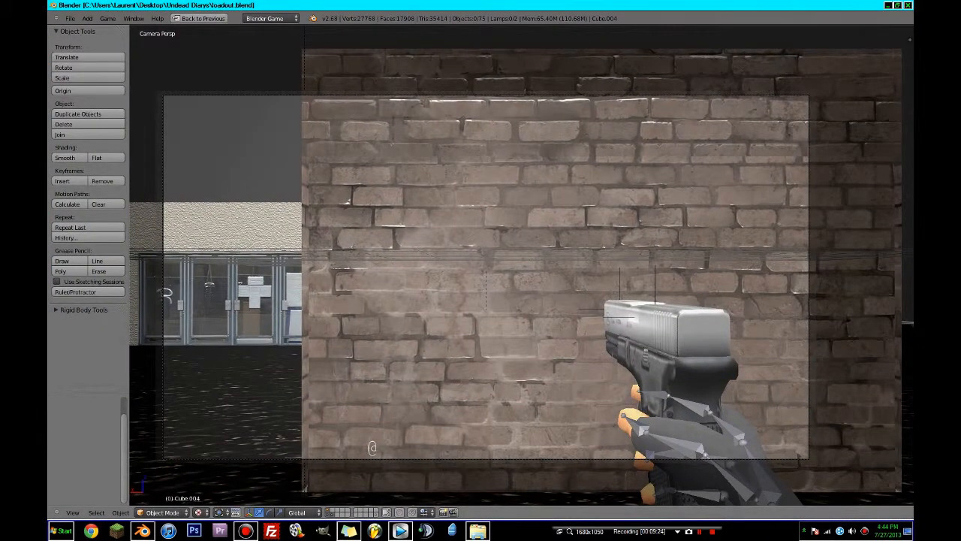
- Run the reopened level briefly, stop it and restore the multi-panel layout
key("p")
key("Escape")
key("ctrl+Up")
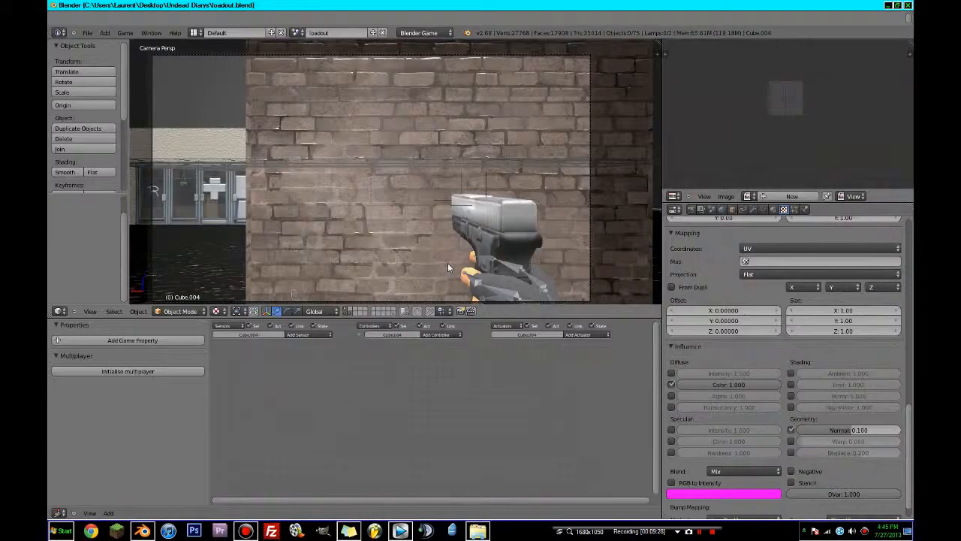
- Select the ammo_box object inside the gun shop in wireframe display
scroll(448, 264, "down", 1)
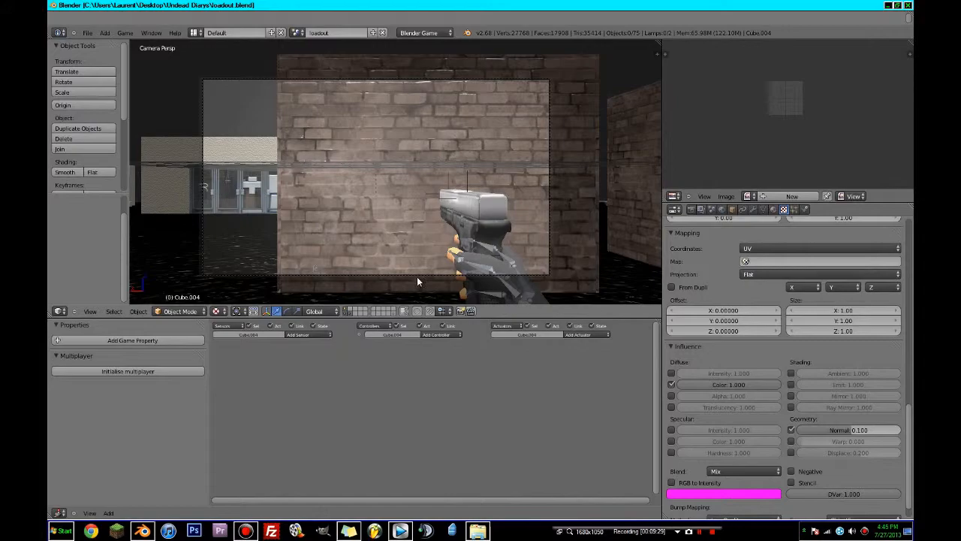
middle_click_drag(434, 224, 562, 255)
scroll(432, 272, "down", 4)
scroll(563, 255, "down", 3)
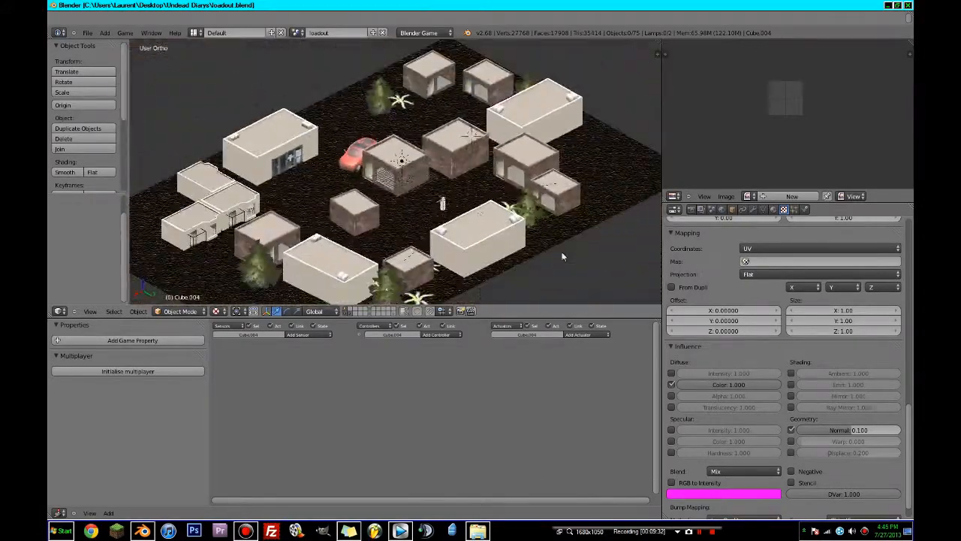
middle_click_drag(500, 254, 618, 232)
key("z")
scroll(444, 259, "up", 2)
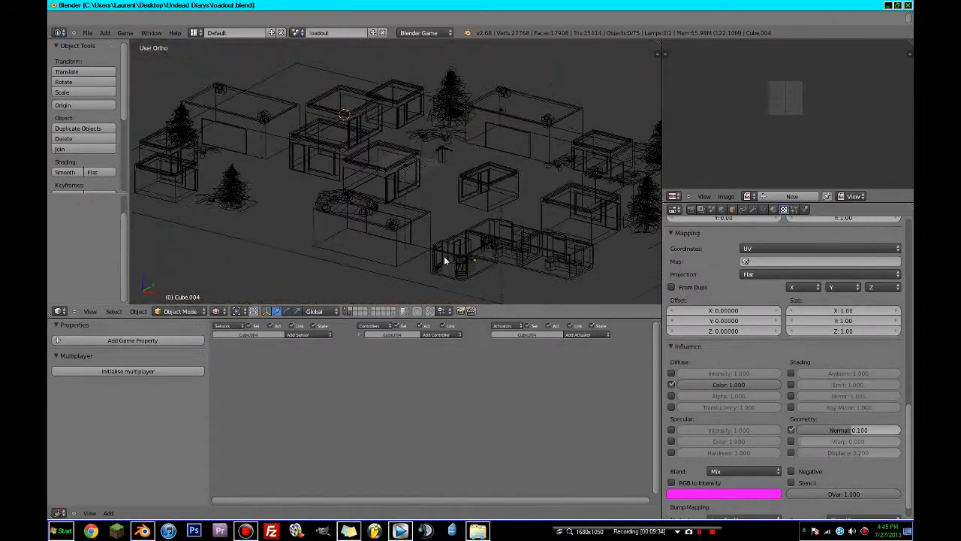
right_click(438, 268)
- Check the ammo box's place in the level with textured shading and return to wireframe display
left_click(215, 313)
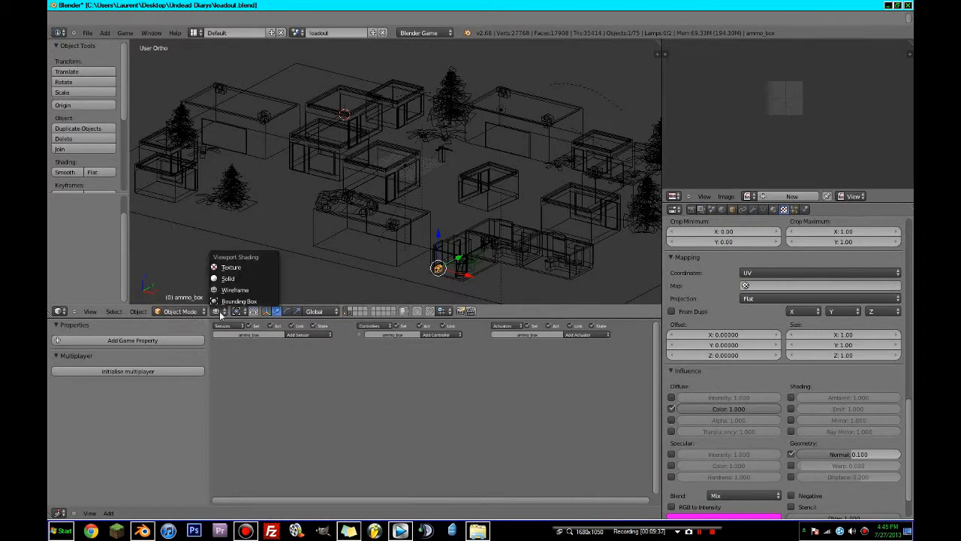
left_click(230, 266)
middle_click_drag(231, 266, 383, 249)
scroll(436, 263, "up", 2)
scroll(498, 255, "down", 2)
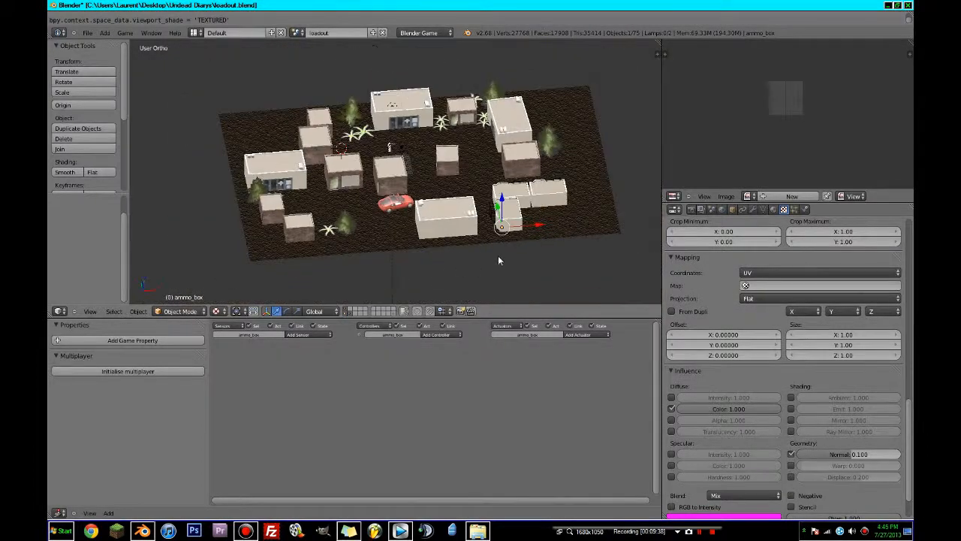
scroll(344, 235, "up", 7)
key("z")
- Snap the 3D cursor to the selected ammo box
middle_click_drag(331, 244, 328, 223)
key("shift+s")
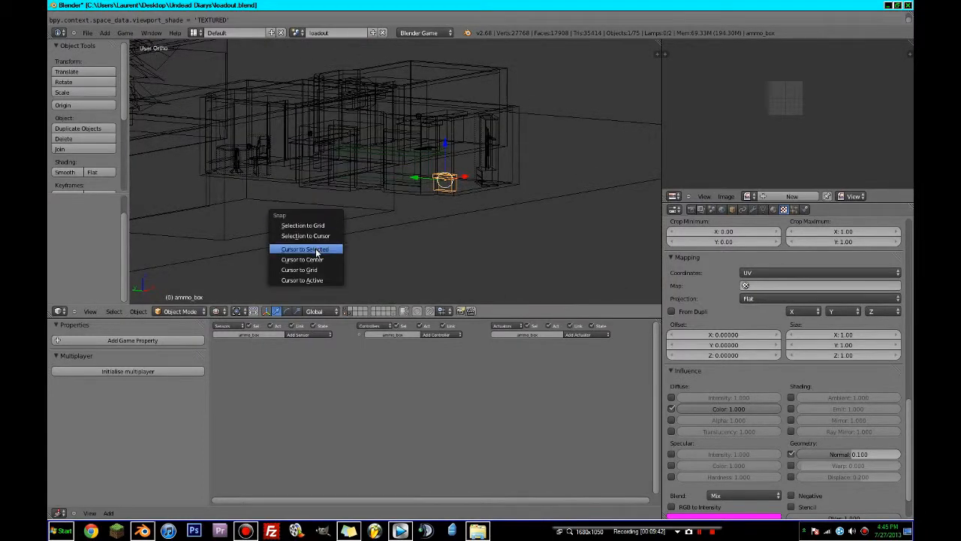
left_click(330, 249)
- Show the ammo box in the front view and open its physics settings
key("KP_1")
middle_click_drag(464, 206, 651, 238, "shift")
scroll(651, 238, "up", 2)
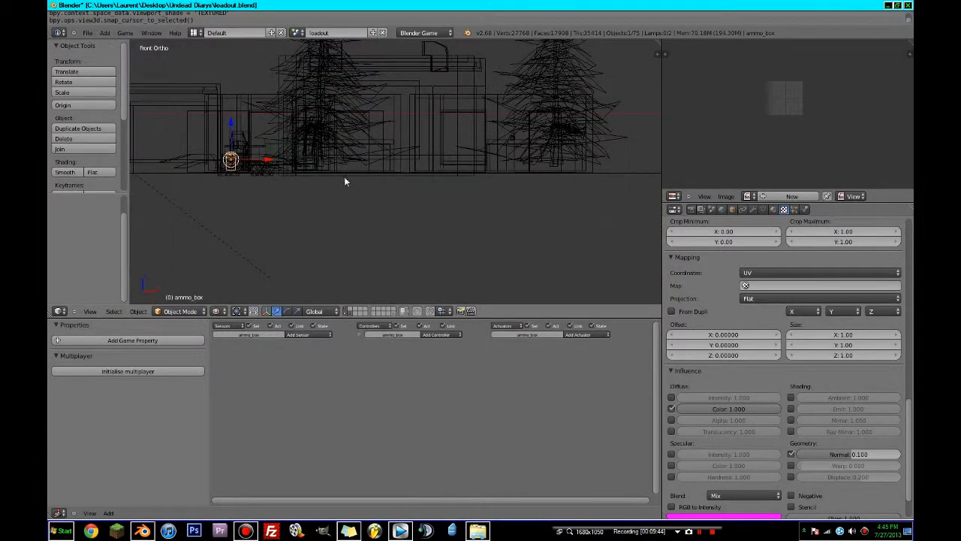
scroll(344, 176, "up", 2)
middle_click_drag(344, 176, 572, 194, "shift")
scroll(572, 193, "up", 3)
left_click(804, 211)
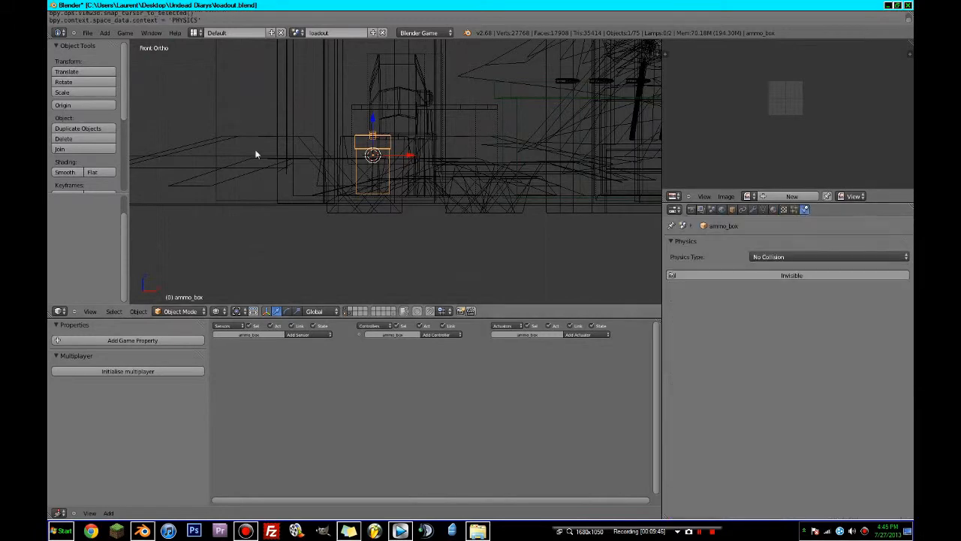
- Add a cube mesh at the 3D cursor around the ammo box
scroll(256, 153, "up", 2)
key("shift+a")
mouse_move(300, 160)
left_click(375, 172)
scroll(392, 172, "down", 3)
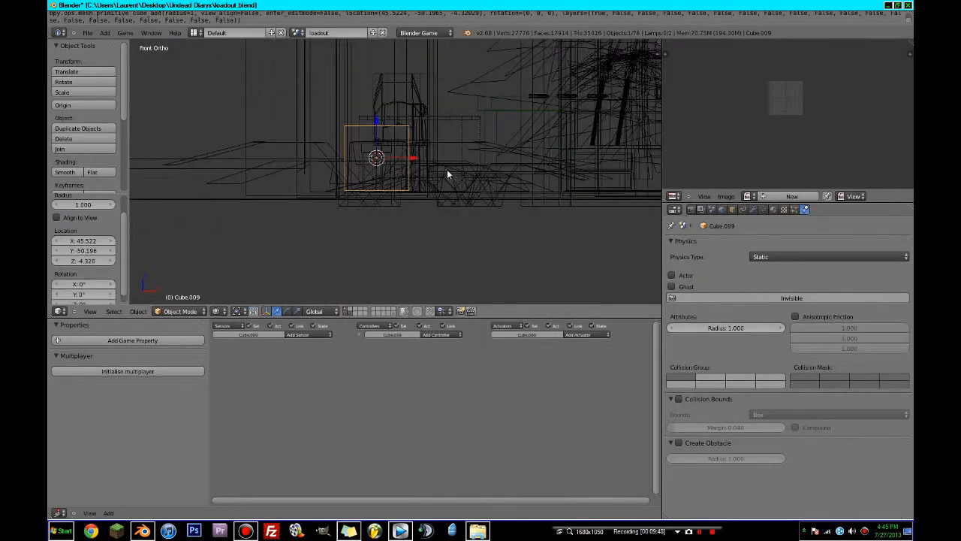
- Scale the new cube's mesh by 1.812 in Edit Mode so it encloses the ammo box, and return to Object Mode
key("Tab")
key("s")
left_click(462, 175)
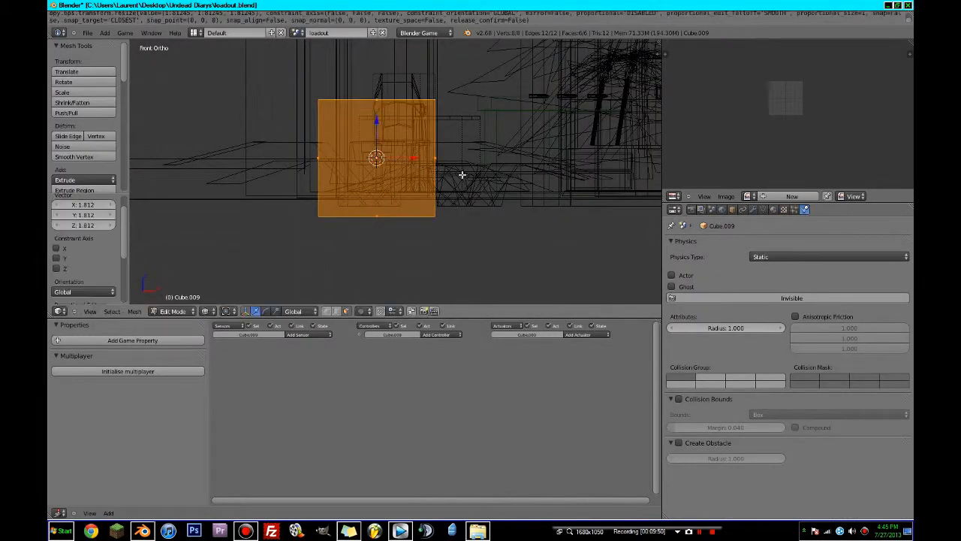
middle_click_drag(438, 173, 485, 238)
scroll(461, 189, "down", 3)
key("Tab")
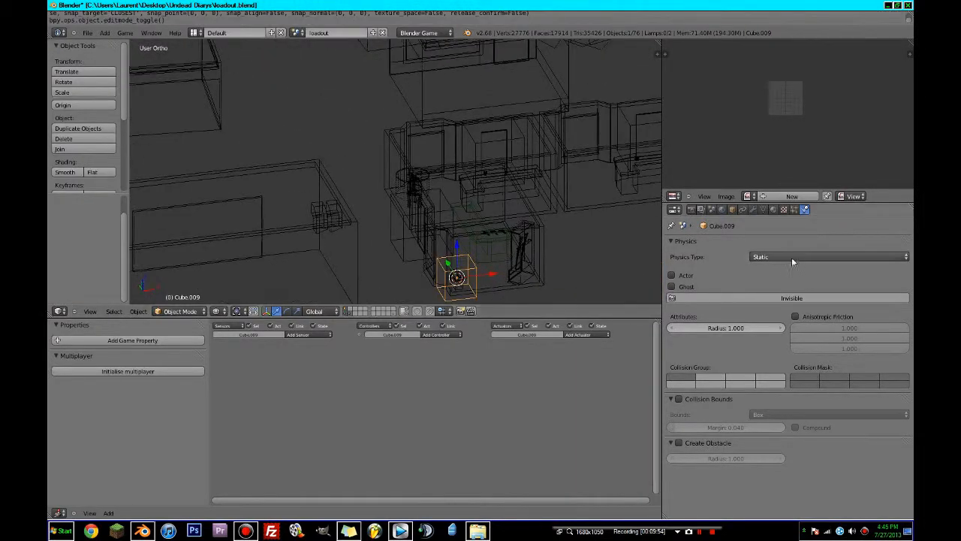
- Leave the new cube's physics type at Static and enable its Collision Bounds
left_click(789, 258)
left_click(760, 236)
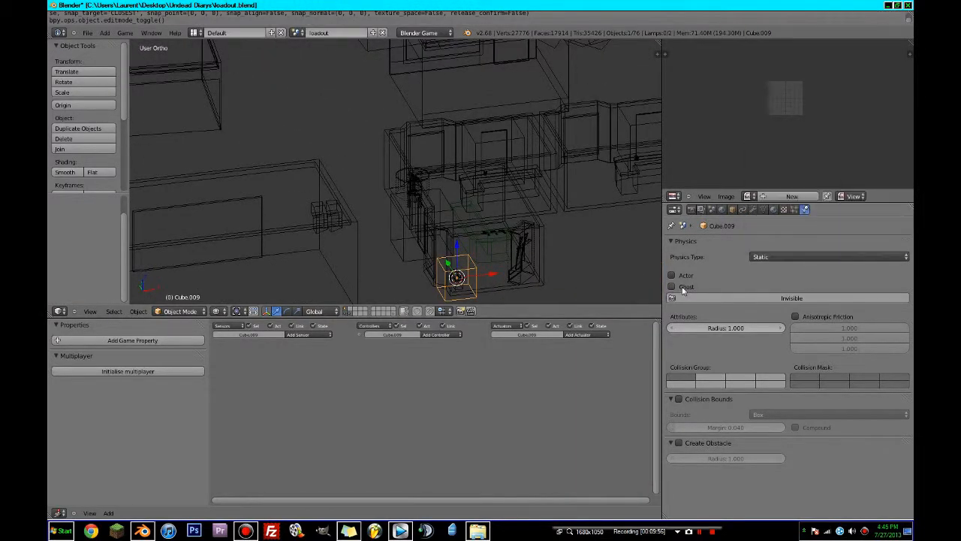
left_click(679, 398)
- Set the cube's display type to Wire in its object settings
left_click(753, 209)
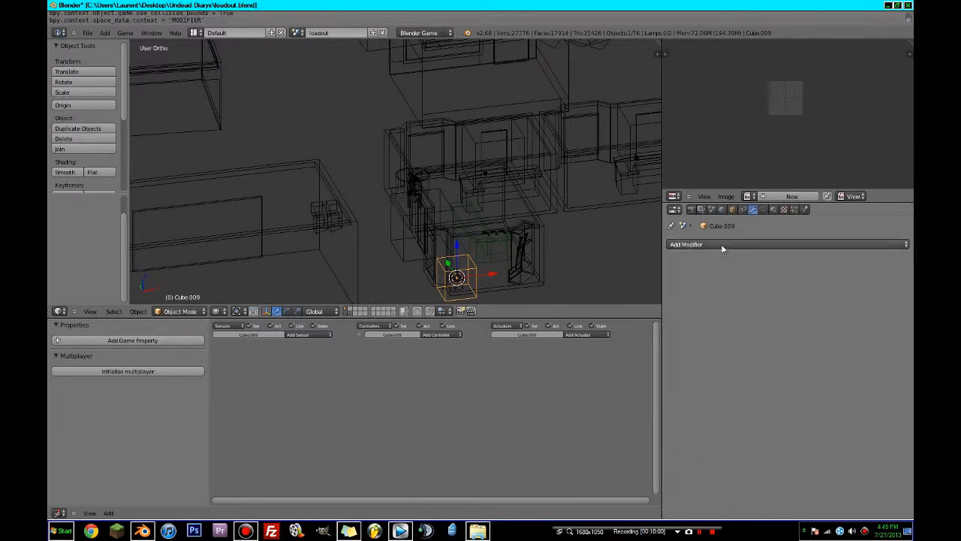
left_click(733, 209)
scroll(734, 458, "down", 1)
left_click(732, 448)
left_click(721, 432)
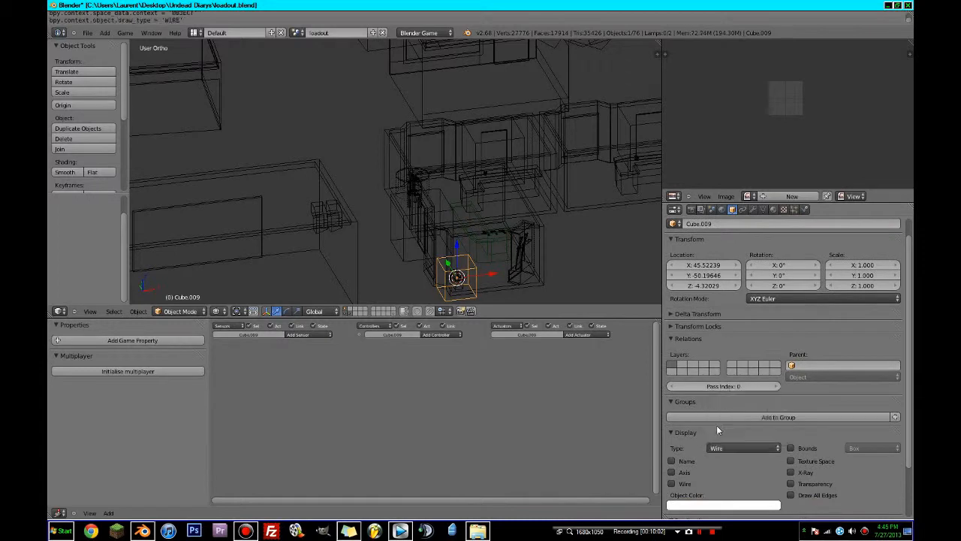
- Rename the cube around the ammo box as ammo_box_box
middle_click_drag(559, 256, 534, 202, "shift")
left_click(745, 238)
left_click(745, 224)
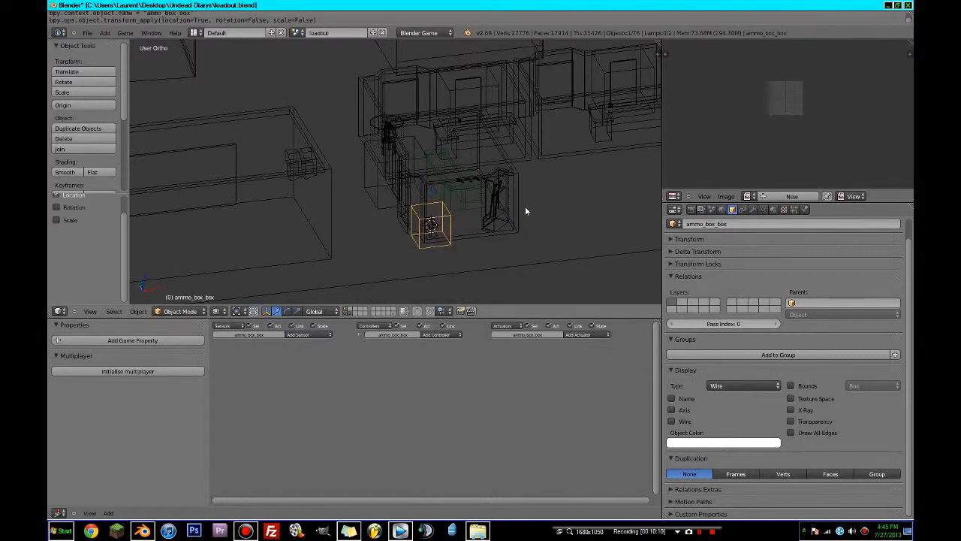
- Undo applying the cube's location, and save over loadout.blend
key("ctrl+z")
scroll(476, 243, "up", 1)
key("ctrl+s")
left_click(476, 244)
- Parent ammo_box_box to ammo_box using Object (Keep Transform)
scroll(461, 248, "up", 3)
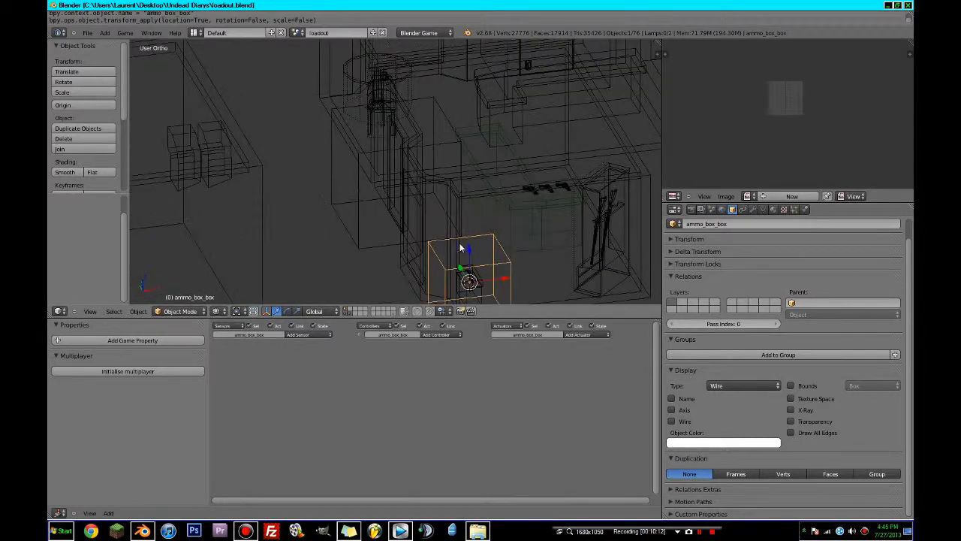
right_click(484, 291, "shift")
key("ctrl+p")
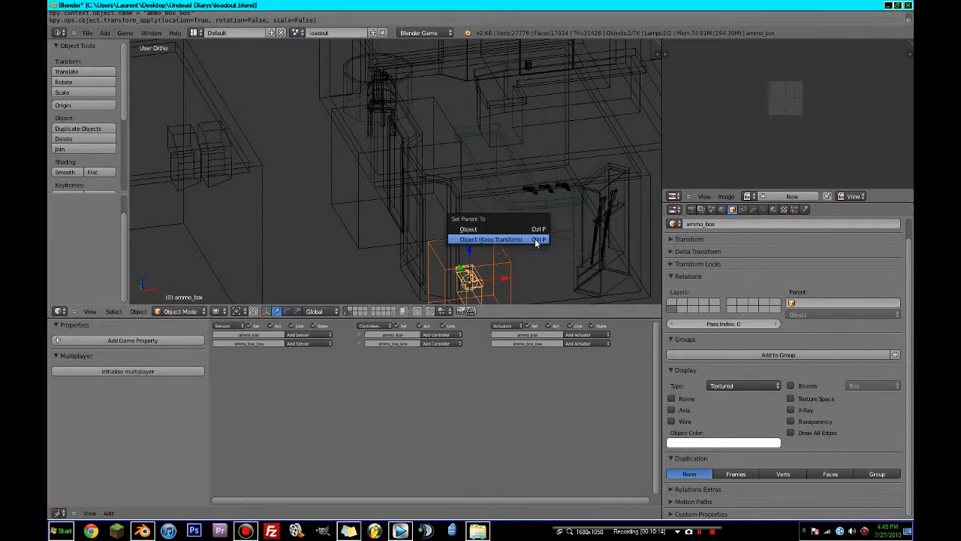
left_click(536, 241)
- Test the parenting by moving ammo_box, and cancel the move
right_click(480, 296)
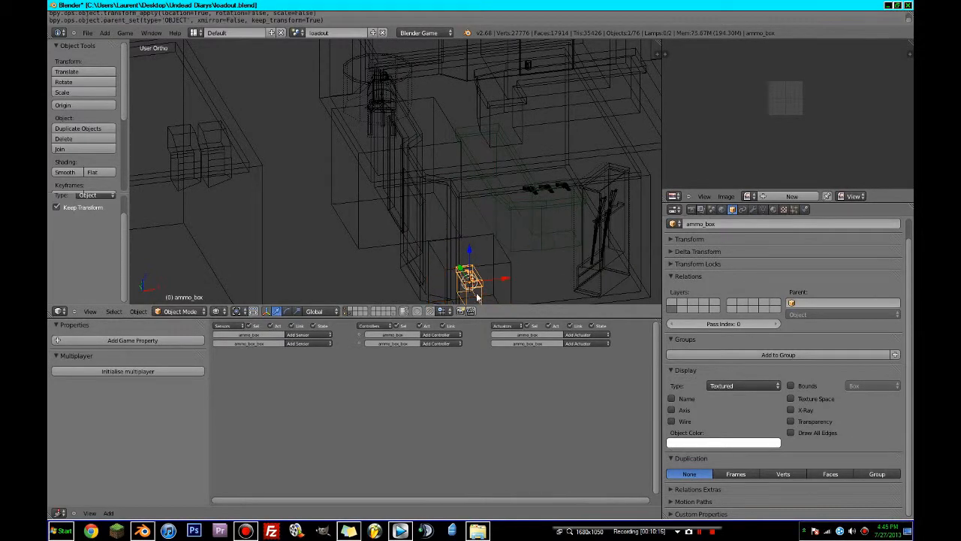
key("g")
right_click(494, 281)
- Try adding a Touch sensor to ammo_box_box, and remove it again
middle_click_drag(546, 284, 489, 187, "shift")
scroll(503, 197, "up", 3)
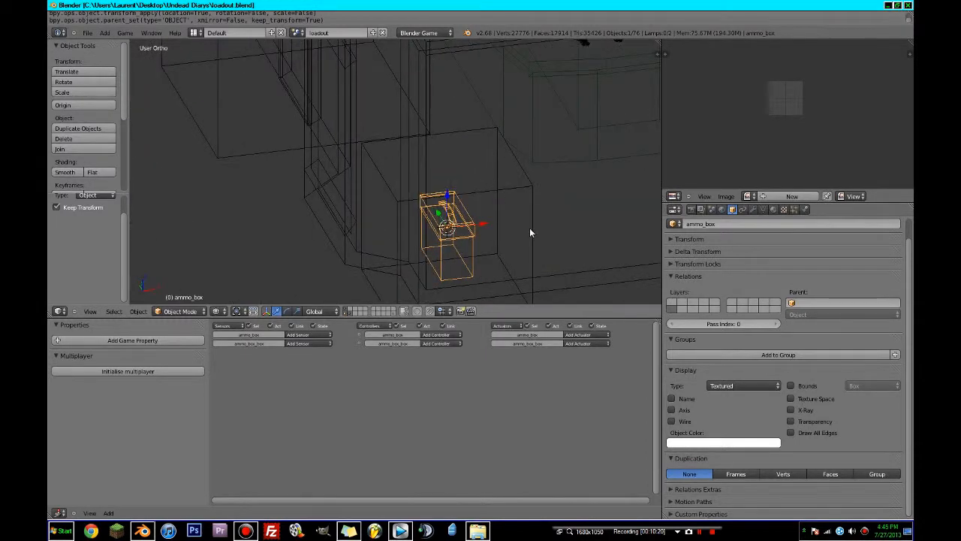
right_click(534, 198)
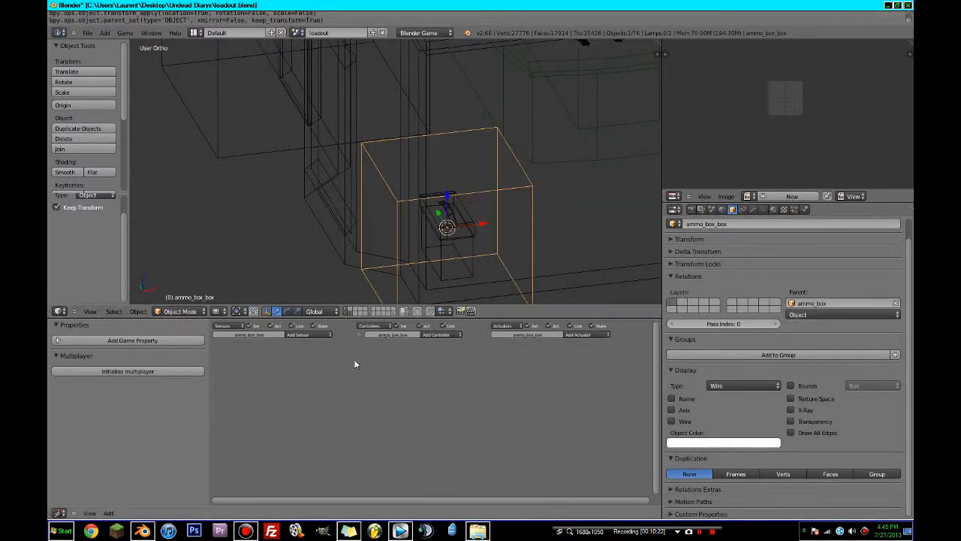
scroll(354, 359, "down", 2)
left_click(301, 333)
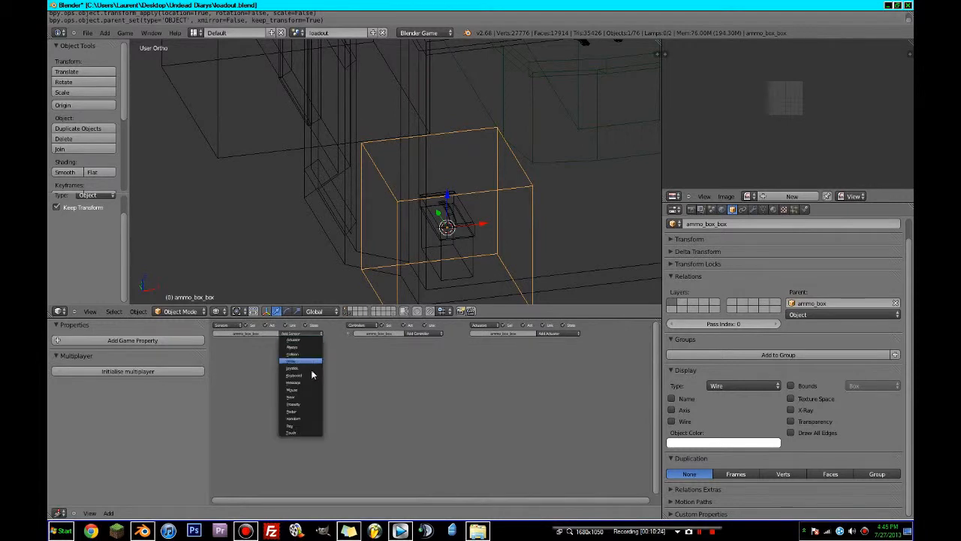
left_click(304, 425)
scroll(300, 419, "up", 2)
middle_click_drag(262, 385, 397, 416)
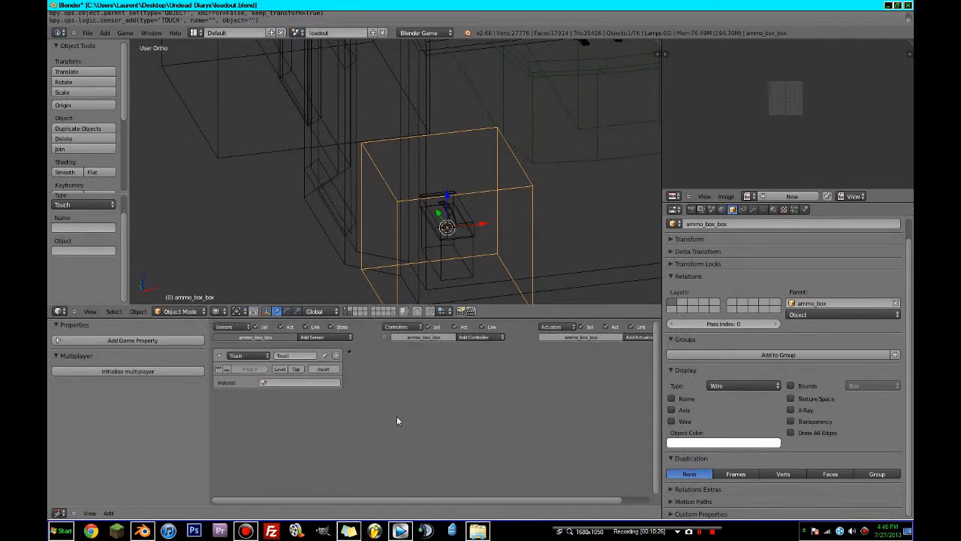
left_click(335, 355)
- Select the player's character_box and add a Touch sensor to its logic
scroll(473, 205, "down", 3)
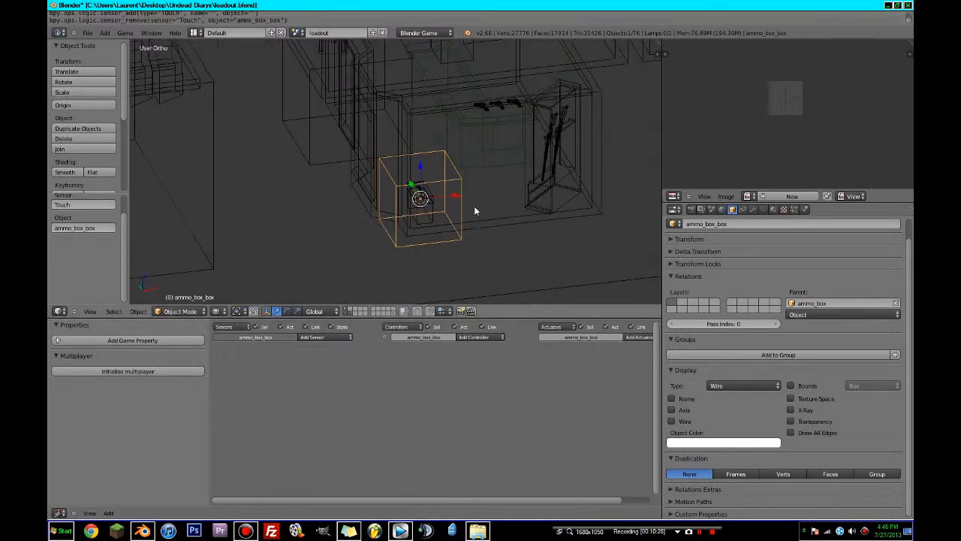
scroll(474, 232, "down", 5)
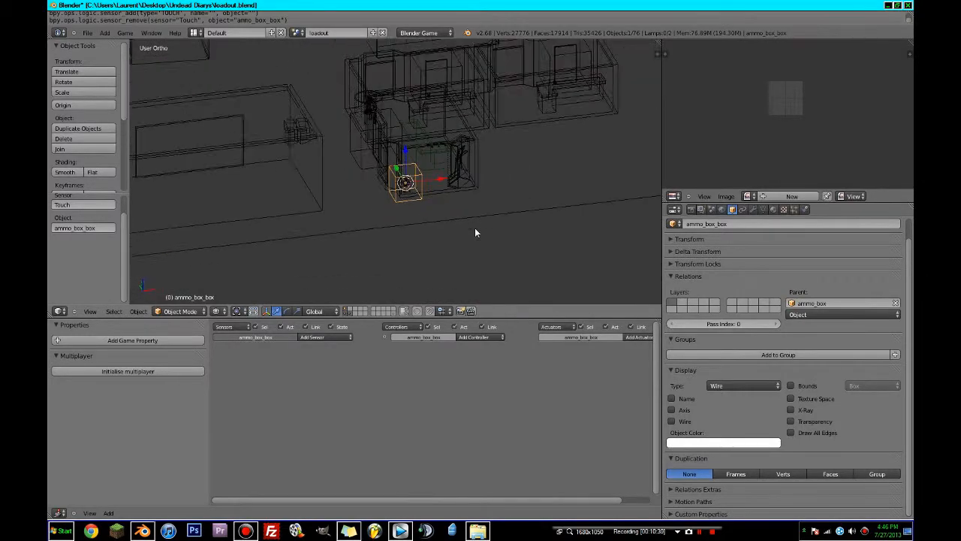
middle_click_drag(482, 238, 465, 228)
scroll(457, 218, "up", 8)
middle_click_drag(537, 259, 455, 195, "shift")
scroll(454, 196, "up", 3)
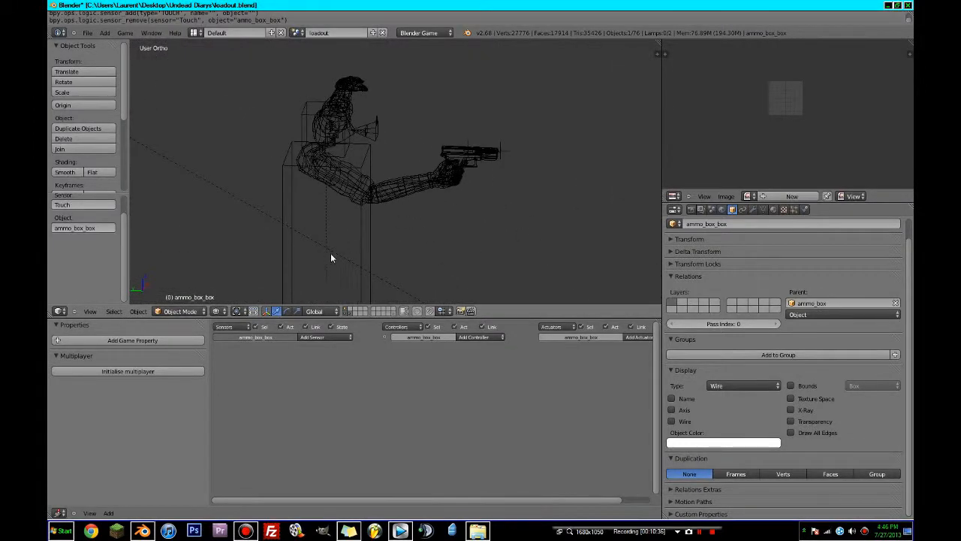
right_click(331, 254)
left_click(324, 337)
left_click(331, 459)
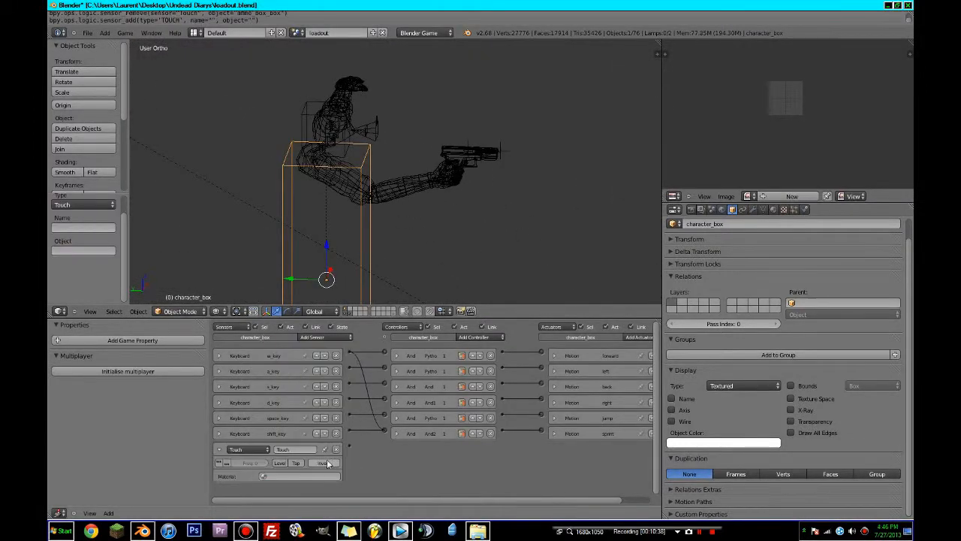
- Try adding a Touch sensor to ammo_box, search its material list for "pl", and remove the sensor
scroll(553, 248, "down", 10)
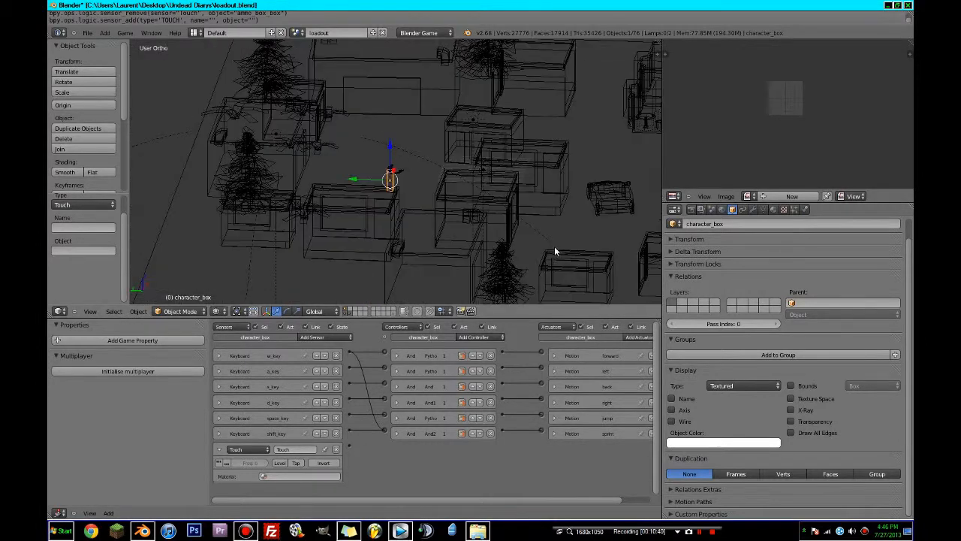
left_click(699, 532)
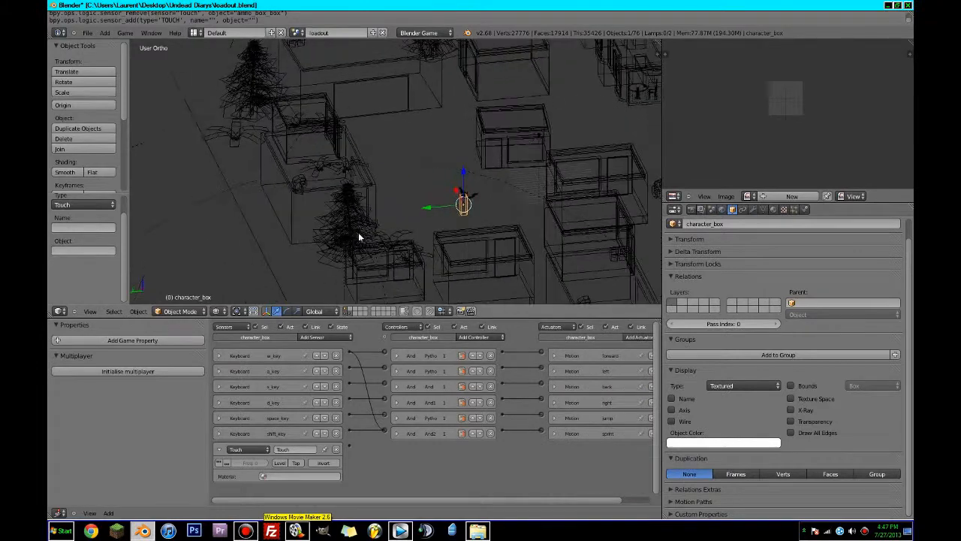
scroll(480, 258, "down", 6)
middle_click_drag(476, 254, 436, 270)
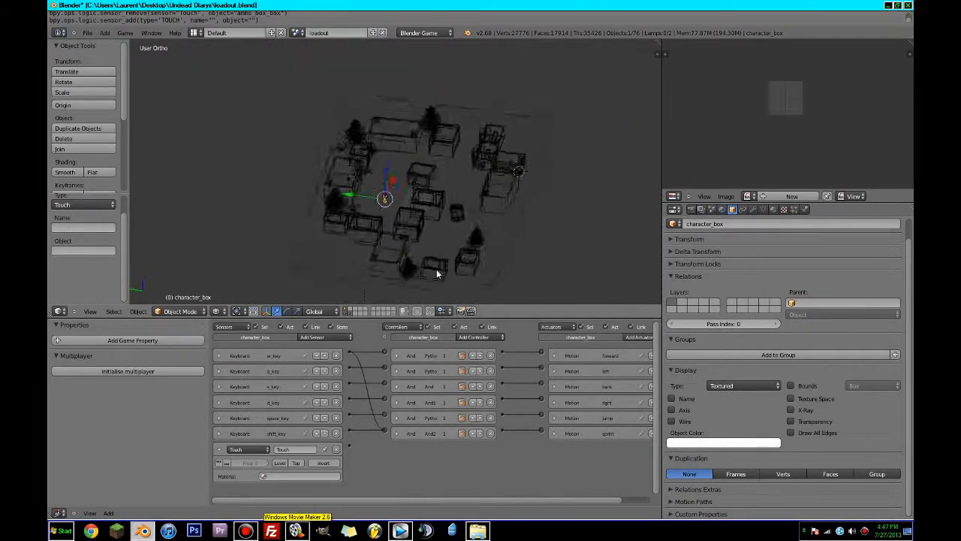
scroll(450, 251, "up", 4)
scroll(382, 213, "up", 7)
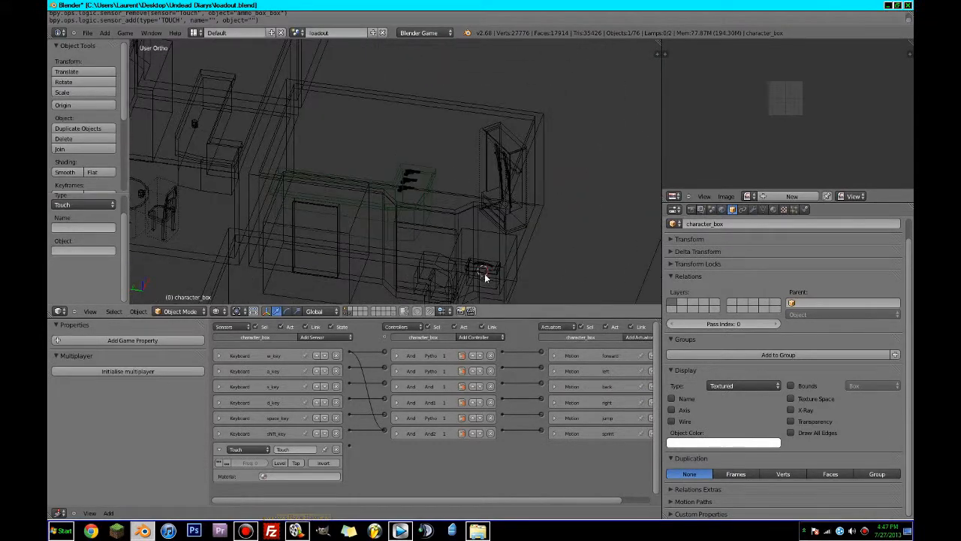
right_click(485, 274)
left_click(324, 336)
left_click(322, 463)
left_click(301, 383)
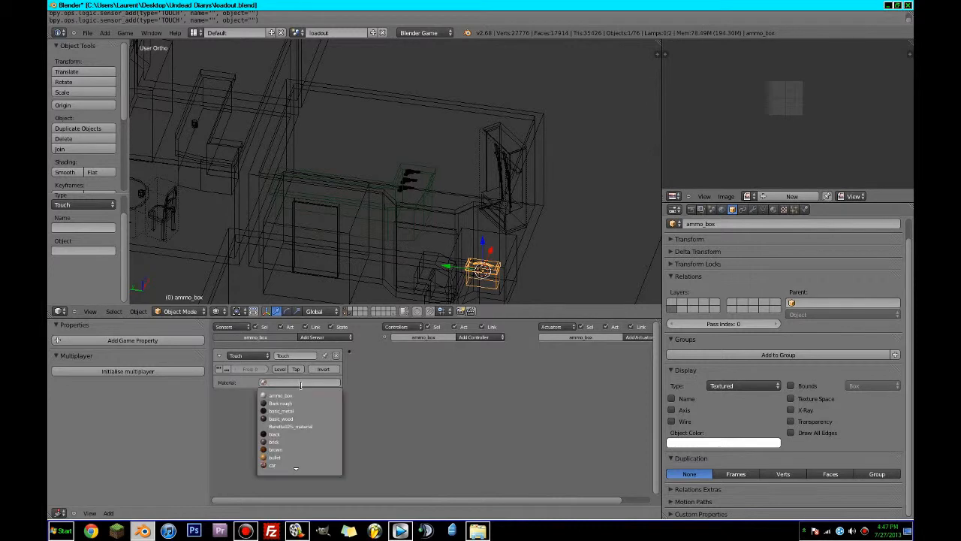
type("pl")
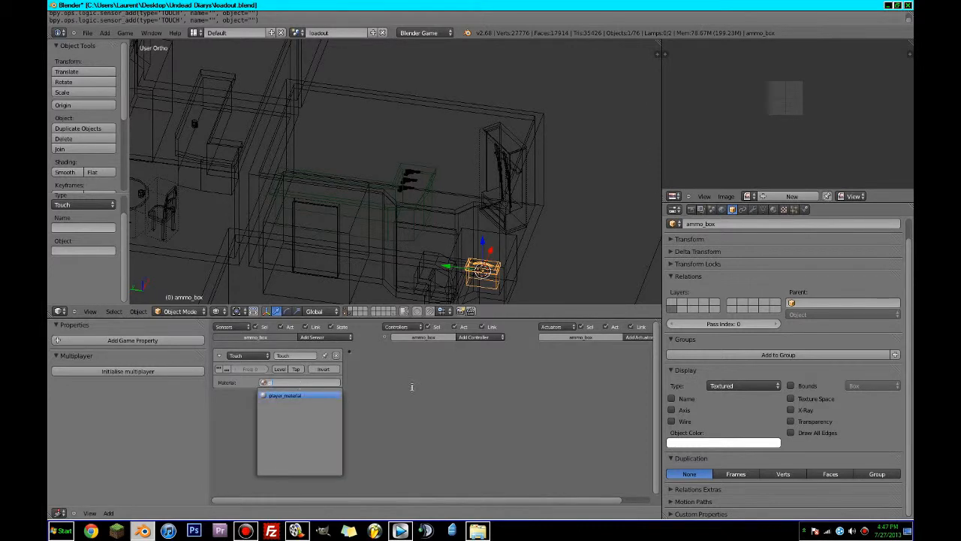
left_click(335, 355)
- Add a Touch sensor to ammo_box_box and open its material list
right_click(484, 235)
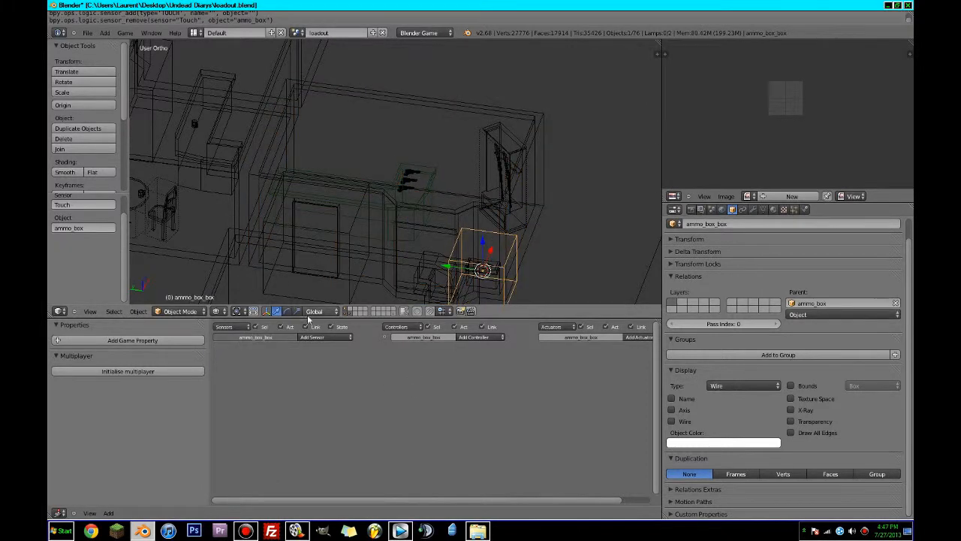
left_click(322, 338)
left_click(314, 461)
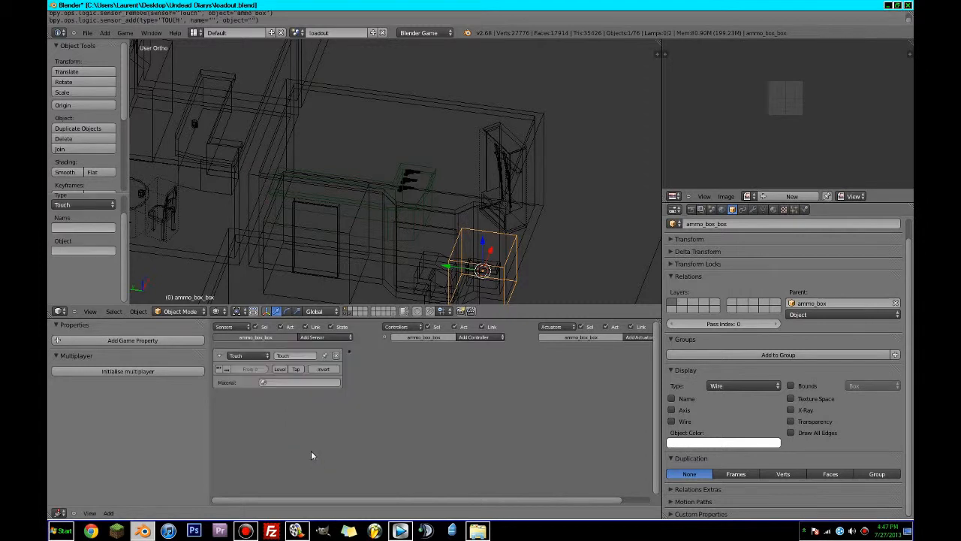
left_click(299, 383)
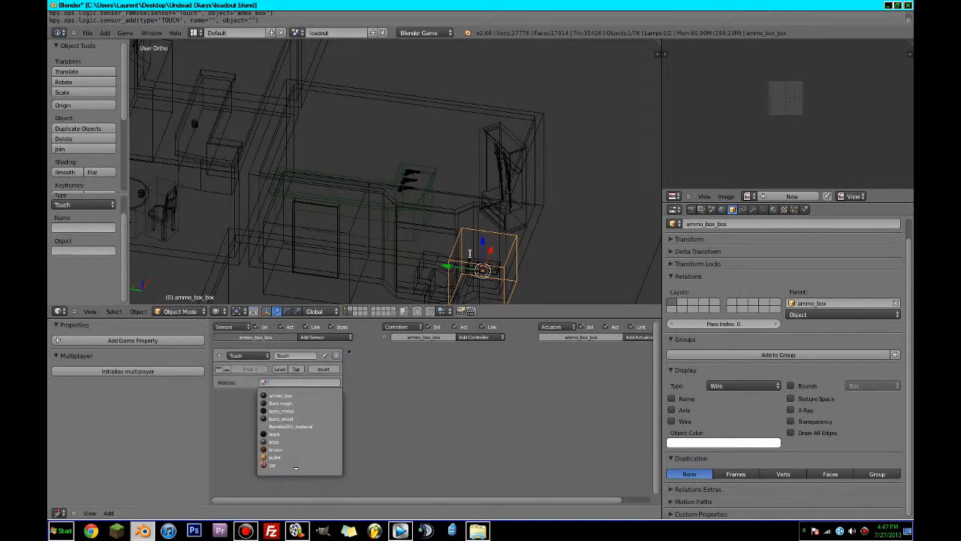
- Clear ammo_box_box's parent keeping its transformation, and parent ammo_box to ammo_box_box using Object (Keep Transform)
key("alt+p")
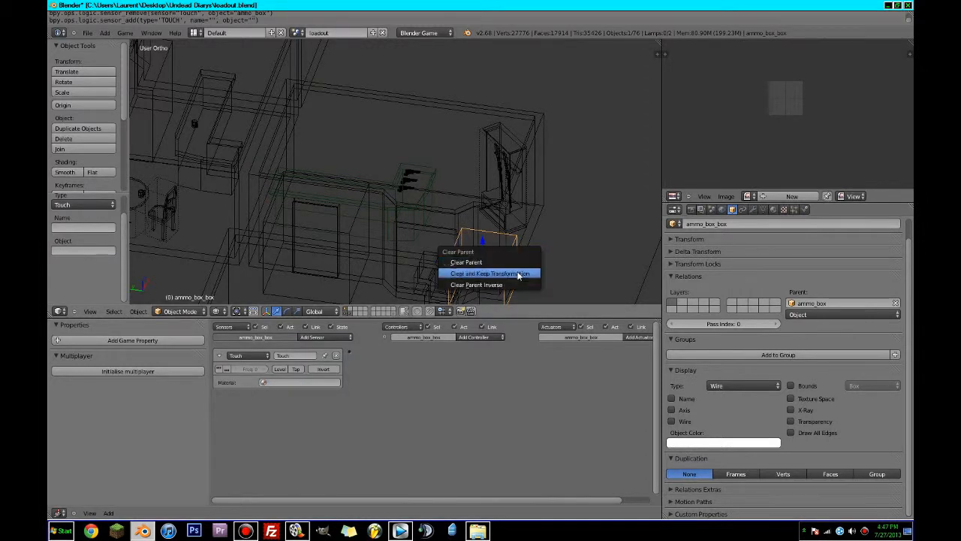
left_click(518, 274)
right_click(521, 251, "shift")
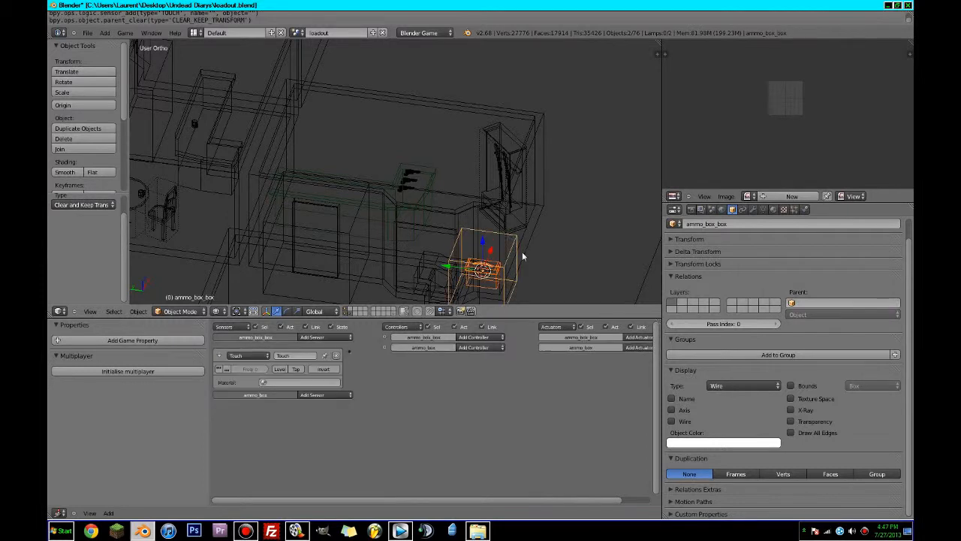
key("ctrl+p")
left_click(522, 251)
- Test the reversed parenting by moving ammo_box_box, and cancel the move
right_click(519, 253)
key("g")
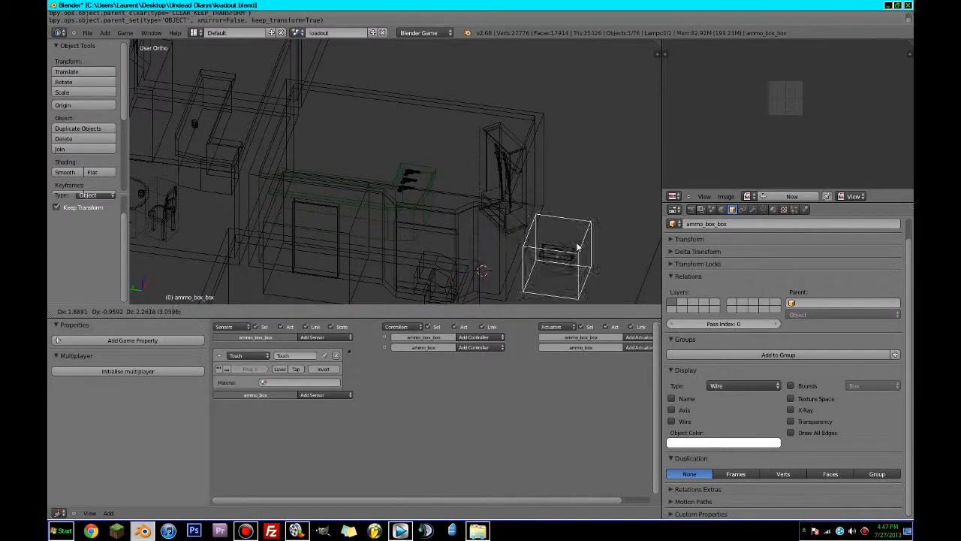
right_click(576, 247)
- Set the material of ammo_box_box's Touch sensor to player_material
scroll(252, 362, "up", 2)
scroll(253, 362, "up", 1)
left_click(269, 402)
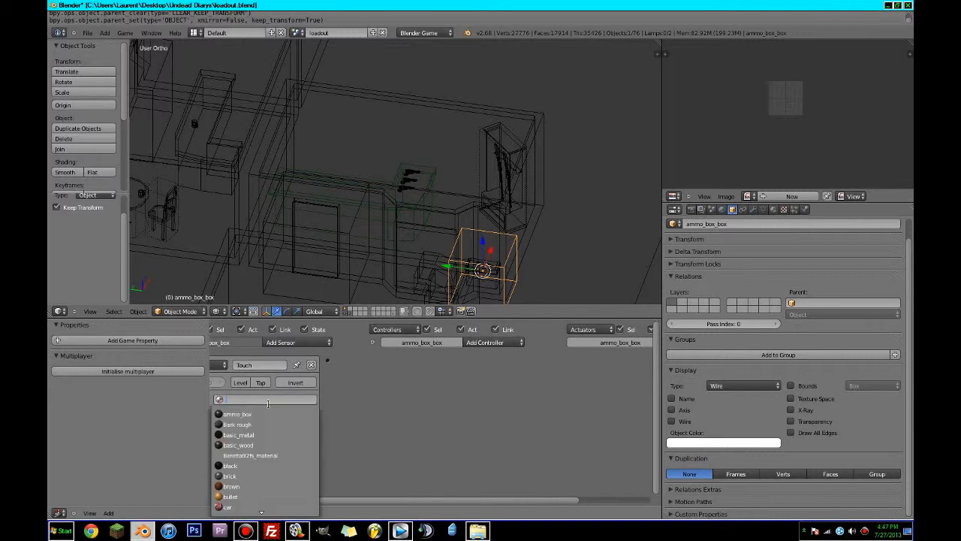
type("pl")
left_click(262, 414)
middle_click_drag(422, 407, 481, 406)
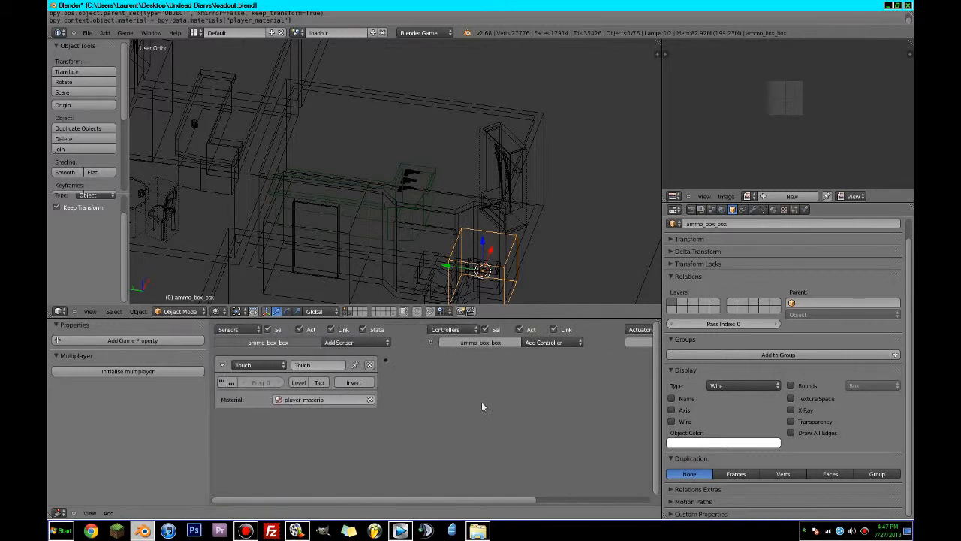
- Name the Touch sensor touch_player and collapse it
left_click(311, 364)
type("touch_player")
key("Return")
left_click(223, 366)
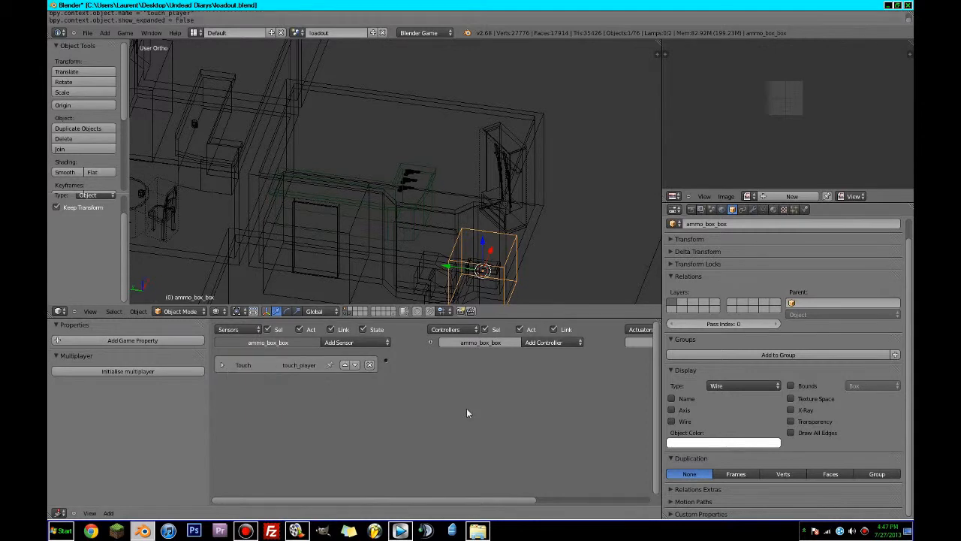
- Add an Edit Object actuator to ammo_box_box and set it to End Object
middle_click_drag(466, 408, 311, 404)
left_click(598, 343)
left_click(608, 302)
left_click(563, 382)
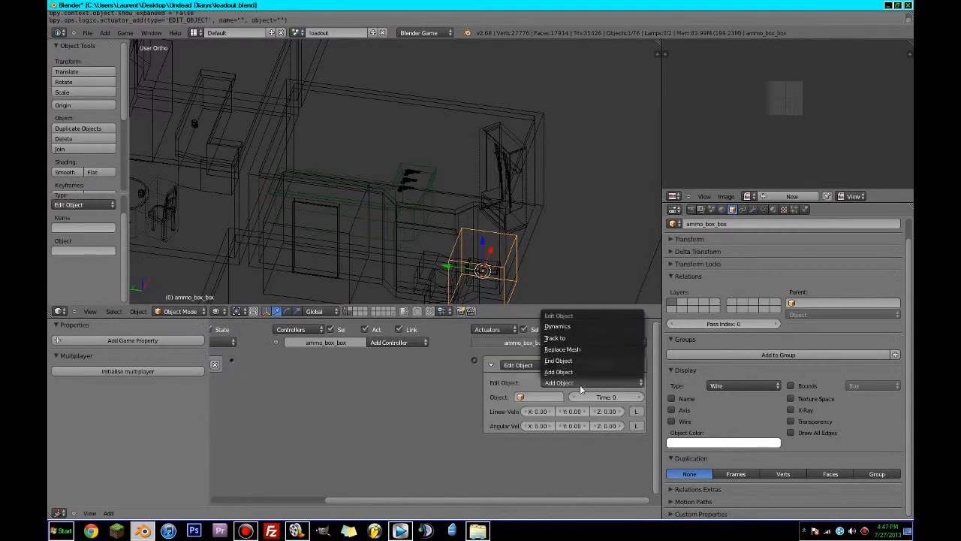
left_click(558, 360)
- Name the Edit Object actuator delete_box and collapse it
left_click(587, 364)
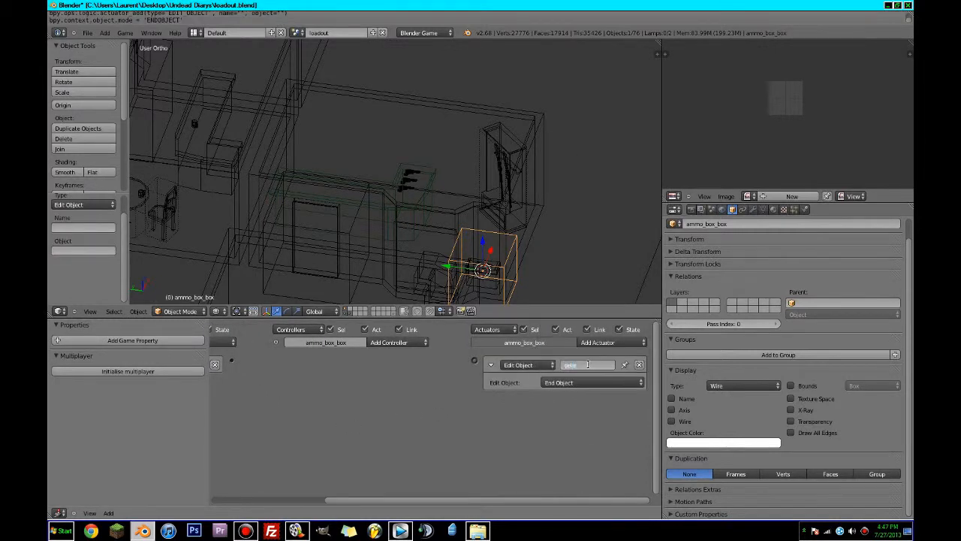
type("delete_box")
key("Return")
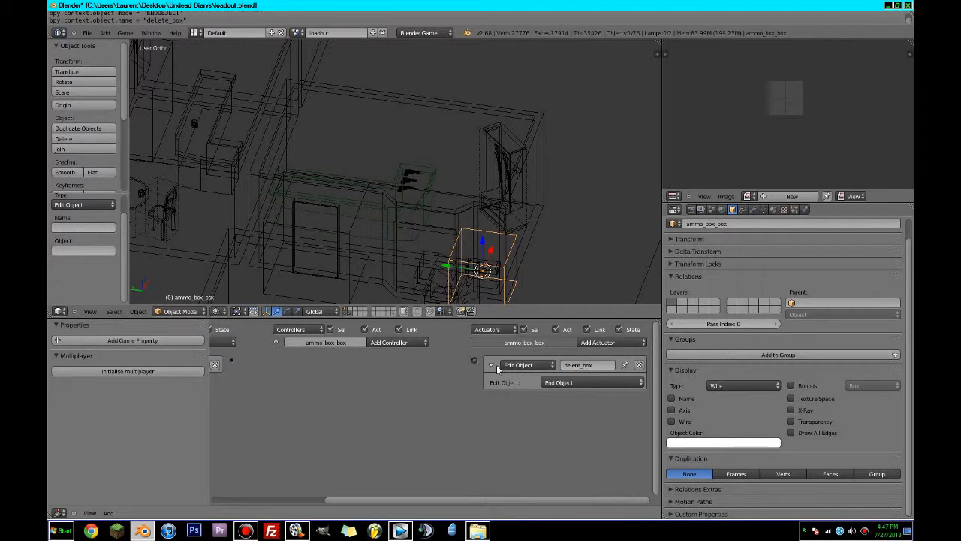
left_click(491, 365)
- Connect the touch_player sensor to the delete_box actuator through an And controller, and save loadout.blend
middle_click_drag(491, 366, 587, 365)
left_click_drag(571, 361, 327, 361)
key("ctrl+s")
left_click(413, 234)
left_click(389, 366)
scroll(455, 220, "down", 3)
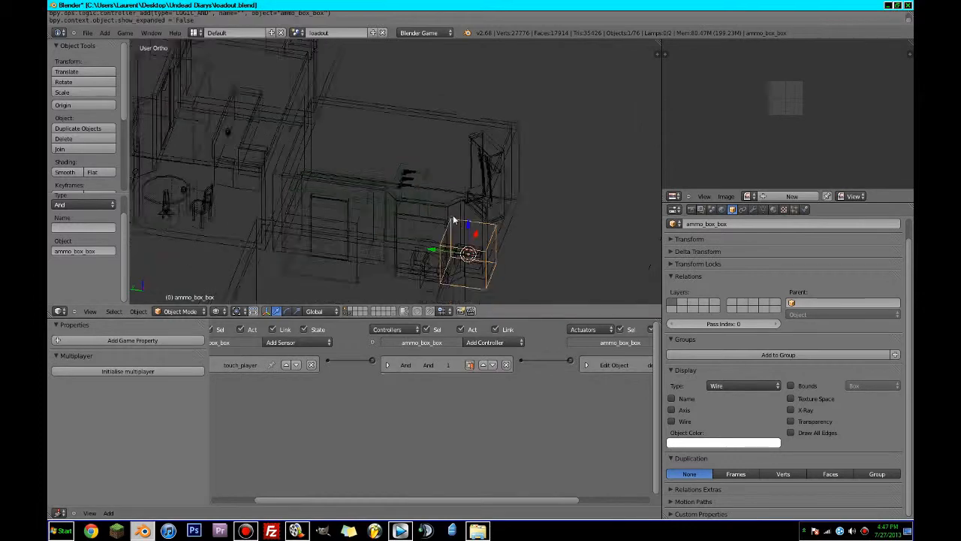
middle_click_drag(454, 220, 449, 240)
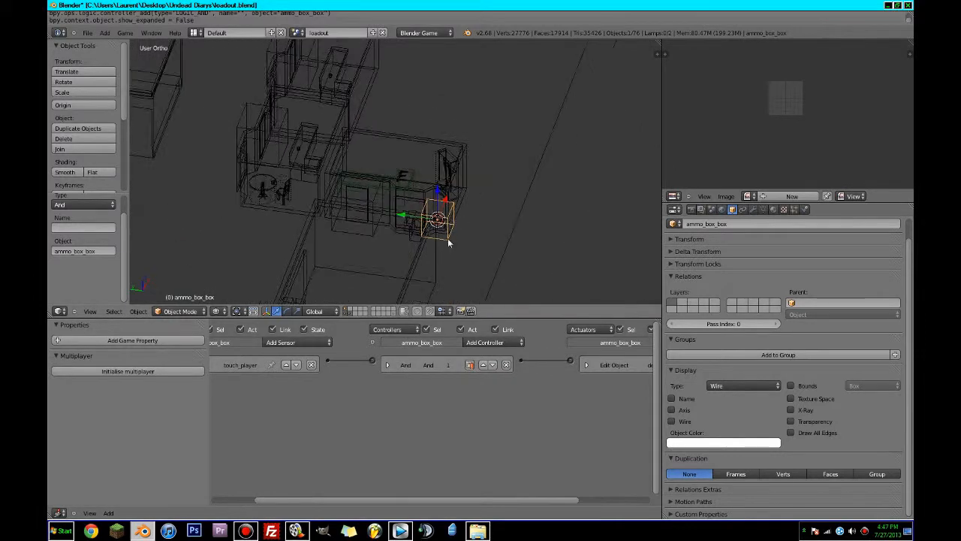
- Switch to Chrome, search Google for "collect ammo sound effect" and open SoundBible's Ammo Sounds page
left_click(90, 531)
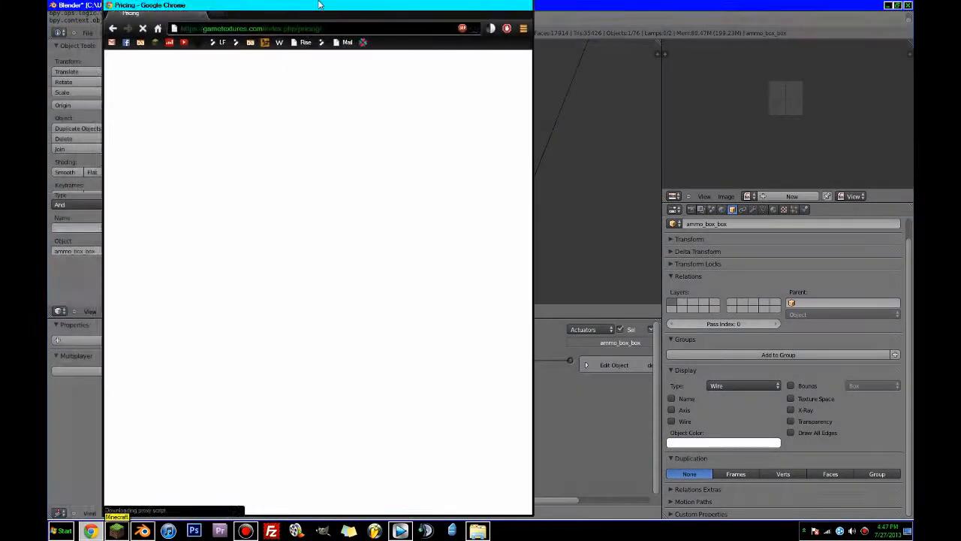
left_click(160, 9)
left_click(142, 8)
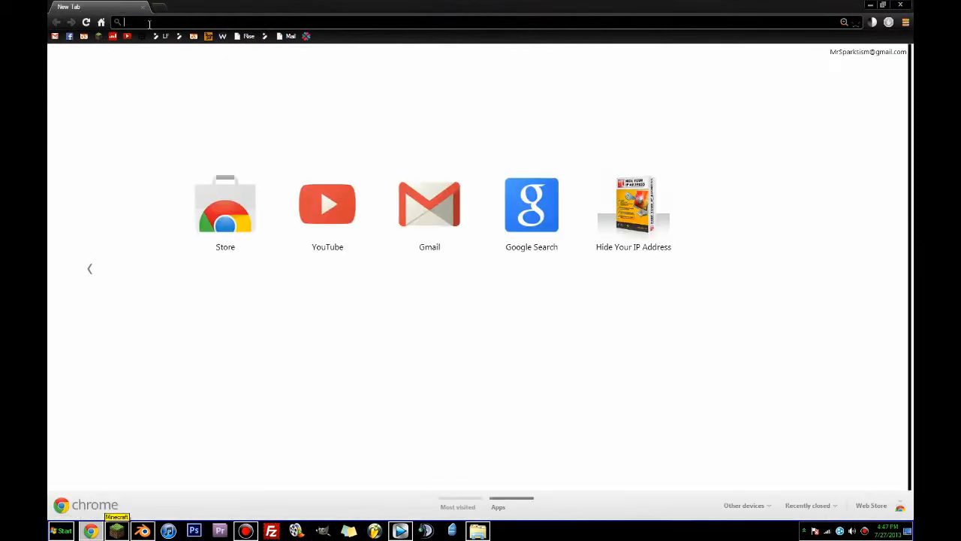
type("collect amm")
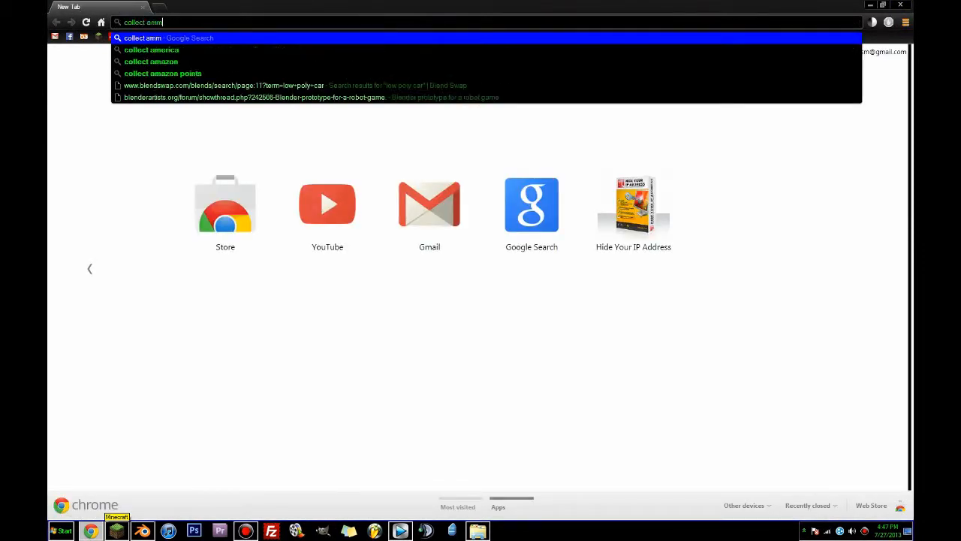
type("o sound effect")
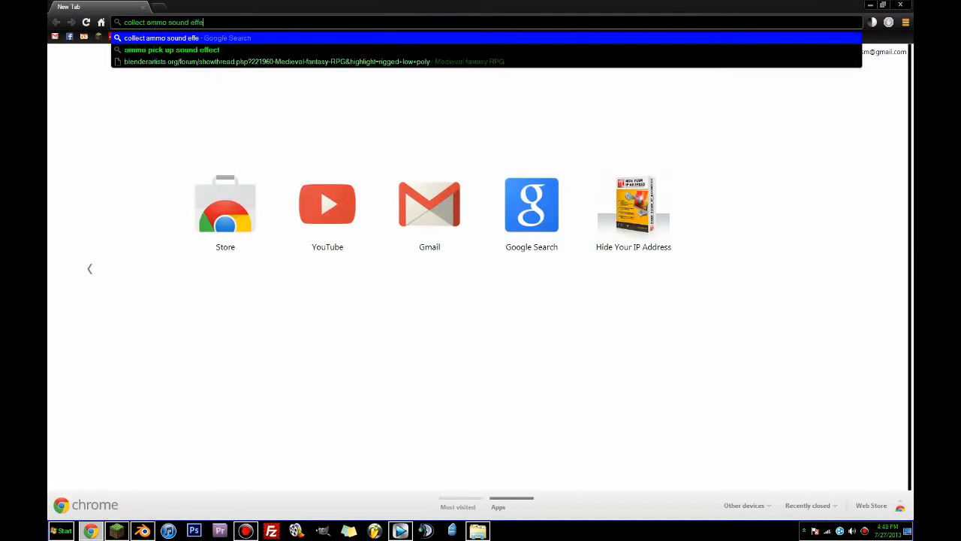
key("Return")
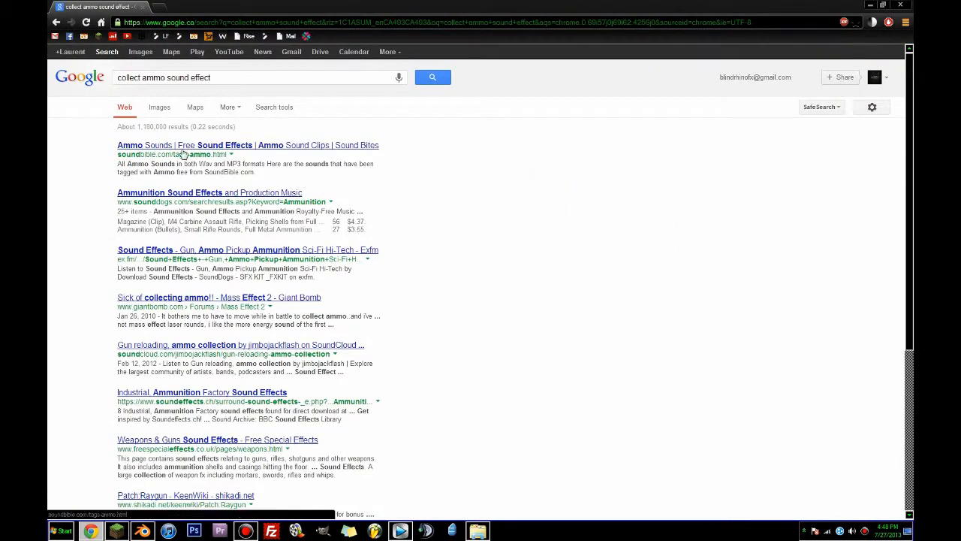
left_click(185, 145)
scroll(404, 250, "down", 2)
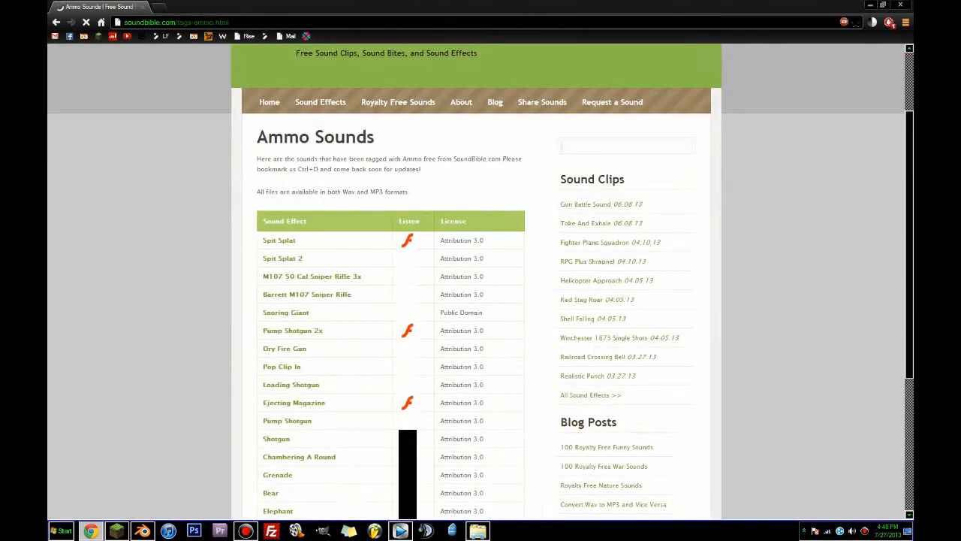
- Preview several clips in the Ammo Sounds list to find a suitable ammo pickup sound
left_click(407, 240)
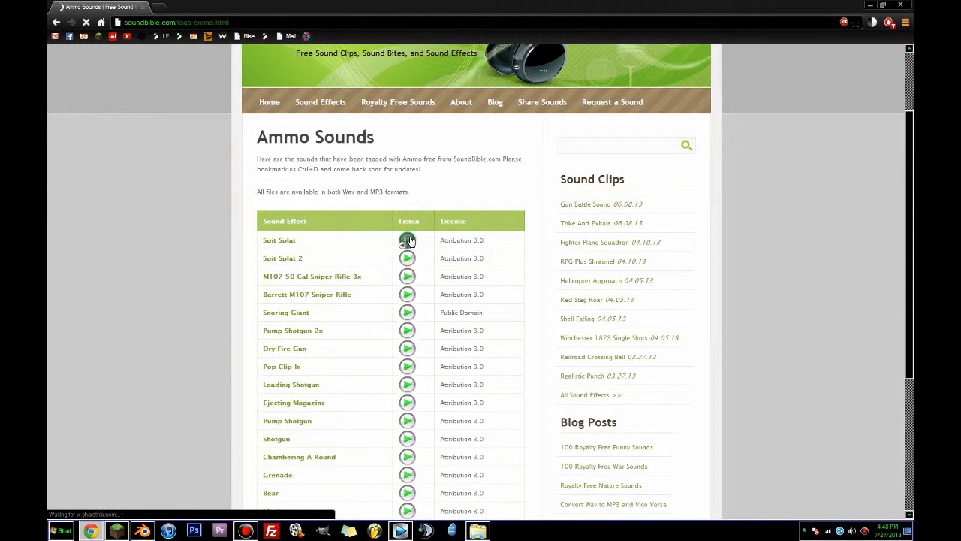
scroll(409, 283, "down", 1)
left_click(408, 296)
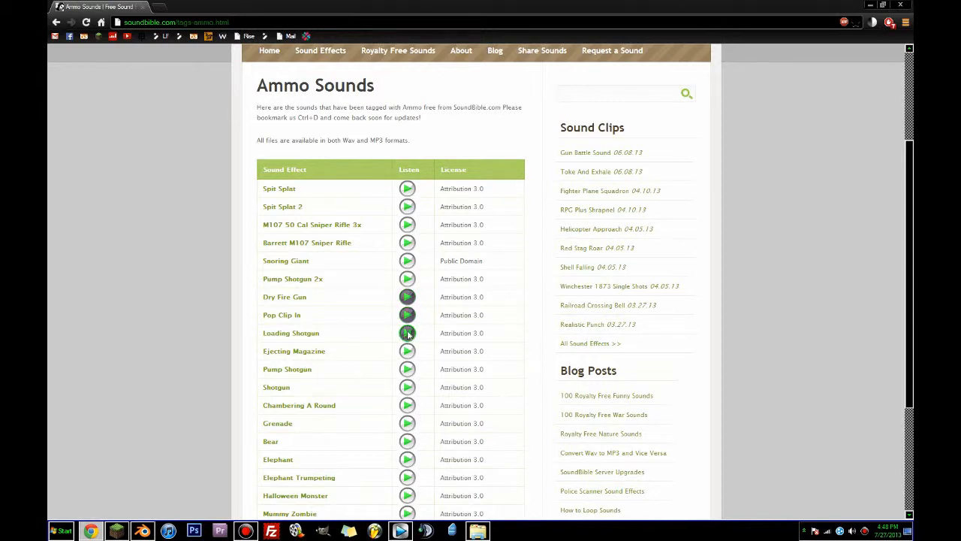
left_click(407, 351)
scroll(412, 353, "down", 3)
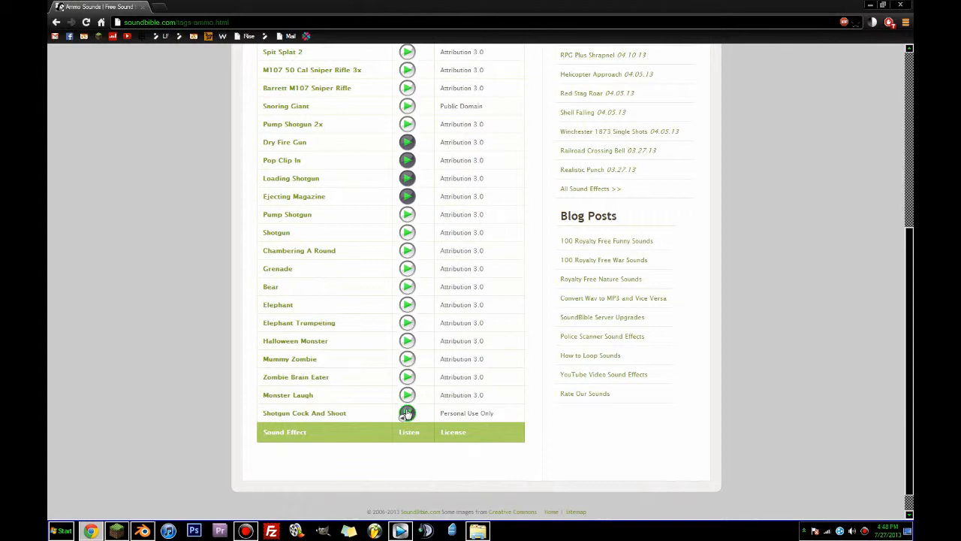
scroll(428, 398, "up", 5)
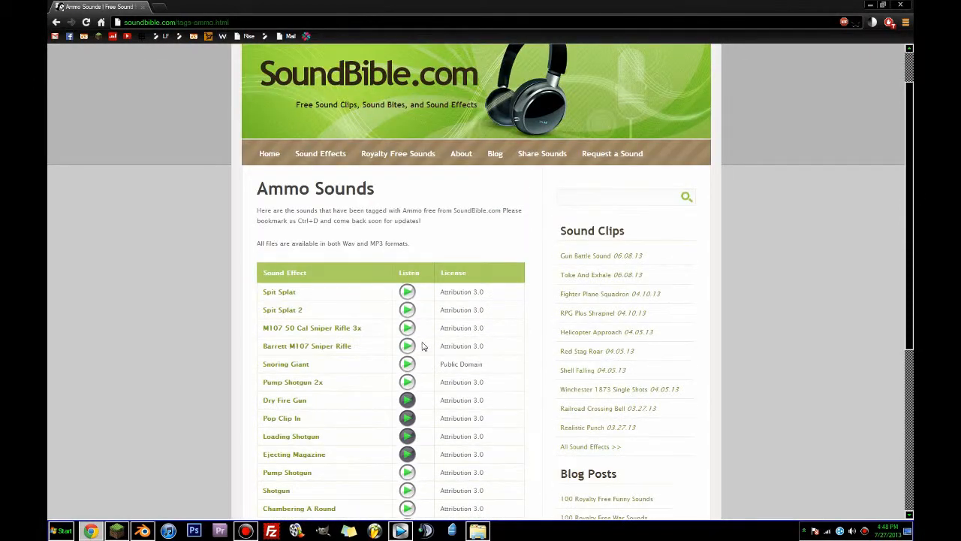
left_click(409, 348)
left_click(409, 363)
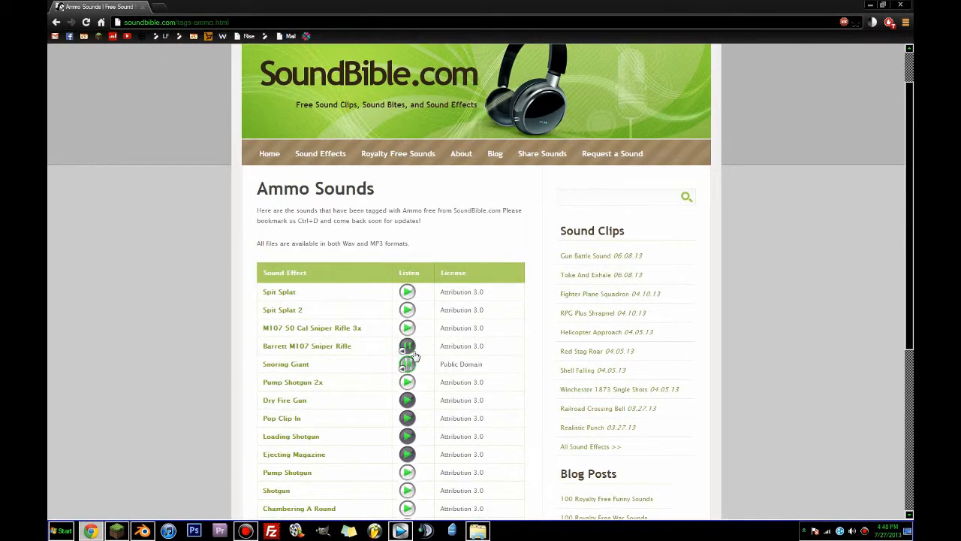
left_click(408, 383)
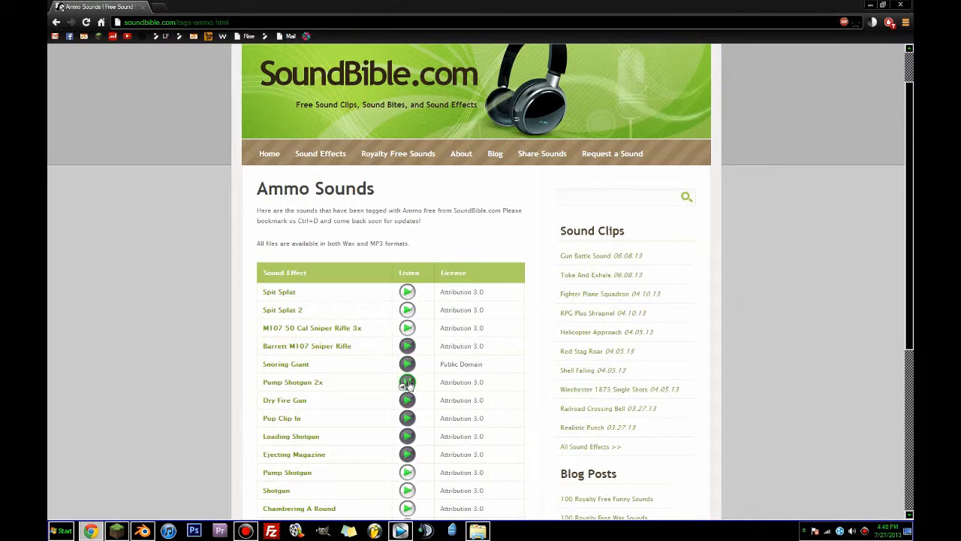
scroll(409, 383, "down", 1)
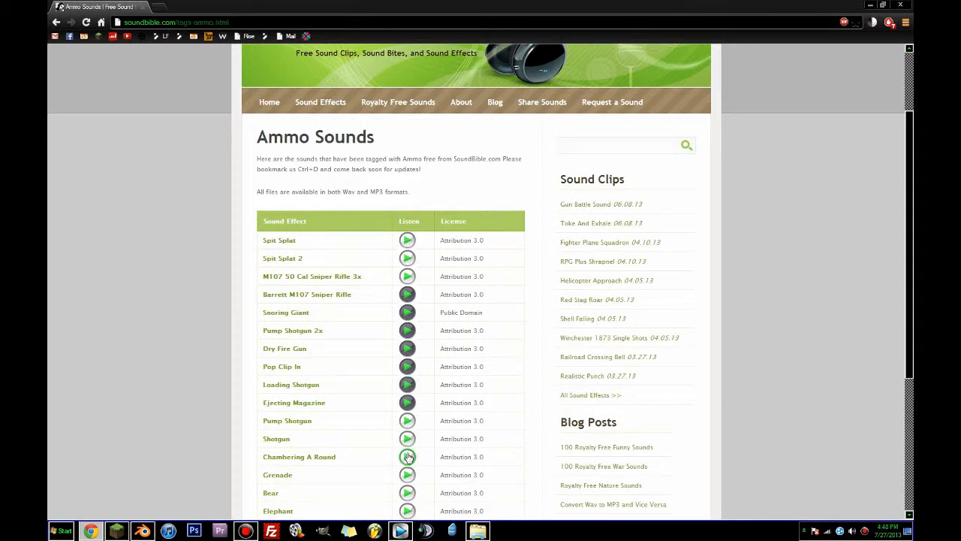
- Get the MP3 of Chambering A Round from SoundBible and paste it into the Undead Diarys sounds folder
left_click(309, 458)
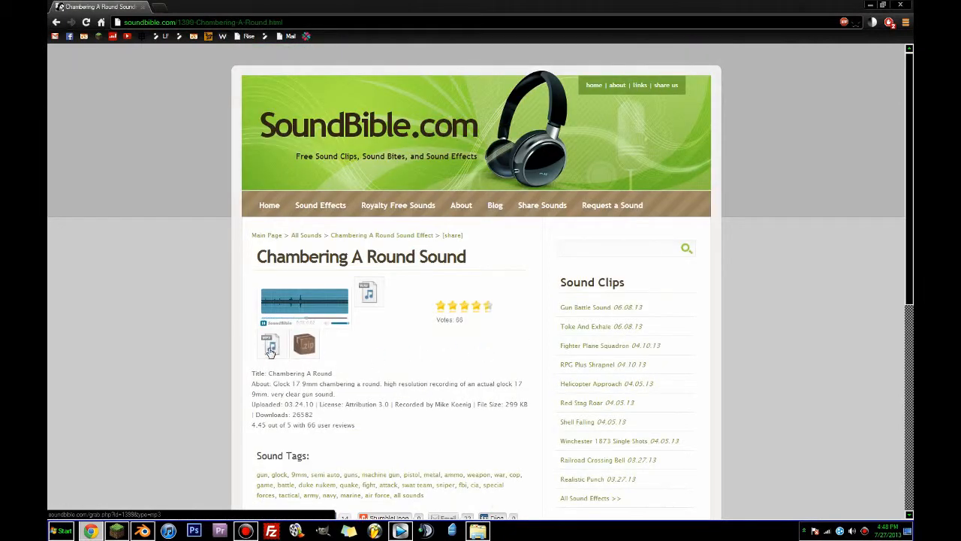
left_click(271, 347)
key("alt+Tab")
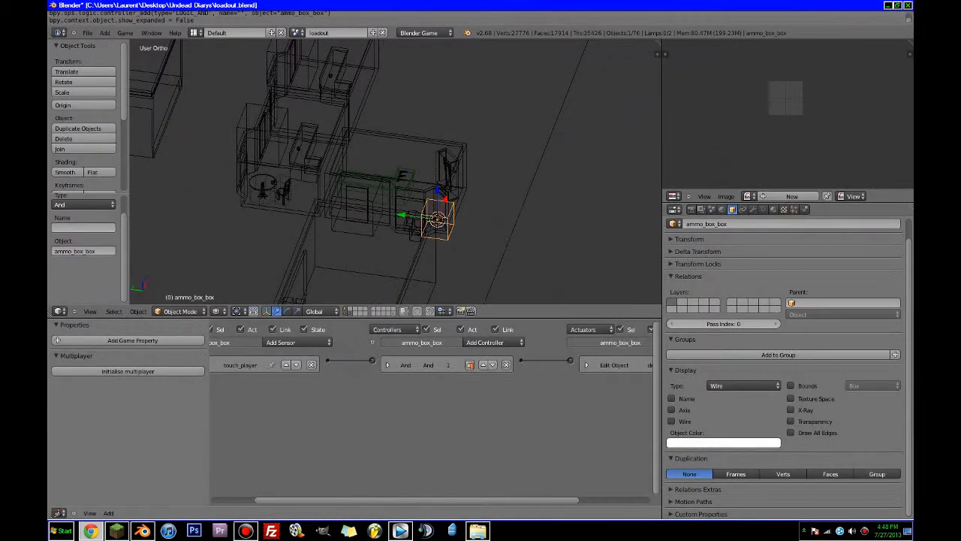
left_click(478, 531)
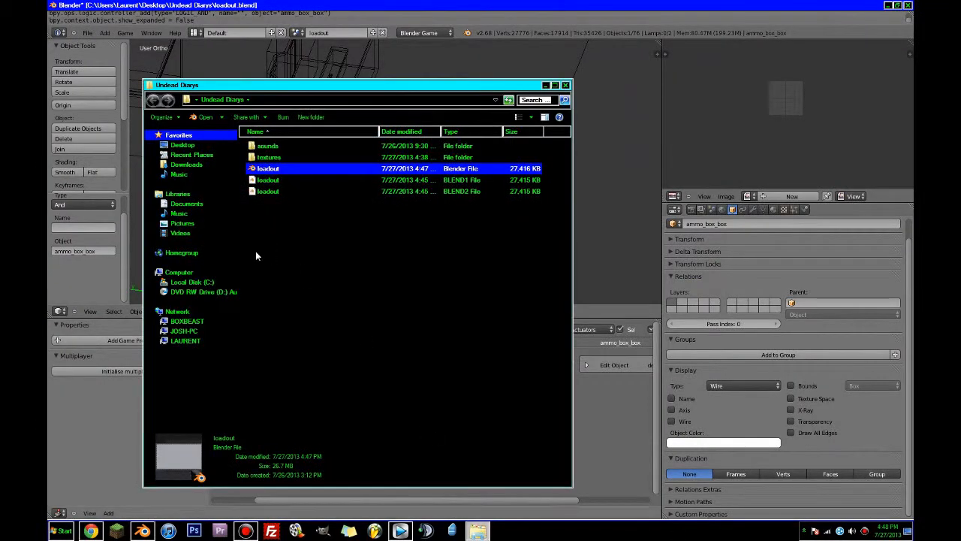
double_click(268, 148)
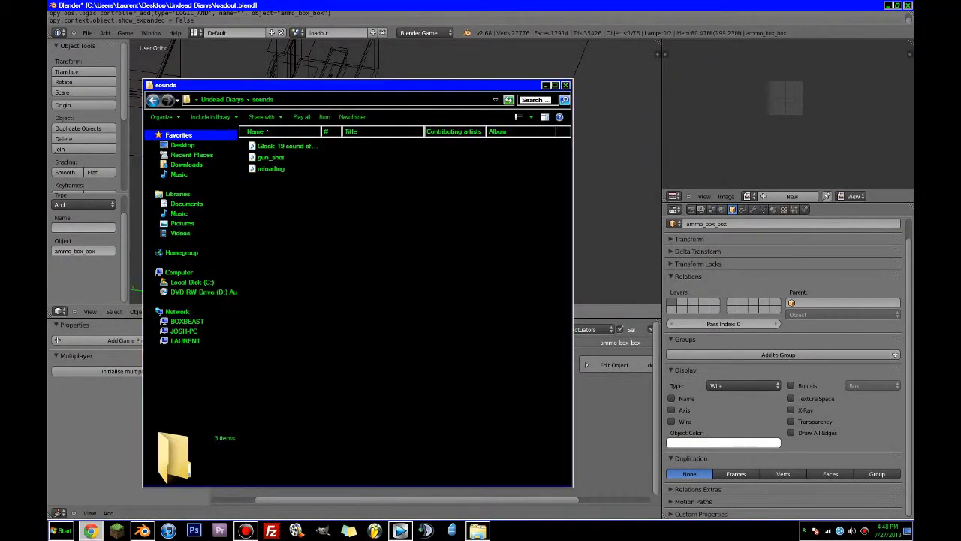
key("ctrl+v")
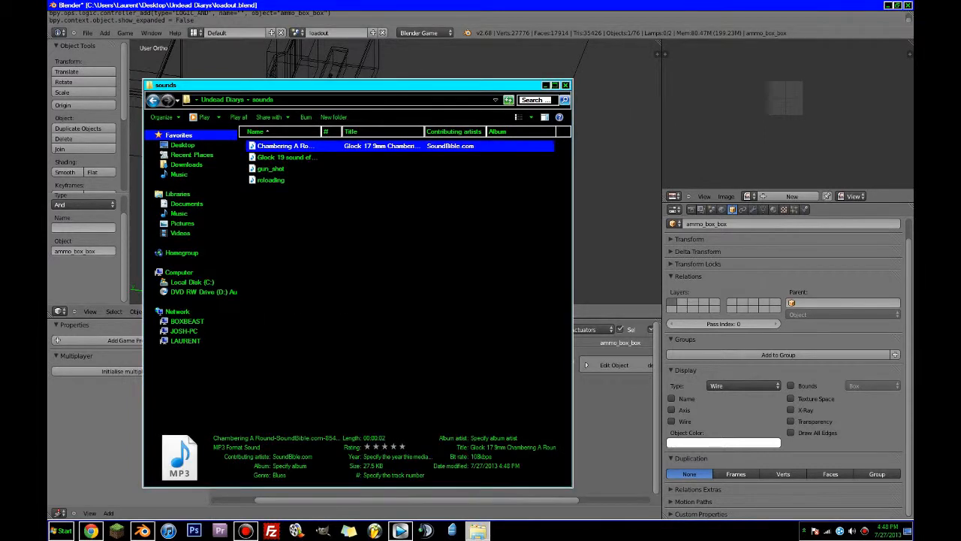
- Rename the Chambering A Round sound file to pickup_ammo
right_click(318, 147)
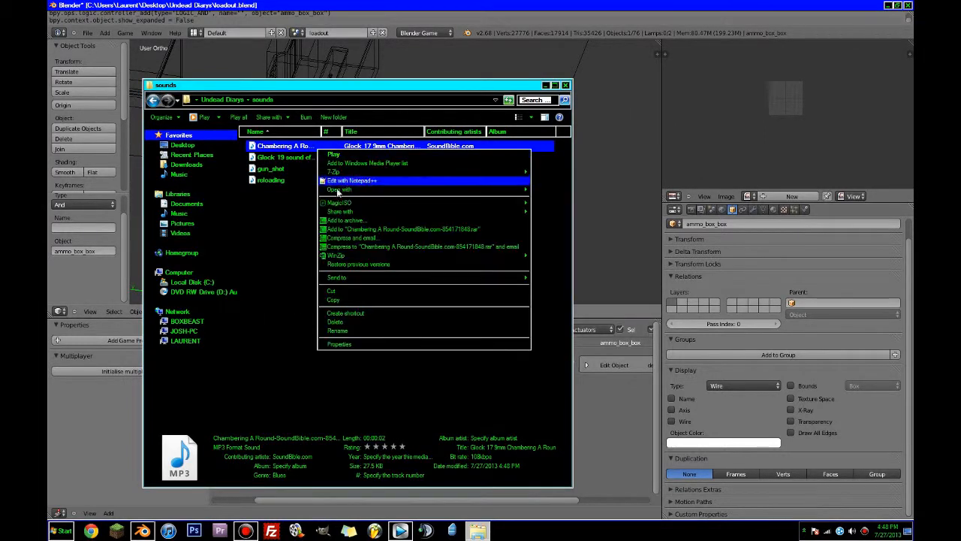
left_click(362, 330)
type("pickup")
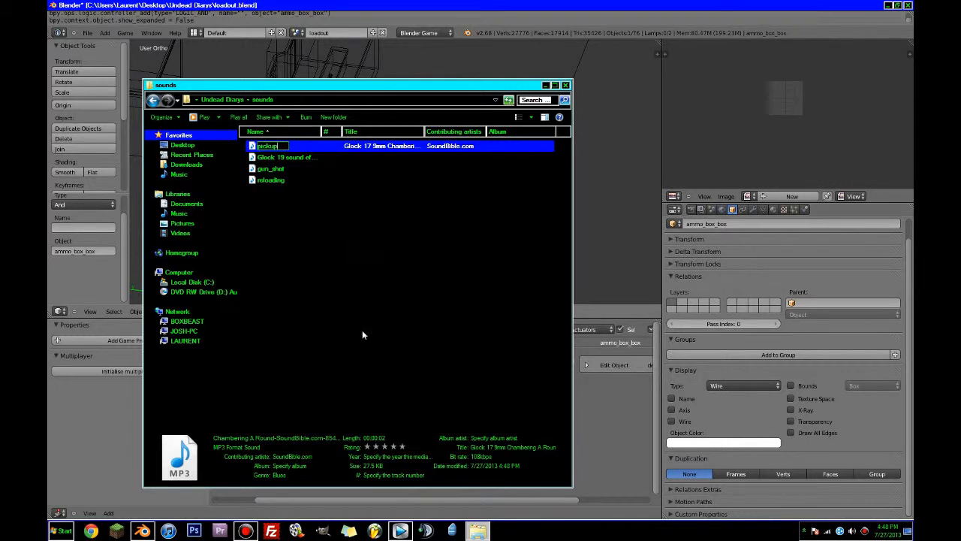
type("_ammo")
key("Return")
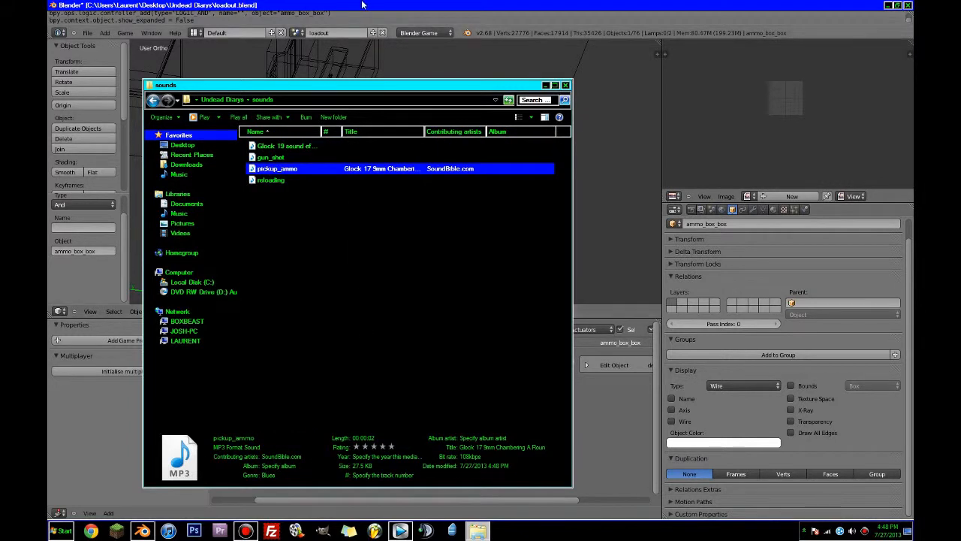
- Switch back to Blender, add a Sound actuator to ammo_box_box and load pickup_ammo.mp3 into it
left_click(393, 5)
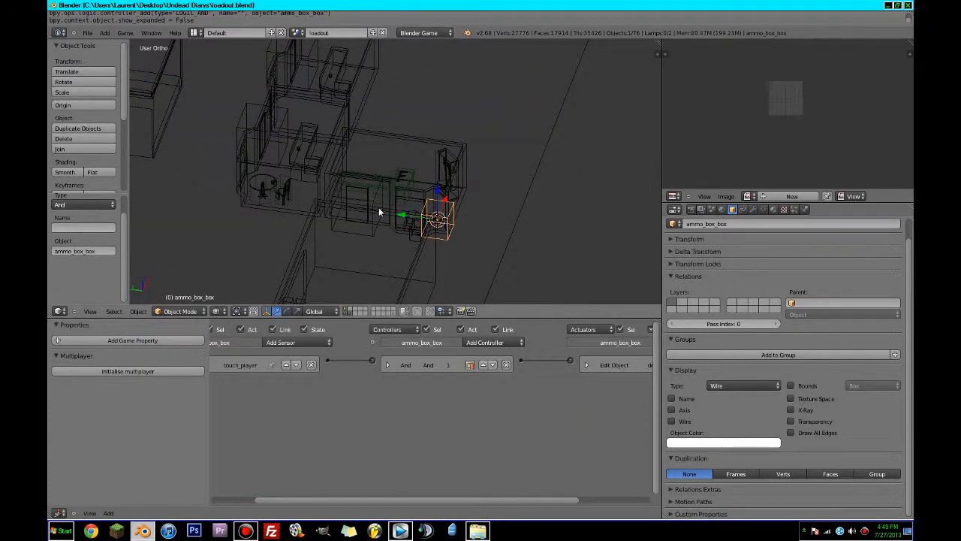
scroll(420, 233, "up", 3)
middle_click_drag(429, 239, 315, 199, "shift")
scroll(315, 199, "up", 4)
scroll(403, 249, "down", 3)
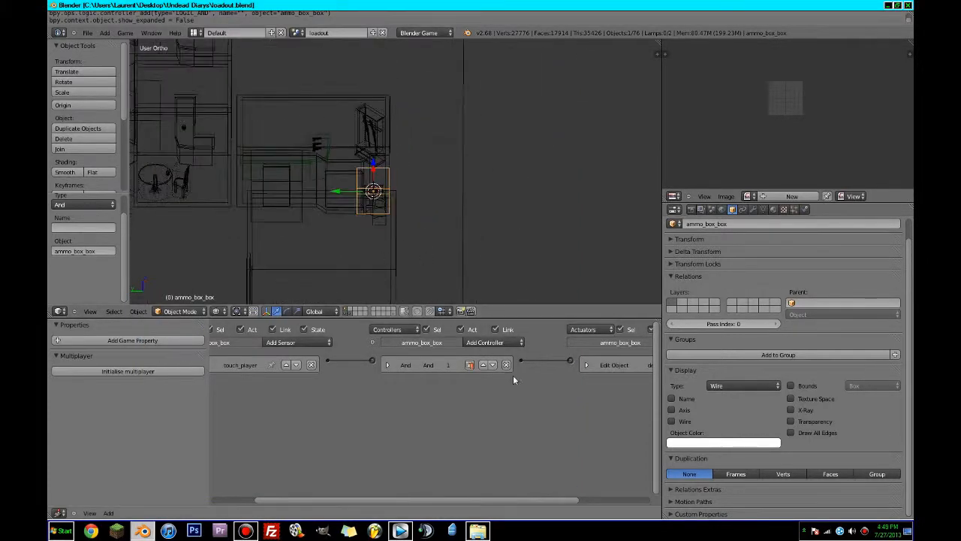
scroll(518, 373, "down", 4)
left_click(600, 342)
left_click(604, 461)
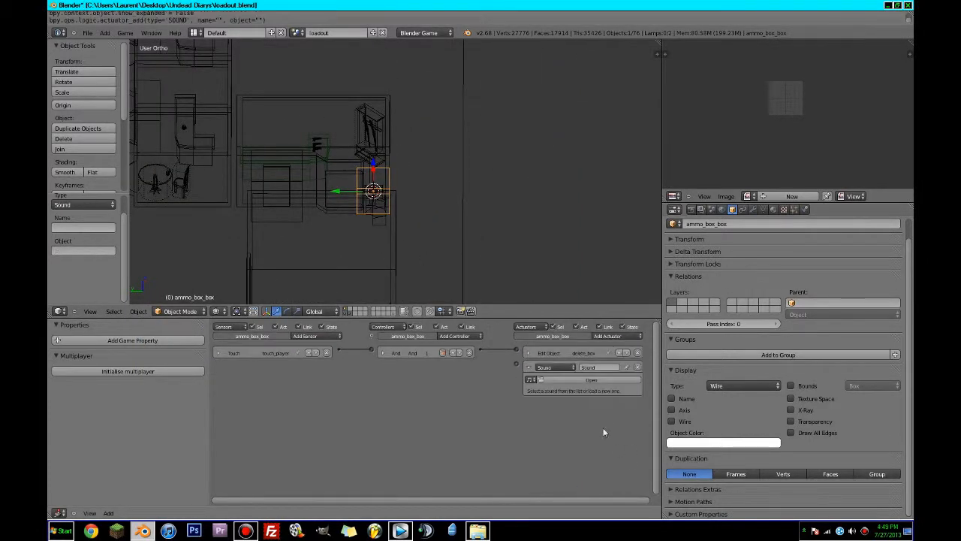
left_click(592, 382)
double_click(240, 101)
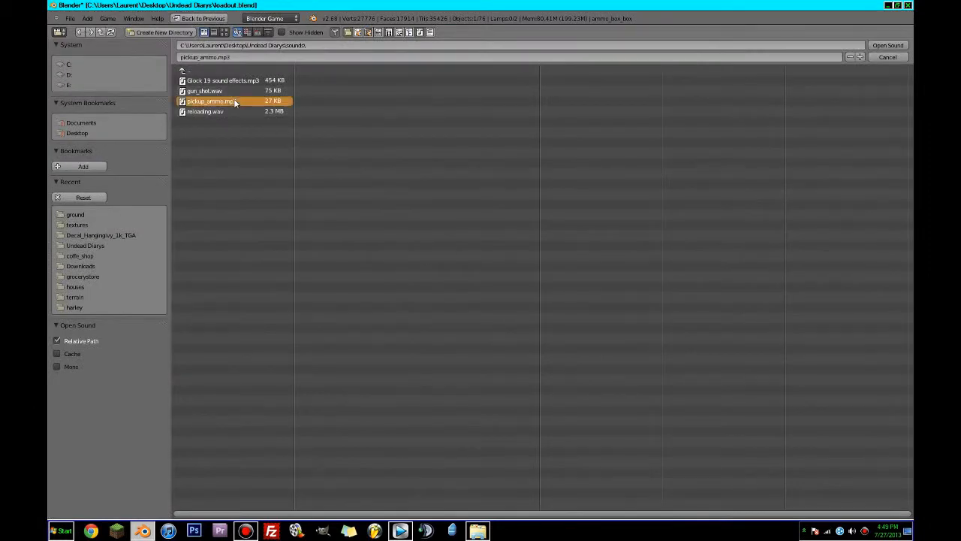
- Enable 3D Sound on the Sound actuator, set its volume to 0.7 and its play mode to Play End
left_click(540, 413)
left_click(559, 398)
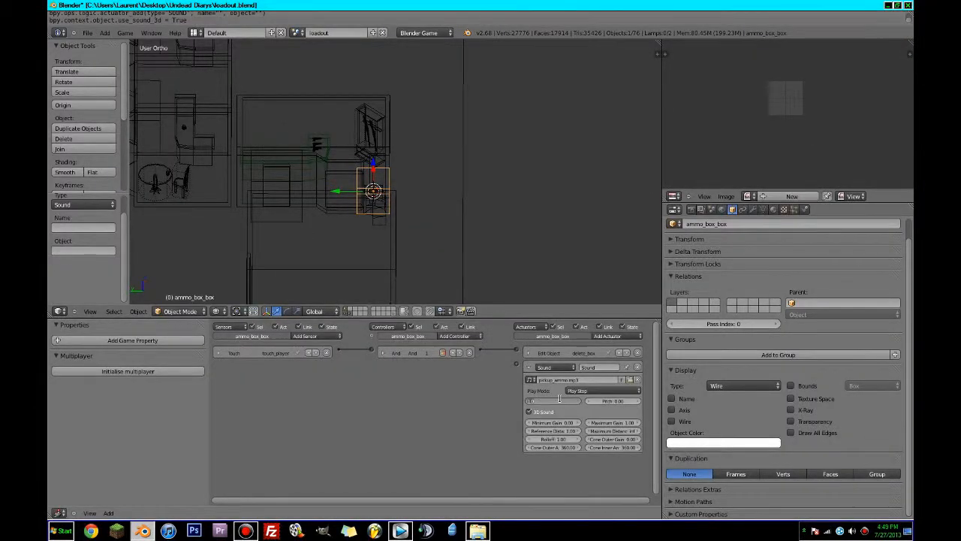
type("0.7")
key("Return")
left_click(579, 391)
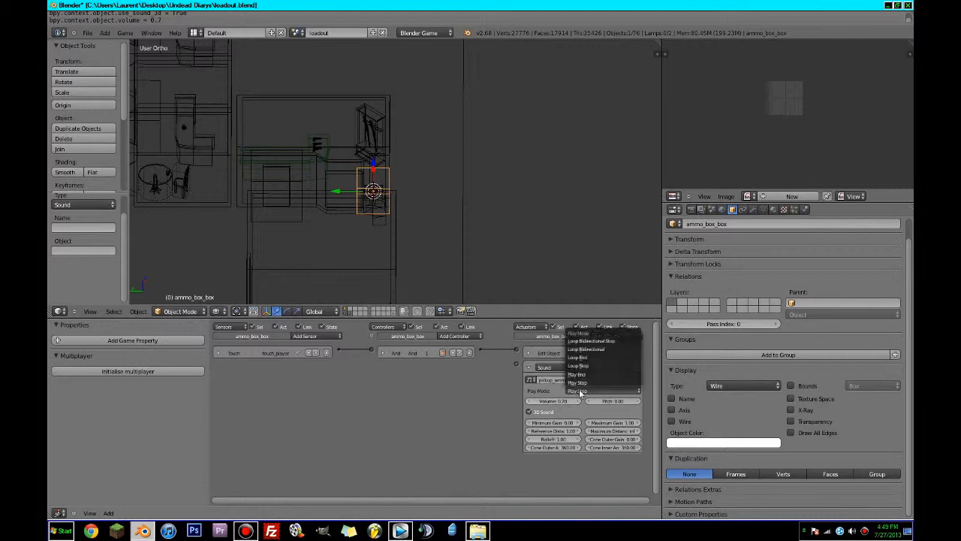
left_click(587, 374)
left_click(531, 368)
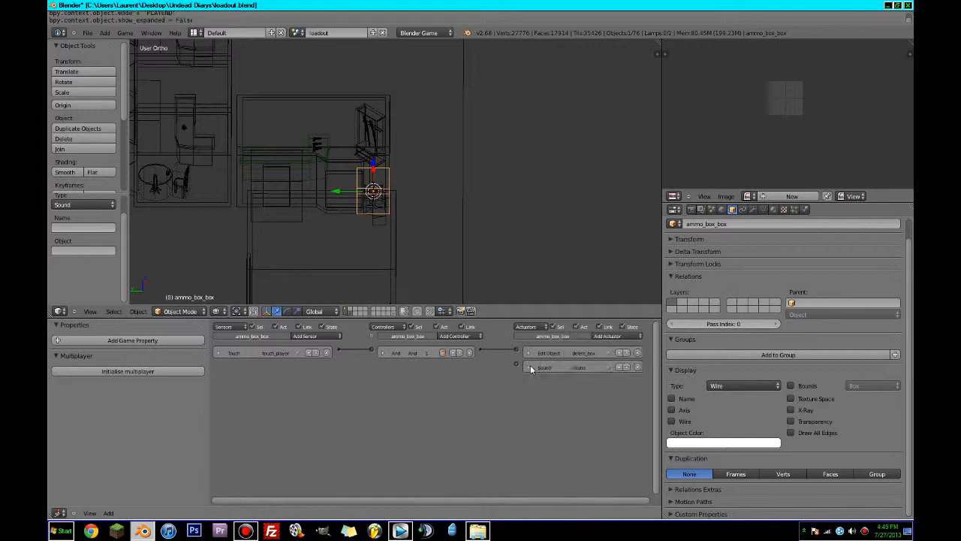
- Name the Sound actuator pick_up_sound, collapse it and connect it to the And controller
left_click(530, 368)
left_click(599, 366)
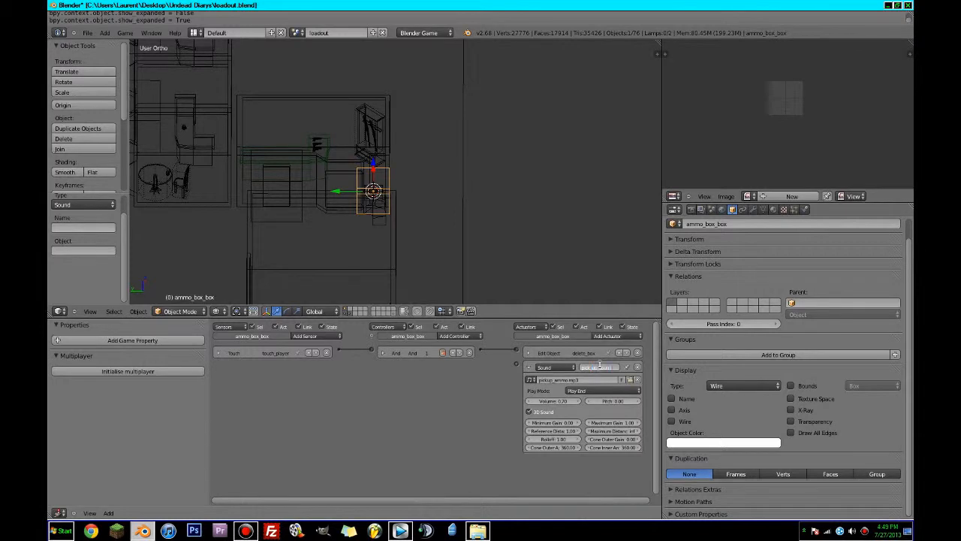
key("Return")
left_click(522, 366)
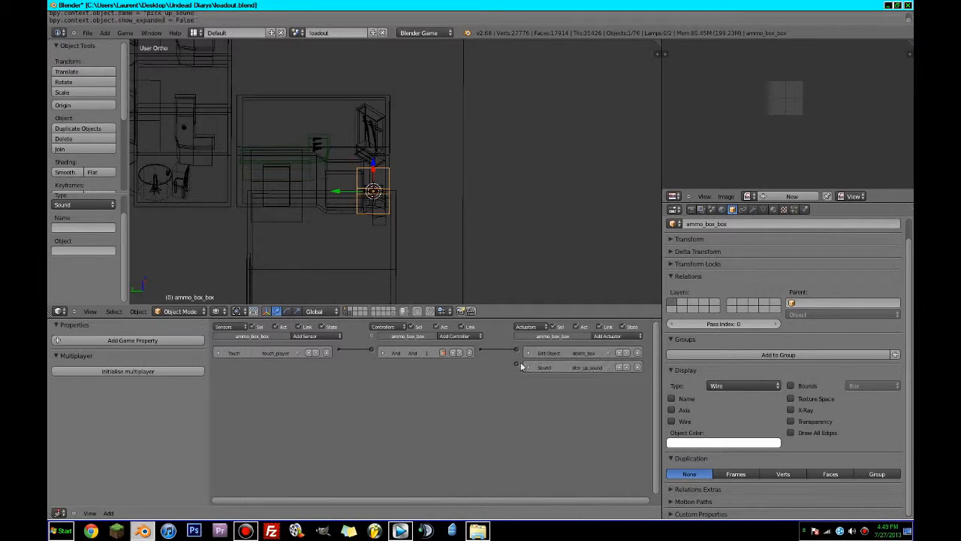
left_click_drag(515, 364, 516, 366)
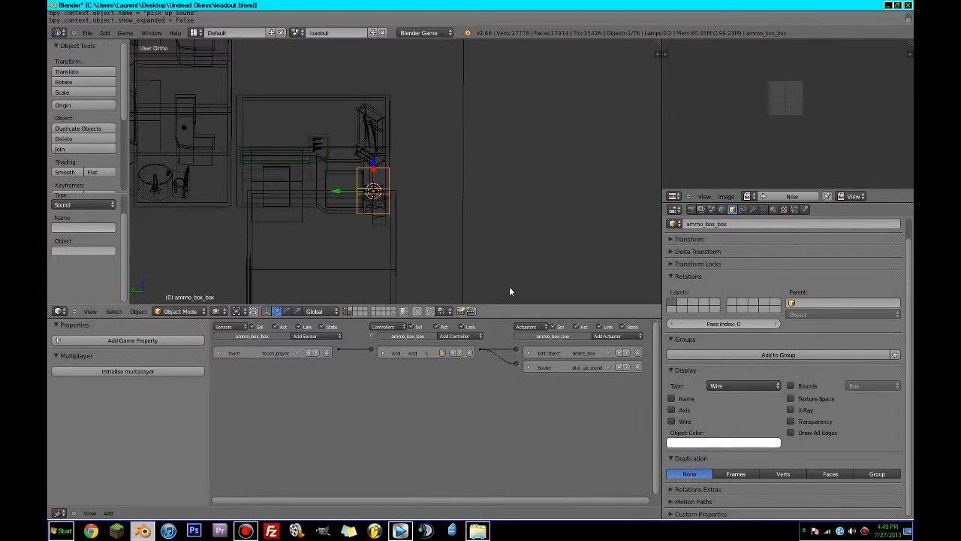
- Maximize the 3D view in camera perspective and start the game to test the ammo pickup
scroll(515, 264, "down", 2)
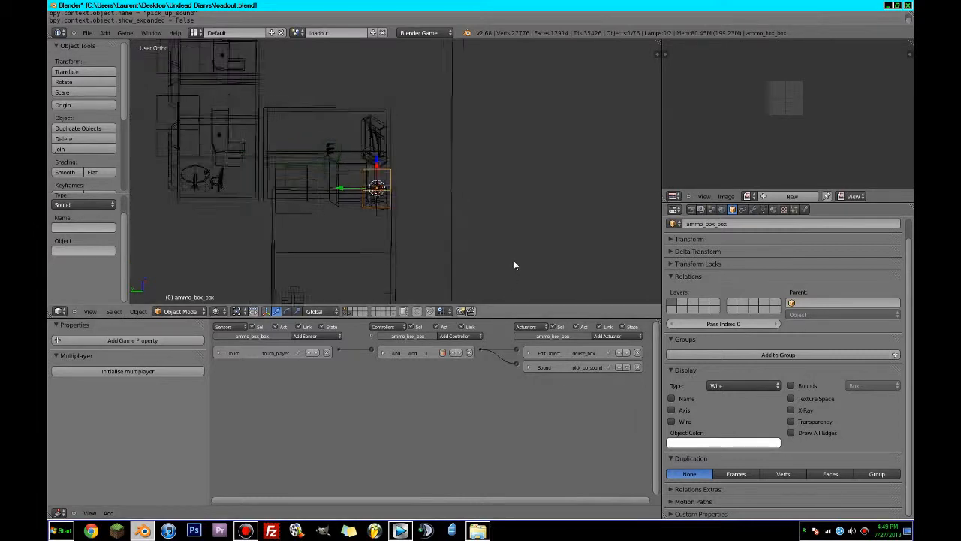
middle_click_drag(515, 264, 424, 187)
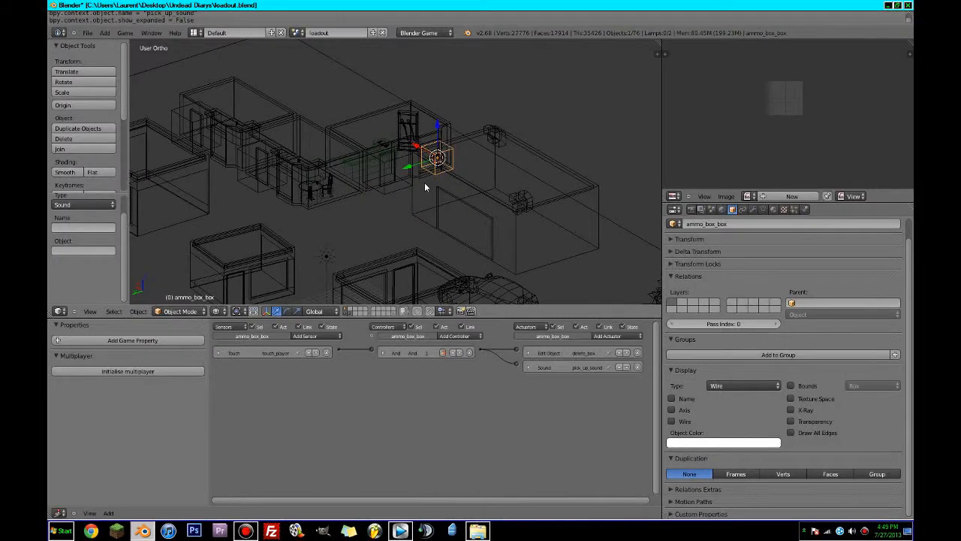
key("KP_0")
key("ctrl+Up")
scroll(502, 265, "up", 3)
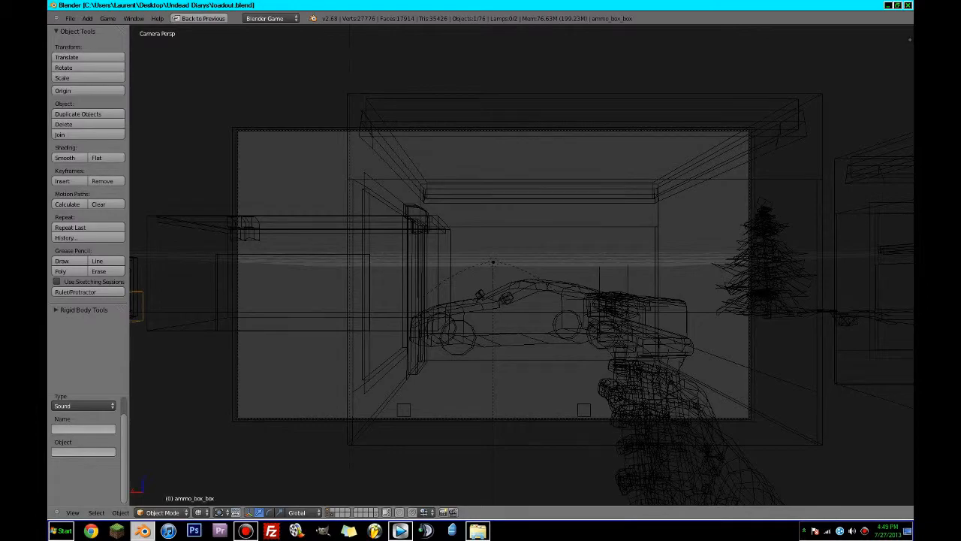
key("p")
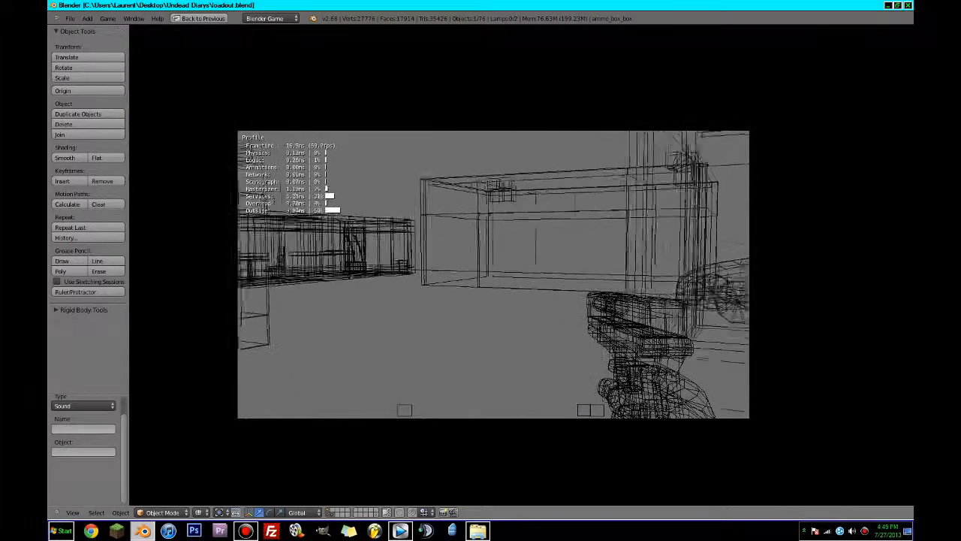
- Walk the player through the wireframe level to the shop's ammo box to test the pickup, and end the game
key("w")
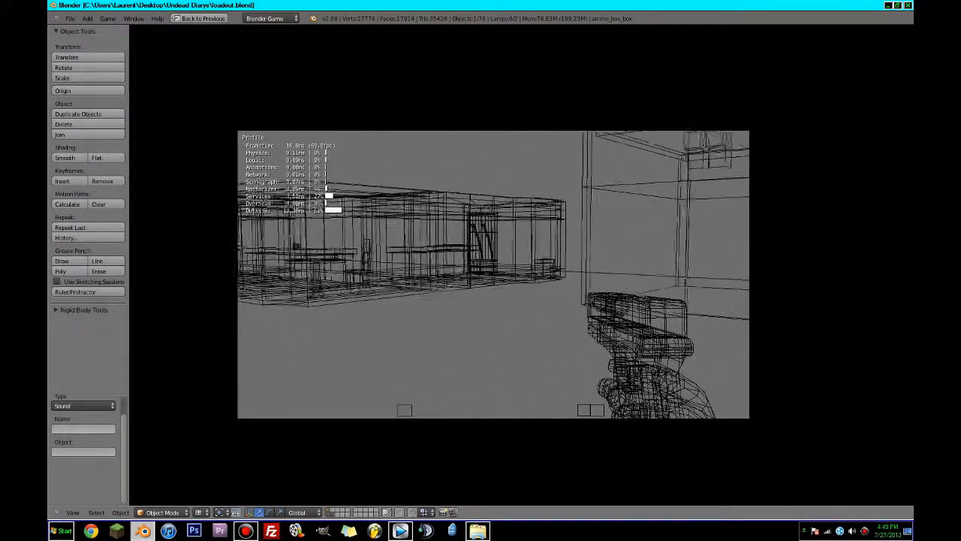
key("w")
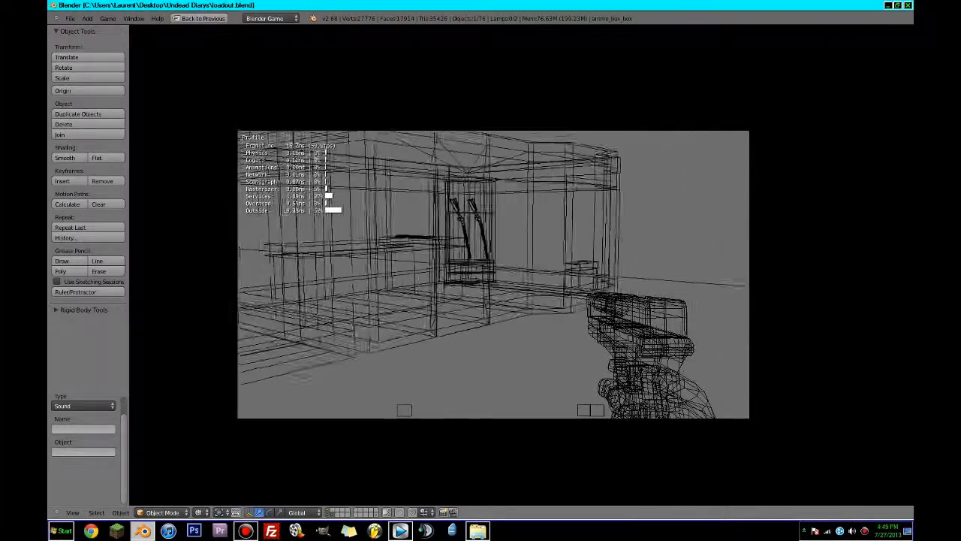
key("w")
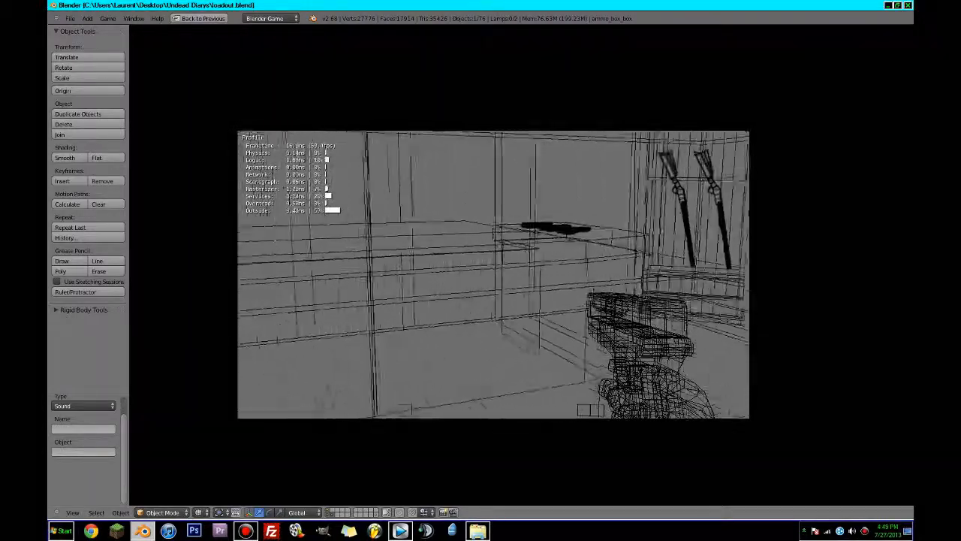
key("w")
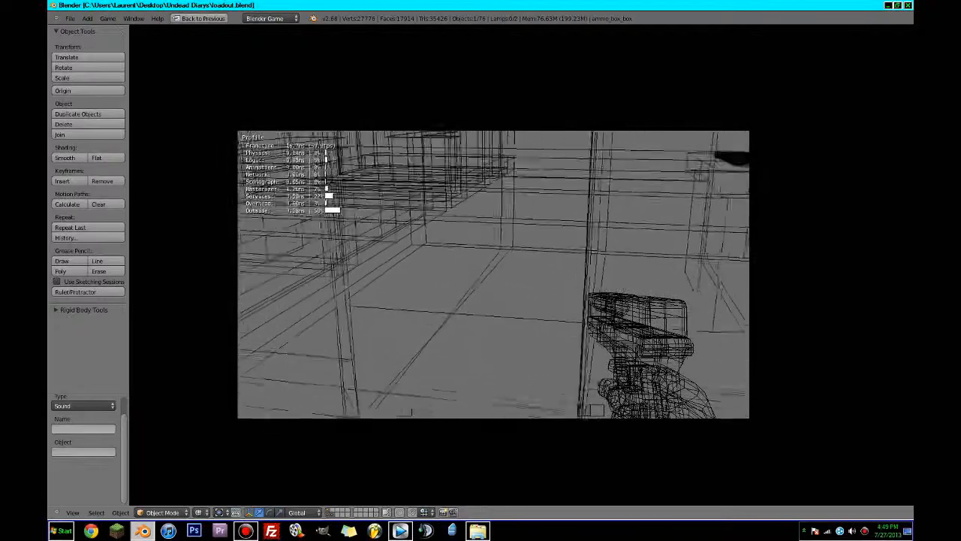
key("w")
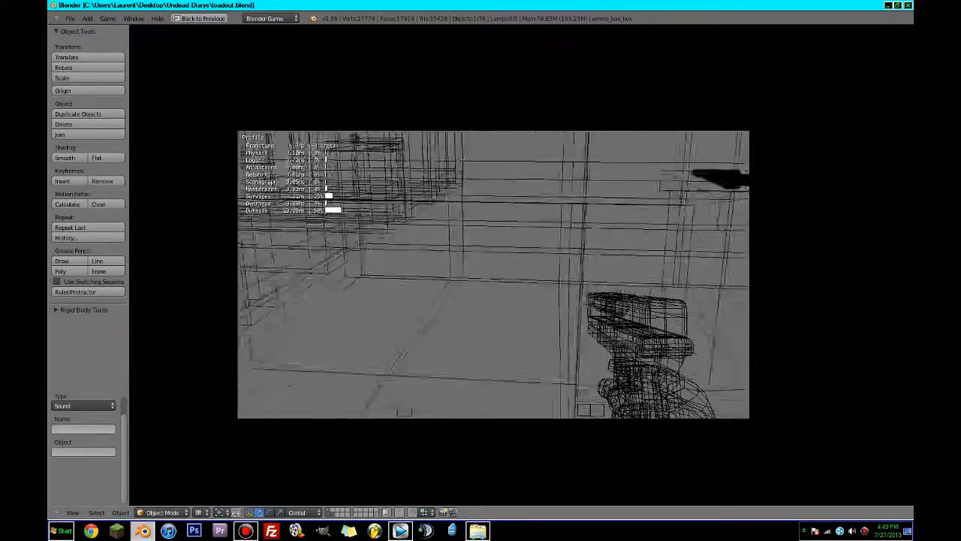
key("w")
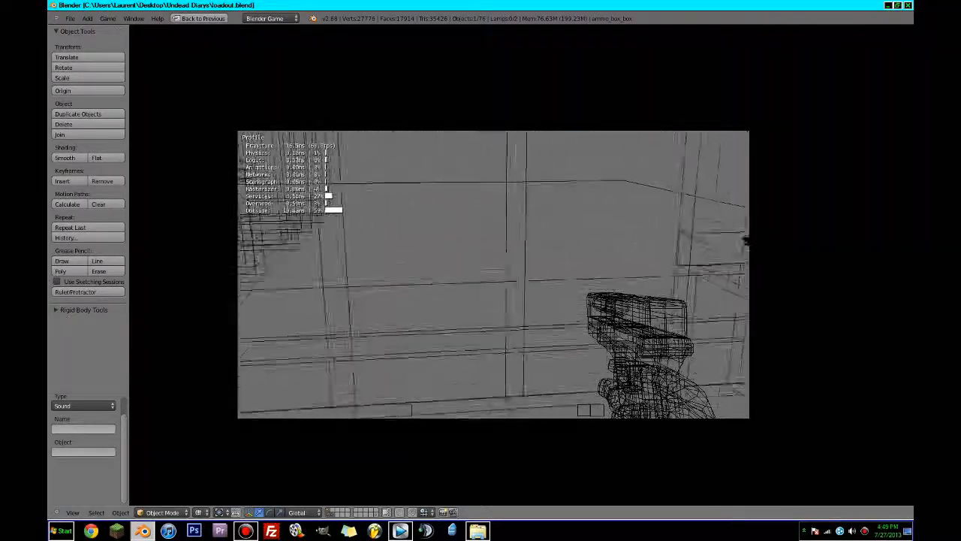
key("w")
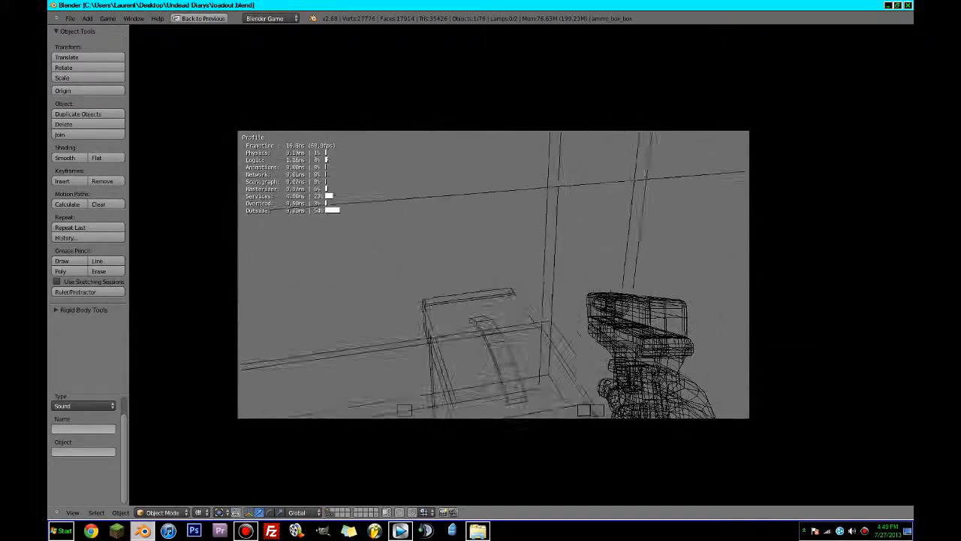
key("s")
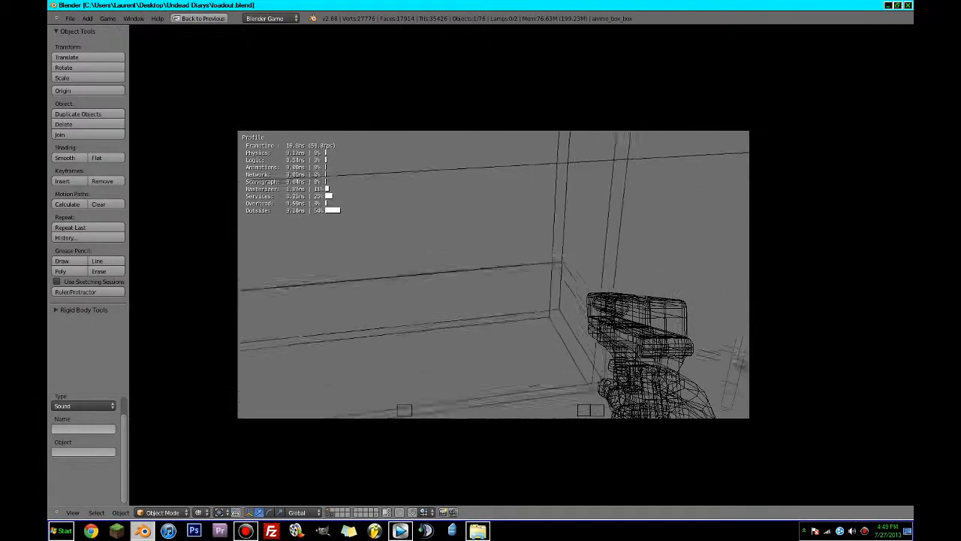
key("Escape")
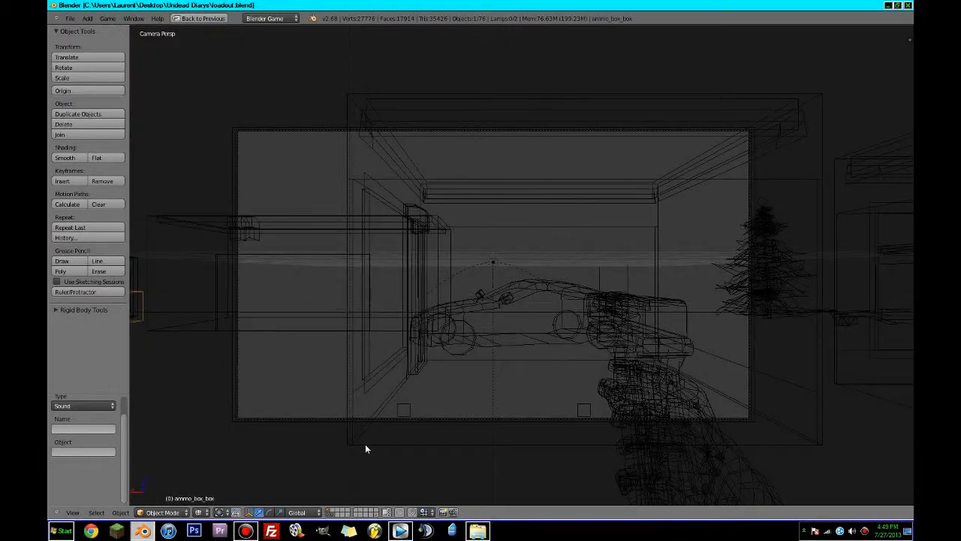
- Set the viewport shading to Texture and run the game again, walking the player towards the shop door before ending it
left_click(201, 513)
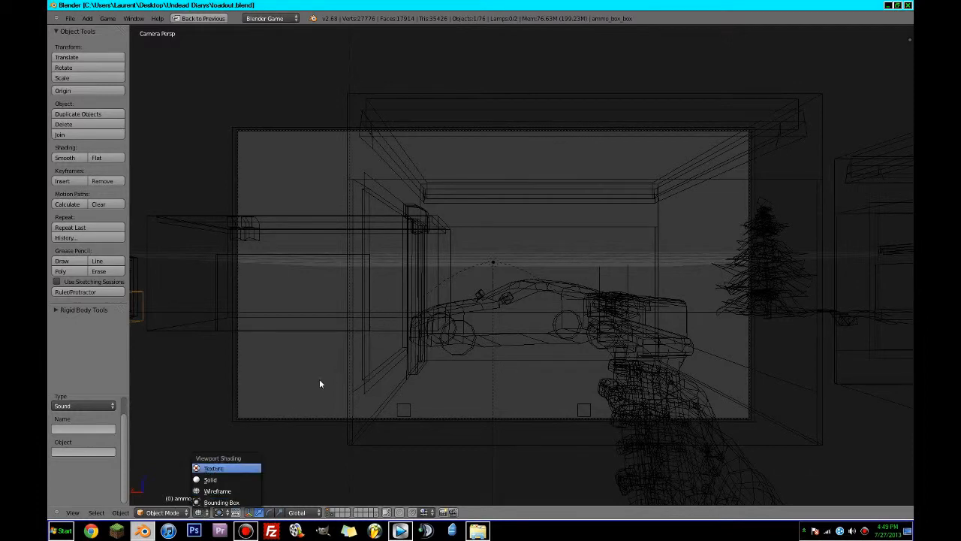
key("p")
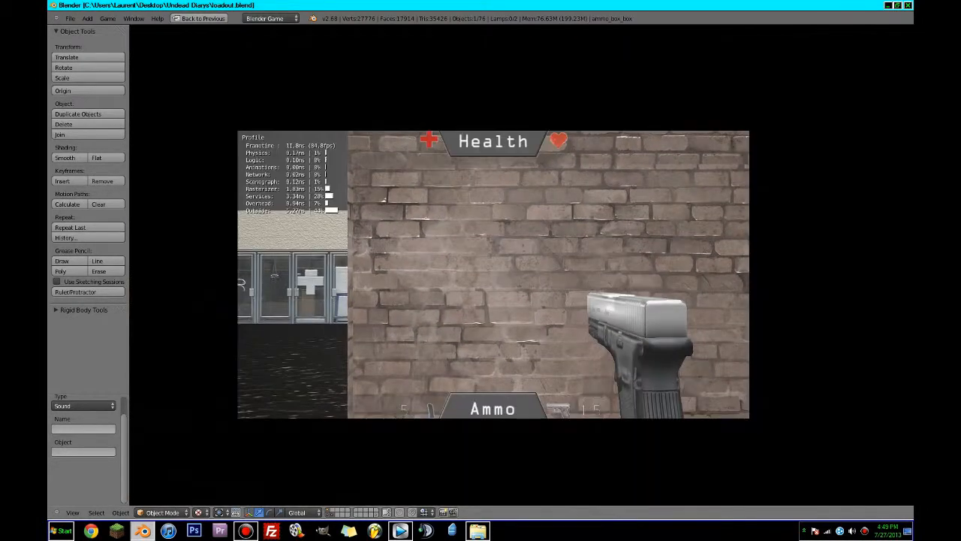
key("w")
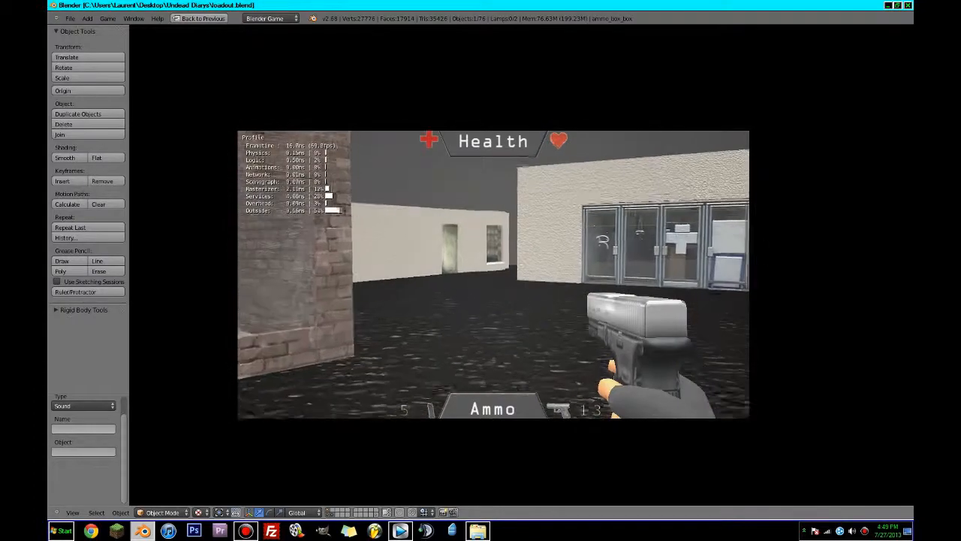
key("w")
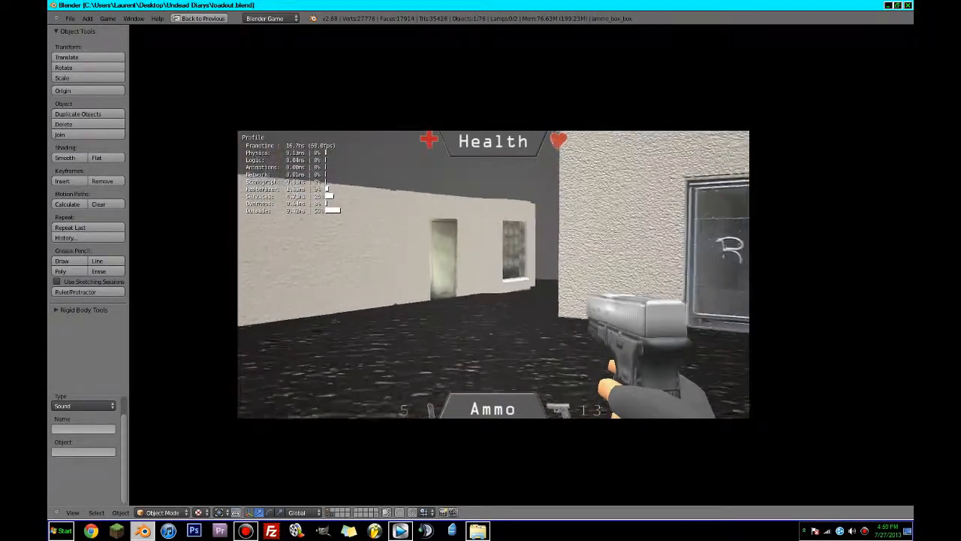
key("w")
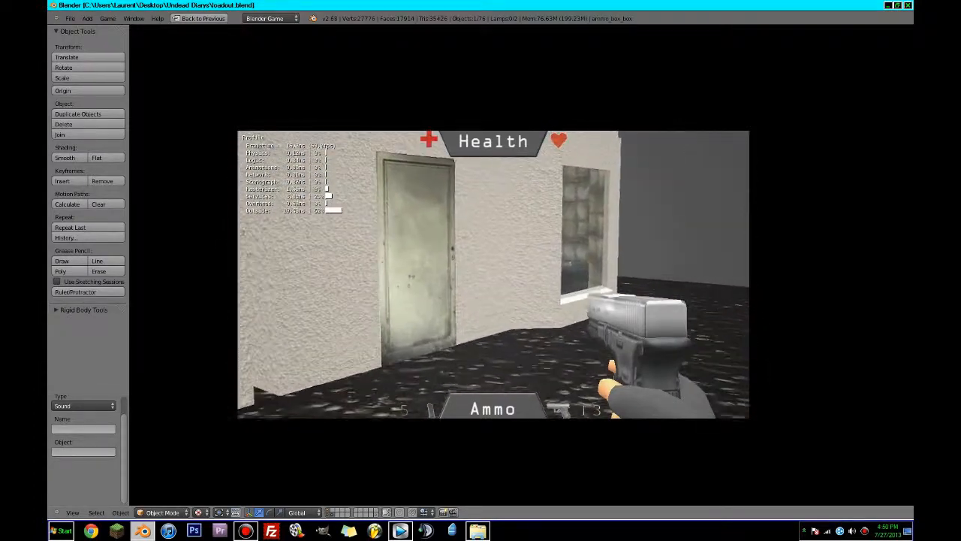
key("Escape")
- Restore the full layout, expand ammo_box_box's pick_up_sound actuator and reselect Play End as its play mode
key("ctrl+Up")
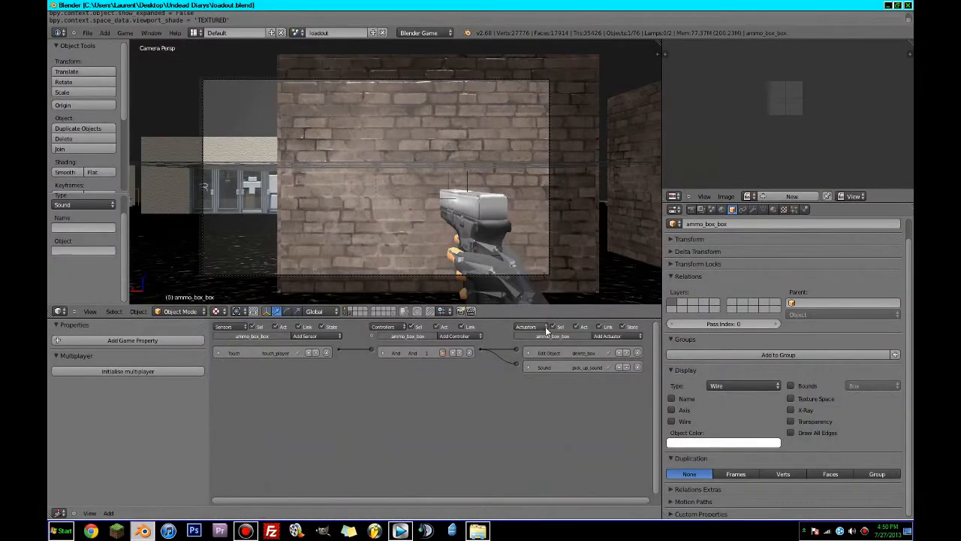
left_click(527, 367)
left_click(580, 390)
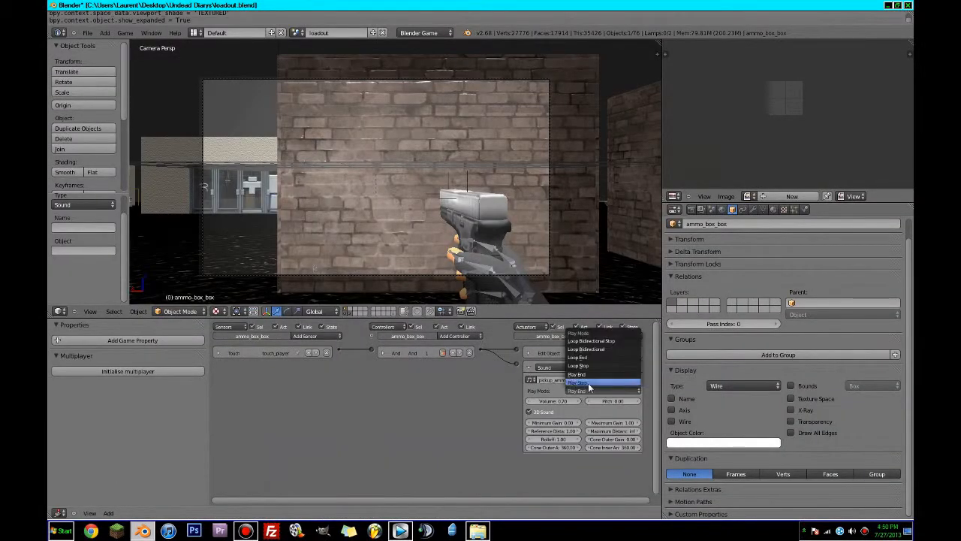
left_click(575, 373)
- Select bullet_adder at the gun's muzzle in wireframe view and examine the settings of its gun_shot Sound actuator
right_click(433, 196)
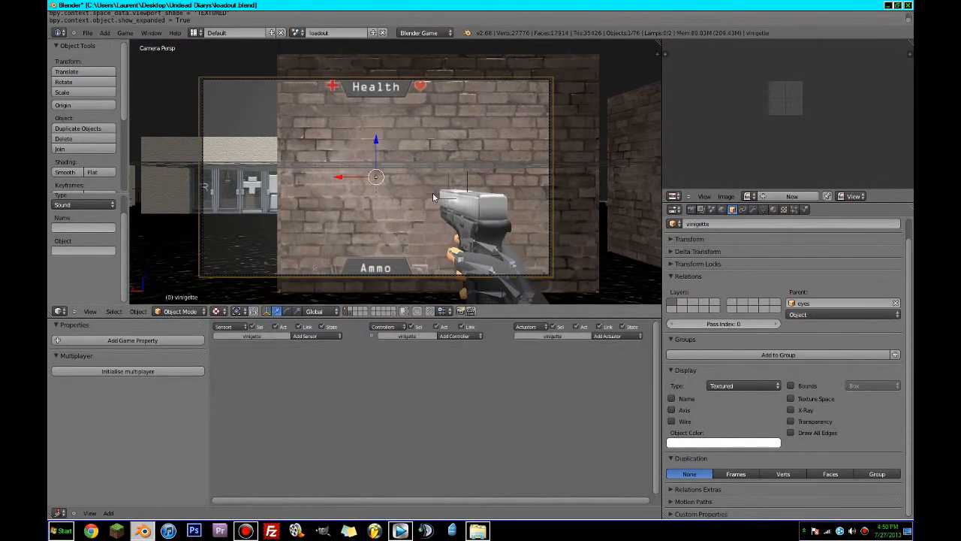
right_click(433, 198)
right_click(434, 198)
right_click(436, 199)
middle_click_drag(436, 199, 368, 227)
scroll(368, 226, "down", 2)
middle_click_drag(218, 214, 387, 205, "shift")
scroll(387, 206, "up", 7)
middle_click_drag(364, 241, 388, 211, "shift")
scroll(383, 212, "up", 6)
key("z")
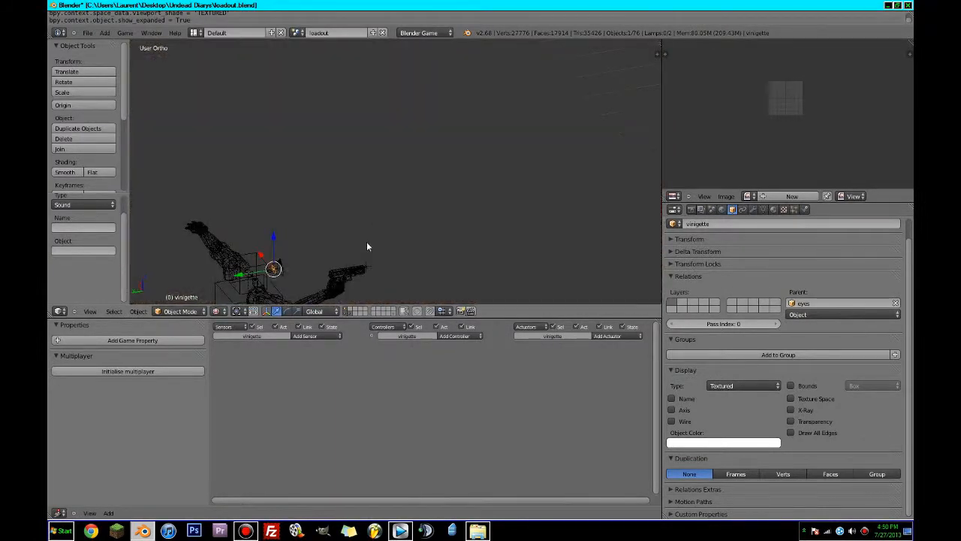
right_click(367, 267)
left_click(534, 383)
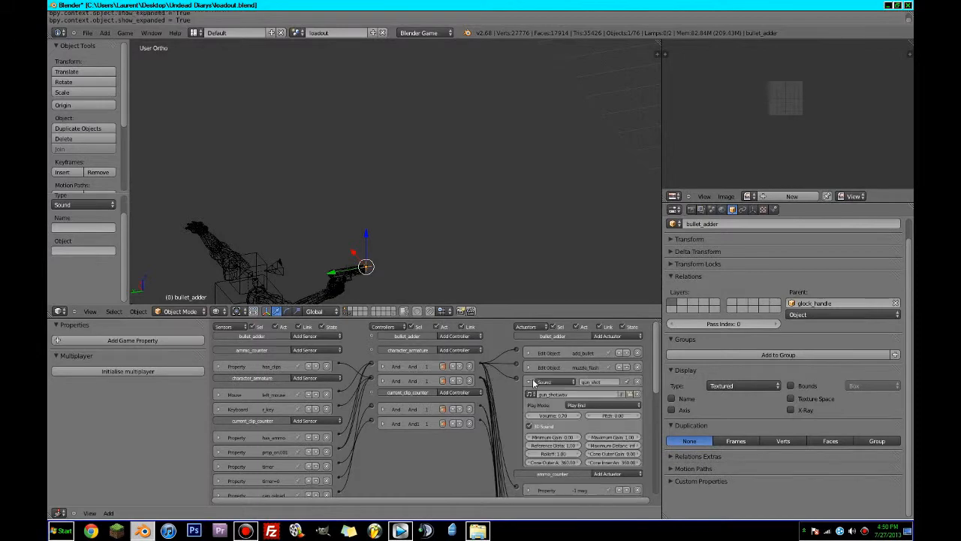
left_click(534, 382)
- Select ammo_box_box in the shop and disable 3D Sound on its pick_up_sound actuator
scroll(359, 266, "down", 9)
middle_click_drag(627, 60, 432, 168, "shift")
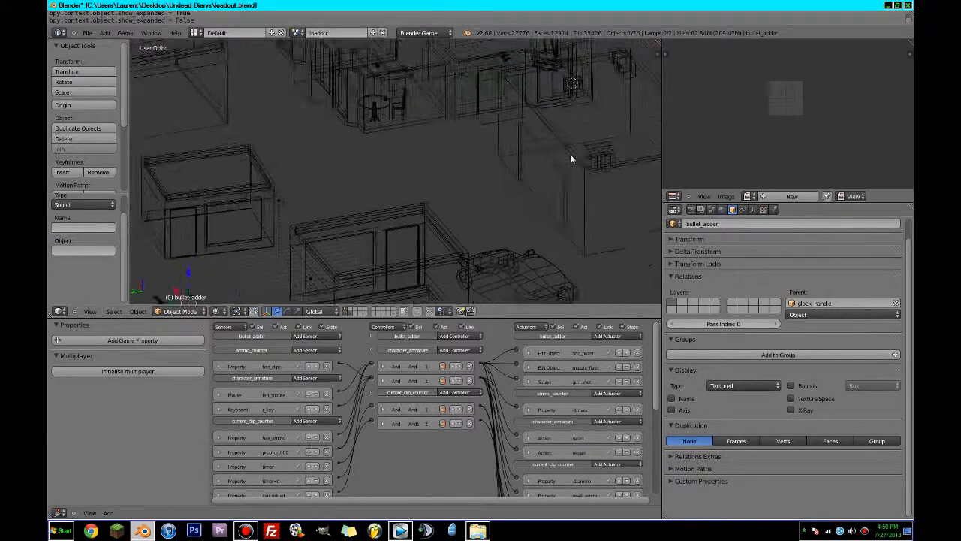
scroll(567, 135, "down", 1)
right_click(559, 103)
left_click(529, 367)
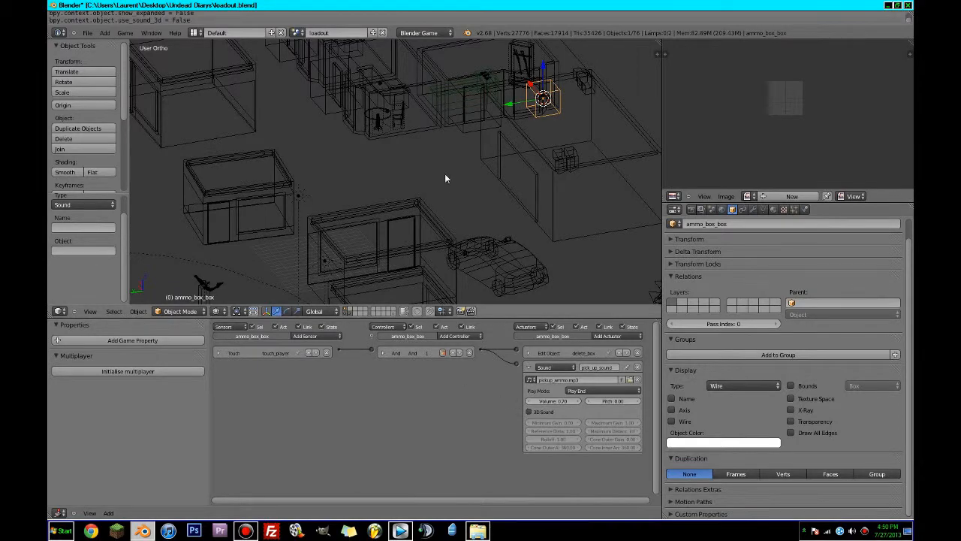
- Switch the 3D view to camera perspective, maximize it and save over loadout.blend
key("KP_0")
key("ctrl+Up")
key("space")
key("Return")
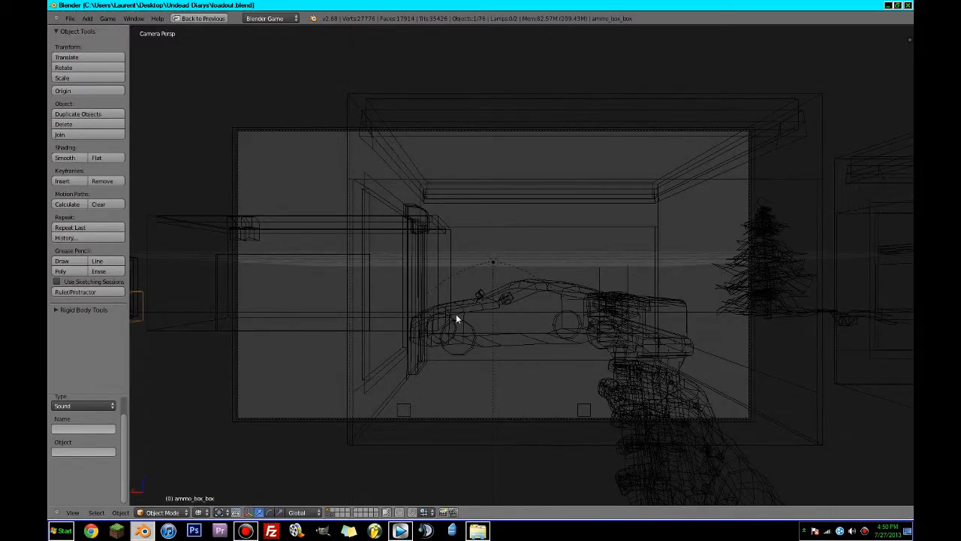
- Playtest the pickup again by walking the player into the shop's ammo box, and end the game
key("w")
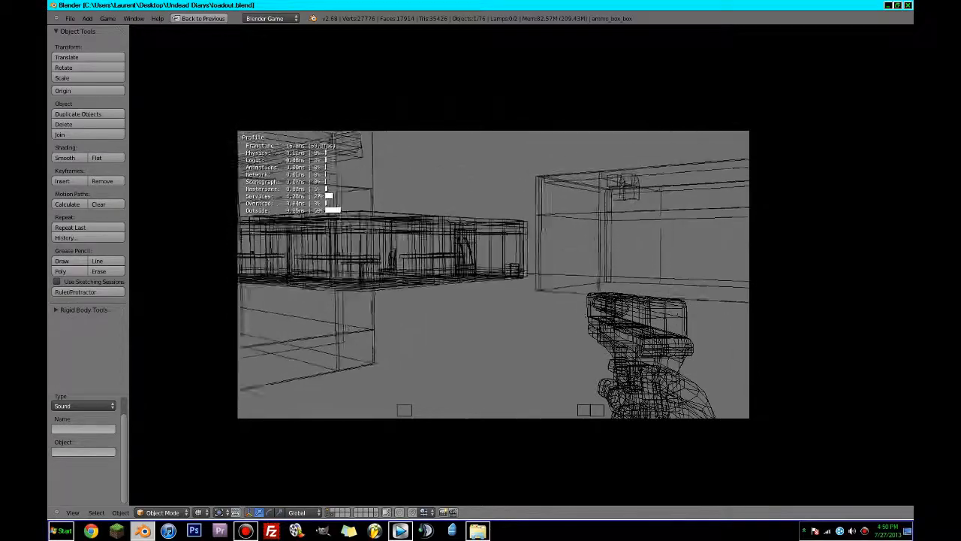
key("w")
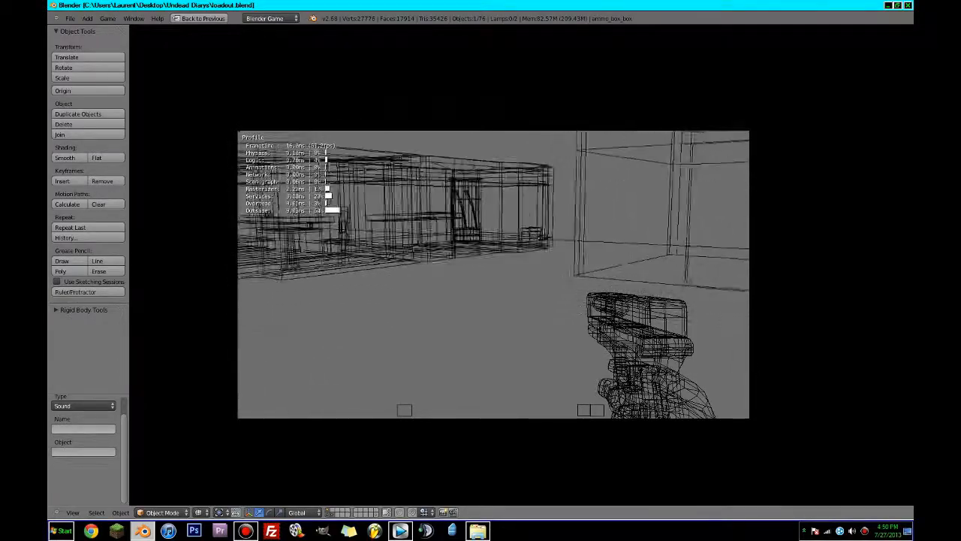
key("w")
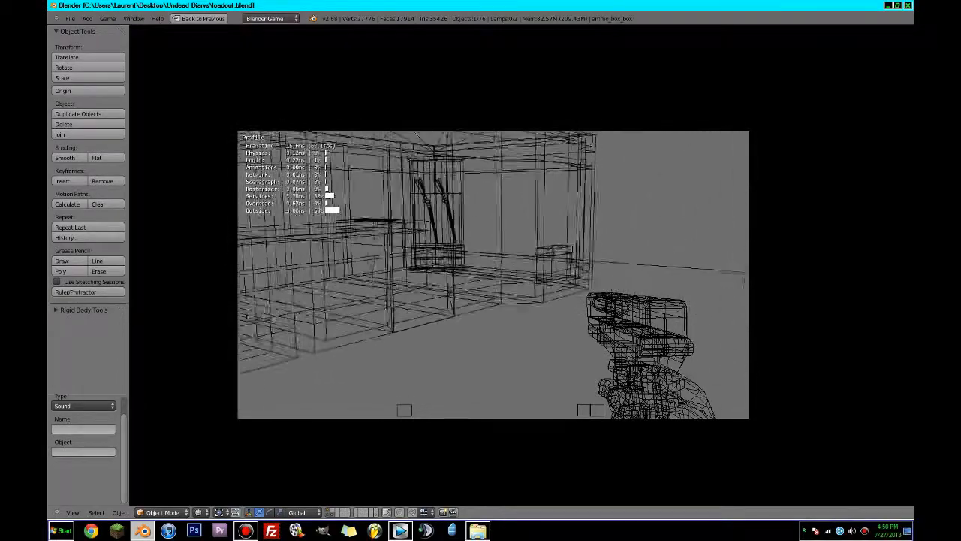
key("w")
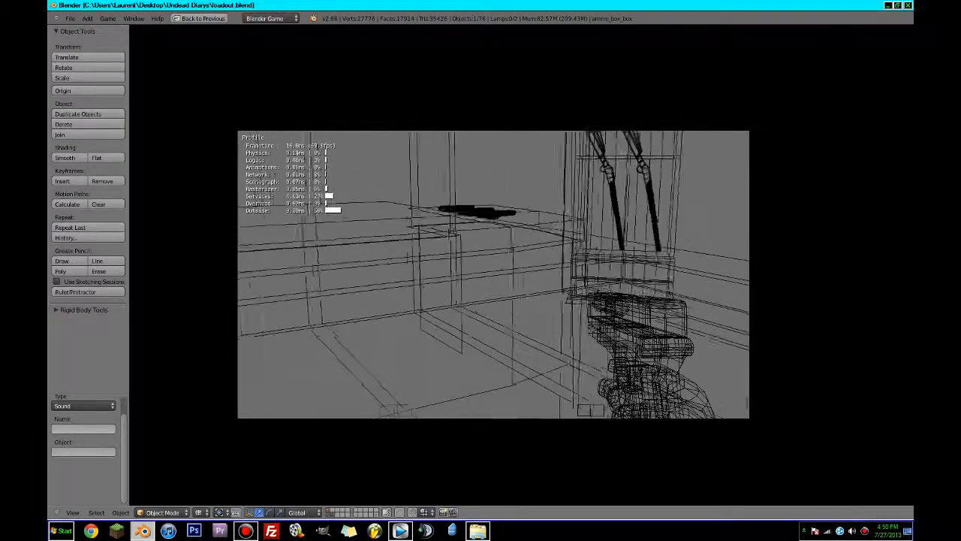
key("w")
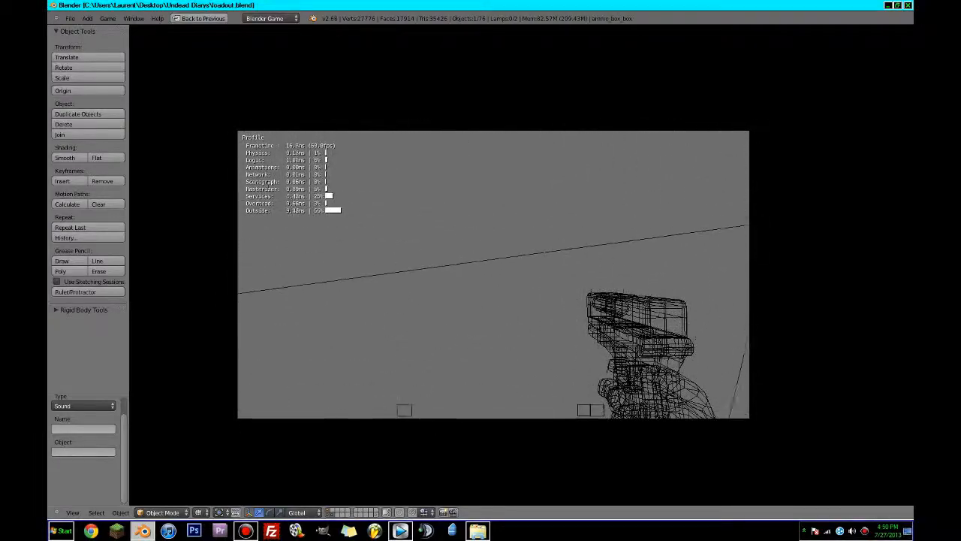
key("Escape")
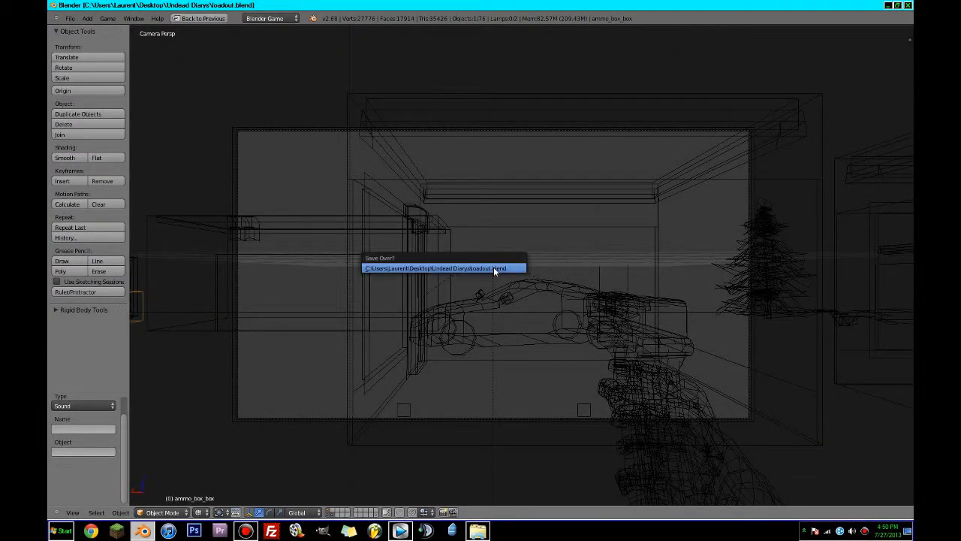
- Restore the full layout and remove the pick_up_sound actuator from ammo_box_box
key("ctrl+Up")
middle_click_drag(483, 210, 429, 269)
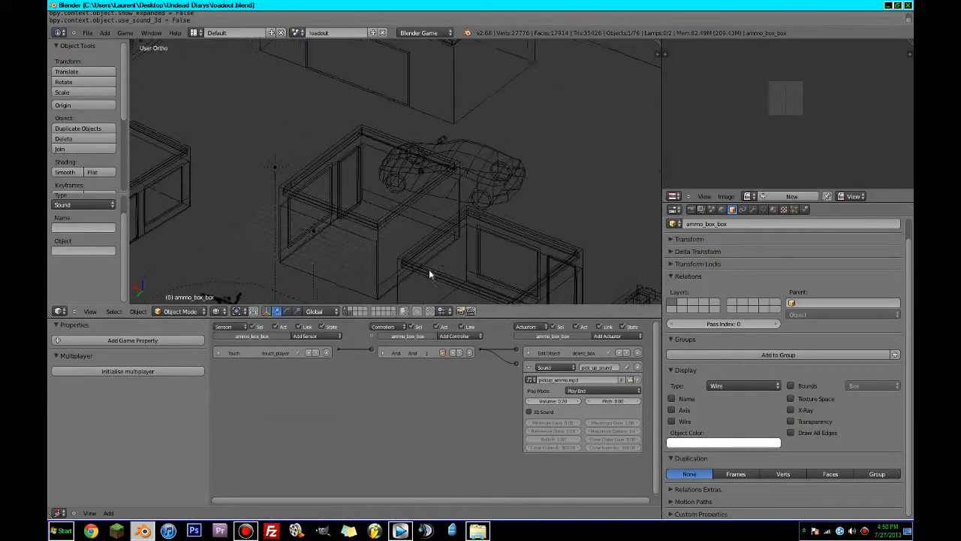
middle_click_drag(358, 185, 468, 336, "shift")
middle_click_drag(426, 61, 398, 191, "shift")
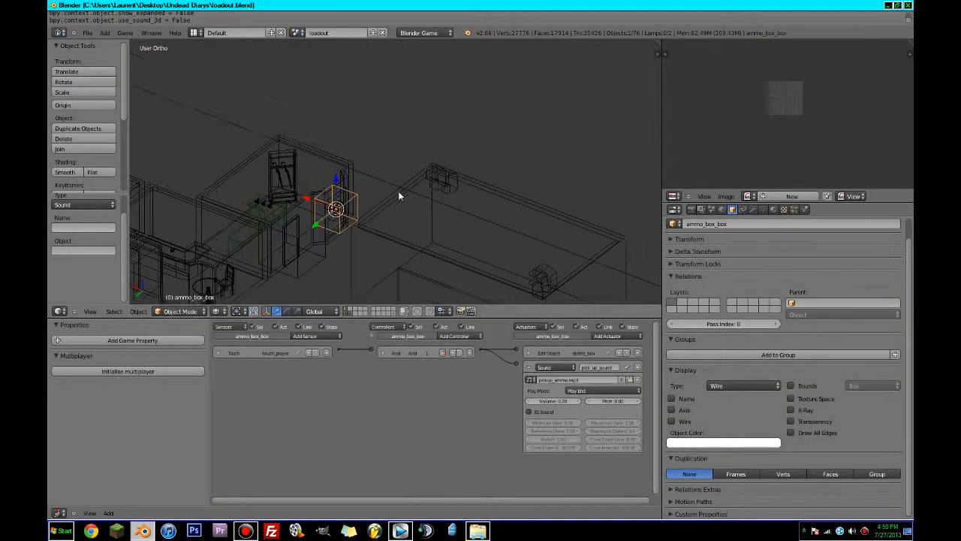
left_click(637, 368)
- Add ammo_counter to the selection in camera view alongside ammo_box_box and give it a new Property actuator
middle_click_drag(453, 213, 491, 129, "shift")
scroll(478, 225, "down", 4)
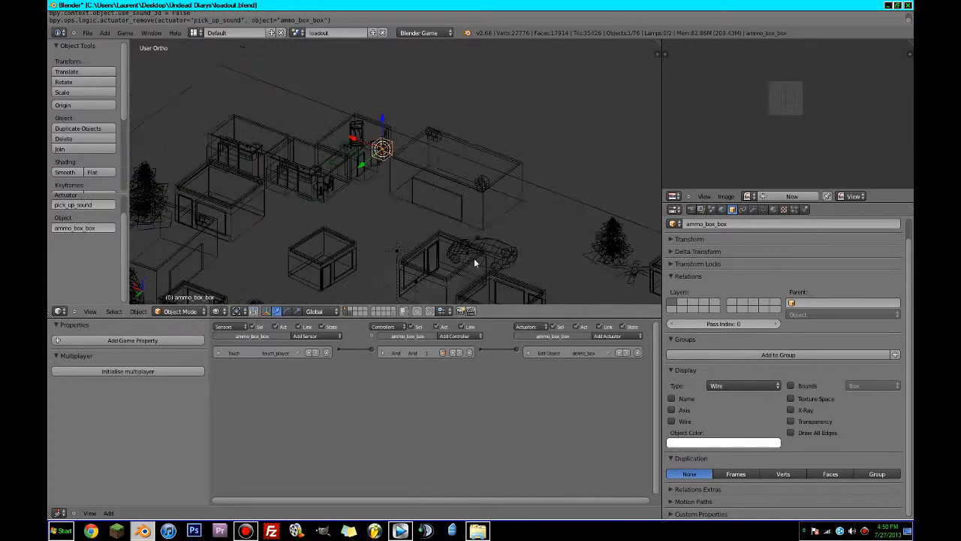
middle_click_drag(473, 261, 461, 151, "shift")
scroll(437, 191, "up", 5)
key("KP_0")
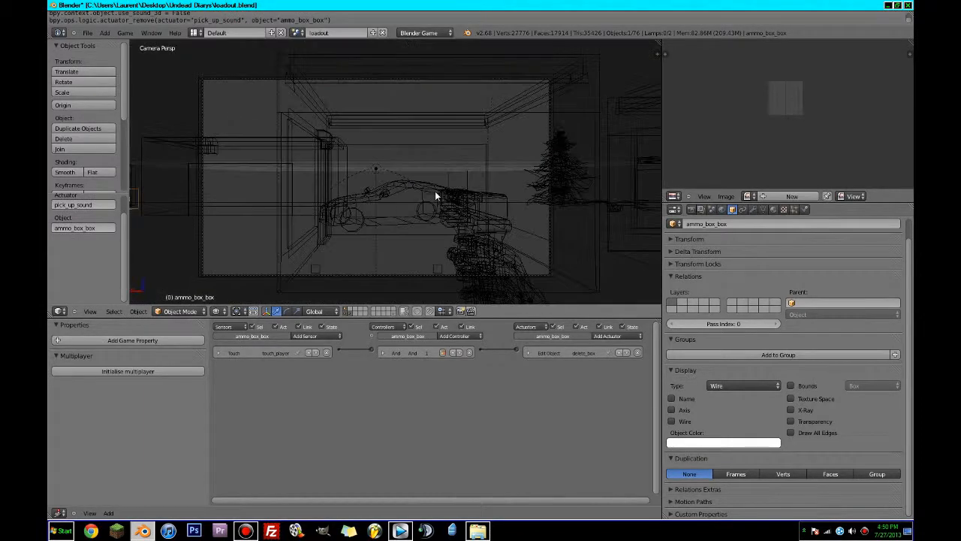
right_click(321, 229)
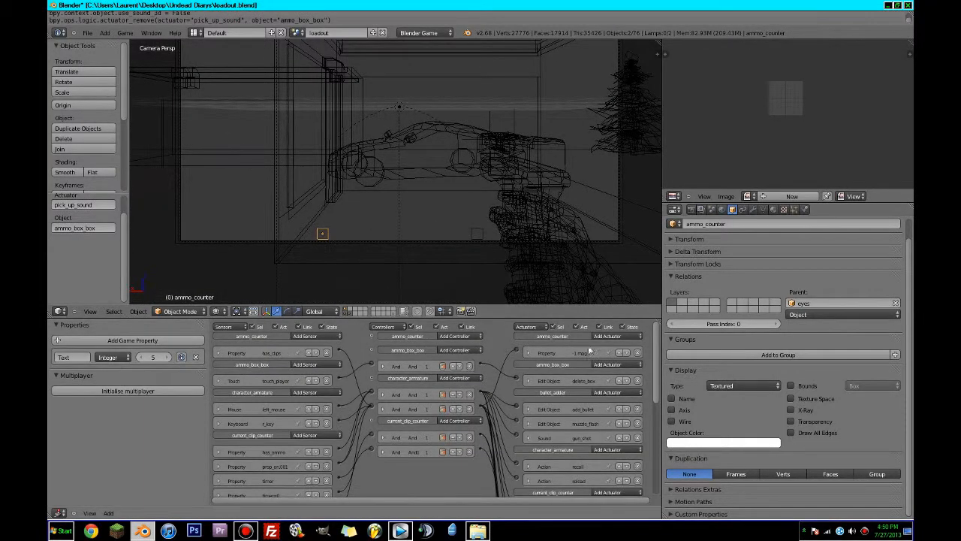
left_click(616, 335)
left_click(612, 419)
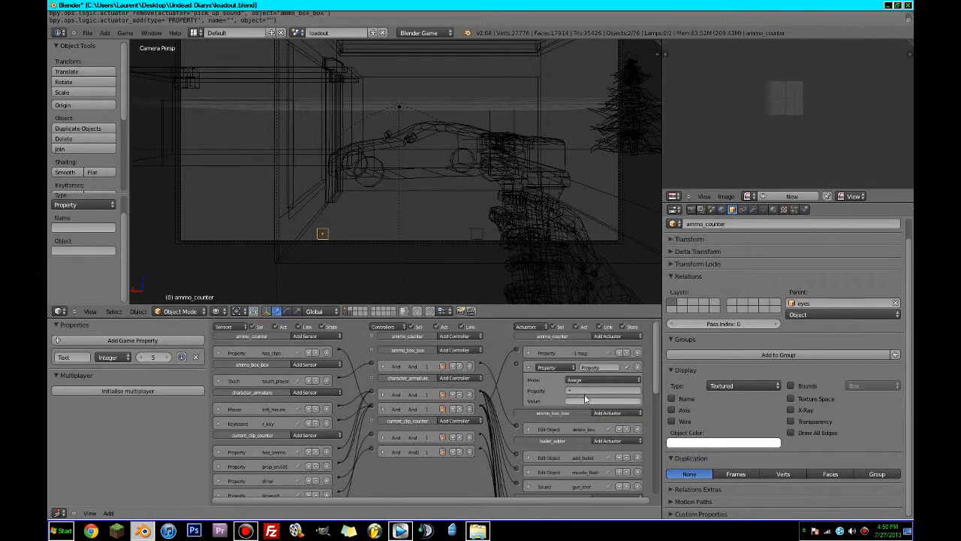
- Set the new Property actuator to Add 5 to Text, name it more mags and link it to ammo_box_box's And controller
left_click(591, 390)
left_click(578, 401)
left_click(587, 381)
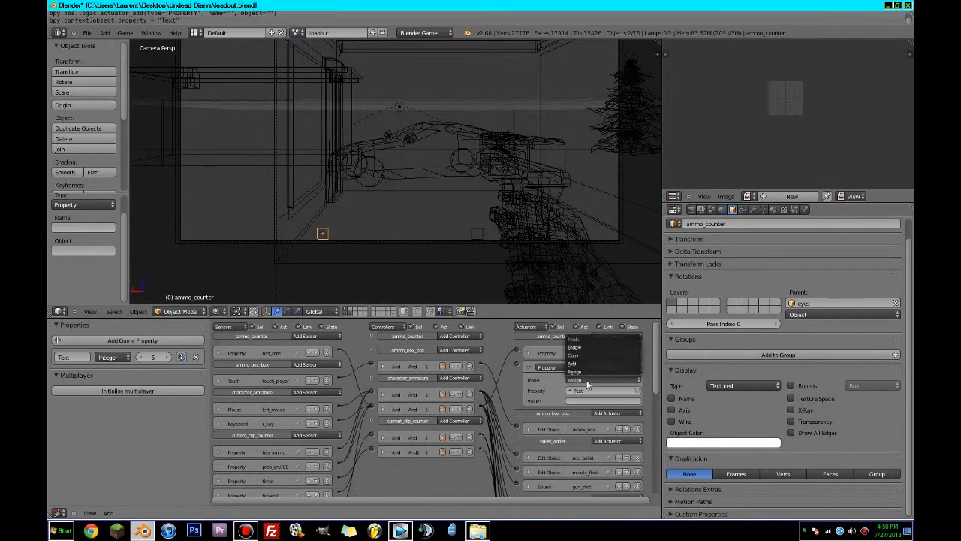
left_click(582, 365)
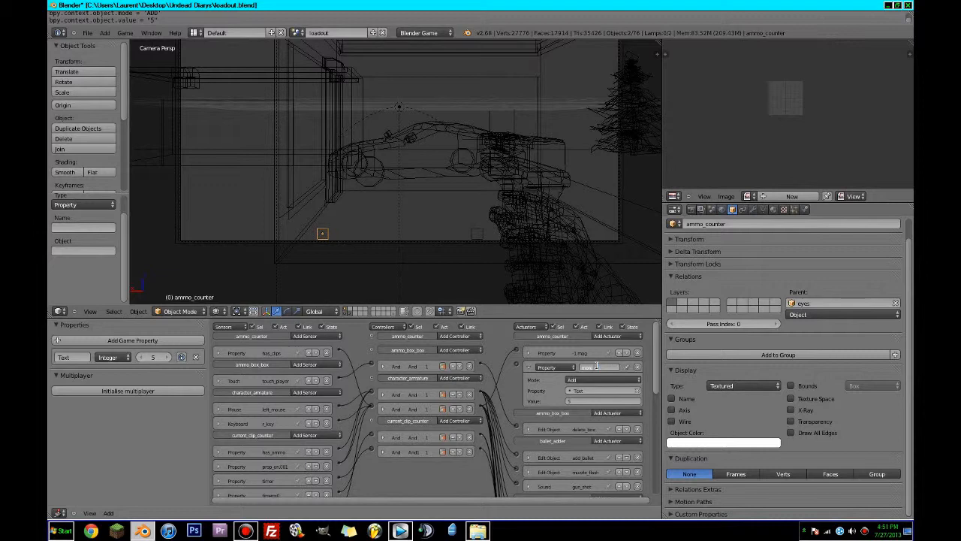
left_click(529, 368)
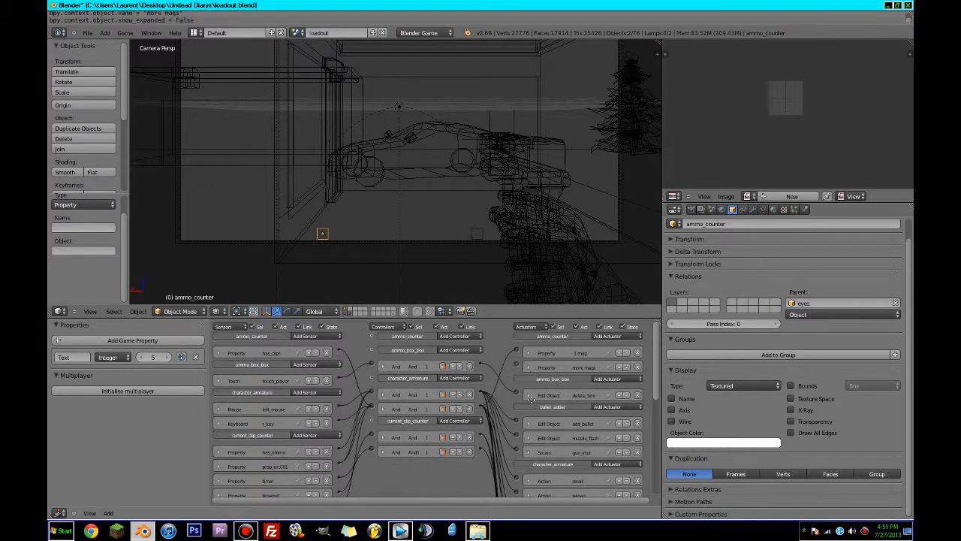
scroll(476, 381, "down", 1)
scroll(439, 410, "up", 1)
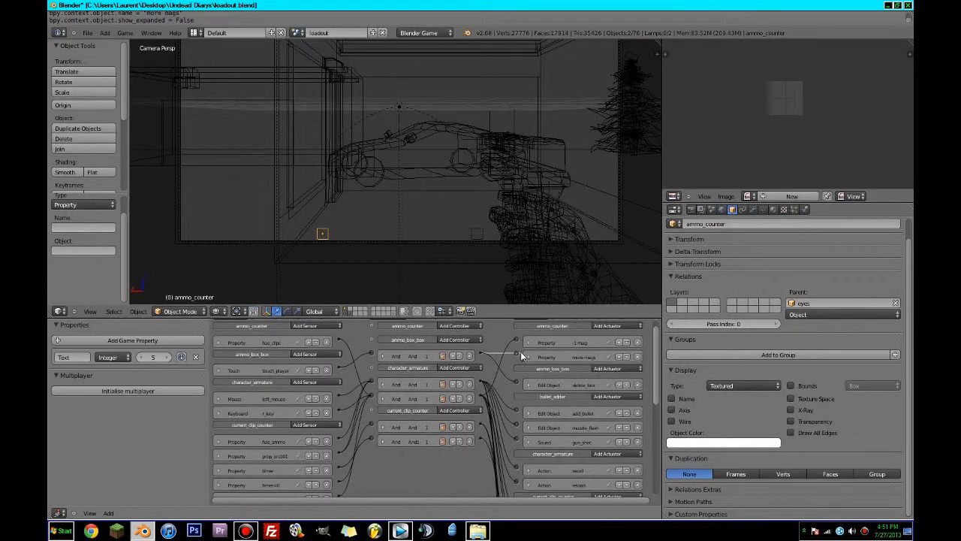
- Add a Sound actuator to ammo_counter and load pickup_ammo.mp3 from the sounds folder
left_click(614, 326)
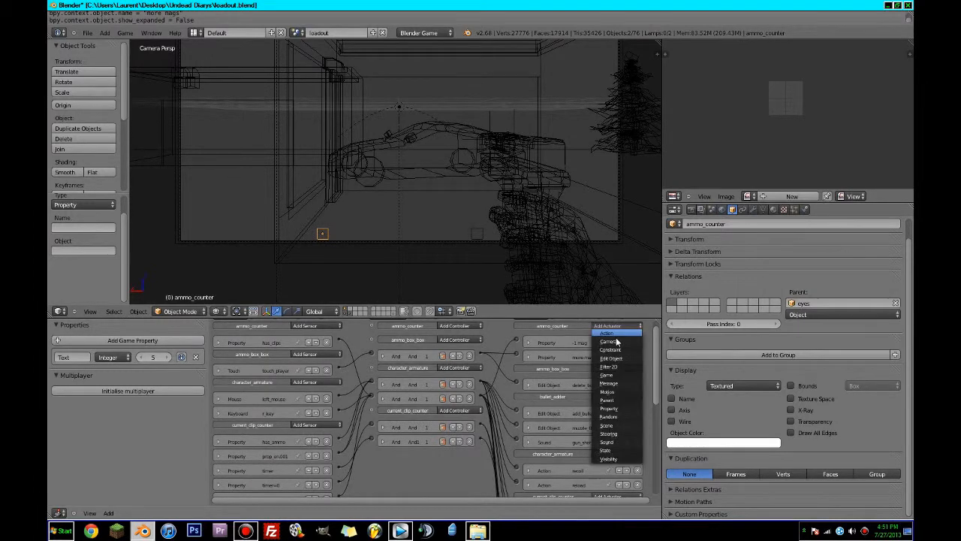
left_click(614, 444)
left_click(560, 384)
left_click(238, 101)
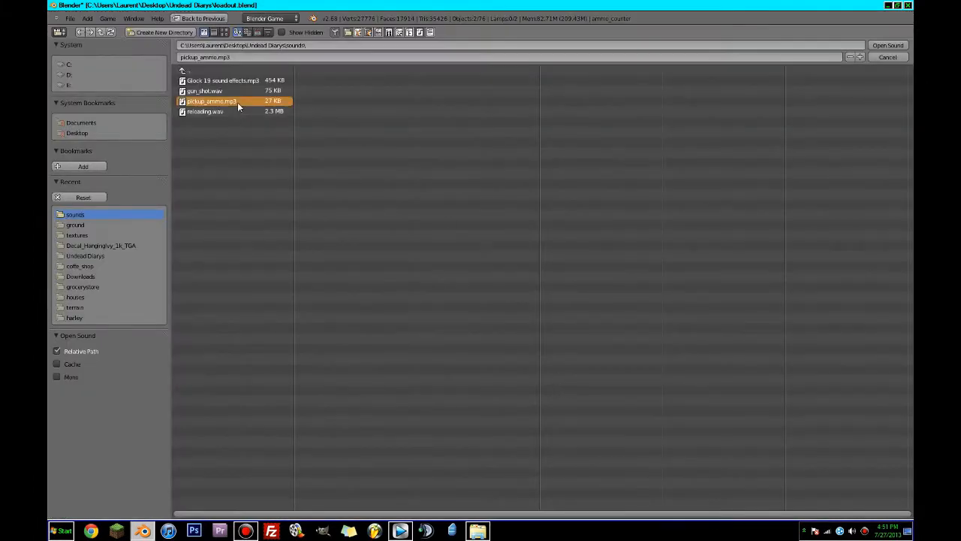
double_click(232, 105)
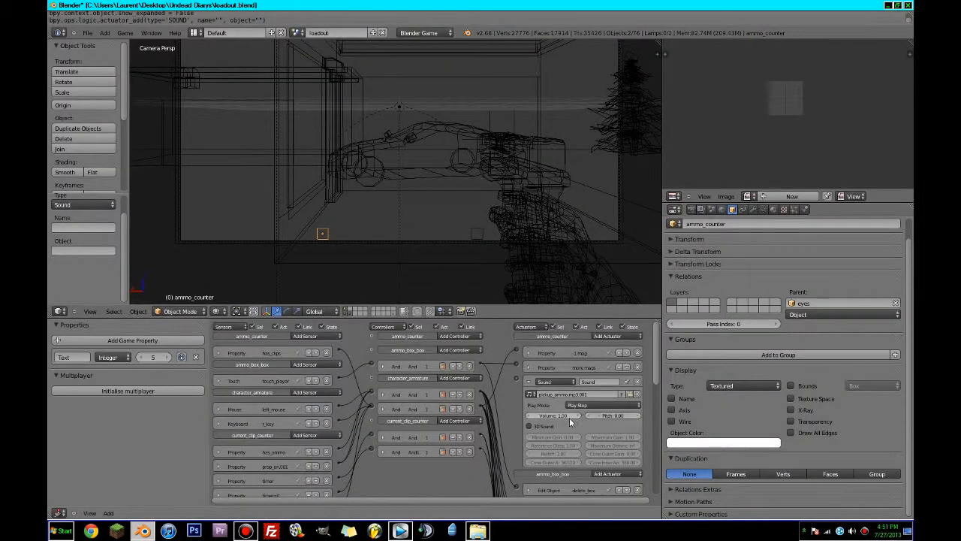
- Enable 3D Sound on the new Sound actuator, set its play mode to Play End and collapse it
left_click(529, 426)
left_click(585, 406)
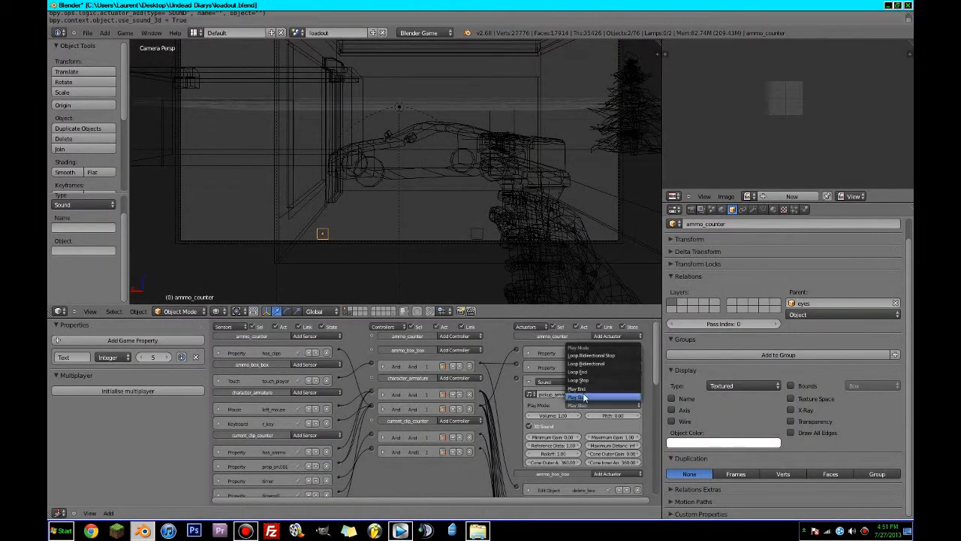
left_click(584, 391)
left_click(528, 382)
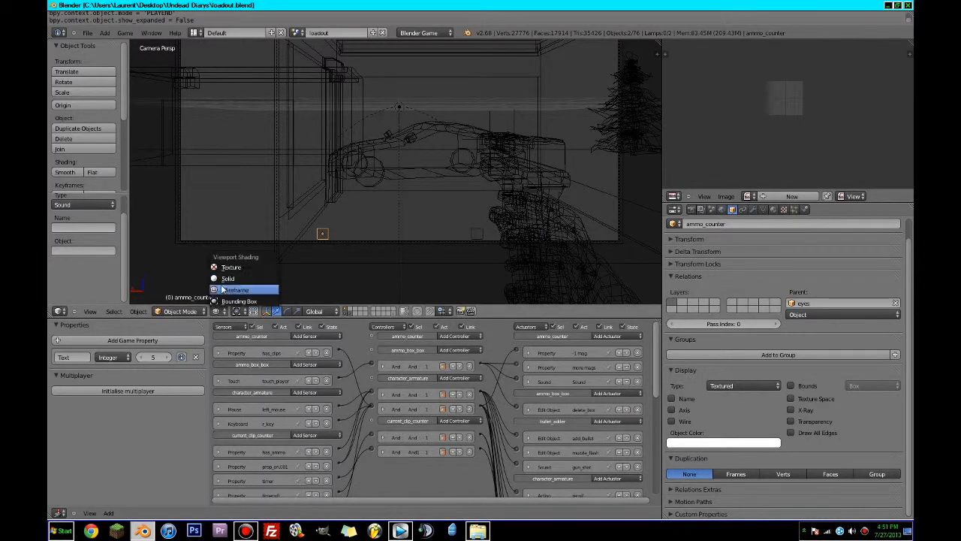
- Switch the maximized camera view to Texture shading without the tool shelf, and save over loadout.blend
left_click(227, 267)
key("KP_0")
key("KP_0")
key("shift+space")
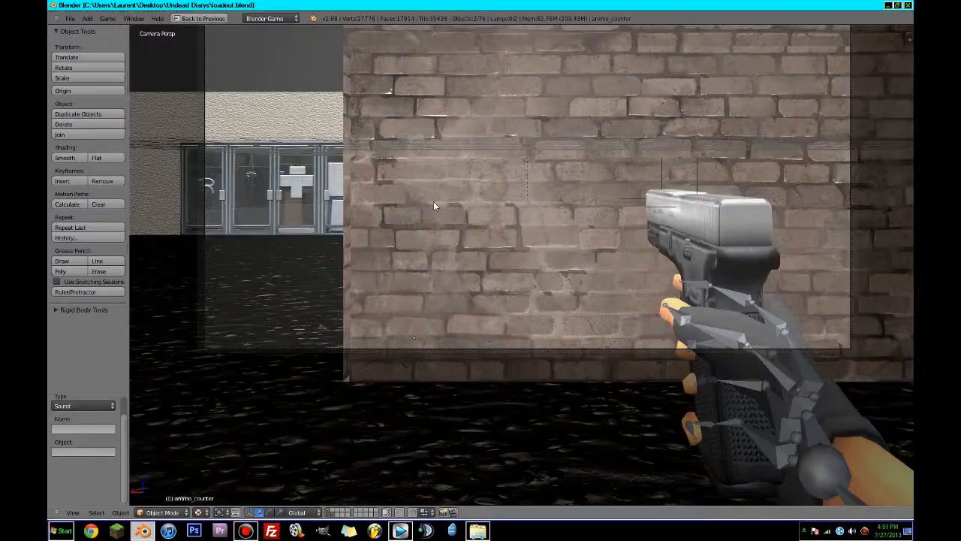
key("ctrl+s")
left_click(433, 202)
middle_click_drag(462, 201, 441, 312, "shift")
key("t")
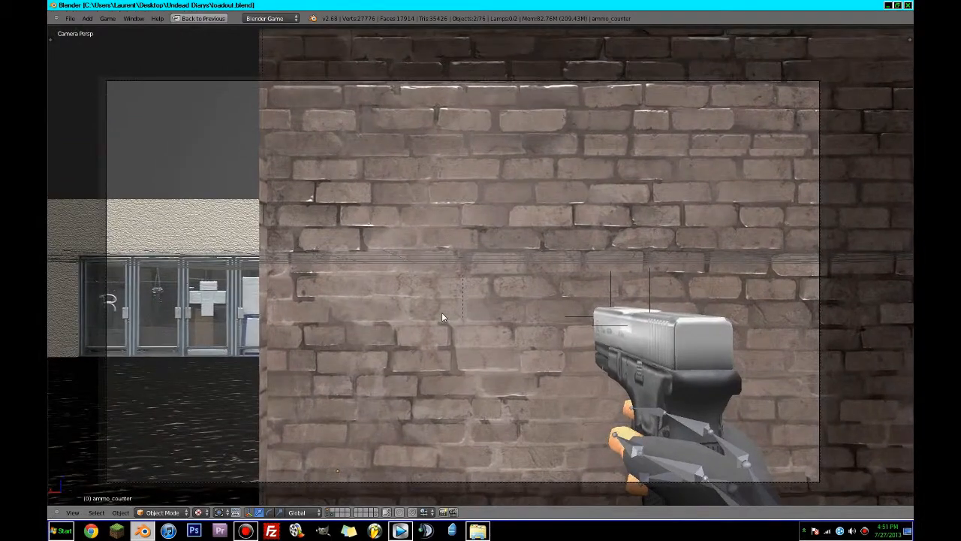
- Playtest the ammo pickup by walking the player through the shop to the box, end the game and save over loadout.blend
key("p")
key("w")
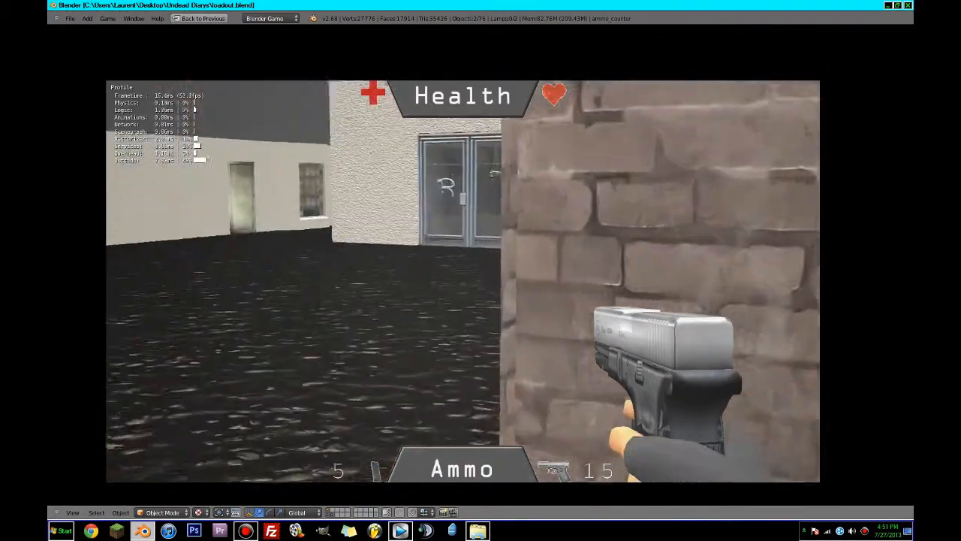
key("w")
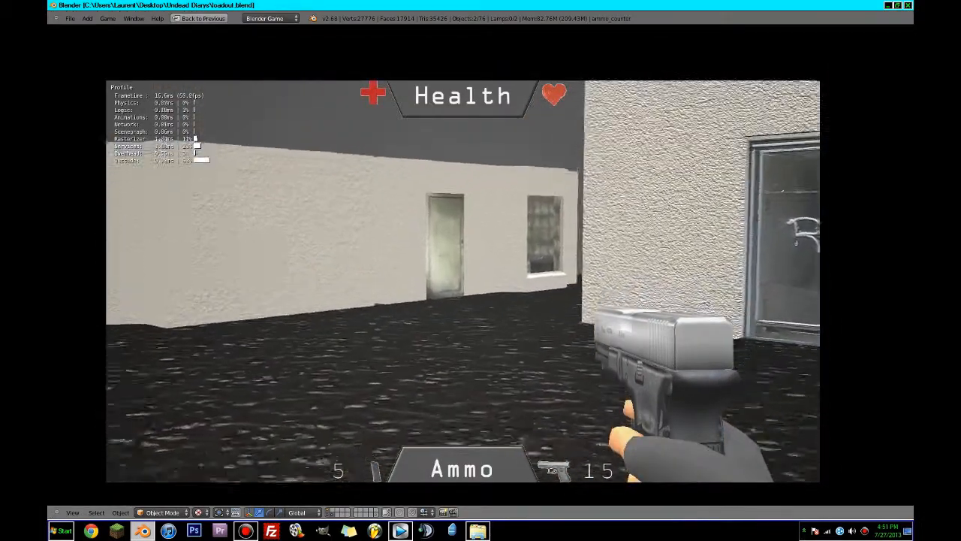
key("w")
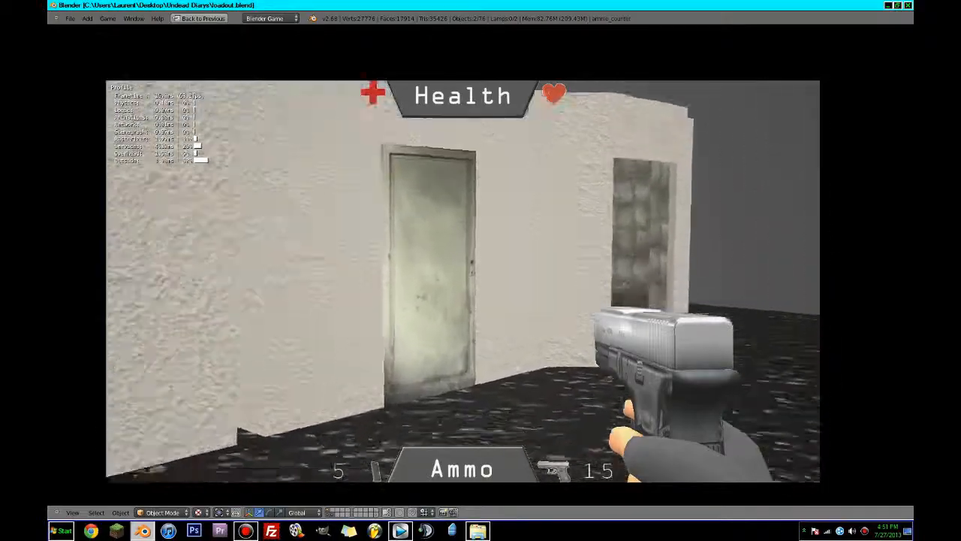
key("w")
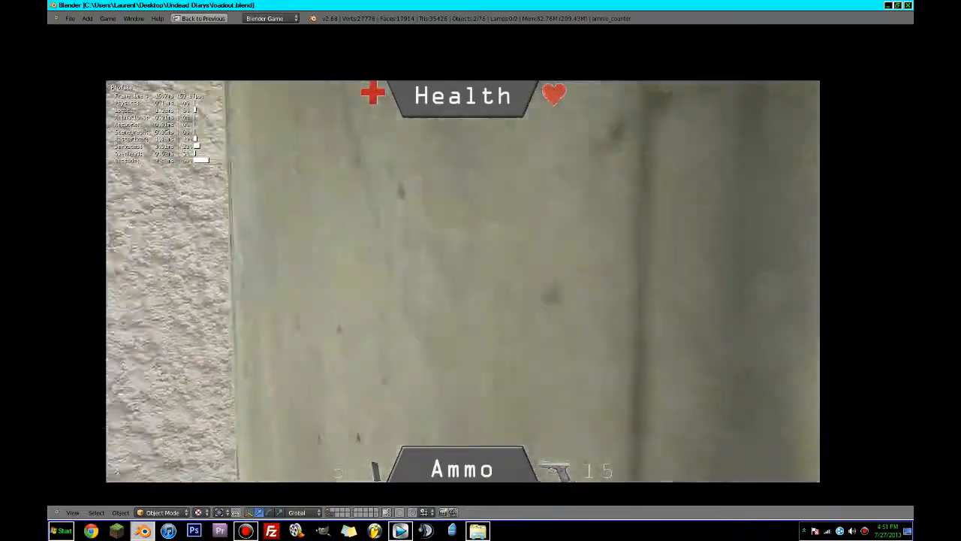
key("w")
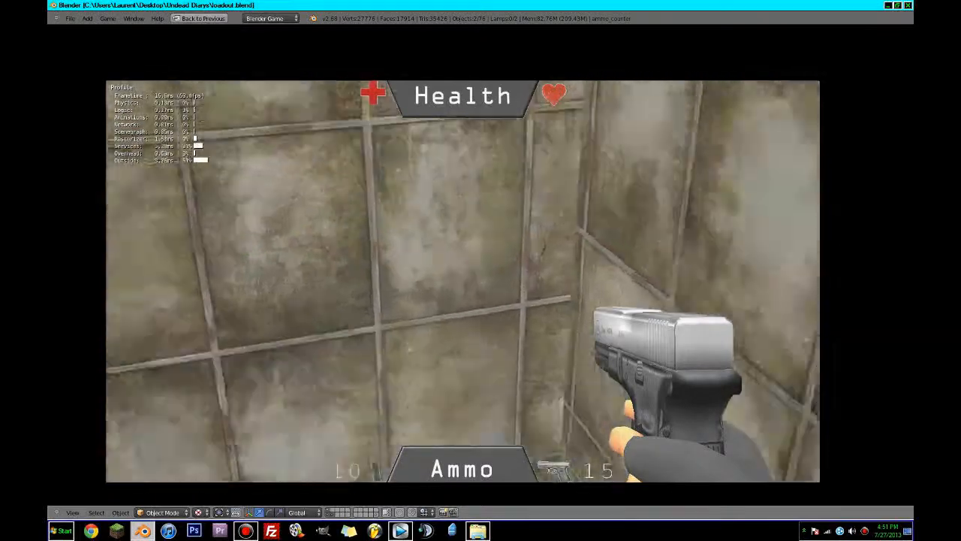
key("w")
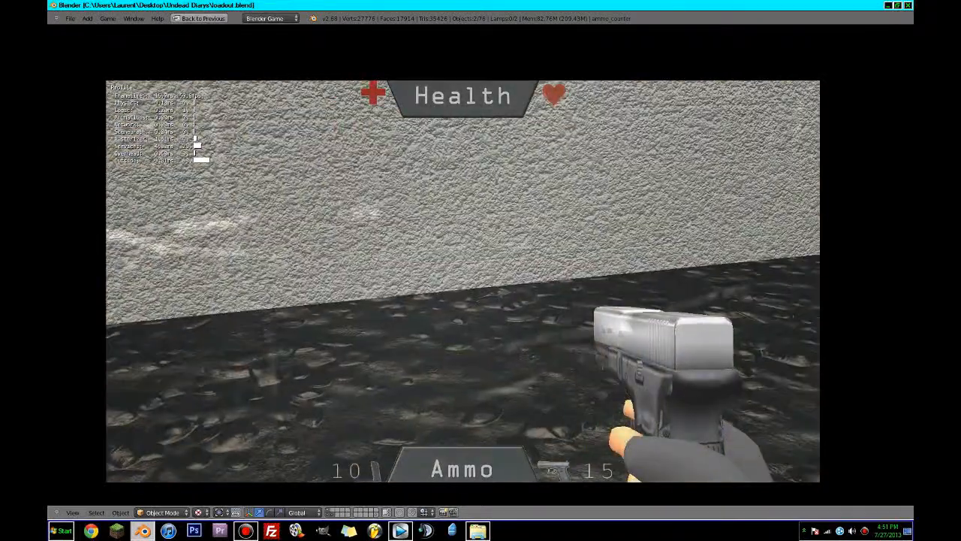
key("w")
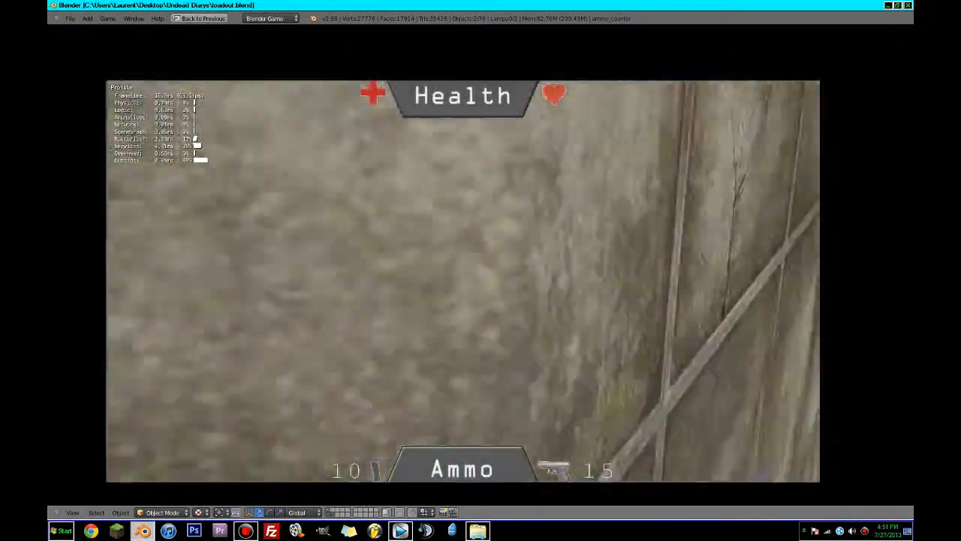
key("w")
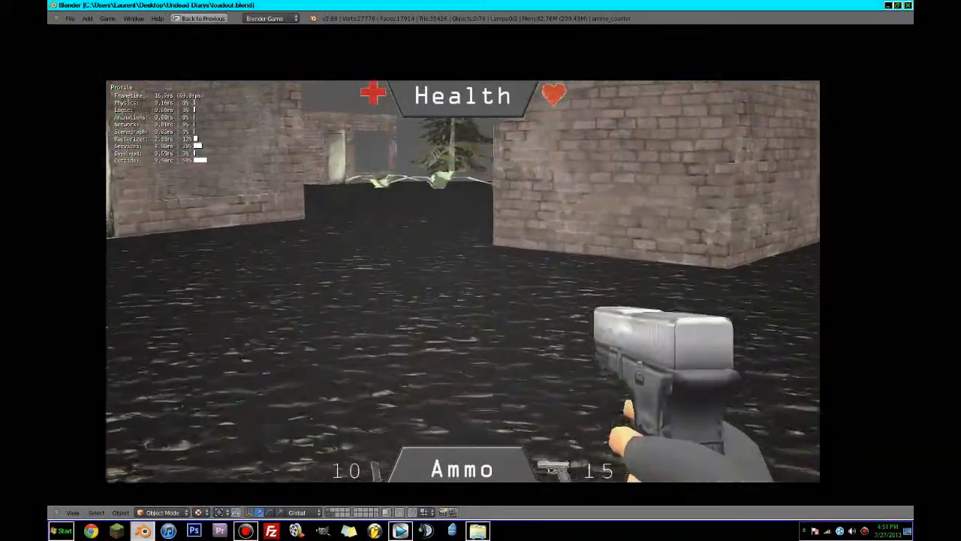
key("Escape")
key("ctrl+s")
left_click(470, 291)
- Show the level from the top in wireframe and add the shop's ammo box to the selection
scroll(470, 293, "down", 4)
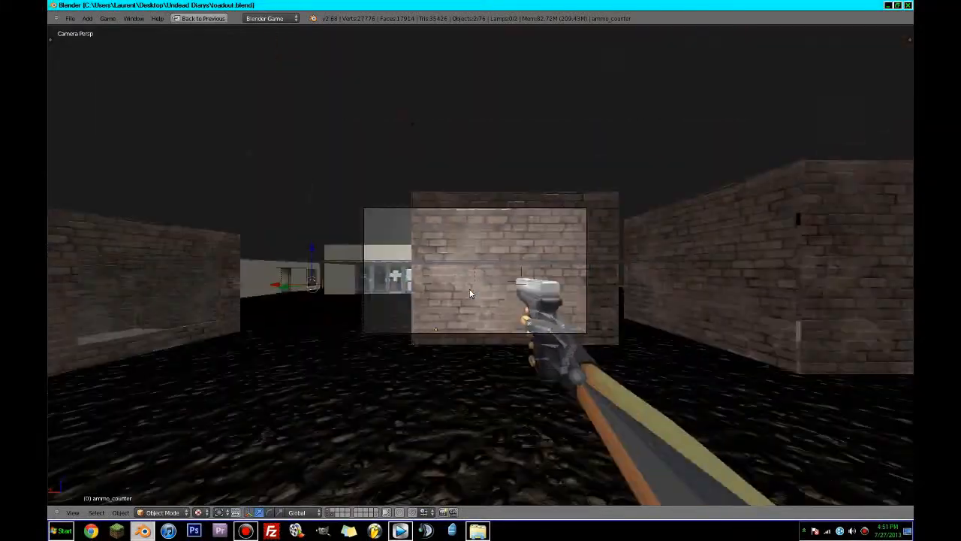
middle_click_drag(470, 293, 367, 293)
scroll(474, 348, "down", 6)
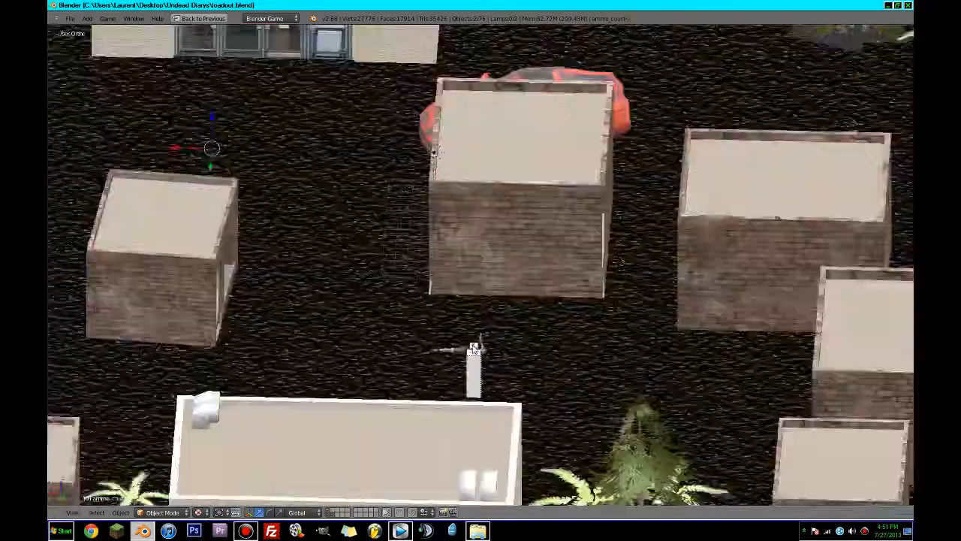
scroll(474, 347, "down", 3)
key("KP_7")
scroll(480, 360, "down", 5)
key("z")
scroll(368, 293, "up", 5)
middle_click_drag(463, 370, 394, 244, "shift")
scroll(393, 245, "up", 5)
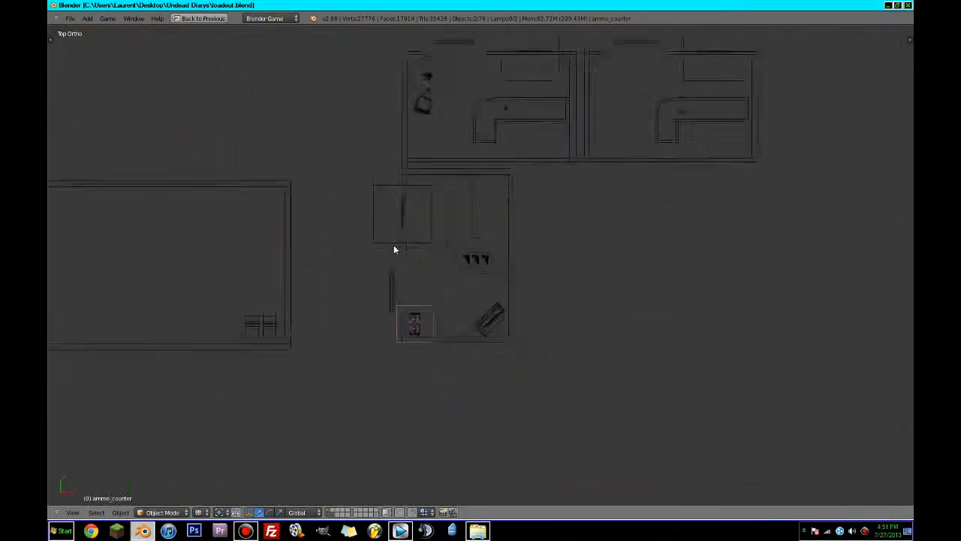
key("c")
right_click(376, 355)
scroll(414, 345, "down", 3)
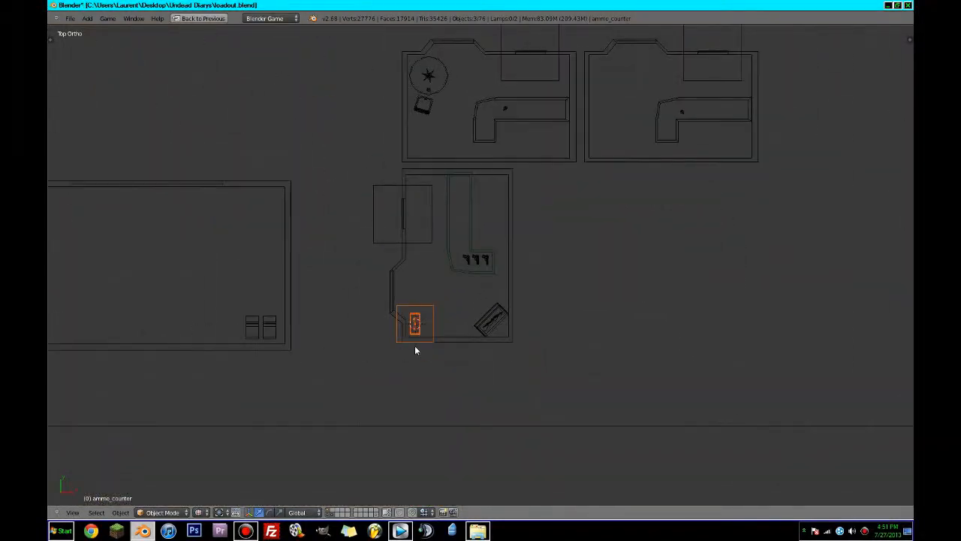
- Duplicate the ammo box, ammo_box_box and ammo_counter in place, and undo the duplication
scroll(417, 346, "up", 3)
middle_click_drag(418, 345, 446, 269, "shift")
scroll(440, 280, "up", 4)
key("shift+d")
right_click(398, 281)
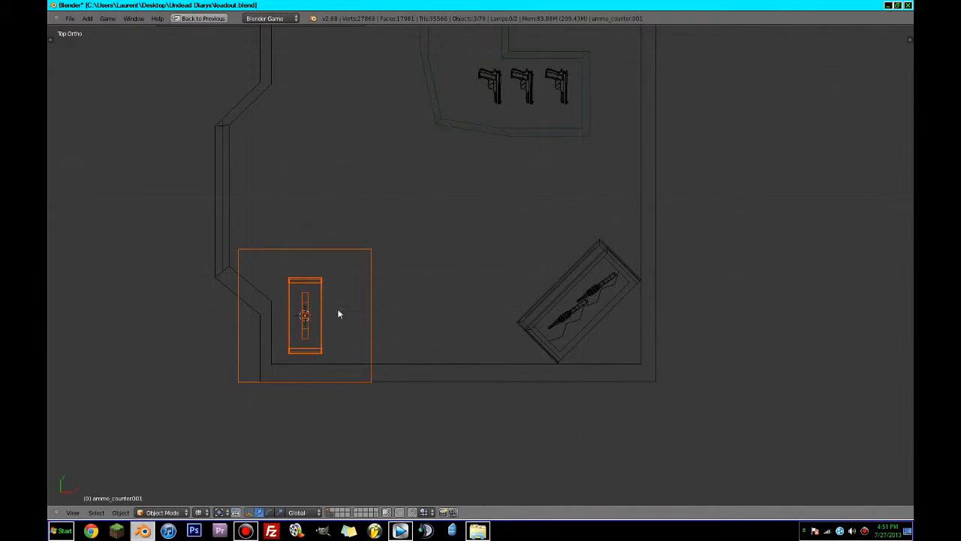
scroll(338, 316, "down", 12)
scroll(393, 307, "up", 3)
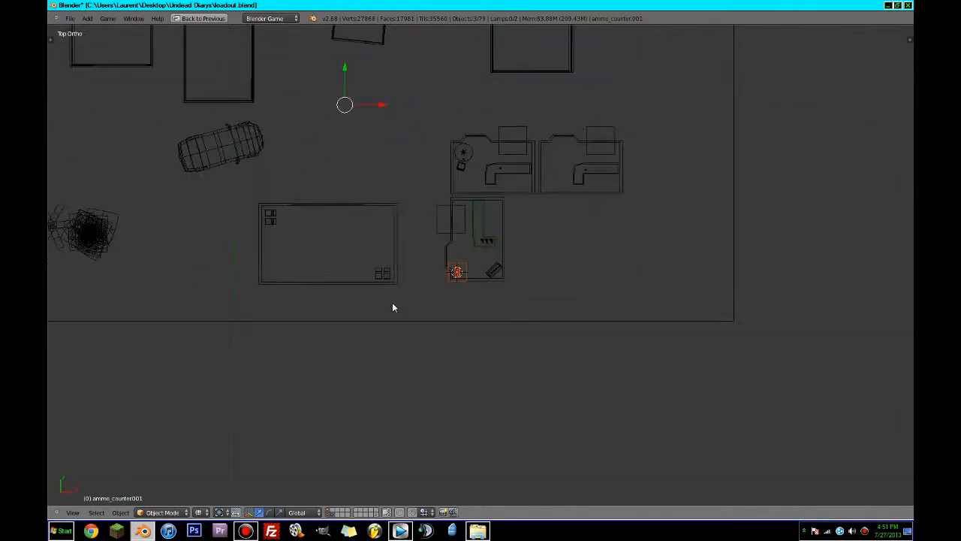
scroll(412, 281, "down", 4)
key("ctrl+z")
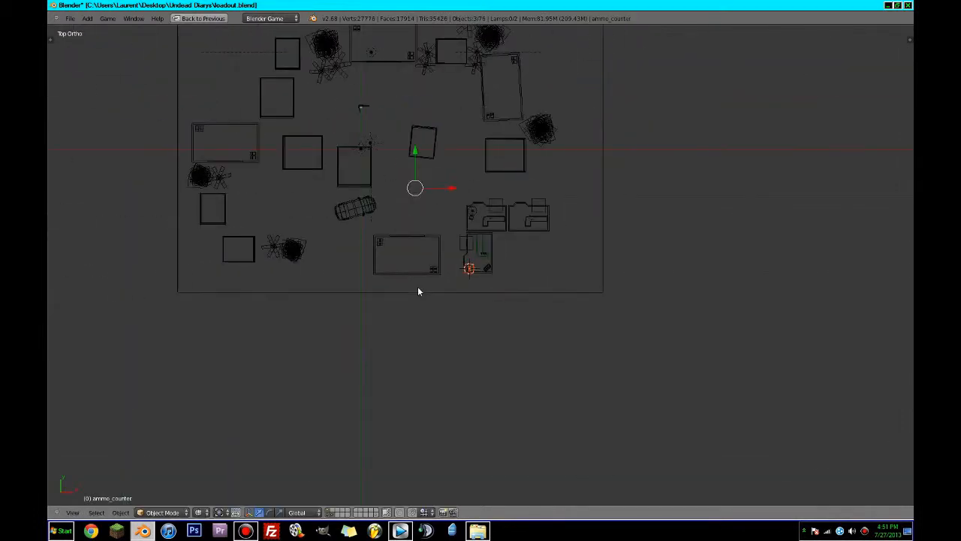
- Remove ammo_counter from the selection, keeping only the shop's ammo box and ammo_box_box selected
scroll(418, 292, "up", 12)
scroll(418, 288, "down", 9)
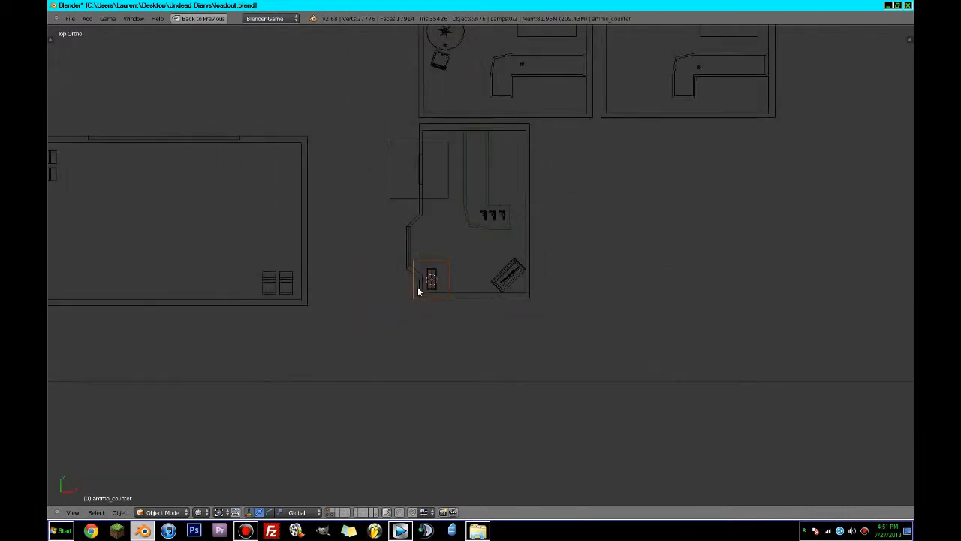
scroll(334, 103, "down", 4)
key("c")
middle_click(378, 132)
right_click(379, 133)
scroll(466, 255, "up", 10)
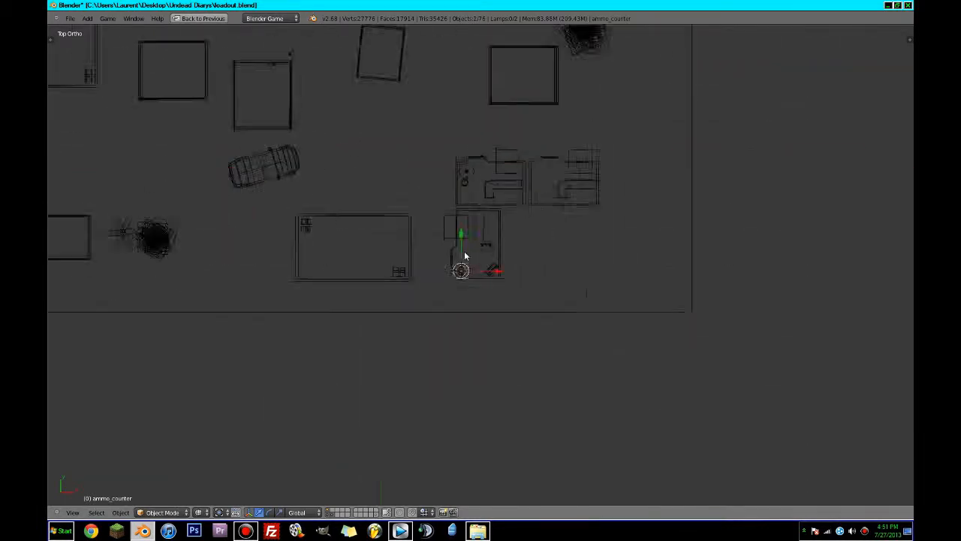
- Duplicate the ammo box twice along X, placing the copies in a row beside the original in the gun shop, about 1.1 units apart
scroll(425, 282, "up", 6)
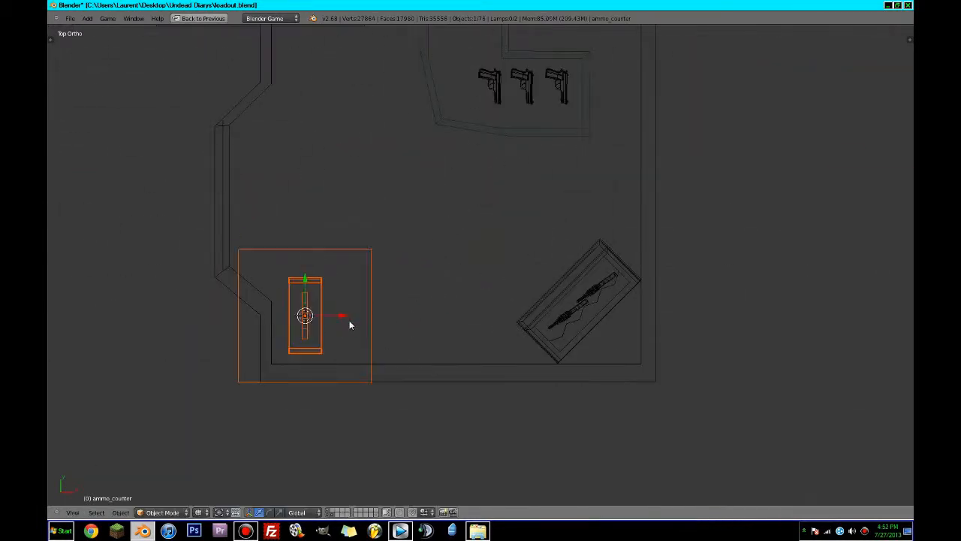
key("shift+d")
key("x")
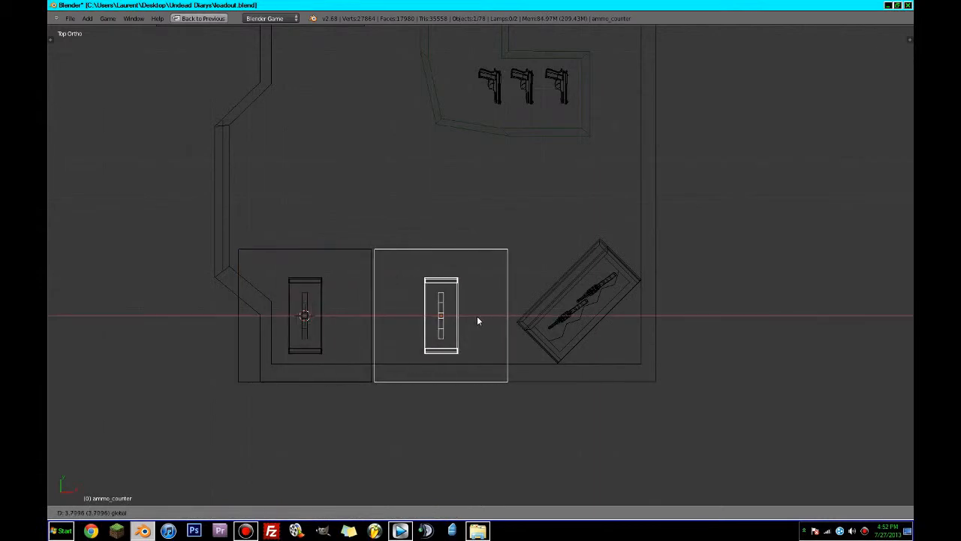
left_click(384, 317)
key("shift+d")
key("x")
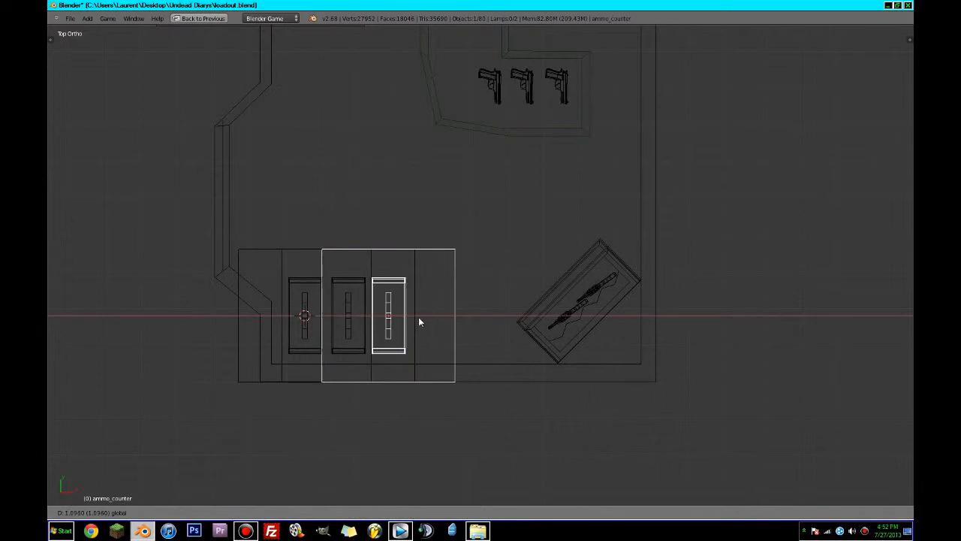
left_click(419, 322)
- Place a rotated copy of the ammo box outdoors at the corner of the building next to the car
scroll(422, 315, "down", 7)
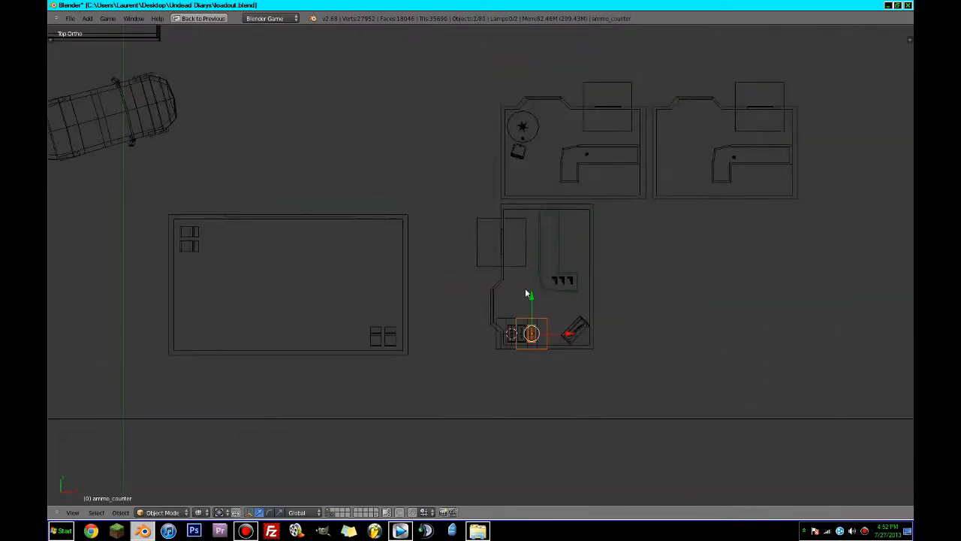
middle_click_drag(525, 293, 741, 404, "shift")
scroll(551, 337, "up", 2)
scroll(736, 398, "down", 4)
middle_click_drag(675, 359, 759, 365, "shift")
scroll(647, 325, "down", 2)
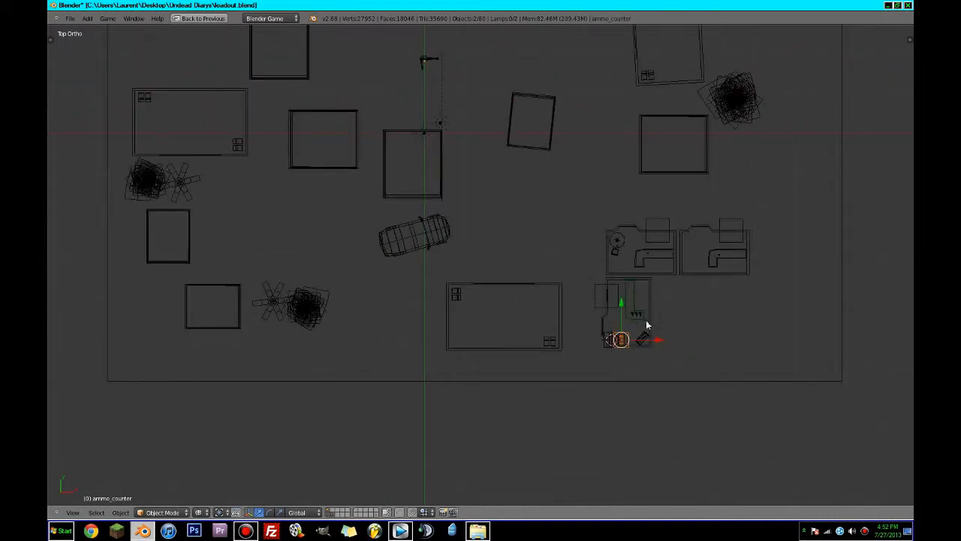
key("shift+d")
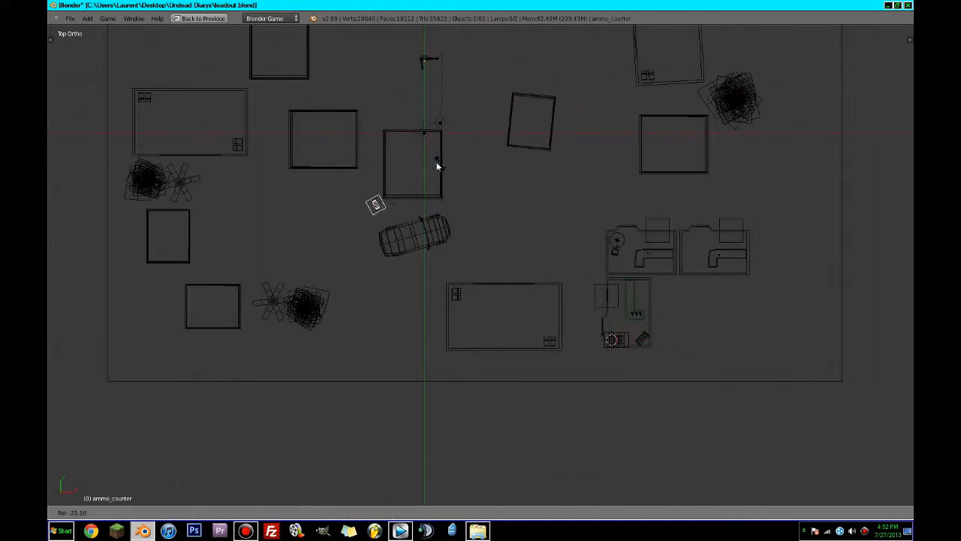
left_click(424, 159)
- Duplicate the ammo box into the gap between the western large building and the small building northeast of it, then rotate and reposition it
middle_click_drag(434, 172, 549, 317, "shift")
key("shift+d")
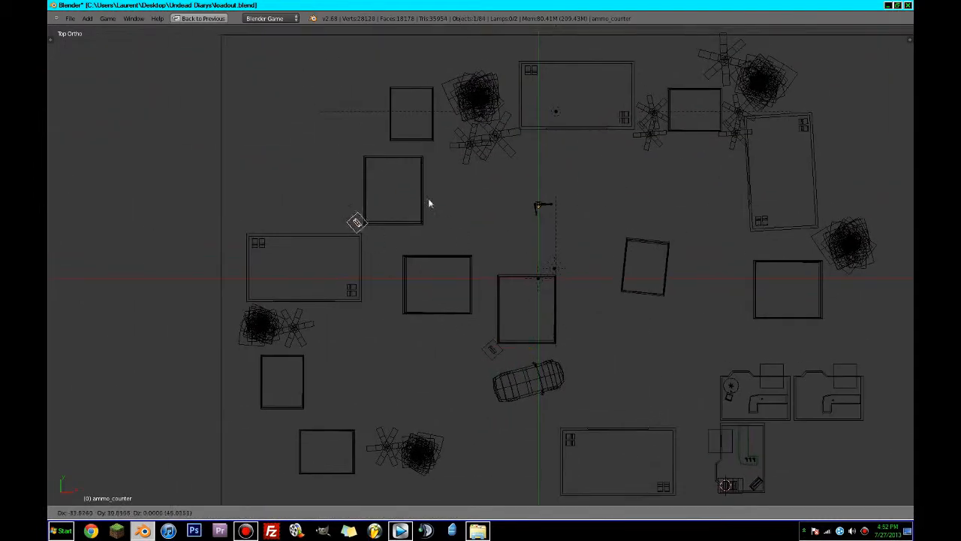
left_click(445, 216)
key("r")
left_click(410, 279)
key("g")
left_click(414, 277)
- Place another ammo box copy between the two small northwestern buildings, near the plants
middle_click_drag(469, 242, 369, 332, "shift")
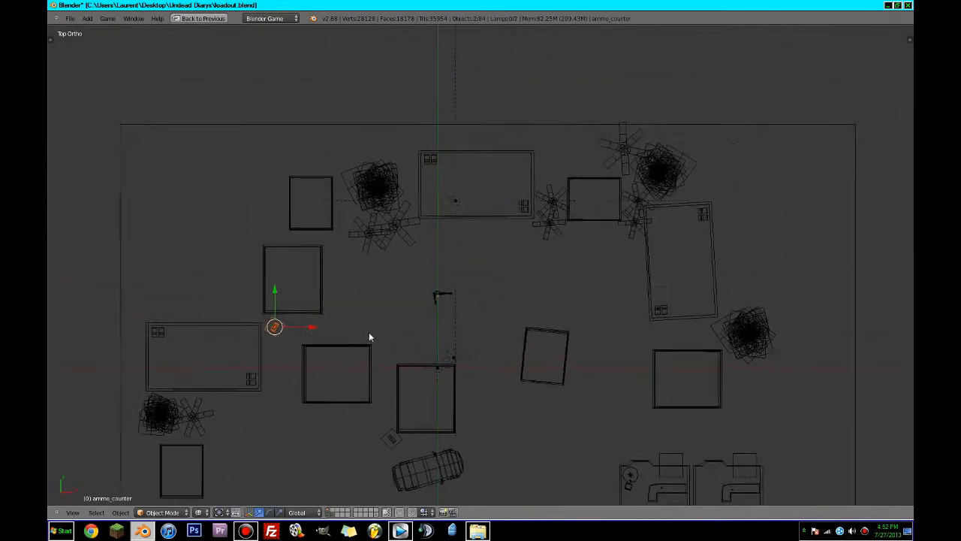
key("shift+d")
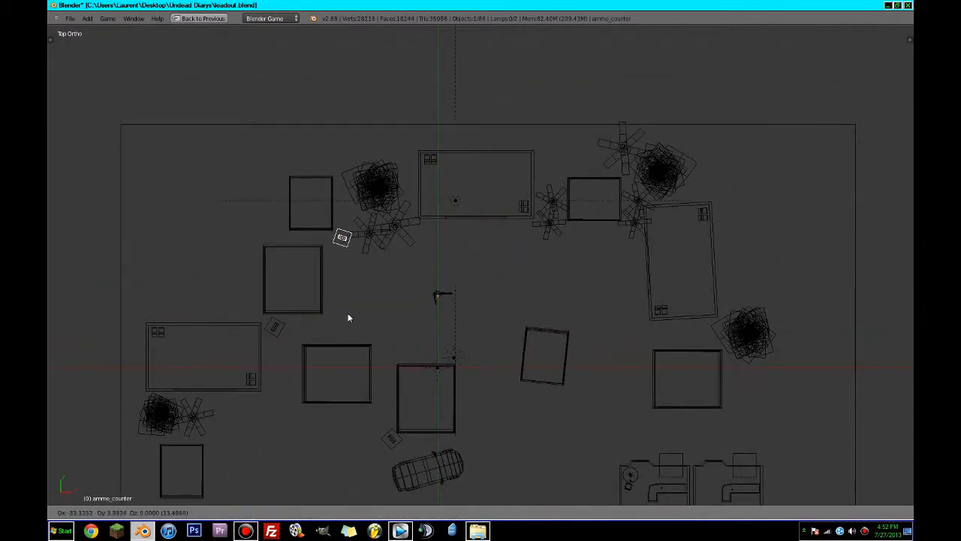
left_click(339, 324)
- Place ammo box copies inside the two adjoining shops north of the gun shop, one in each
middle_click_drag(484, 307, 379, 171, "shift")
key("shift+d")
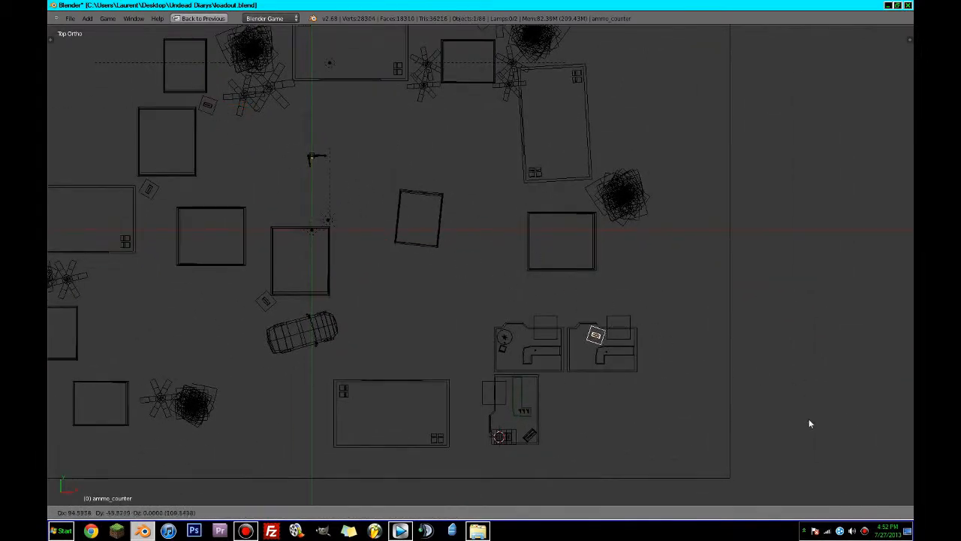
left_click(711, 438)
middle_click_drag(548, 318, 773, 240, "shift")
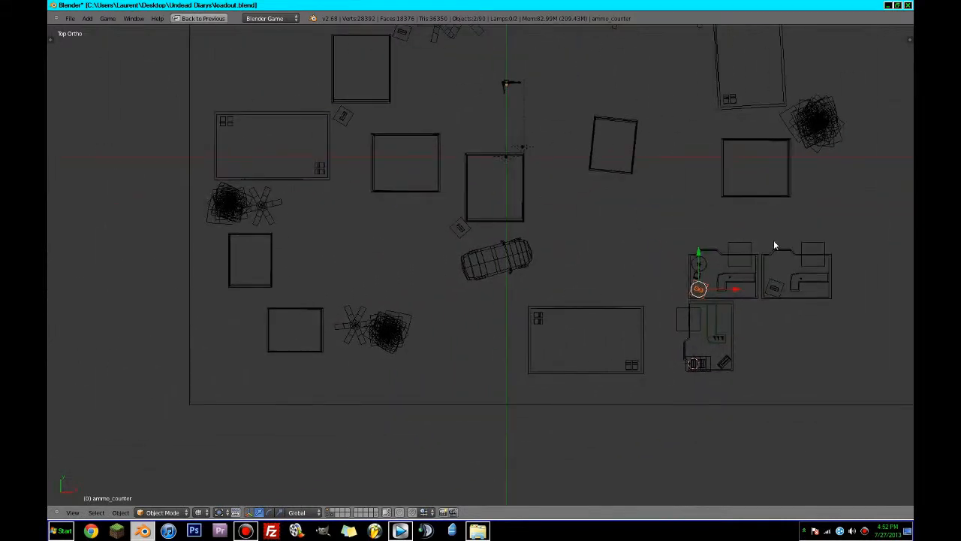
- Place an ammo box copy between the two small southwestern buildings and save the file over loadout.blend
key("shift+d")
left_click(358, 253)
key("ctrl+s")
left_click(357, 252)
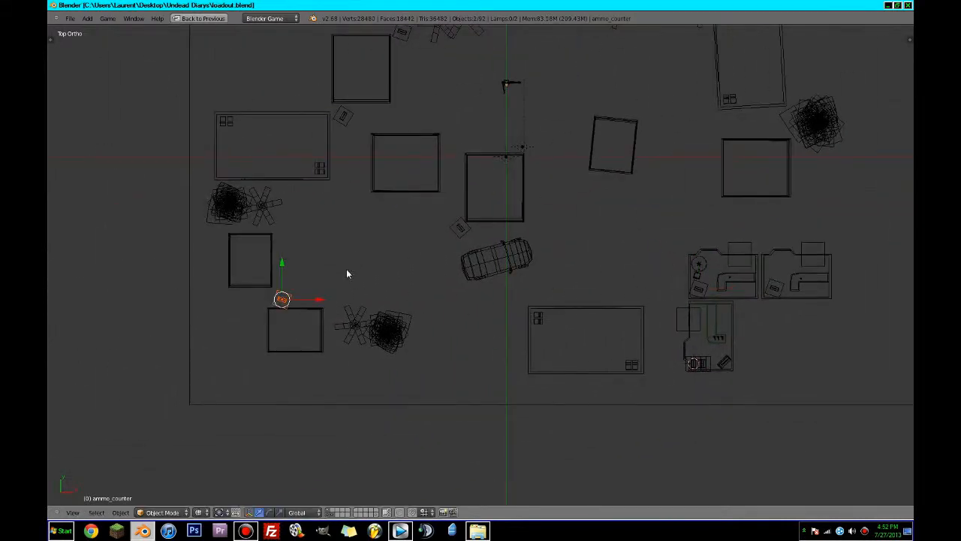
- Duplicate the ammo box to the southeast side of the southwestern tree and rotate the copy
key("shift+d")
left_click(454, 365)
key("r")
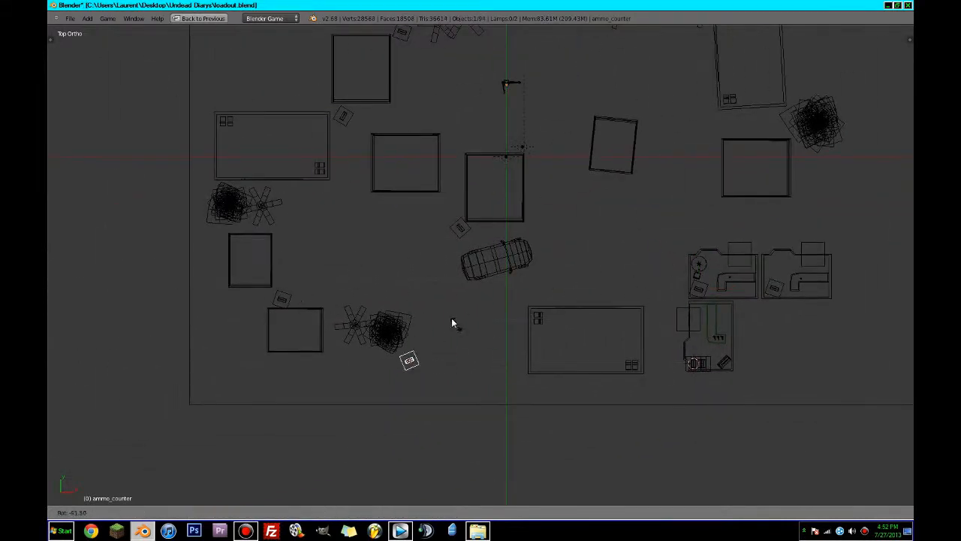
left_click(429, 304)
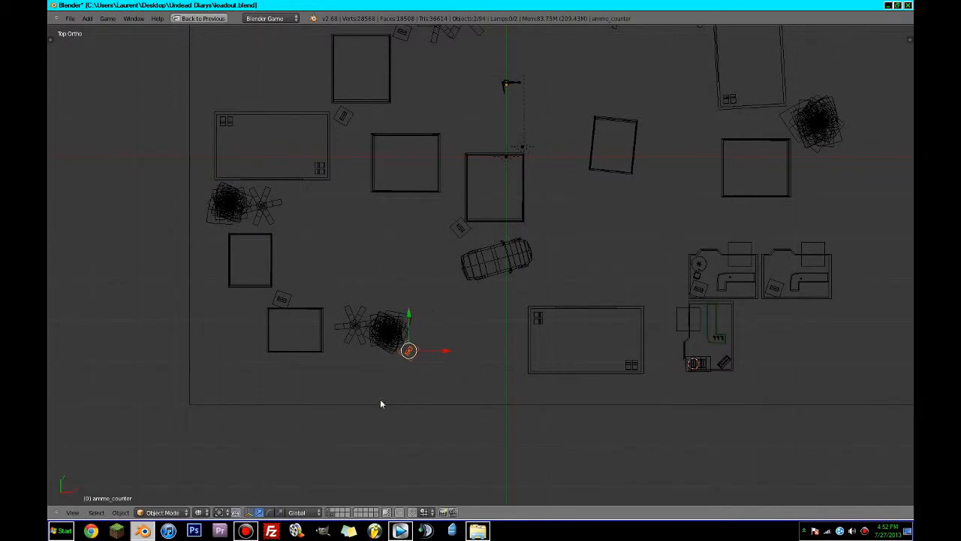
- Set the viewport shading to Texture and look at the level through the camera
left_click(198, 512)
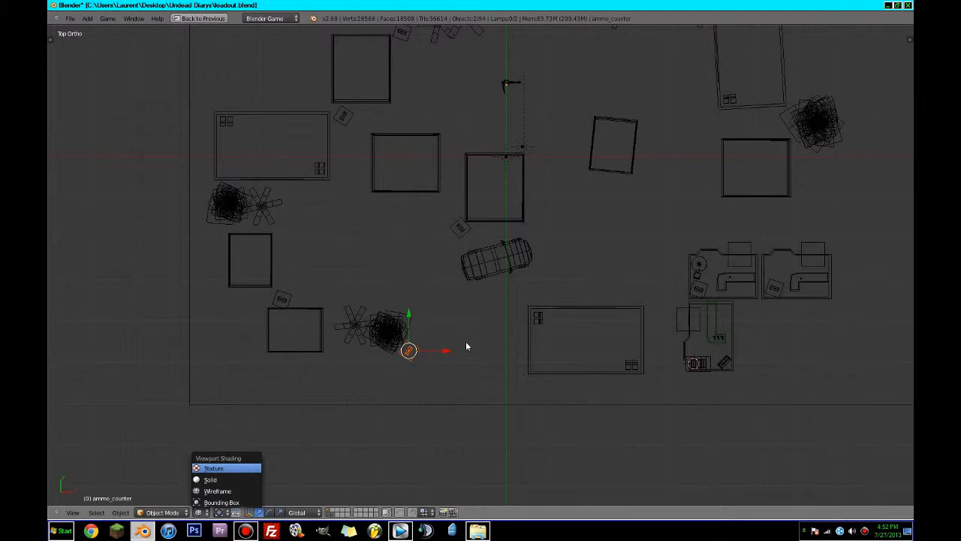
key("Return")
scroll(469, 321, "down", 3)
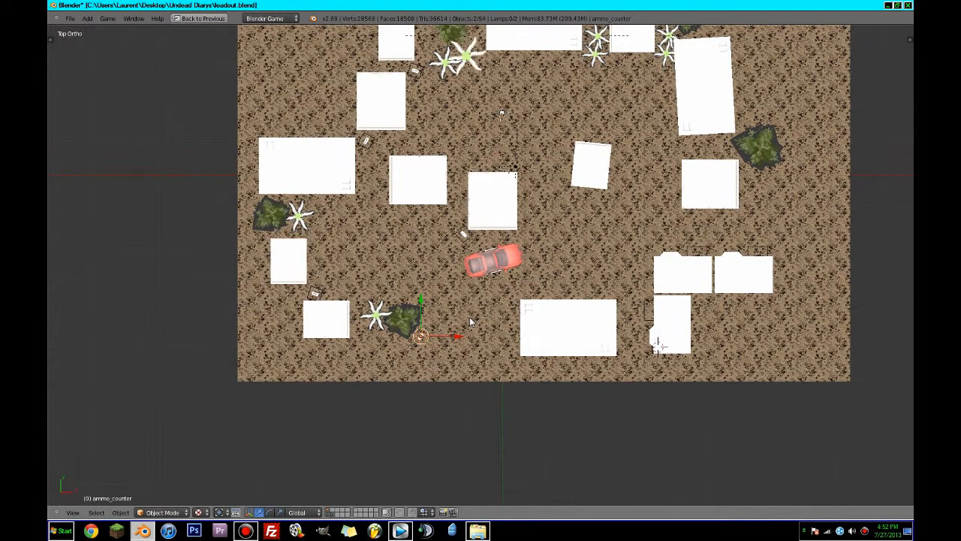
key("KP_0")
key("shift+space")
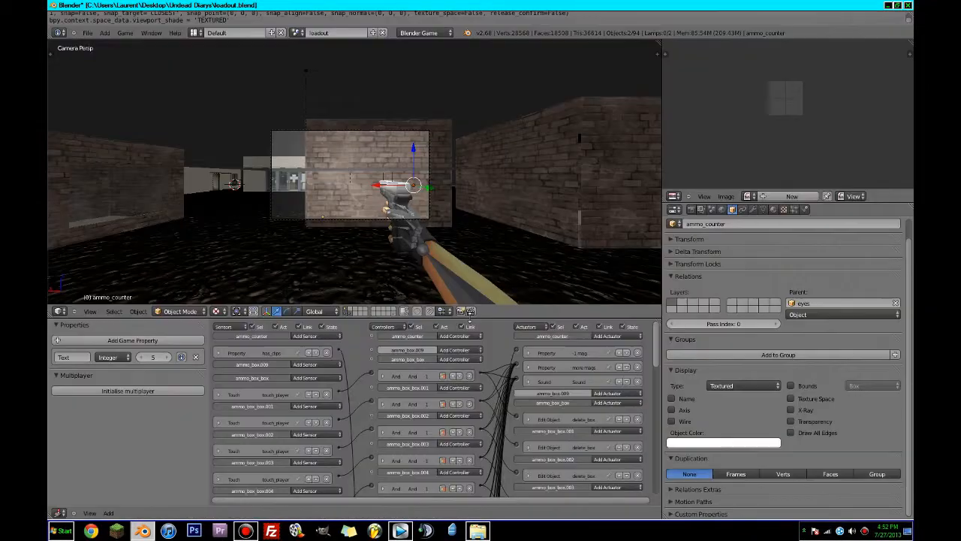
- Save the level over loadout.blend with the camera view maximized and enlarged
key("shift+space")
key("ctrl+s")
left_click(472, 208)
scroll(487, 288, "up", 4)
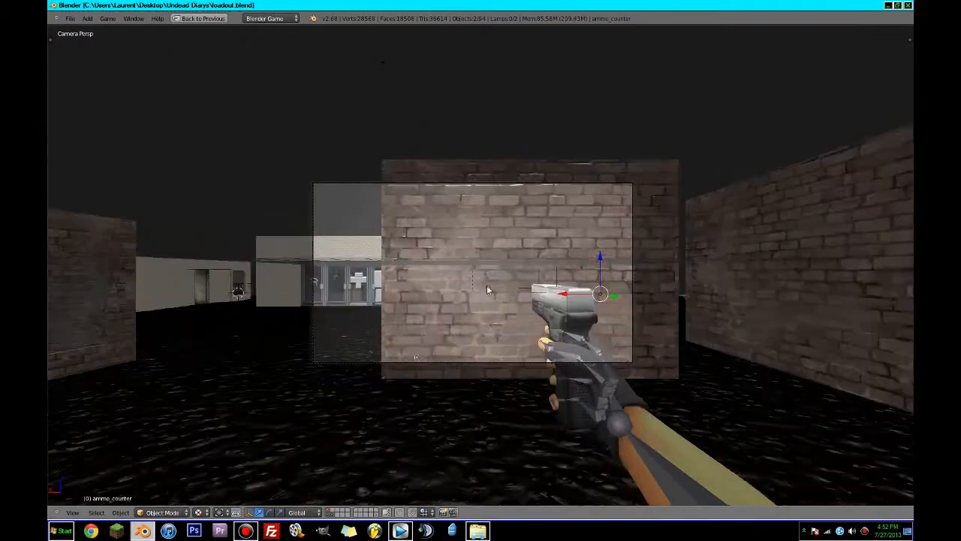
scroll(487, 287, "down", 1)
- Run the game and walk into the shop with the round table to test picking up its ammo box
key("p")
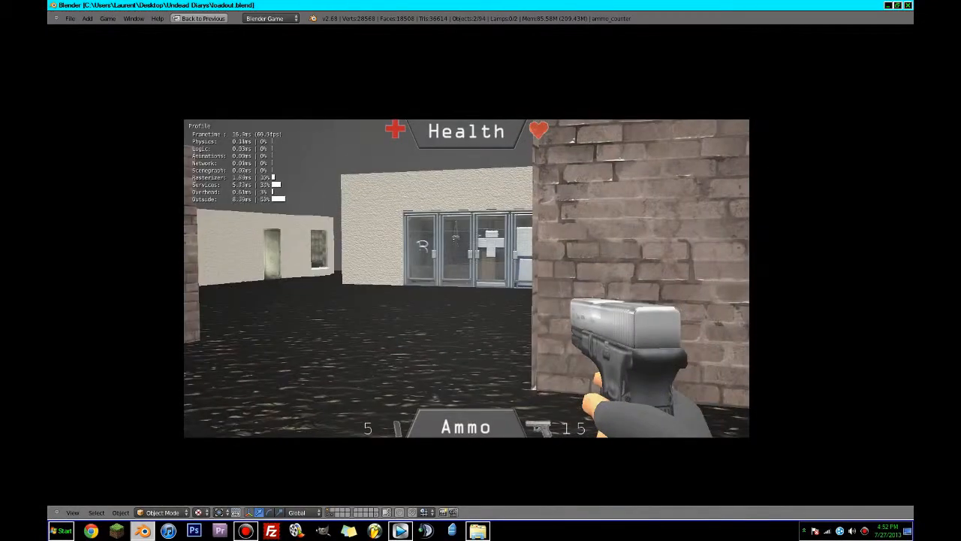
key("w")
key("w")
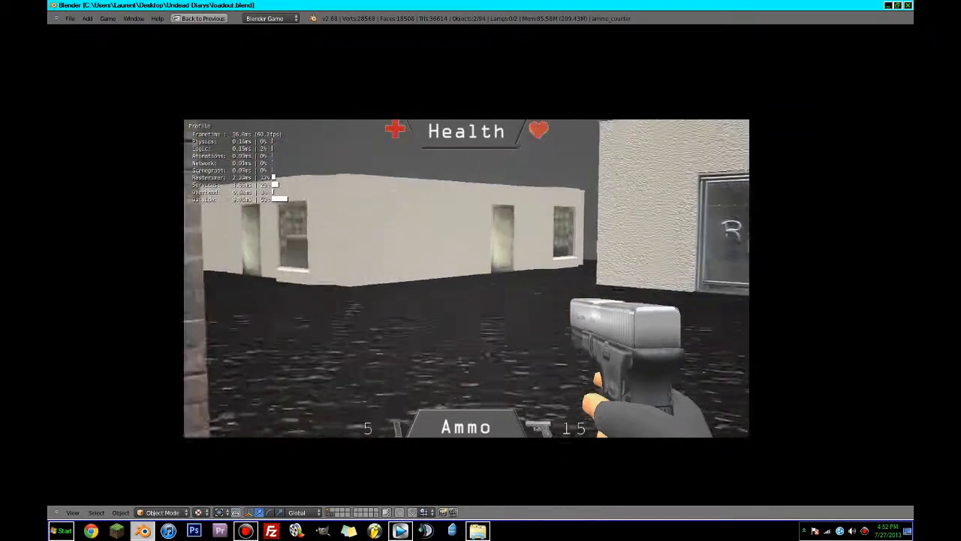
key("w")
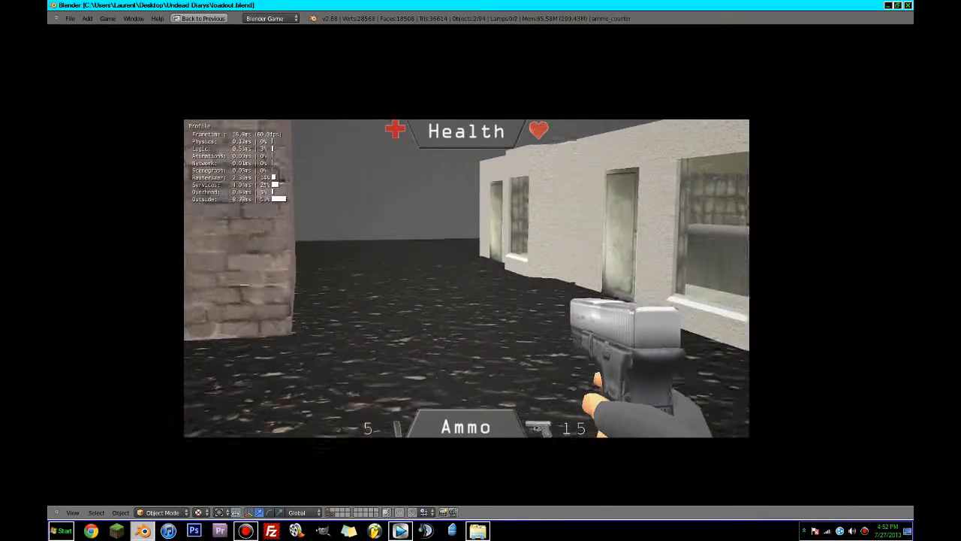
key("w")
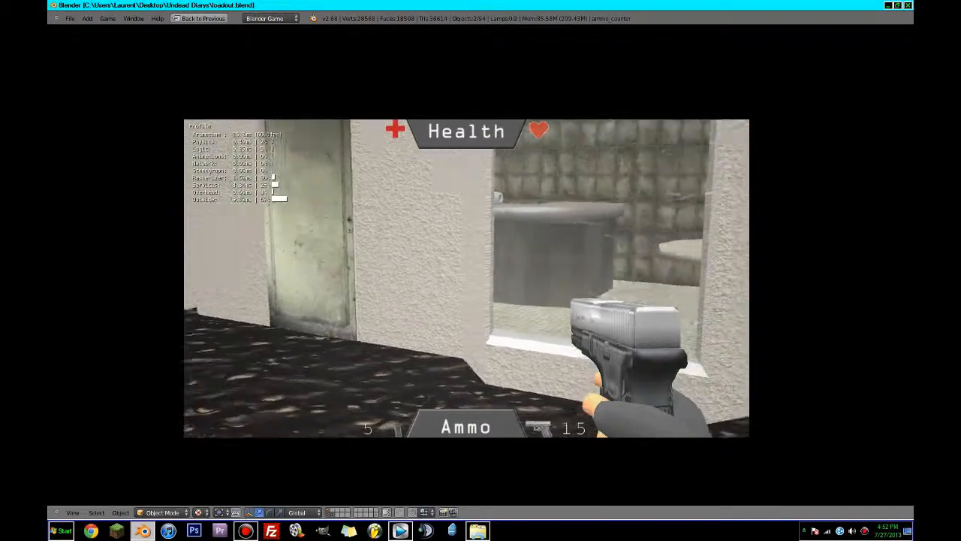
key("w")
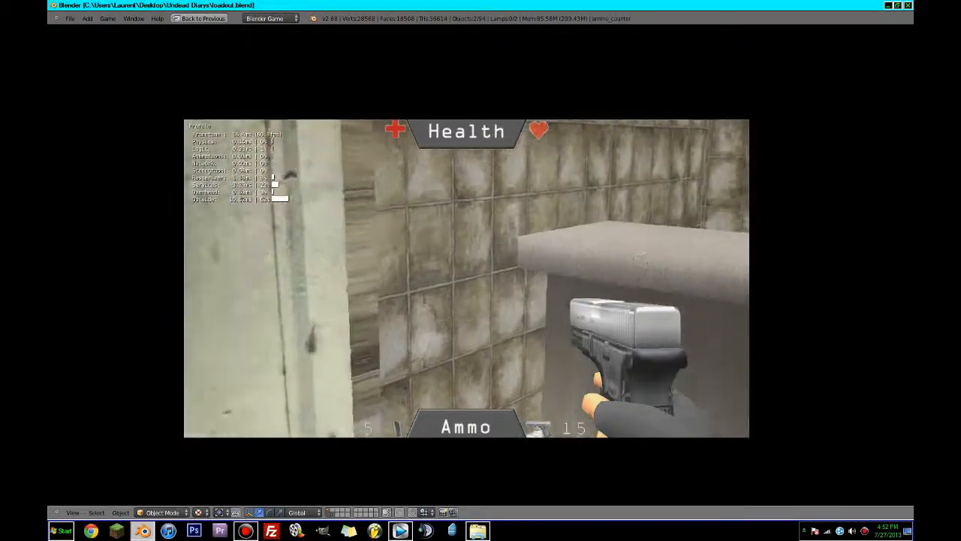
key("w")
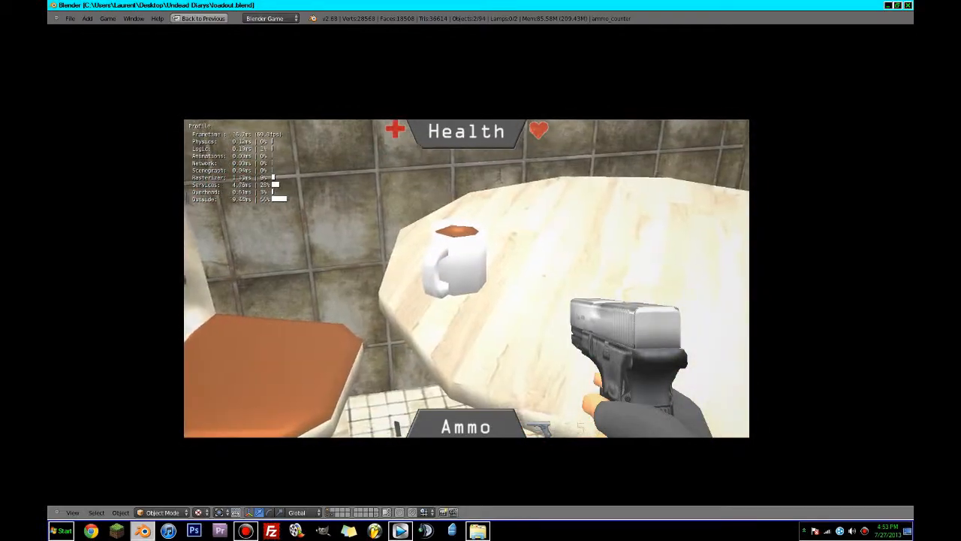
key("d")
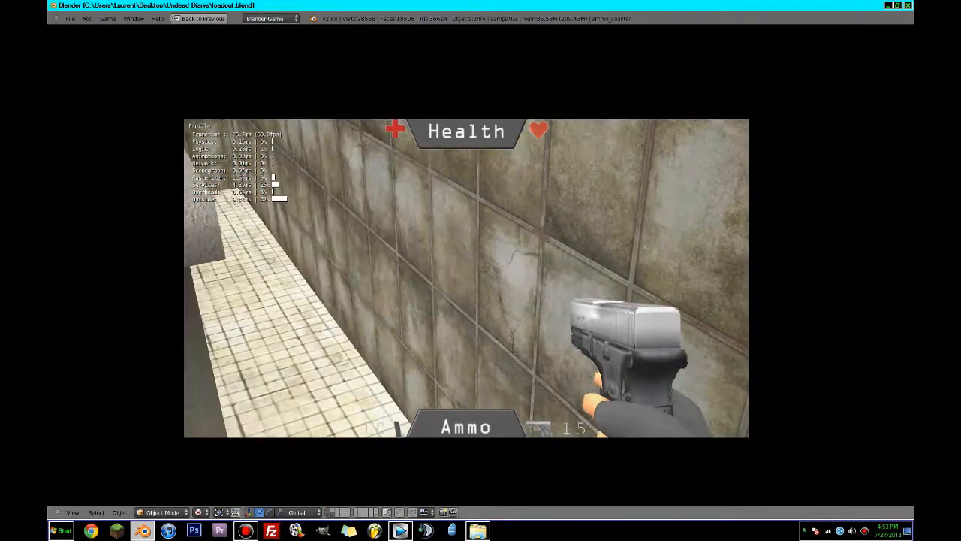
- Test the ammo pickups in the gun shop, walk back outside past the car, and end the game
key("w")
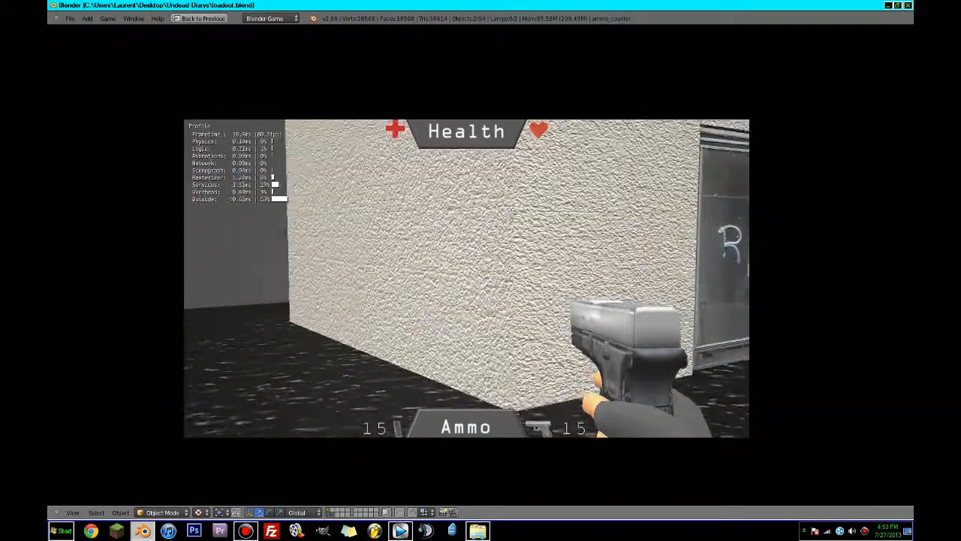
key("w")
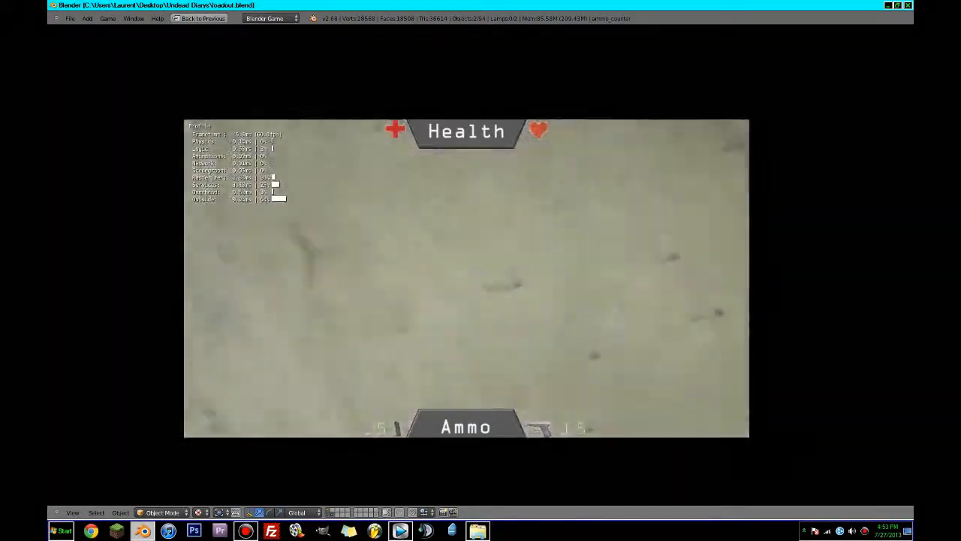
key("w")
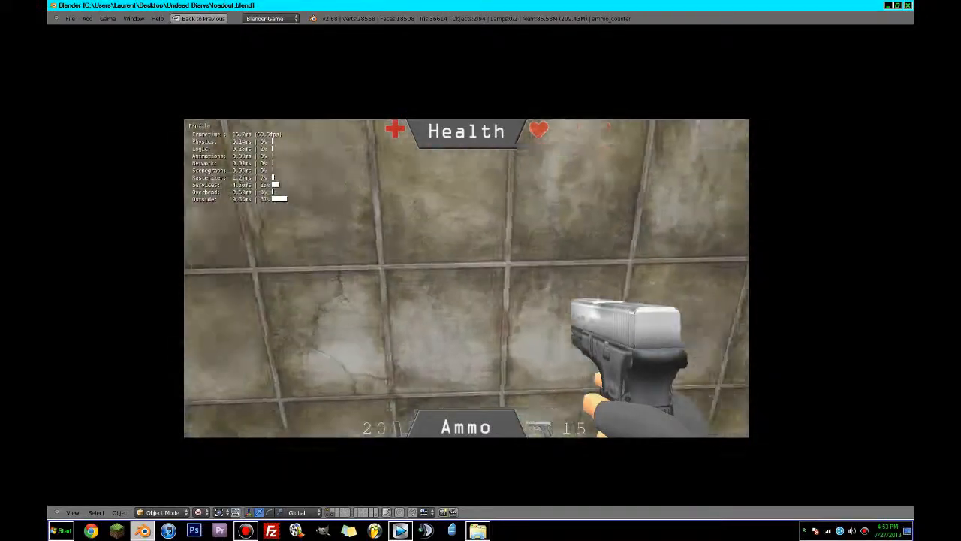
key("w")
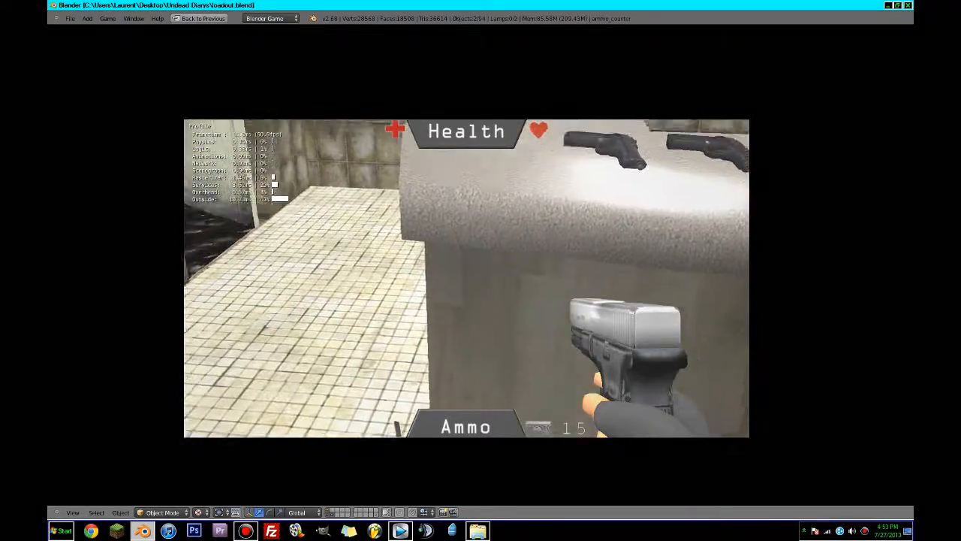
key("w")
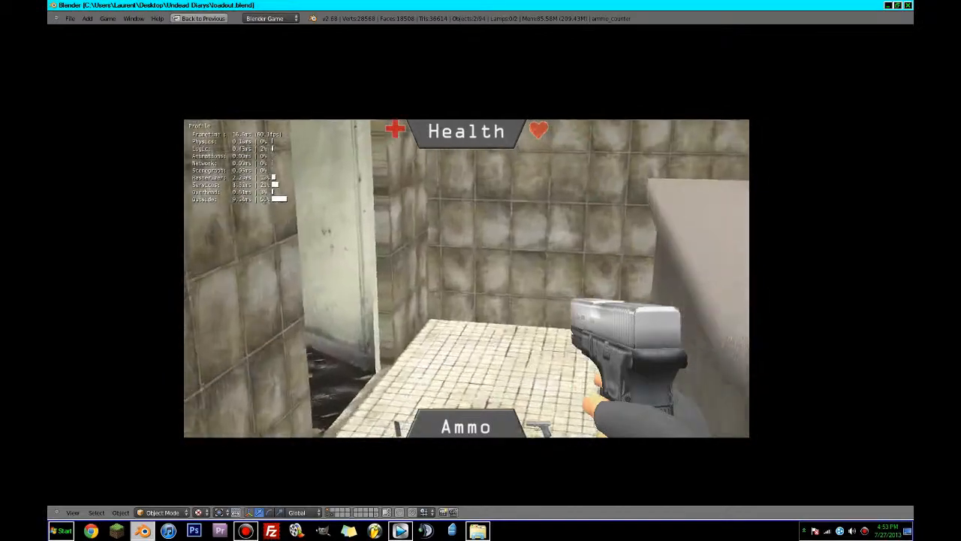
key("w")
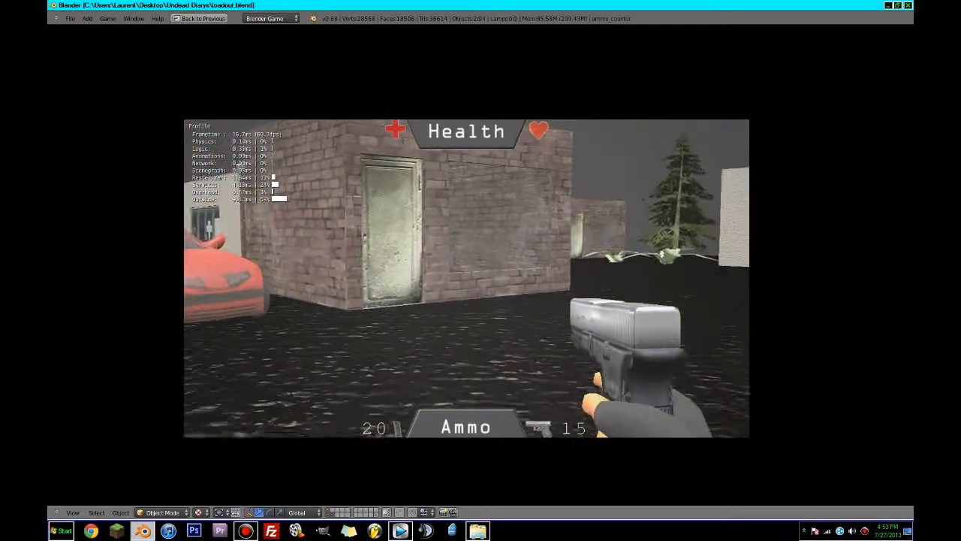
key("w")
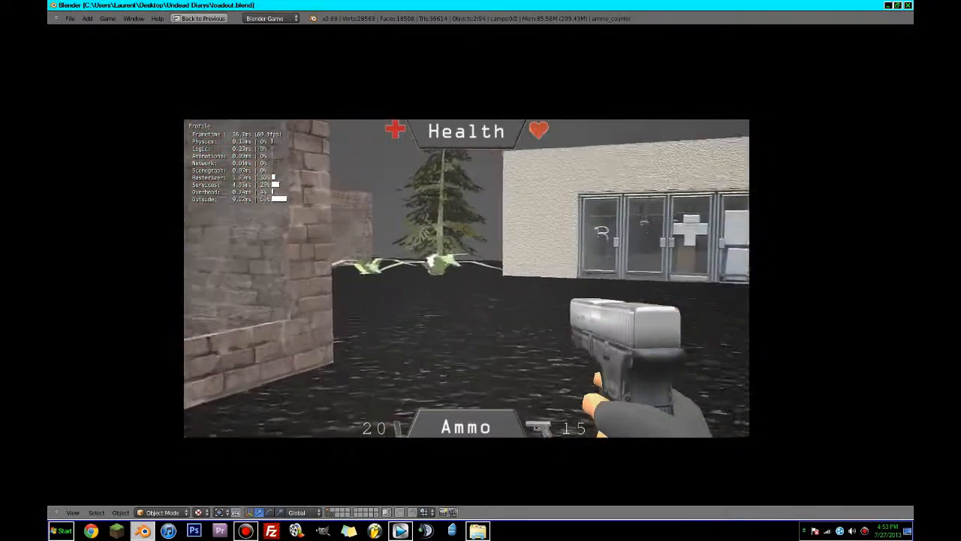
key("w")
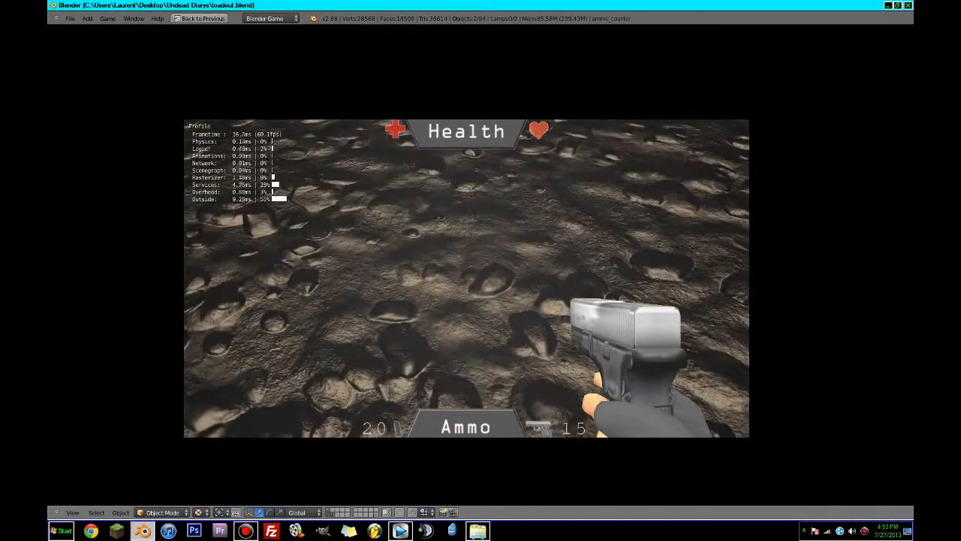
key("Escape")
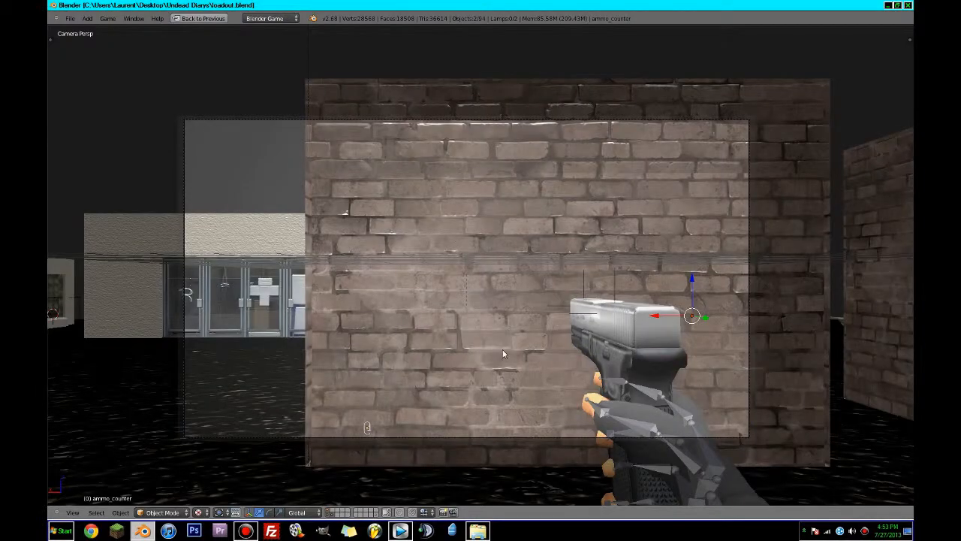
- Select the ground by the red car, open its material's texture list, and toggle the ao texture off and on
key("ctrl+Up")
key("KP_0")
middle_click_drag(399, 237, 425, 260)
scroll(425, 260, "up", 8)
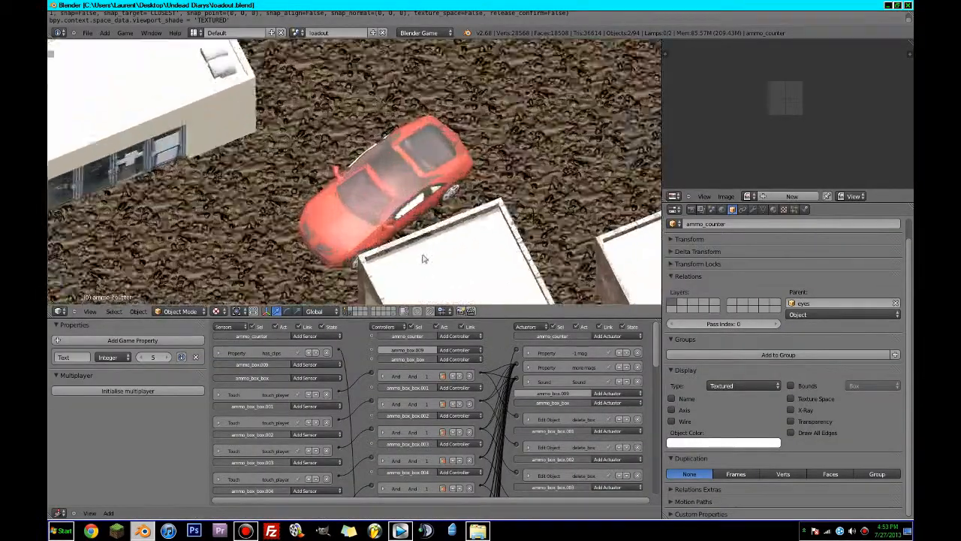
middle_click_drag(300, 197, 431, 247, "shift")
scroll(432, 247, "up", 4)
left_click(784, 209)
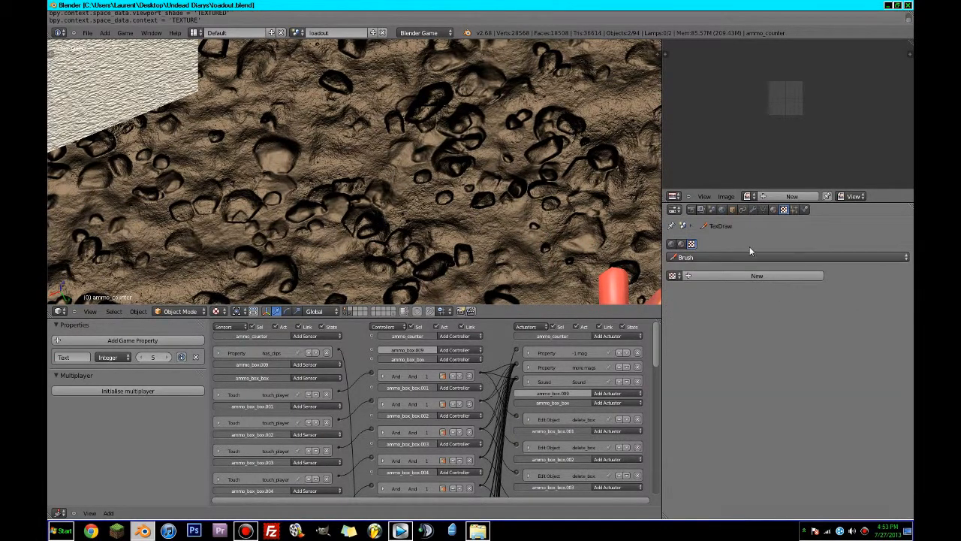
right_click(612, 197)
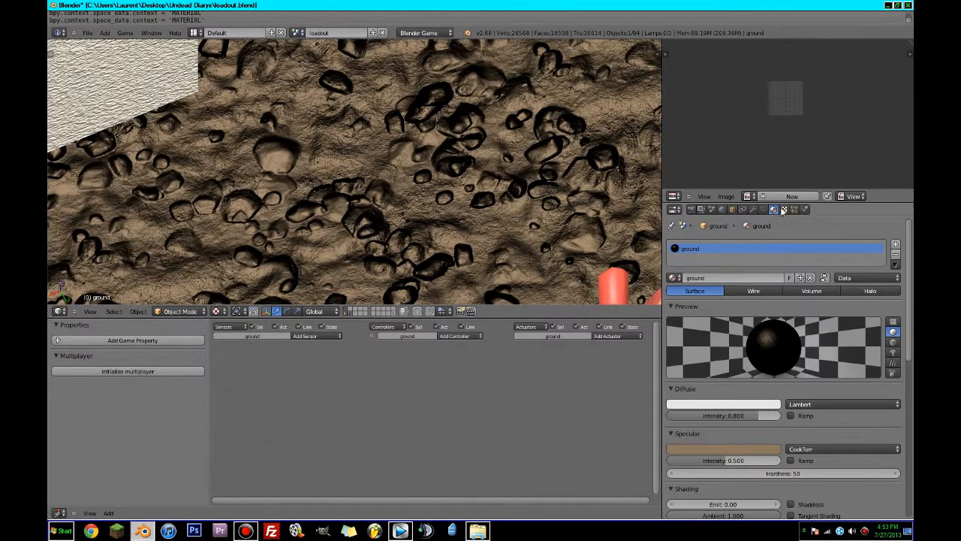
left_click(764, 283)
left_click(866, 282)
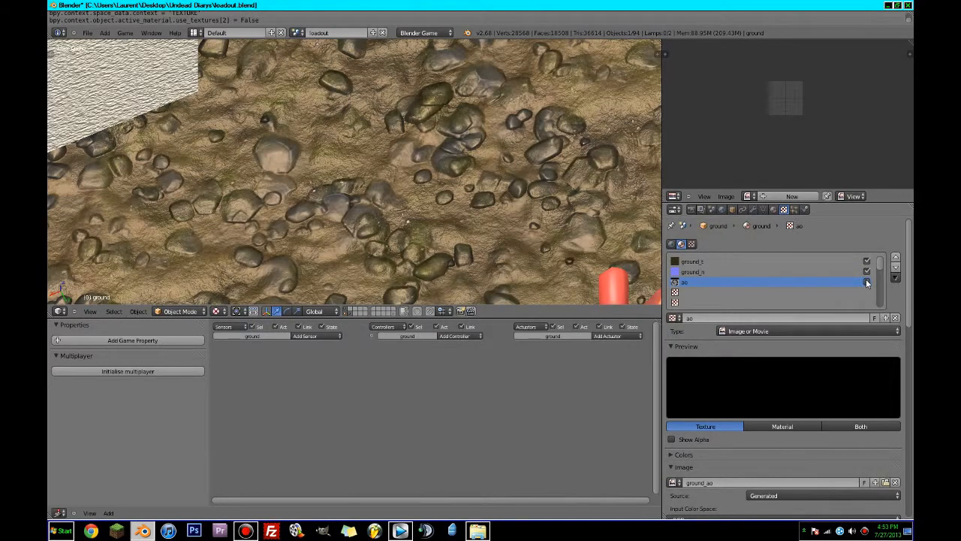
left_click(867, 282)
- Set the ao texture's blend mode to Screen and inspect the ground around the car
scroll(778, 435, "down", 15)
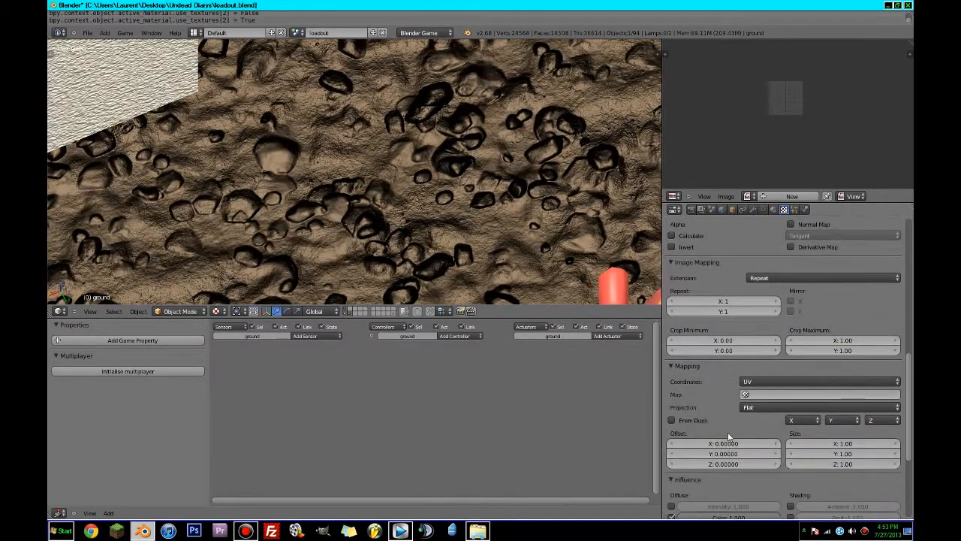
scroll(724, 433, "down", 5)
left_click(732, 448)
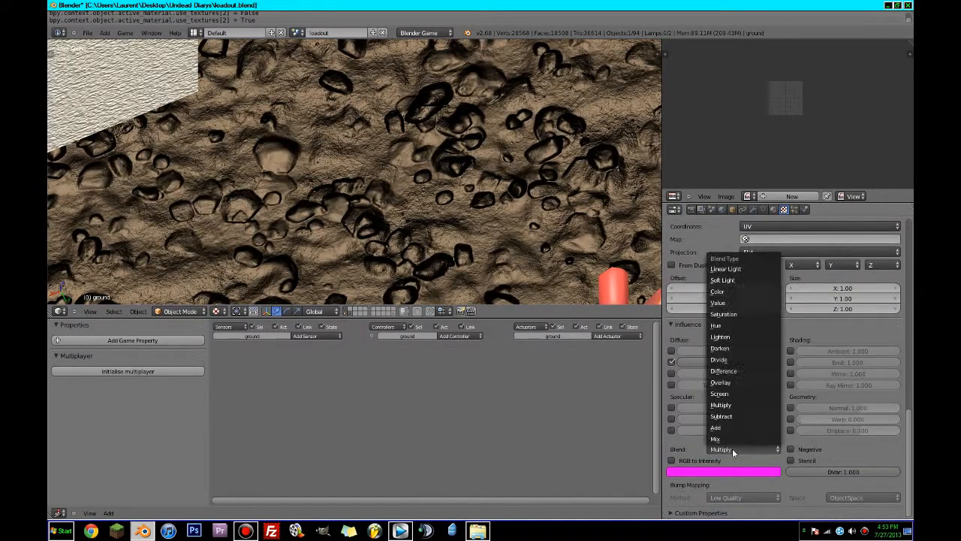
left_click(722, 394)
scroll(469, 165, "down", 6)
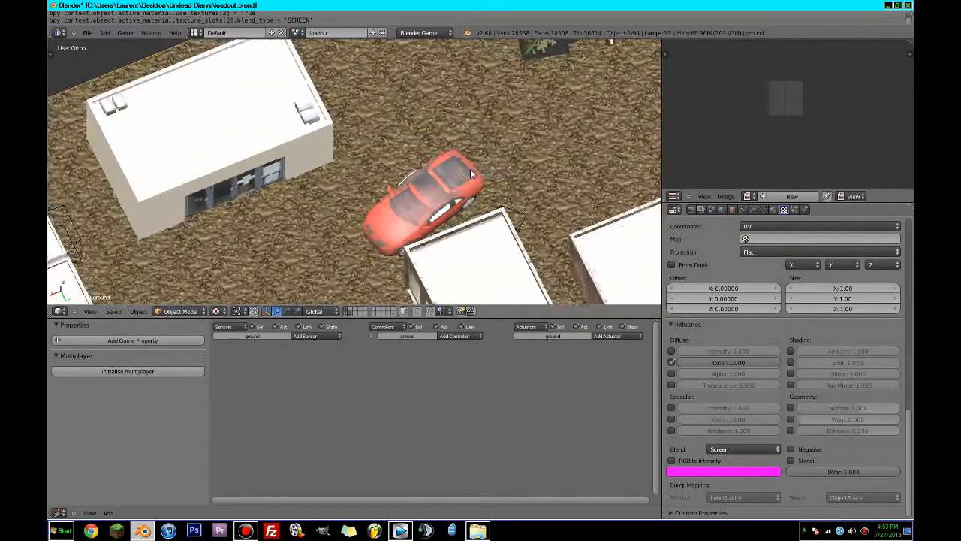
scroll(470, 174, "down", 4)
middle_click_drag(470, 174, 549, 168)
scroll(514, 145, "up", 6)
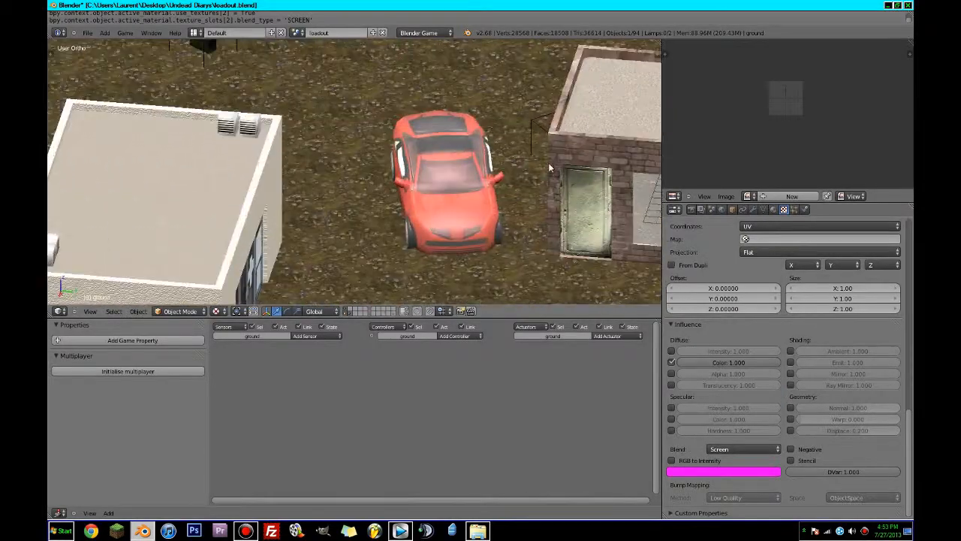
scroll(549, 169, "up", 4)
- Enable RGB to Intensity for the ao texture and set its blend mode to Overlay
left_click(728, 459)
left_click(740, 449)
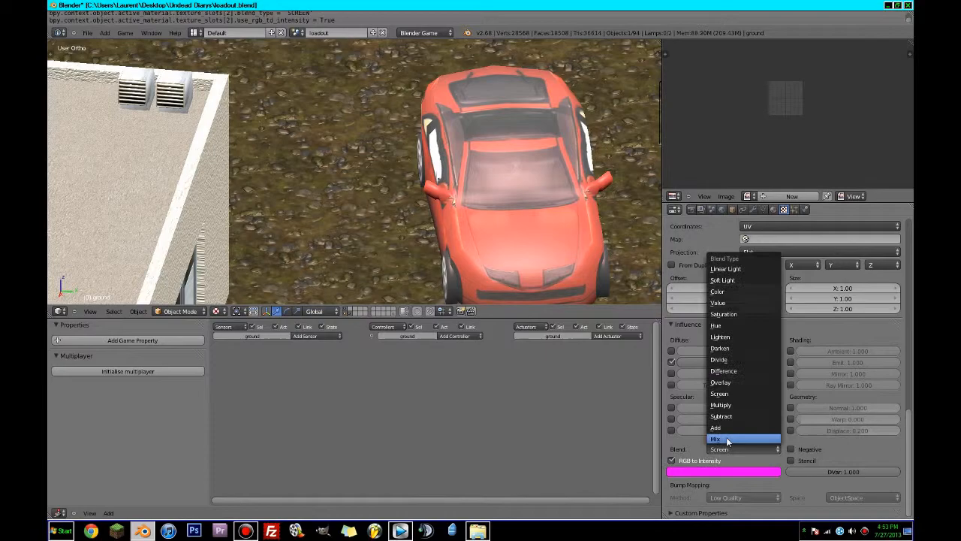
left_click(720, 383)
scroll(510, 221, "down", 4)
middle_click_drag(510, 222, 425, 262)
scroll(433, 269, "up", 3)
scroll(432, 263, "up", 5)
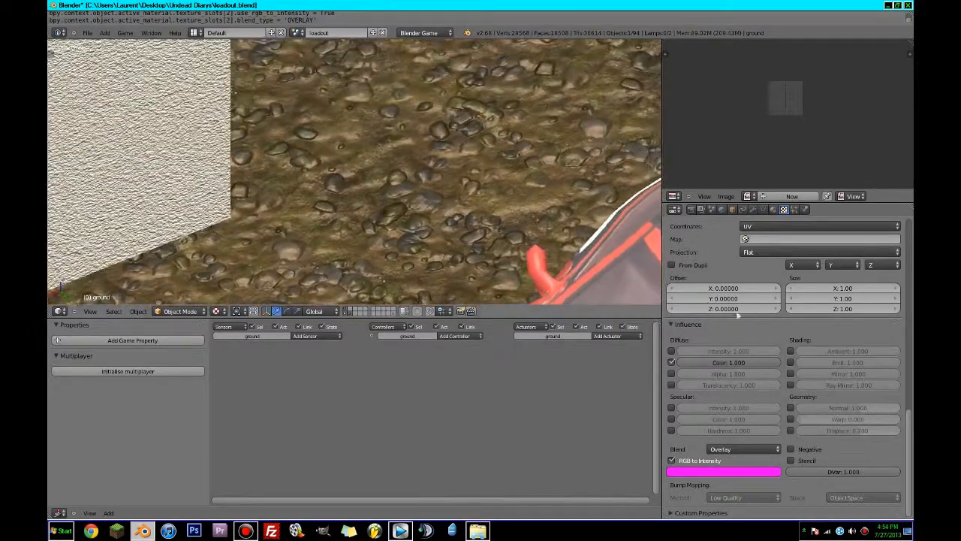
- Toggle the ao texture off and on to compare its effect on the ground, and look over the level
scroll(818, 320, "up", 8)
scroll(817, 322, "up", 7)
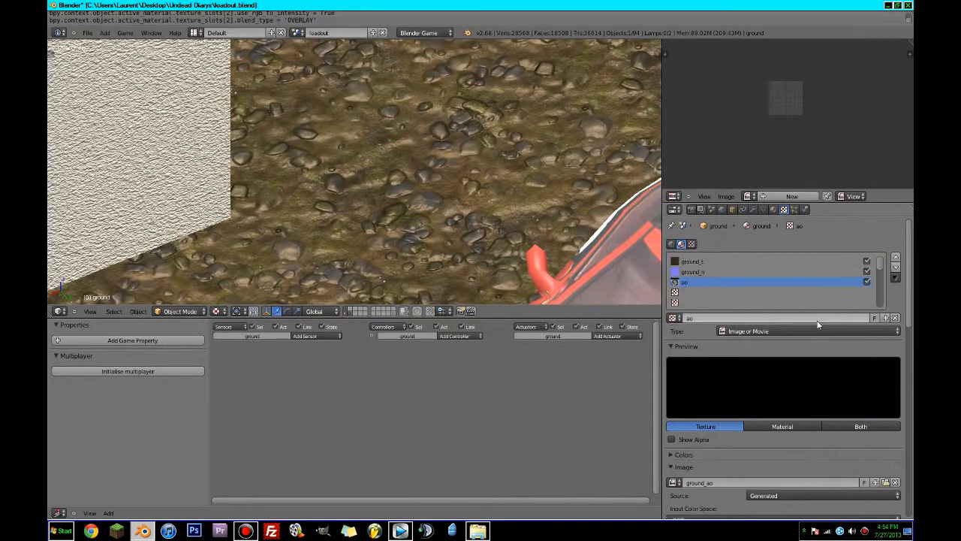
left_click(867, 282)
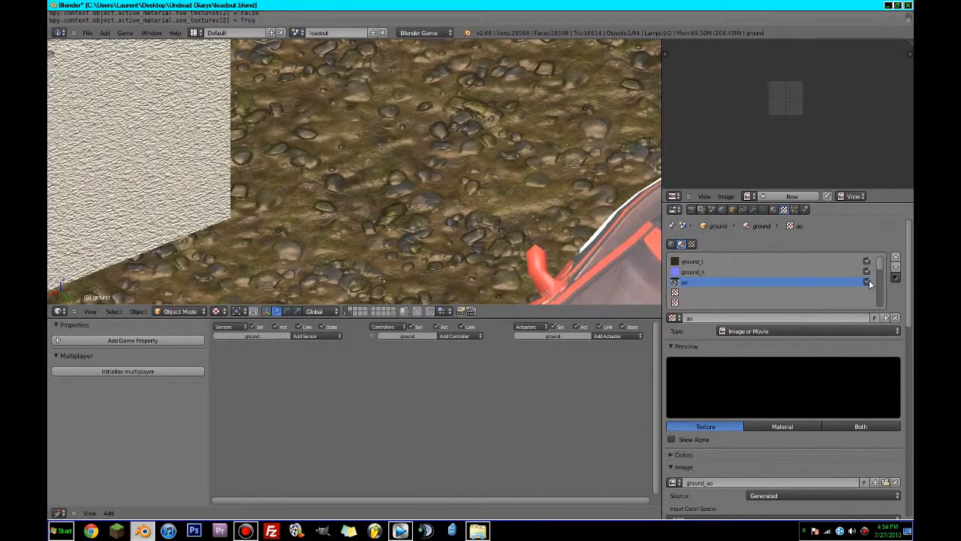
scroll(499, 195, "down", 10)
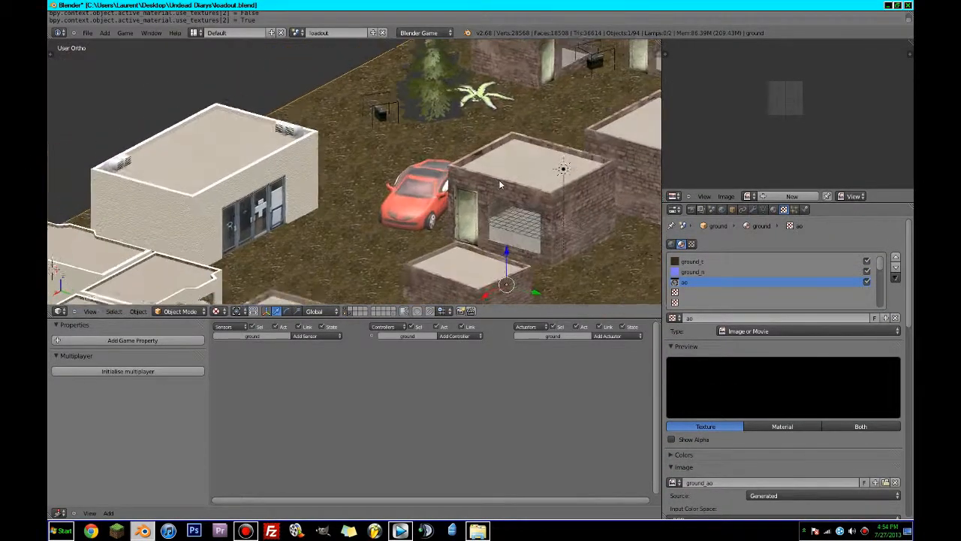
scroll(752, 400, "down", 5)
- Try the Linear Light, Soft Light, Color, Value and Darken blend modes on the ao texture, ending back on Overlay
scroll(752, 400, "down", 12)
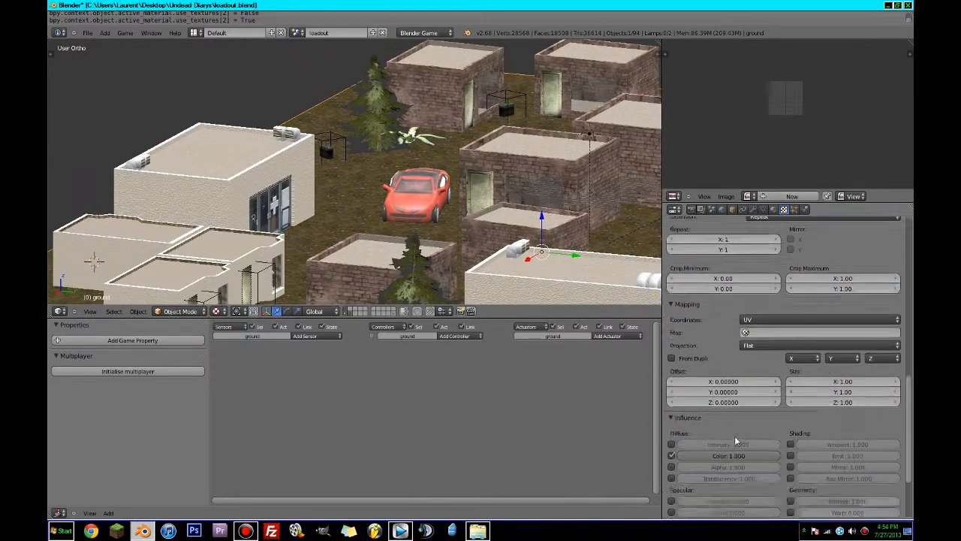
left_click(735, 449)
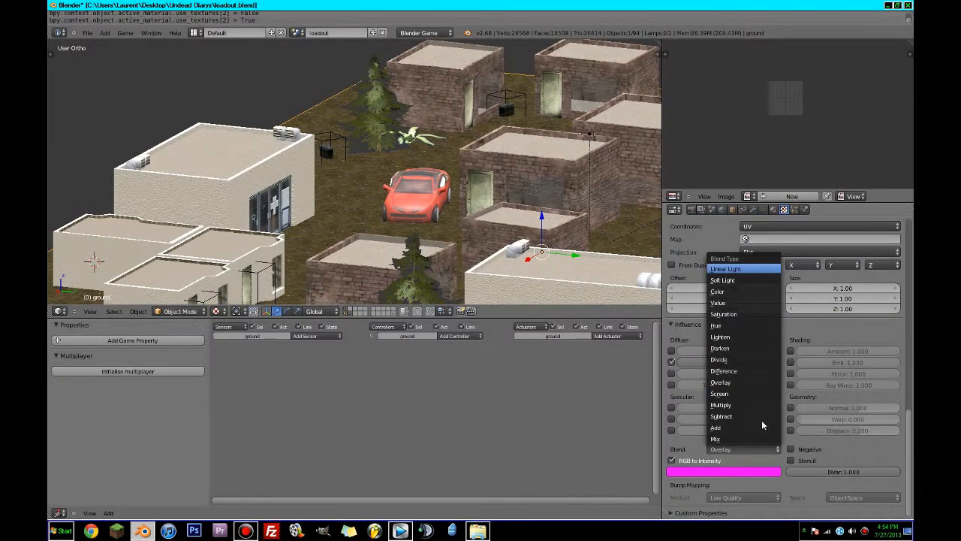
left_click(731, 269)
left_click(751, 449)
left_click(732, 280)
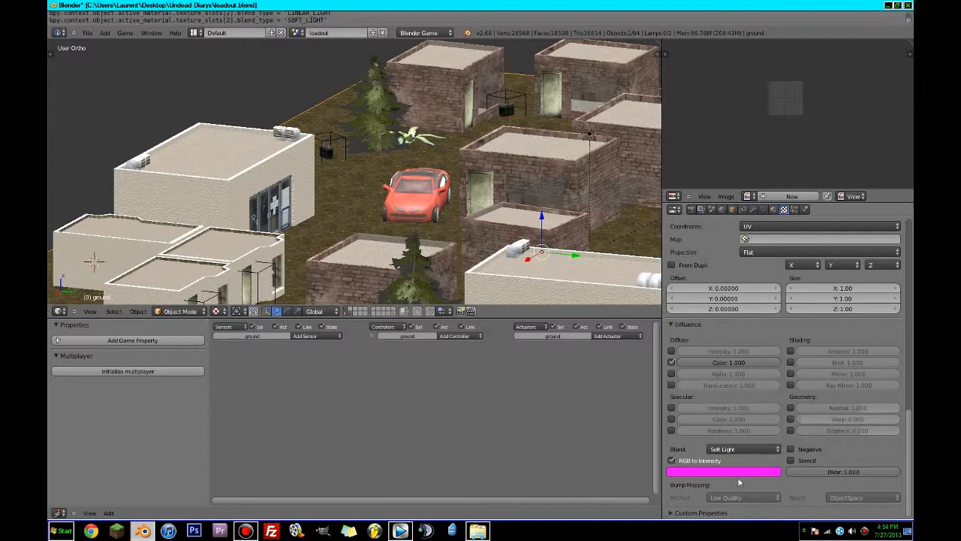
left_click(743, 449)
left_click(728, 293)
left_click(755, 449)
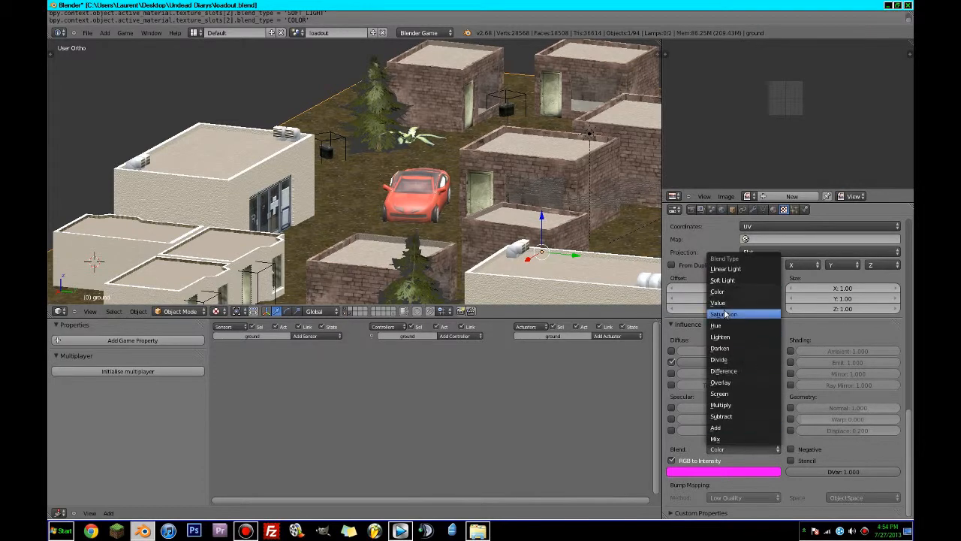
left_click(726, 303)
left_click(751, 449)
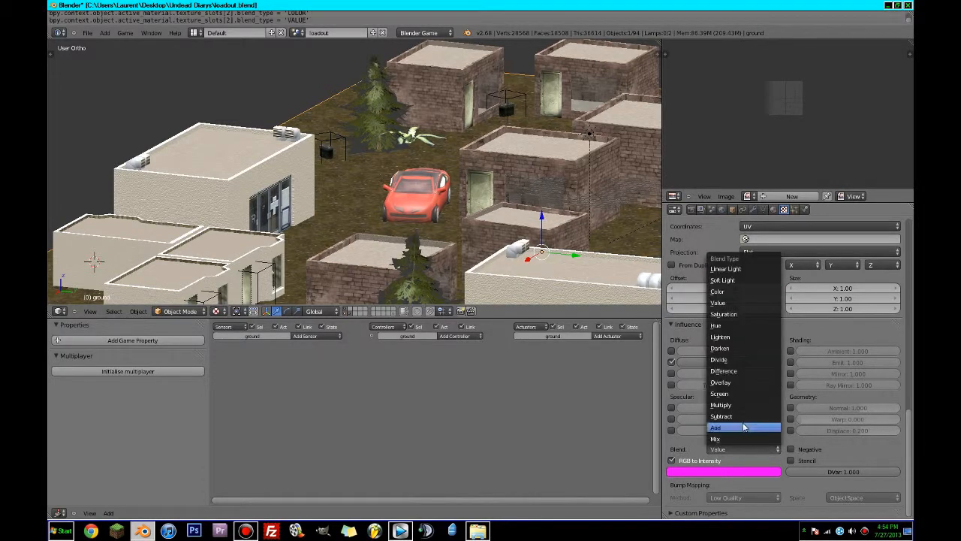
left_click(734, 349)
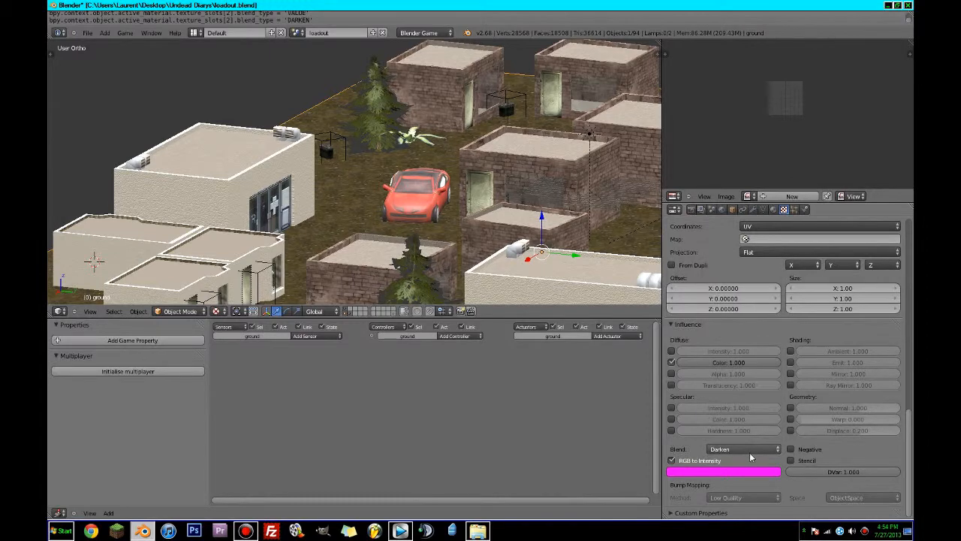
left_click(749, 452)
left_click(736, 382)
- Try the ao texture above the ground_t and ground_n textures, and return it to the third slot
scroll(834, 410, "up", 15)
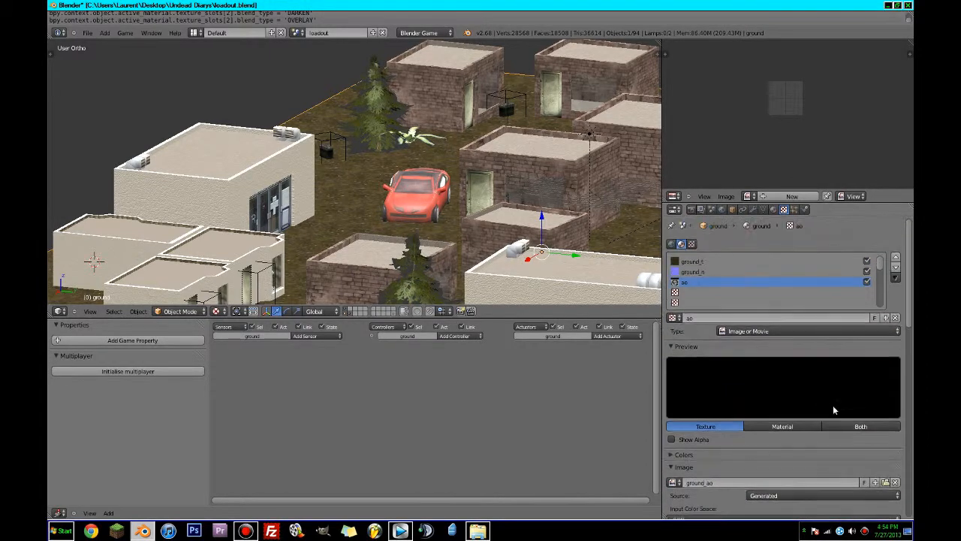
left_click(895, 259)
left_click(895, 260)
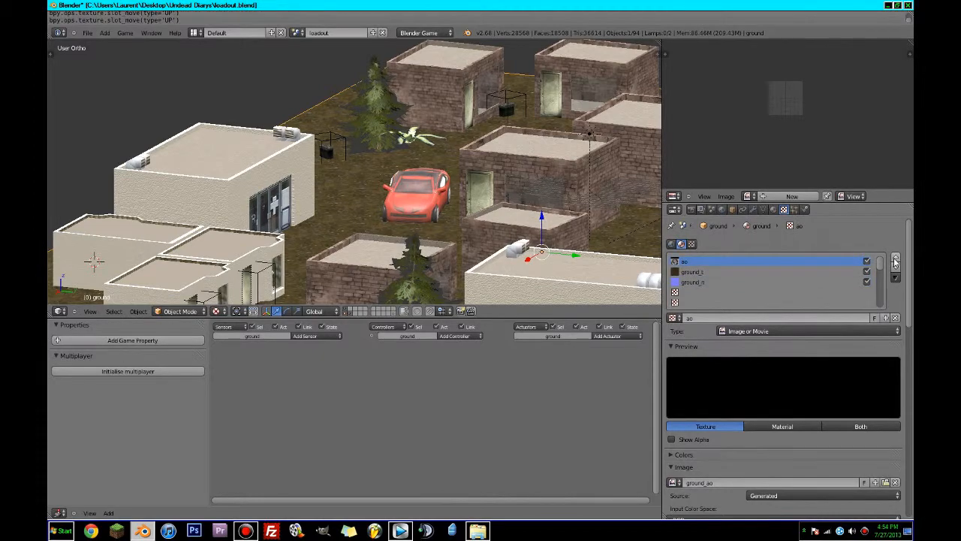
left_click(896, 267)
left_click(895, 268)
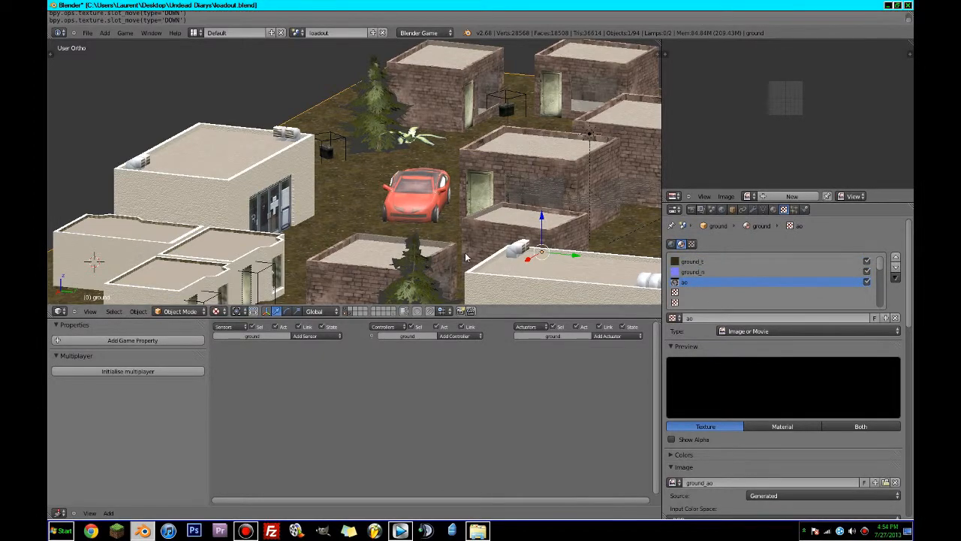
- Maximize the viewport in camera view and save the level over loadout.blend
key("KP_0")
key("ctrl+Up")
key("ctrl+s")
left_click(465, 253)
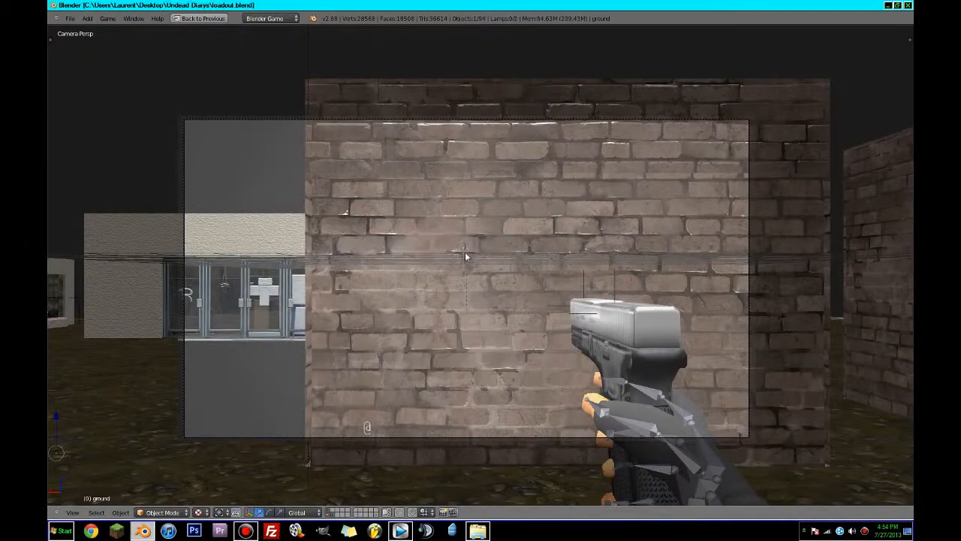
- Run the game, look at the ground while walking toward a brick building, and end the game
key("p")
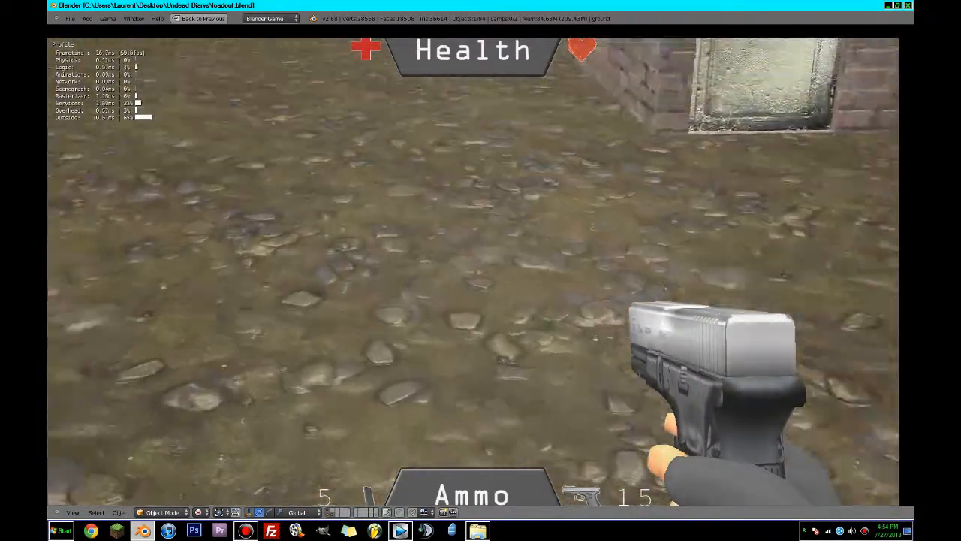
key("w")
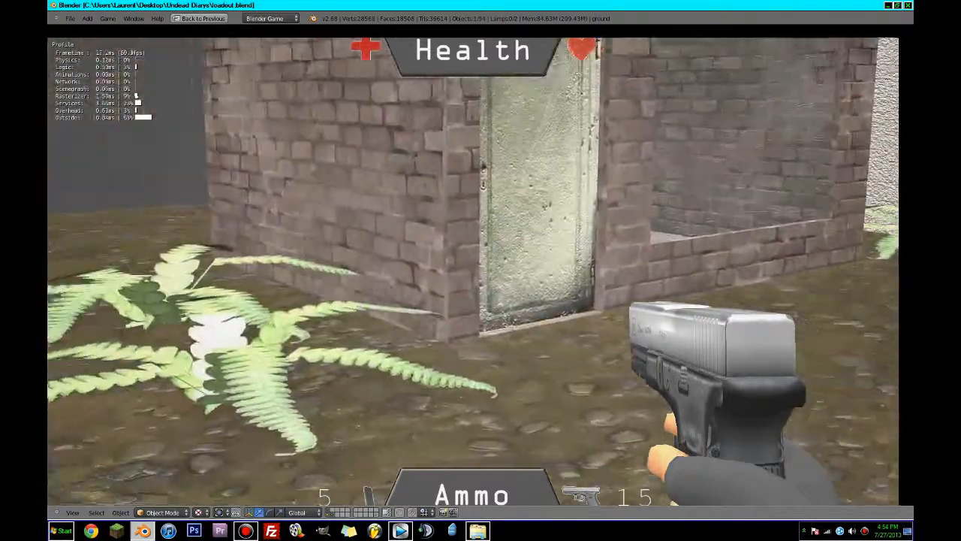
key("Escape")
scroll(476, 273, "down", 2)
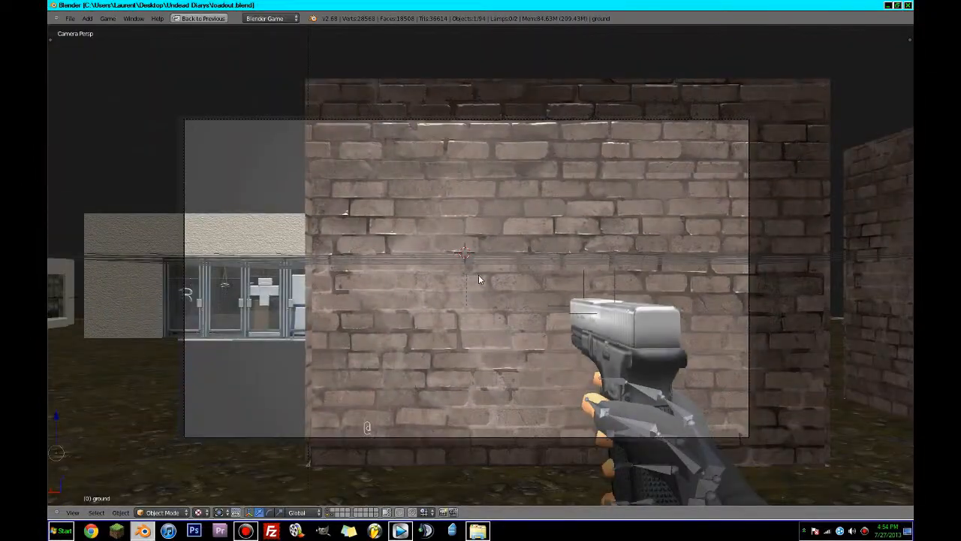
- Delete the Sun lamp above the level
key("KP_7")
scroll(479, 275, "down", 8)
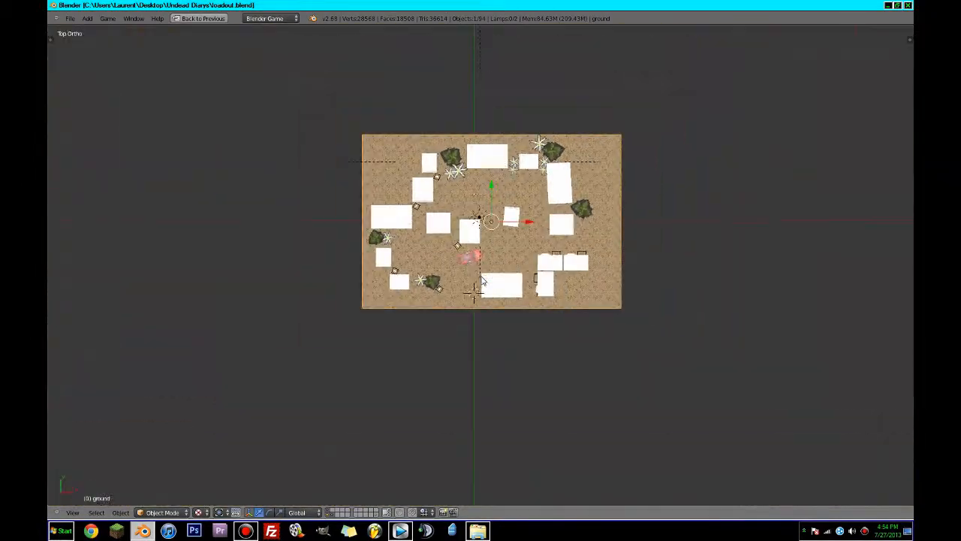
middle_click_drag(486, 237, 515, 148)
scroll(515, 147, "up", 3)
right_click(444, 238)
key("x")
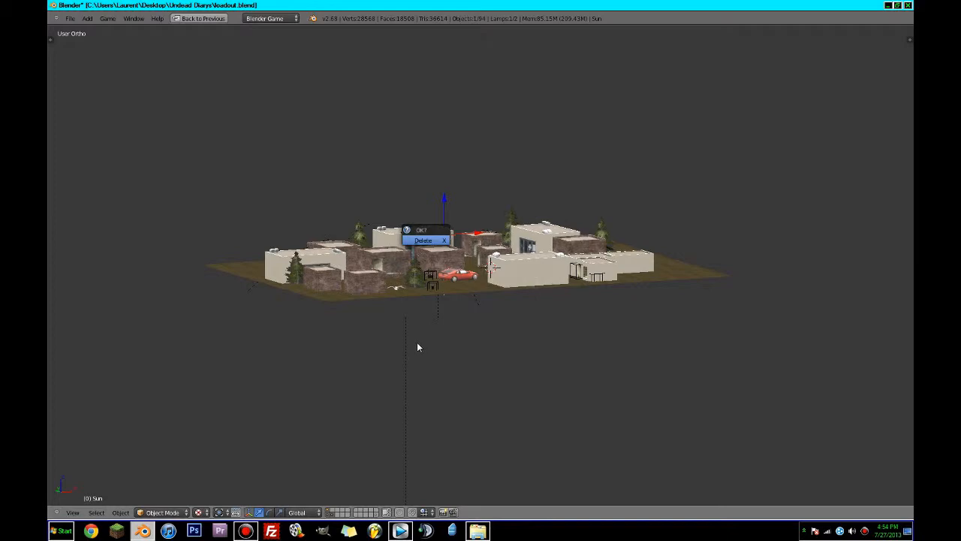
key("Return")
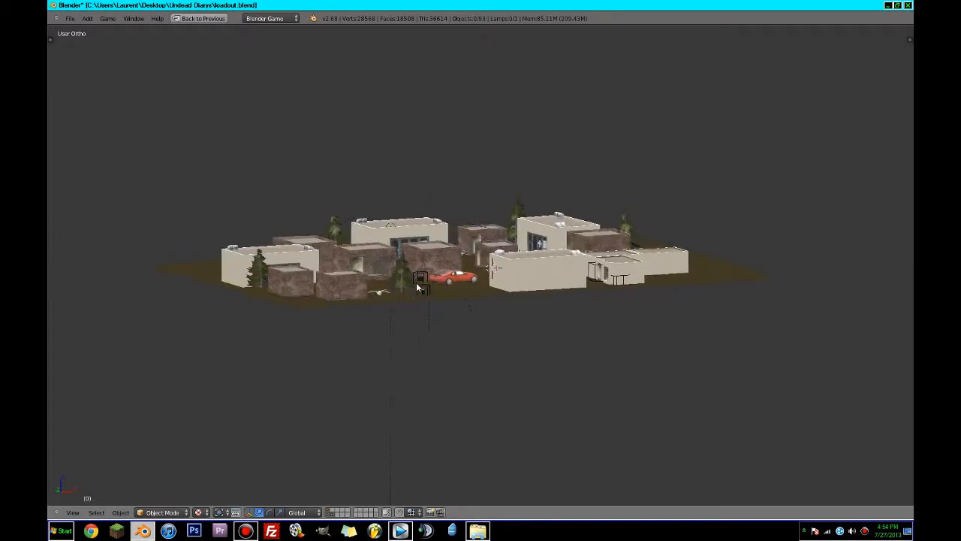
- Show the level in wireframe and delete the remaining lamps Hemi.002 and Hemi.003
key("z")
scroll(400, 330, "up", 5)
middle_click_drag(401, 327, 431, 346)
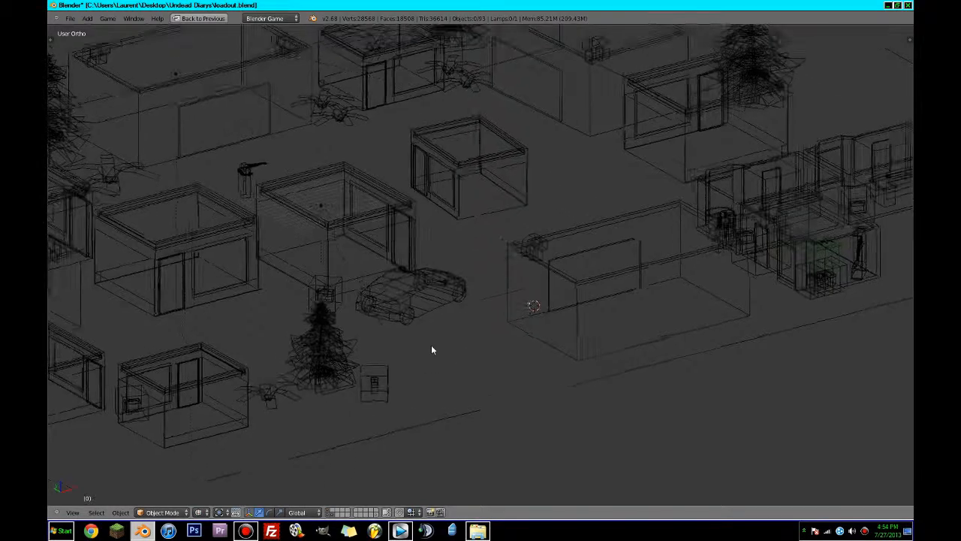
scroll(326, 197, "down", 4)
right_click(404, 238)
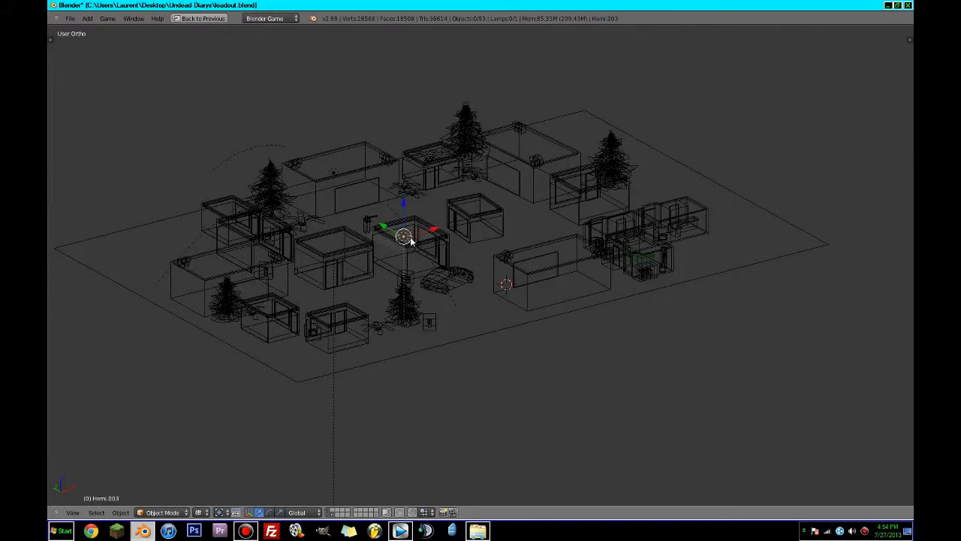
right_click(334, 178)
right_click(334, 176)
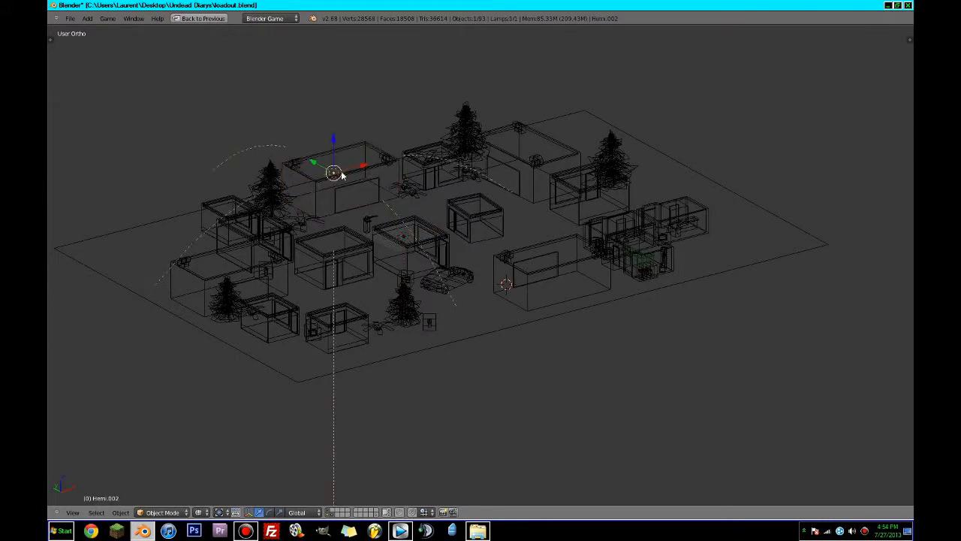
right_click(408, 236, "shift")
key("x")
left_click(408, 238)
- Set the viewport shading back to Texture with the whole level in view
middle_click_drag(410, 240, 457, 278)
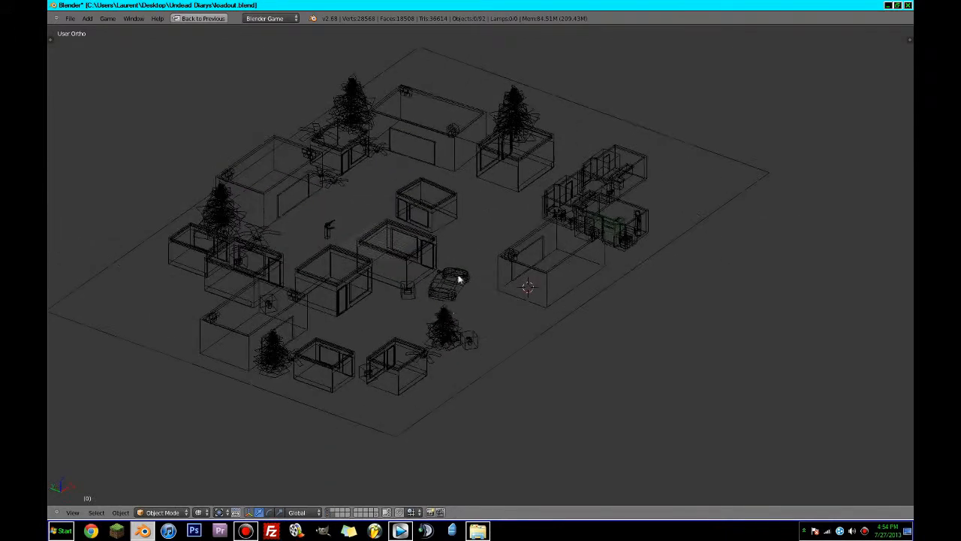
left_click(201, 512)
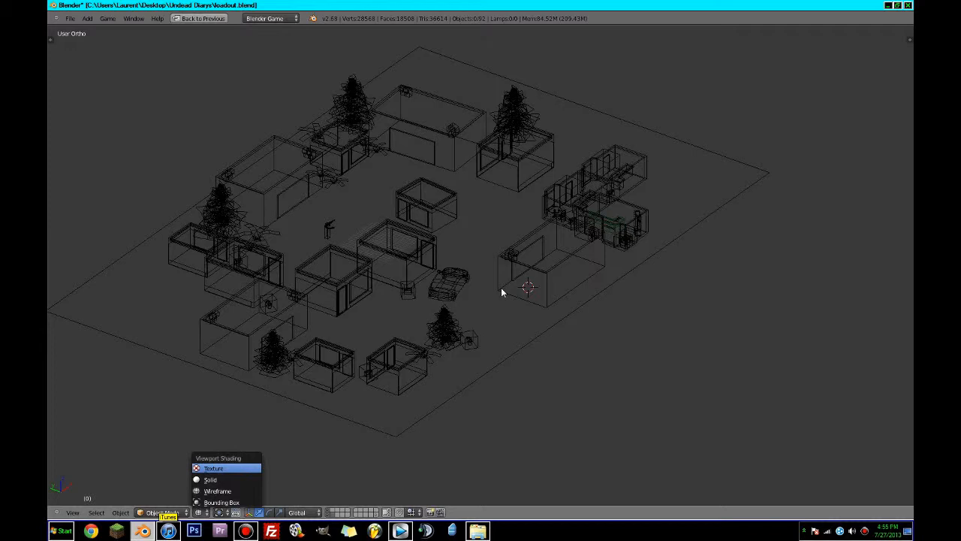
key("Return")
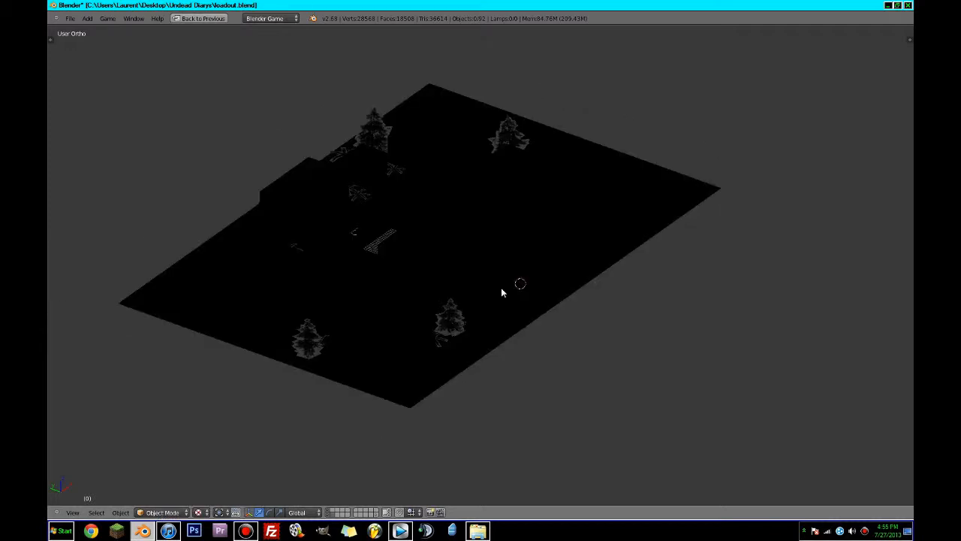
- Snap the 3D cursor to the centre of the level and add a Sun lamp there
key("shift+s")
left_click(519, 277)
key("KP_1")
key("shift+a")
mouse_move(546, 379)
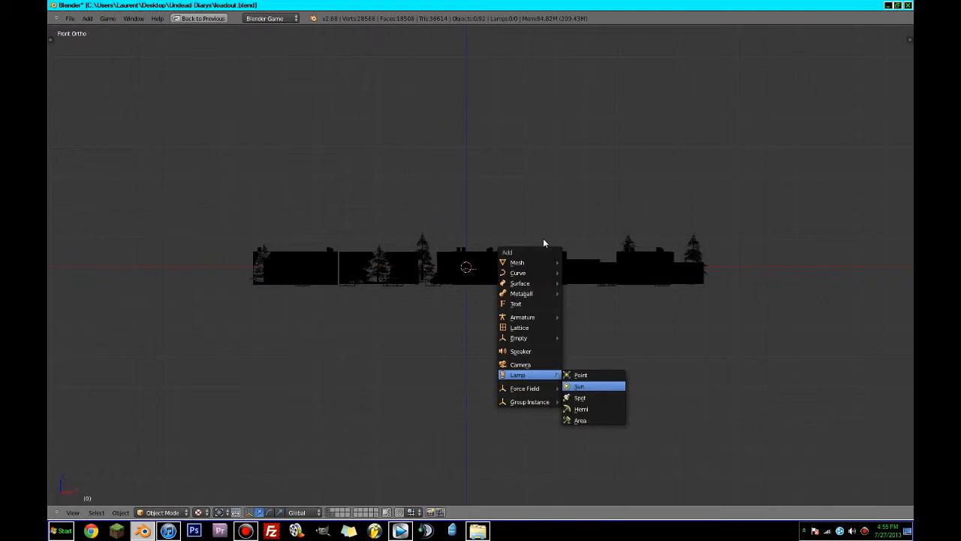
key("Return")
scroll(544, 242, "down", 1)
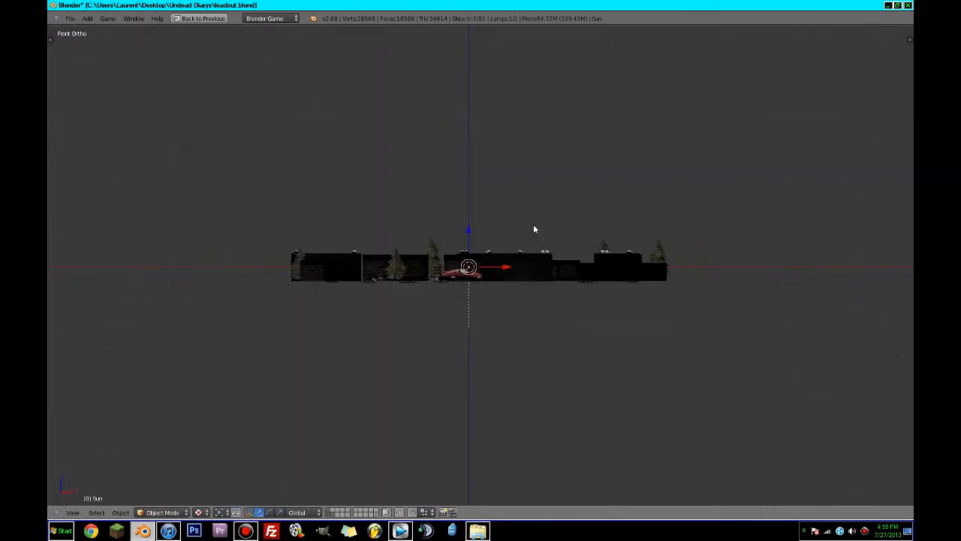
- In front view, move the Sun lamp high above the level's +X side and rotate it to shine toward the buildings
key("g")
left_click(762, 103)
key("r")
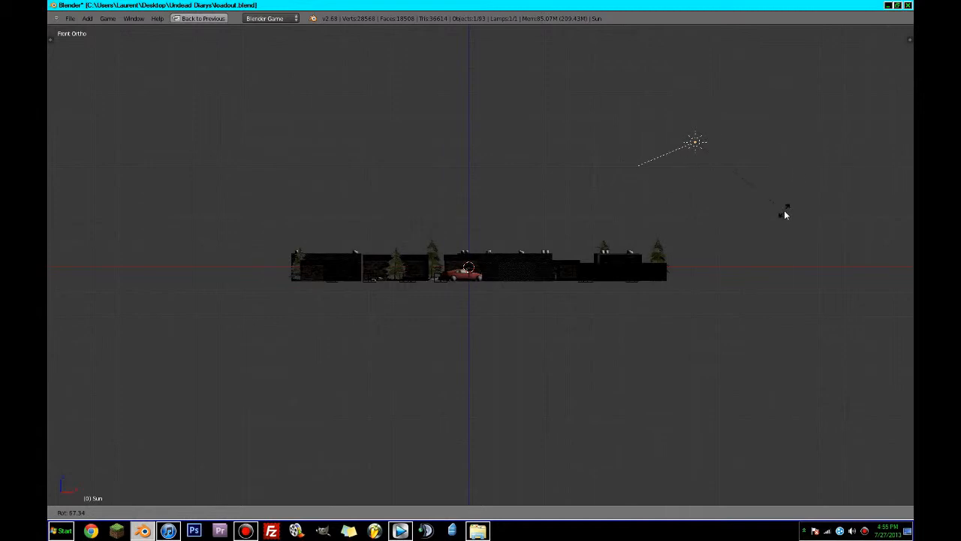
left_click(789, 198)
- In top view, move the Sun lamp to the level's +X/-Y corner and rotate it to aim diagonally at the centre
key("KP_7")
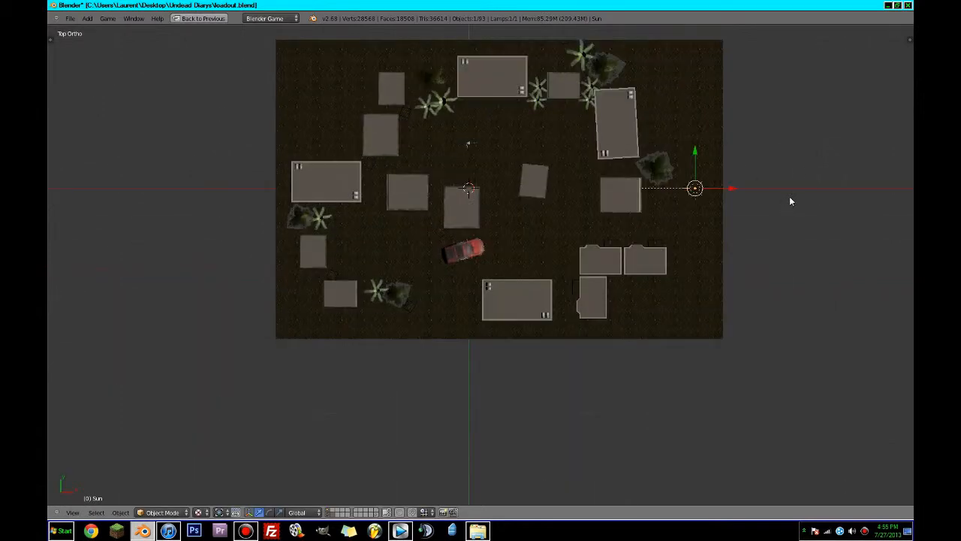
key("g")
left_click(805, 339)
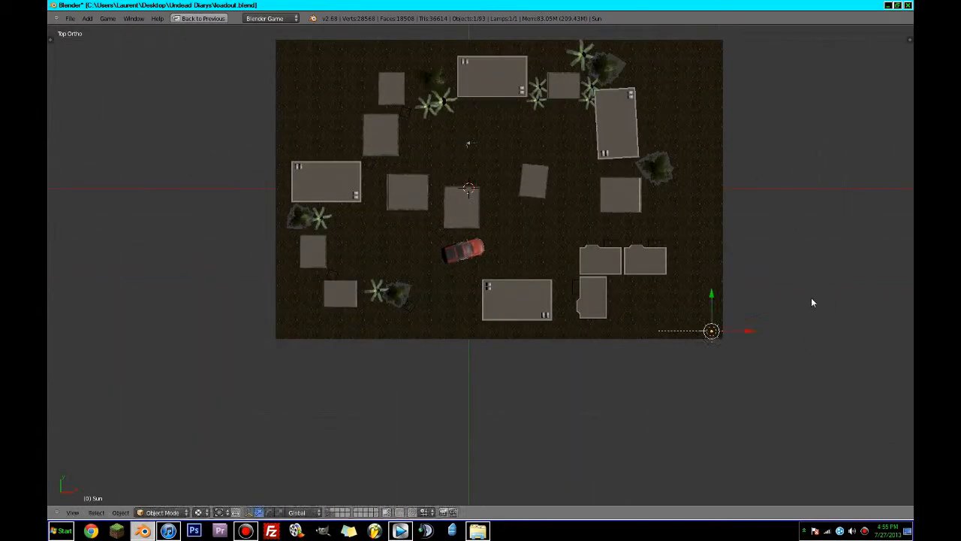
key("r")
left_click(850, 383)
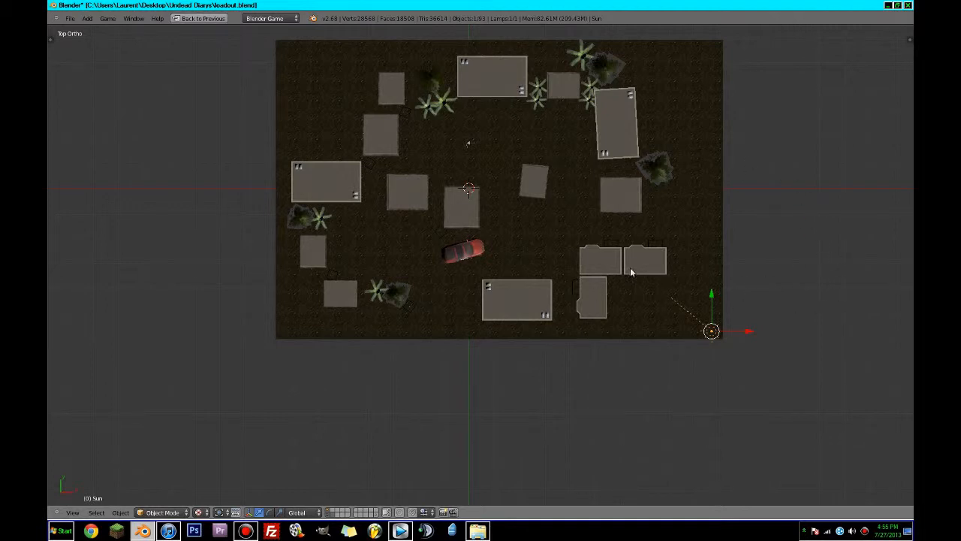
- Duplicate the Sun lamp, rotate the copy 180 degrees and place it over the opposite corner of the level
key("shift+d")
right_click(739, 250)
type("r180")
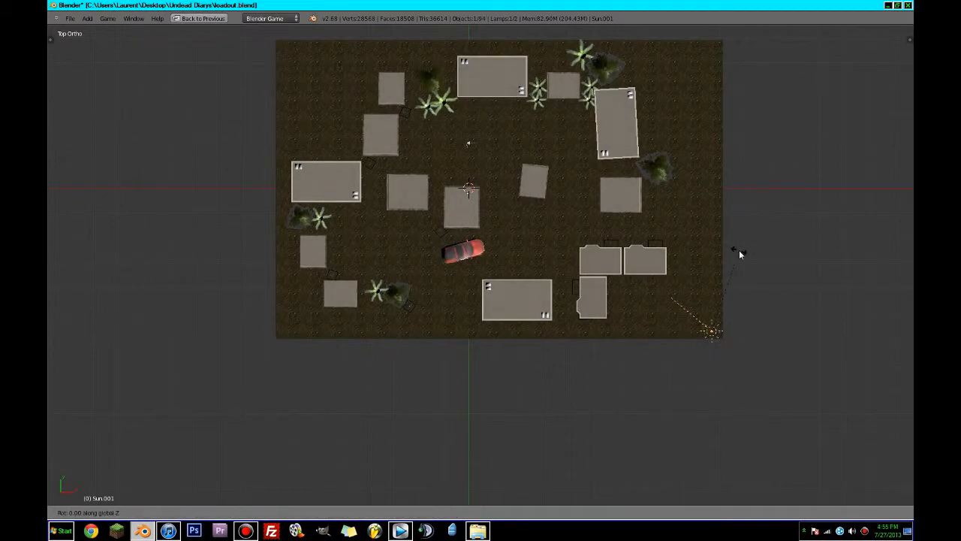
key("Return")
key("g")
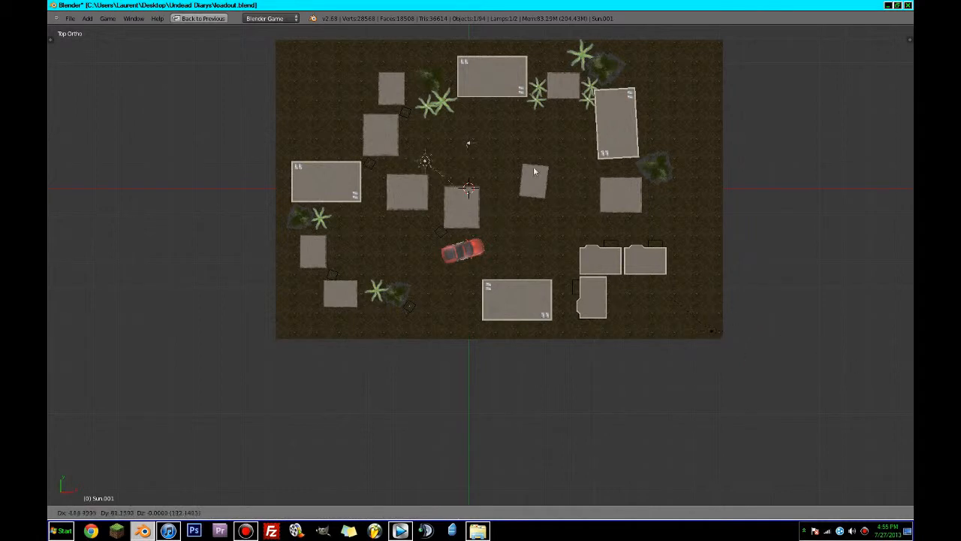
left_click(482, 151)
- Return to the full screen layout and set the duplicated Sun lamp's energy to 0.1
key("ctrl+Up")
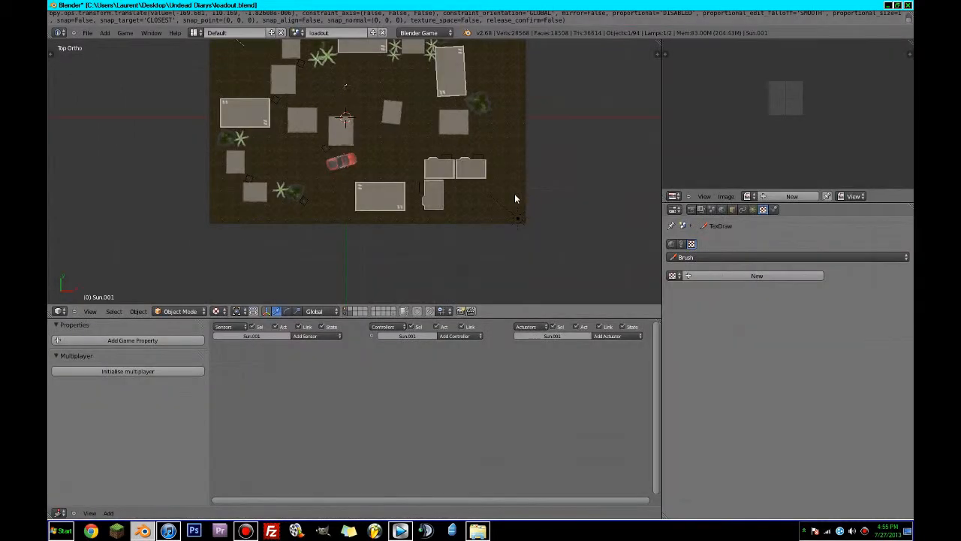
middle_click_drag(514, 194, 523, 122)
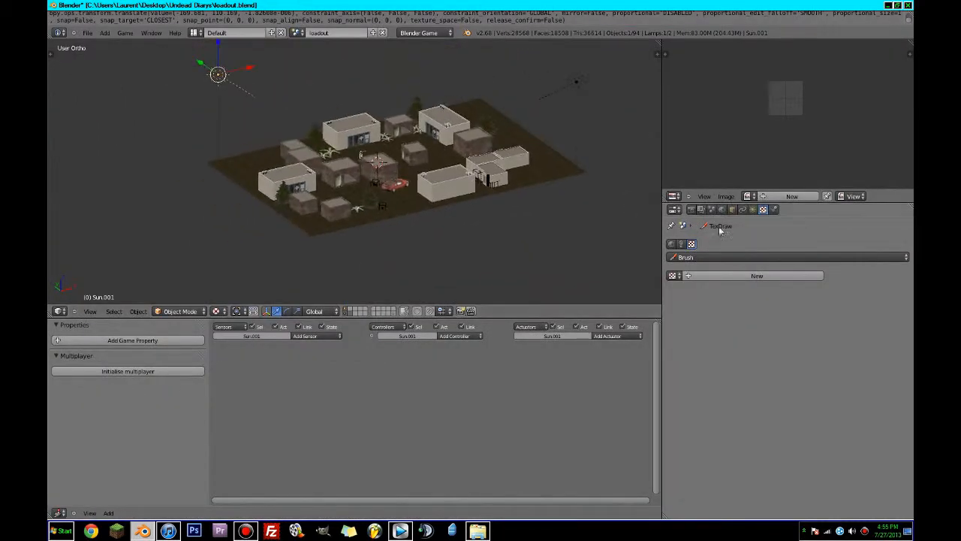
left_click(753, 209)
left_click(725, 383)
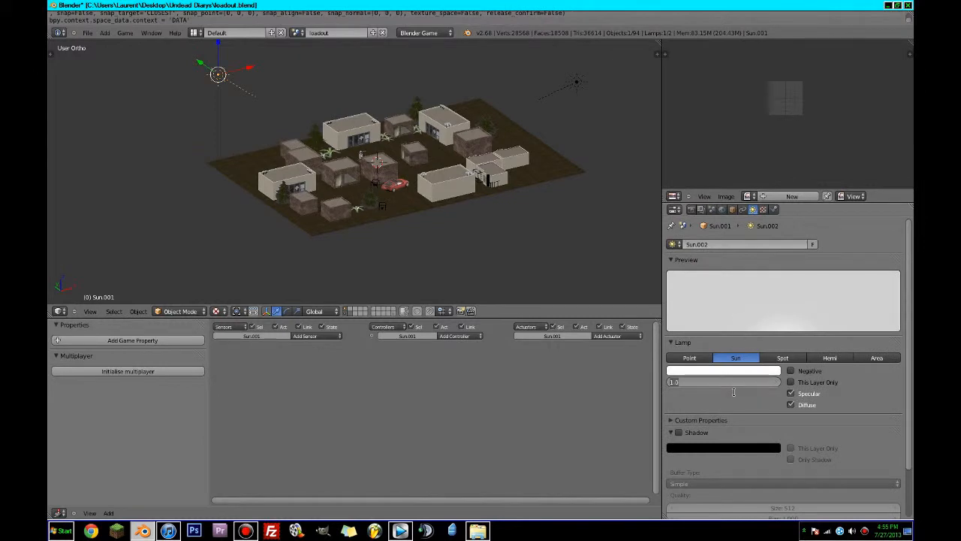
type("1")
key("Return")
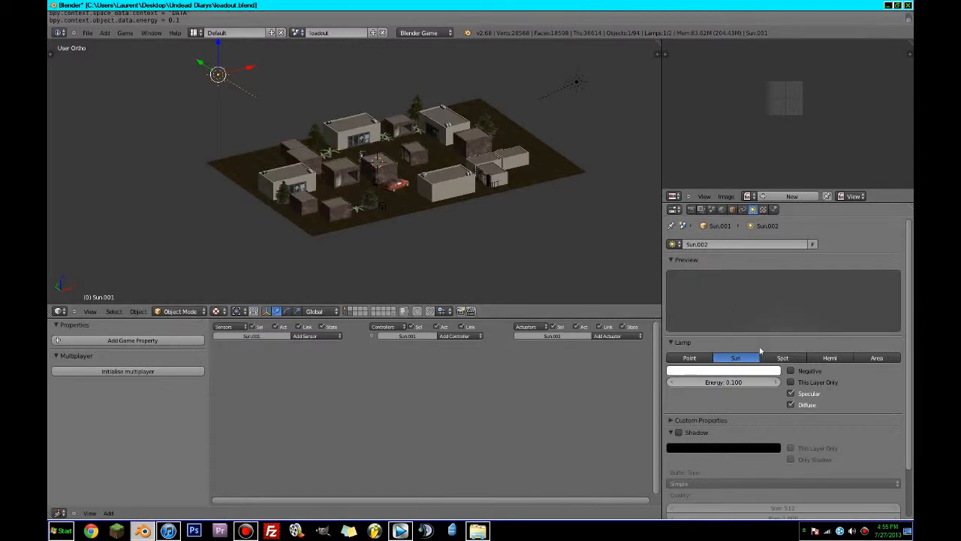
left_click(748, 371)
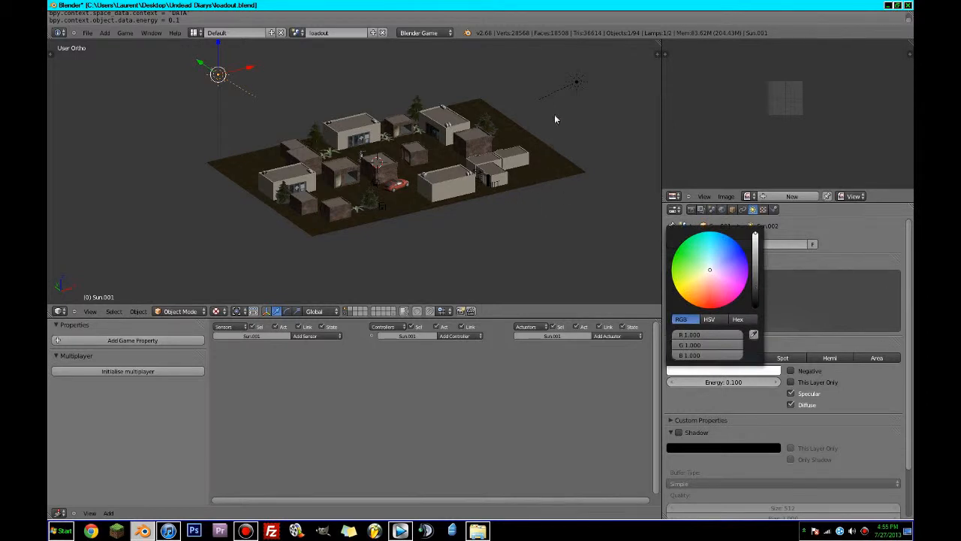
left_click(784, 266)
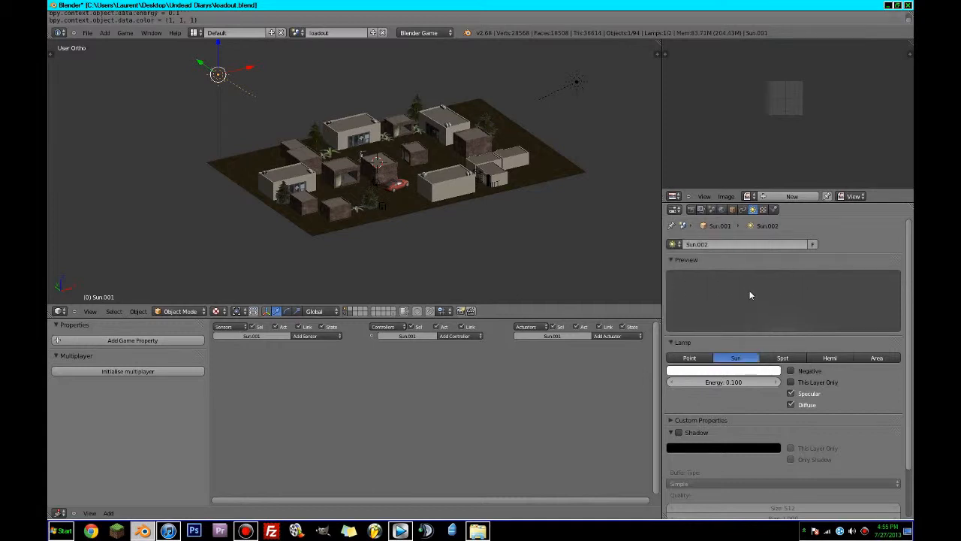
left_click(753, 373)
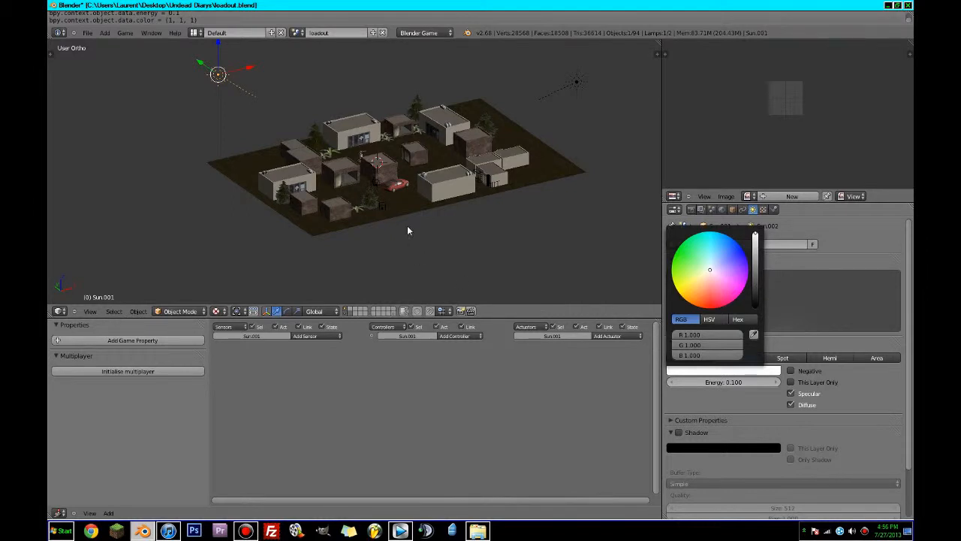
left_click_drag(755, 234, 756, 237)
left_click(570, 187)
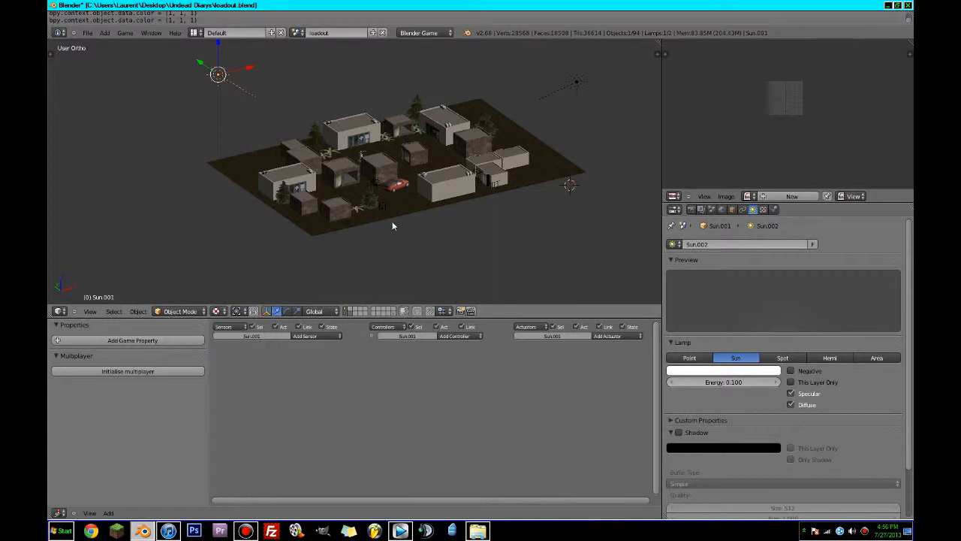
middle_click_drag(392, 225, 468, 238)
left_click(763, 372)
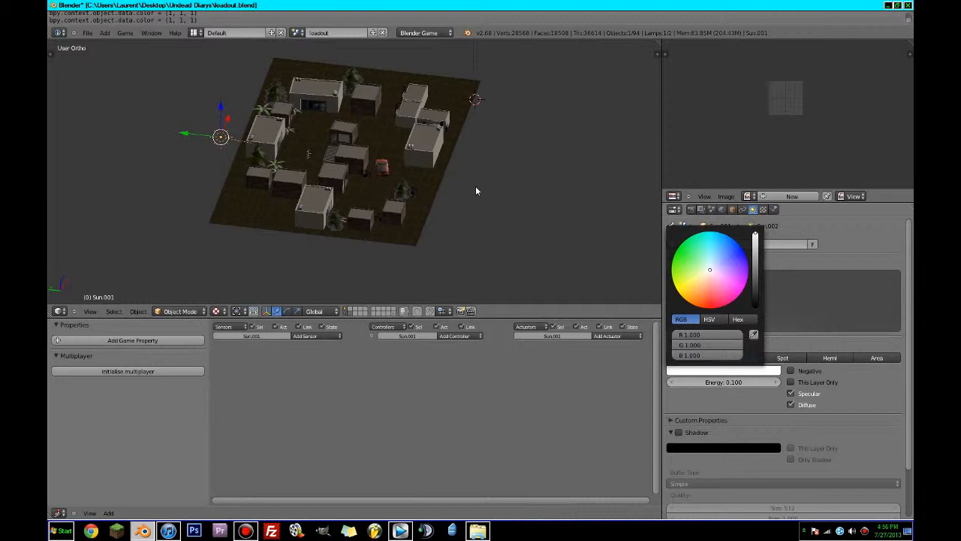
scroll(475, 187, "up", 1)
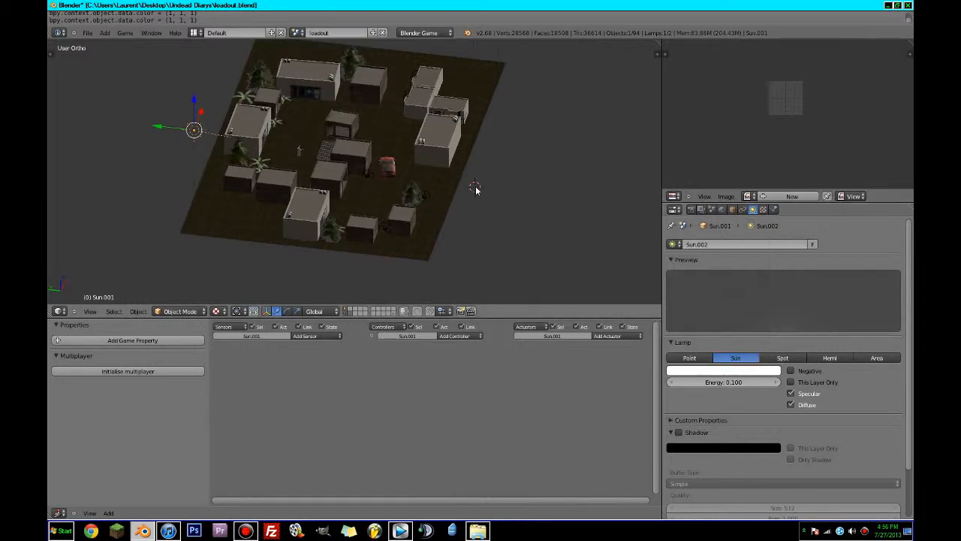
- Change the duplicated lamp's type to Spot and darken its light colour to black
middle_click_drag(476, 186, 556, 154)
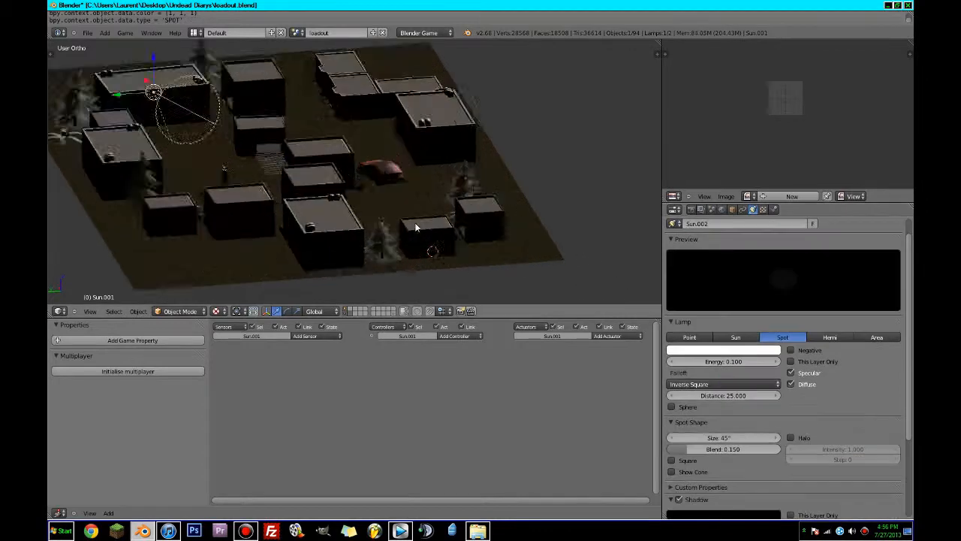
scroll(532, 251, "up", 1)
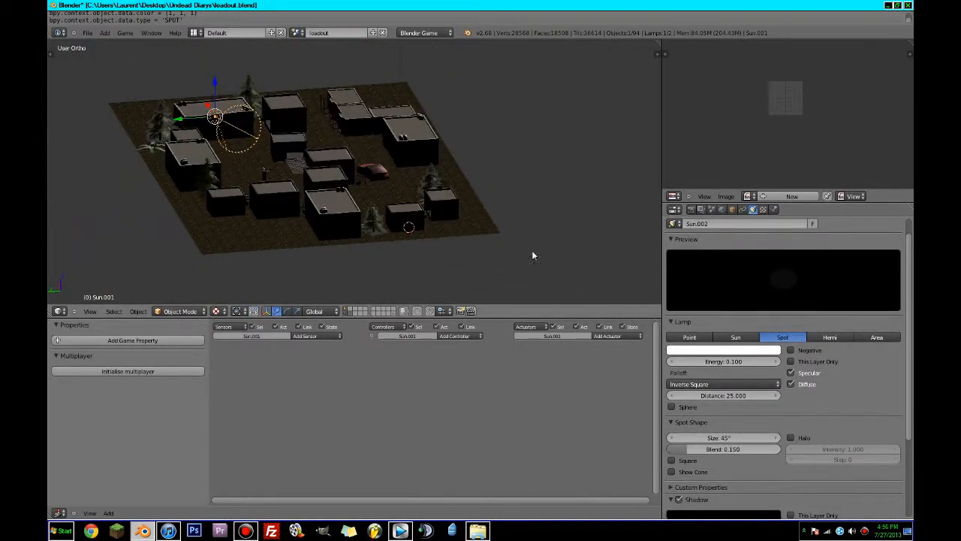
left_click(730, 351)
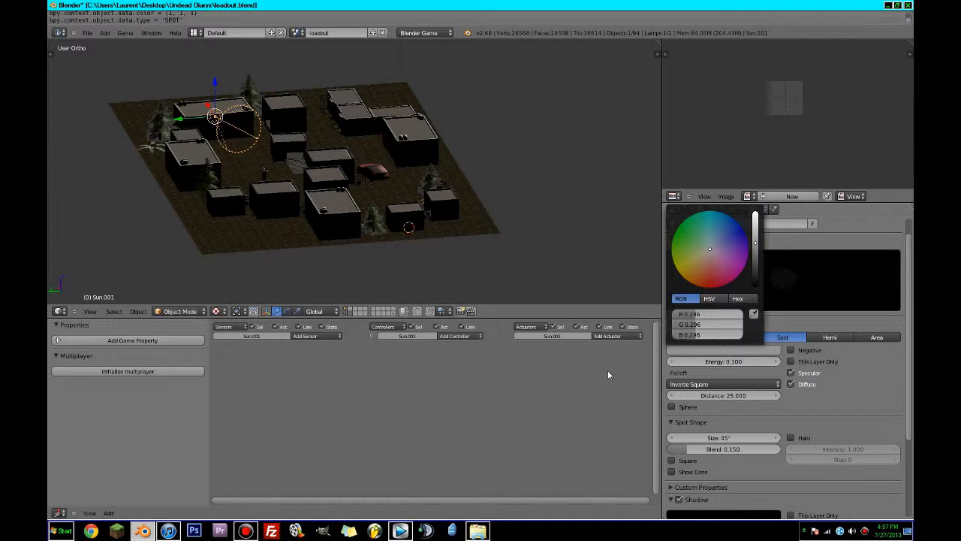
left_click_drag(755, 242, 755, 286)
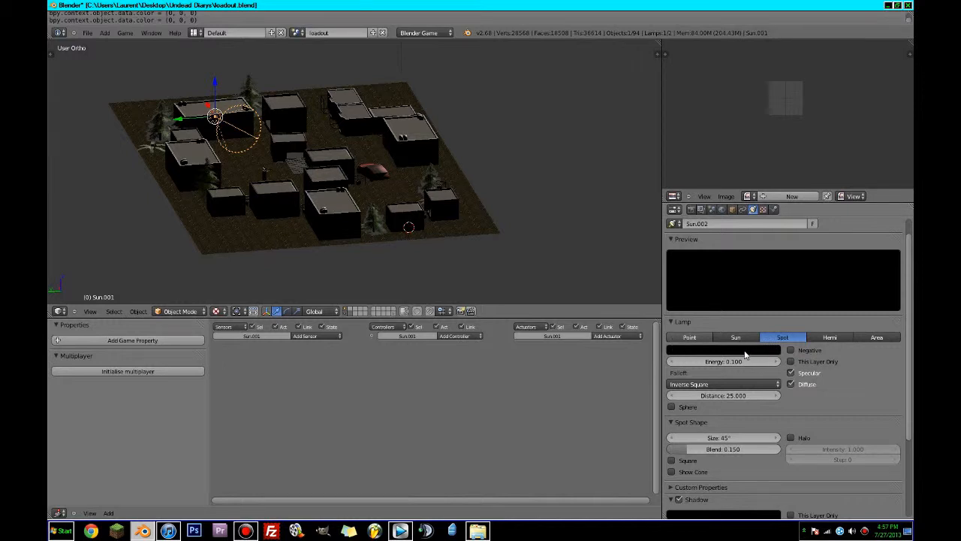
- Set the duplicated lamp's light colour to a dark grey of about 0.202 per channel and its type back to Sun
left_click(689, 337)
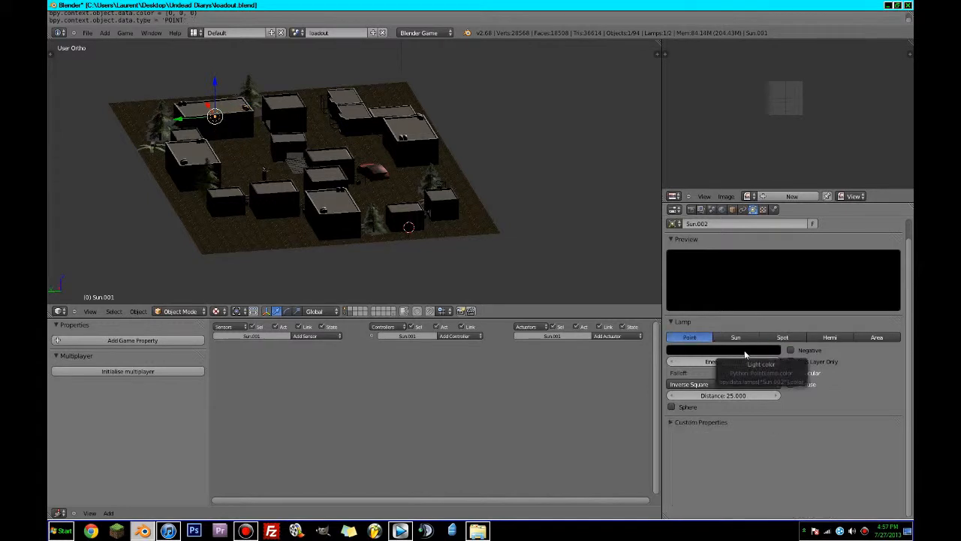
left_click(745, 352)
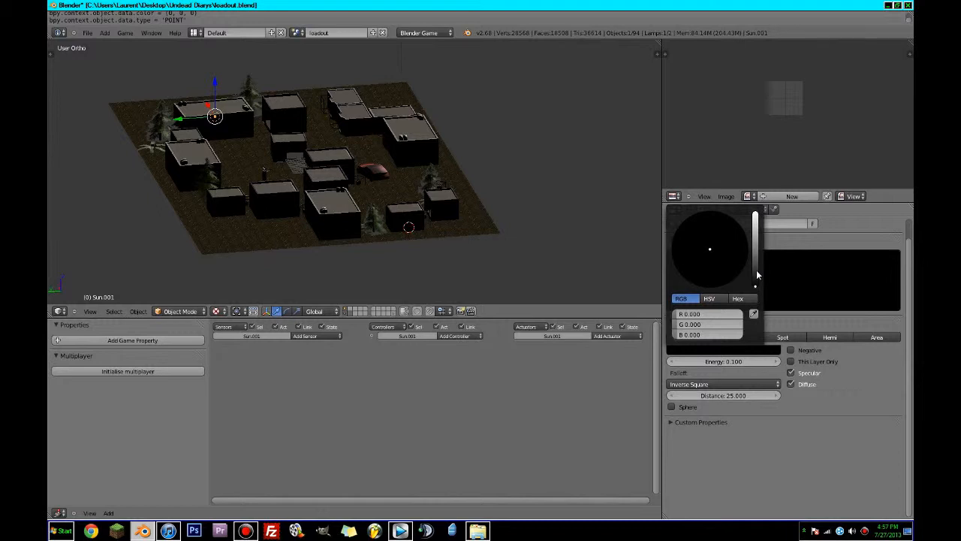
scroll(756, 270, "up", 1)
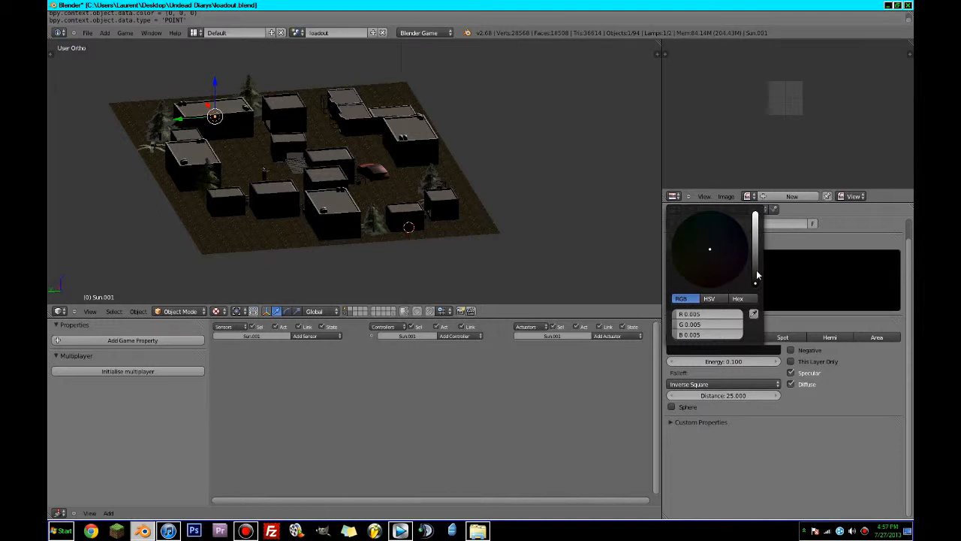
left_click(757, 272)
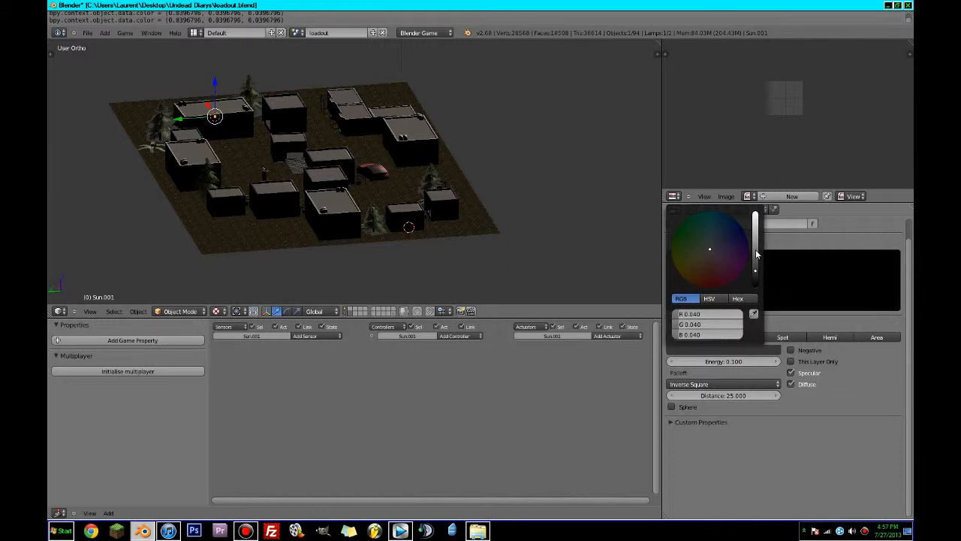
left_click(756, 254)
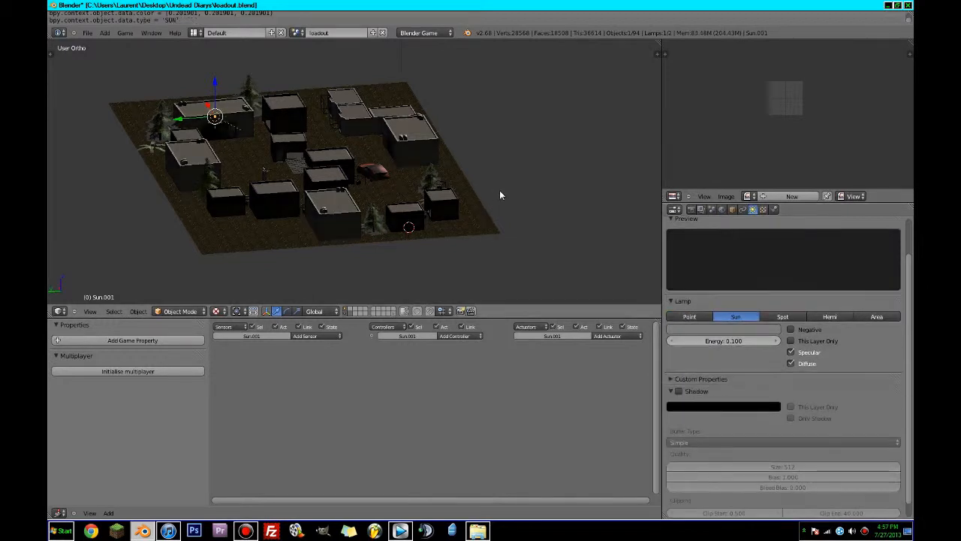
- Enable shadows on the original Sun lamp and set the shadow buffer type to Variance
scroll(500, 193, "down", 5)
right_click(372, 84)
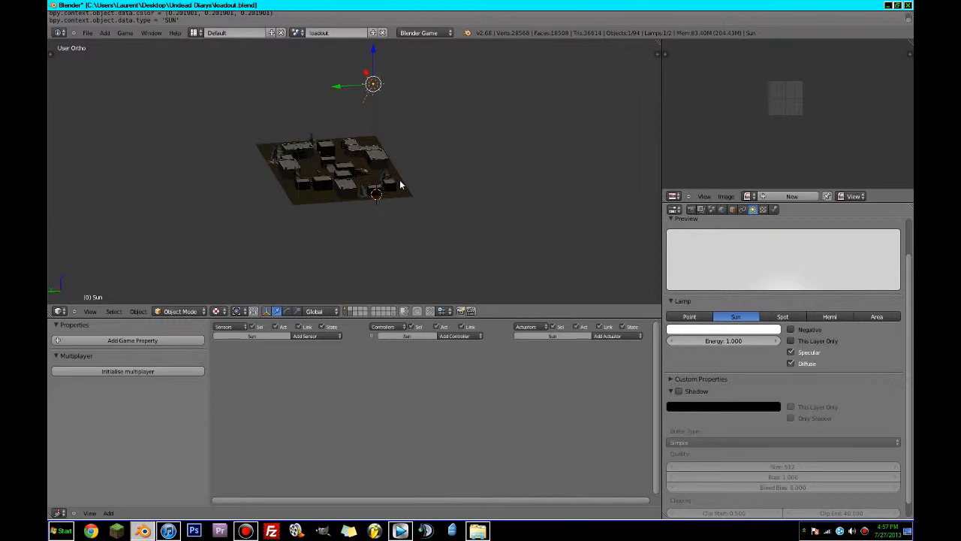
scroll(400, 180, "up", 10)
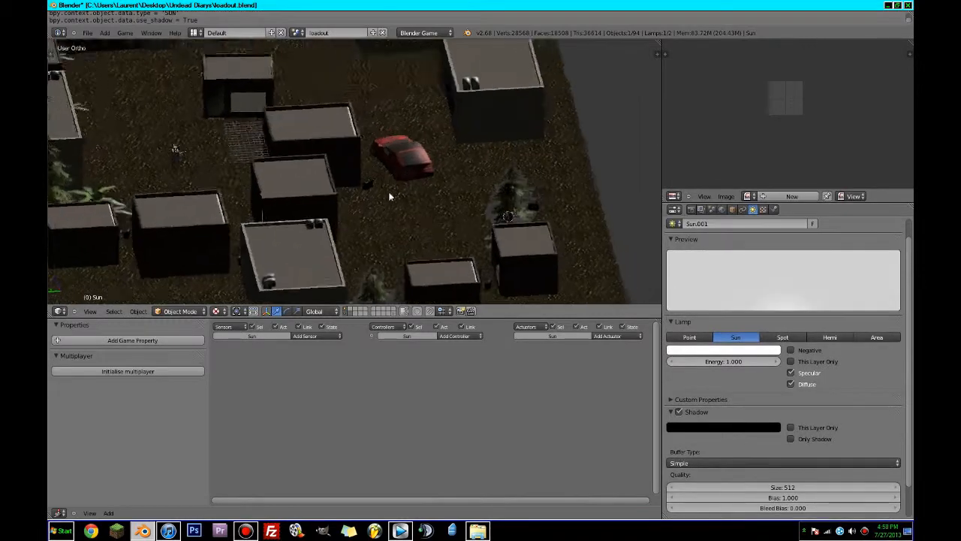
left_click(693, 463)
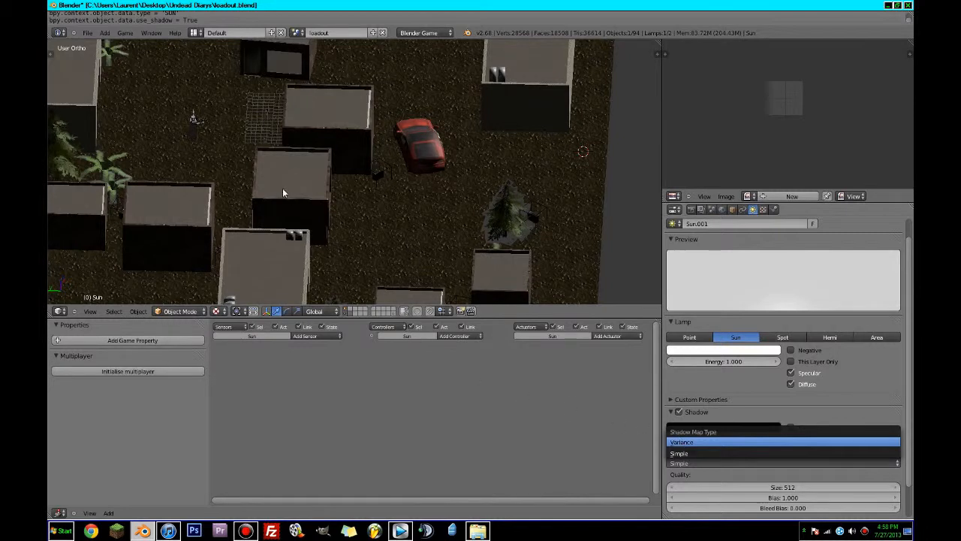
scroll(283, 188, "down", 1)
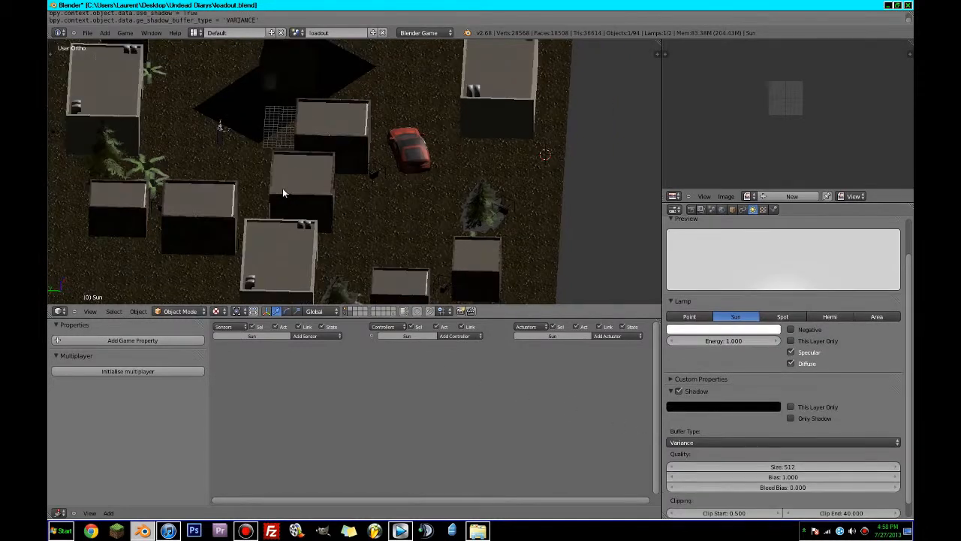
- Examine the shadow on the ground from several angles, check the house beside it, and reselect the original Sun lamp
scroll(317, 194, "down", 1)
middle_click_drag(402, 180, 464, 201)
right_click(351, 228)
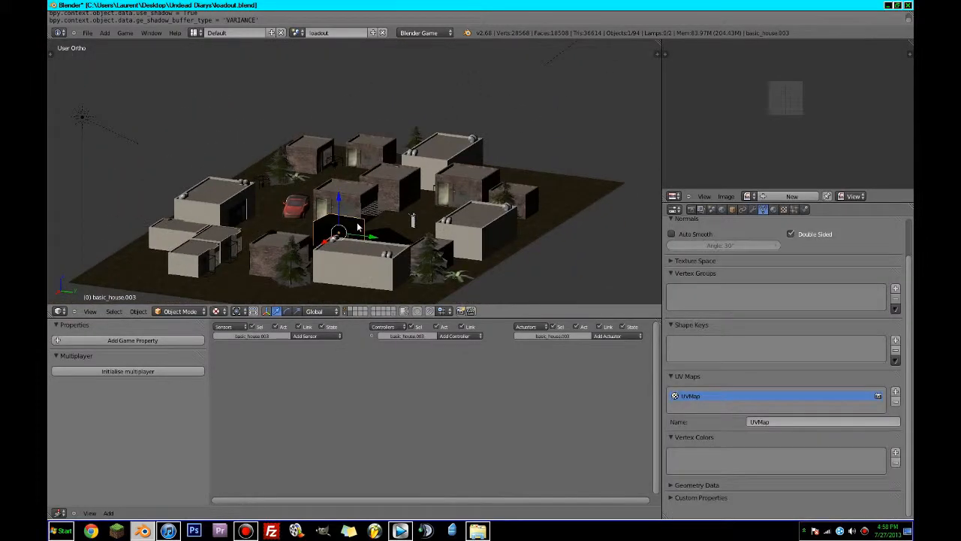
middle_click_drag(358, 225, 571, 234)
right_click(321, 251)
scroll(571, 234, "down", 2)
right_click(563, 173)
scroll(568, 188, "up", 3)
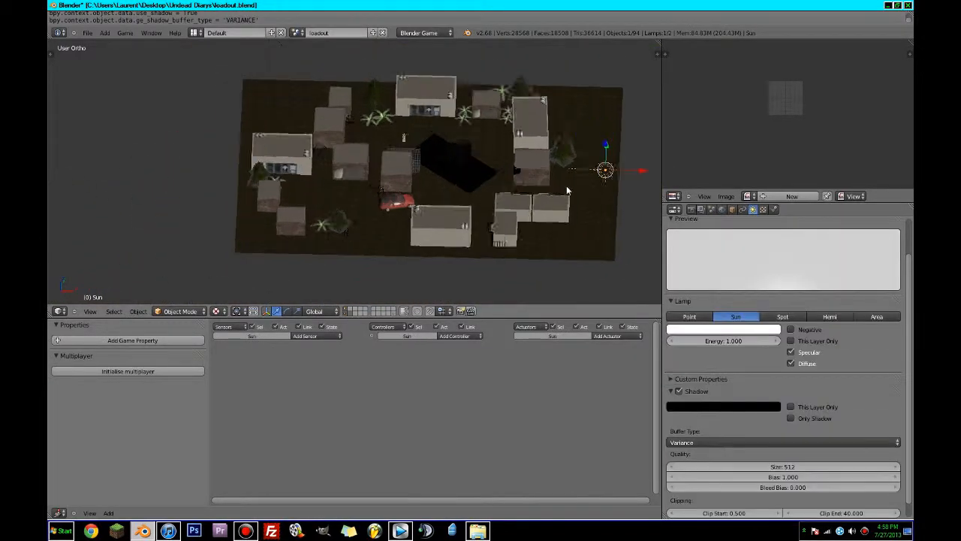
middle_click_drag(568, 188, 656, 263)
scroll(562, 267, "up", 2)
middle_click_drag(532, 260, 493, 279)
scroll(494, 279, "down", 1)
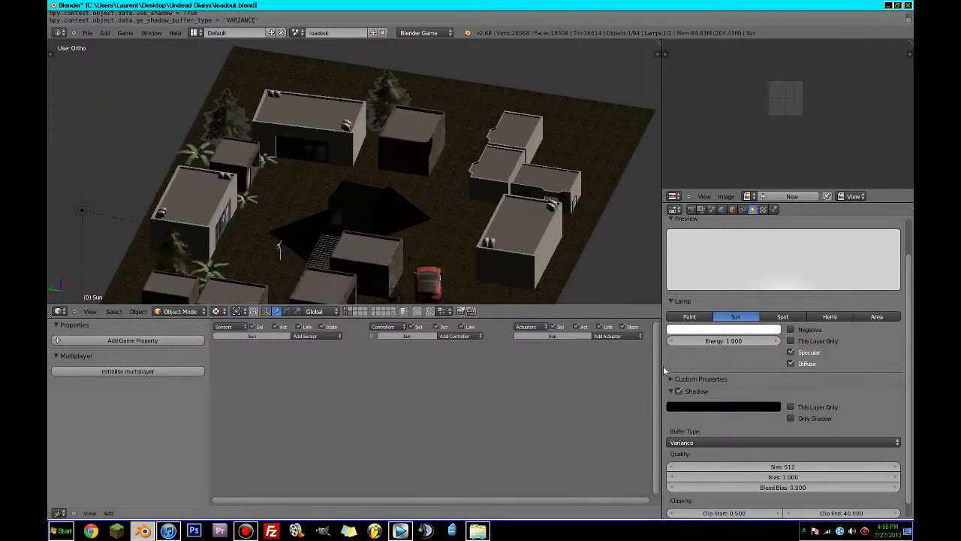
scroll(544, 242, "down", 1)
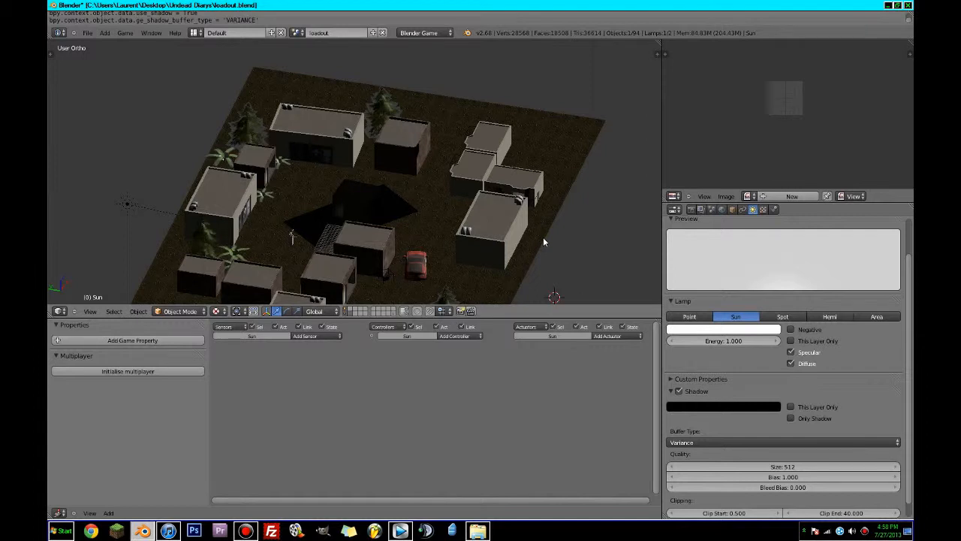
- Set the original Sun lamp's shadow buffer type to Simple and test-run the level from the camera view
left_click(726, 442)
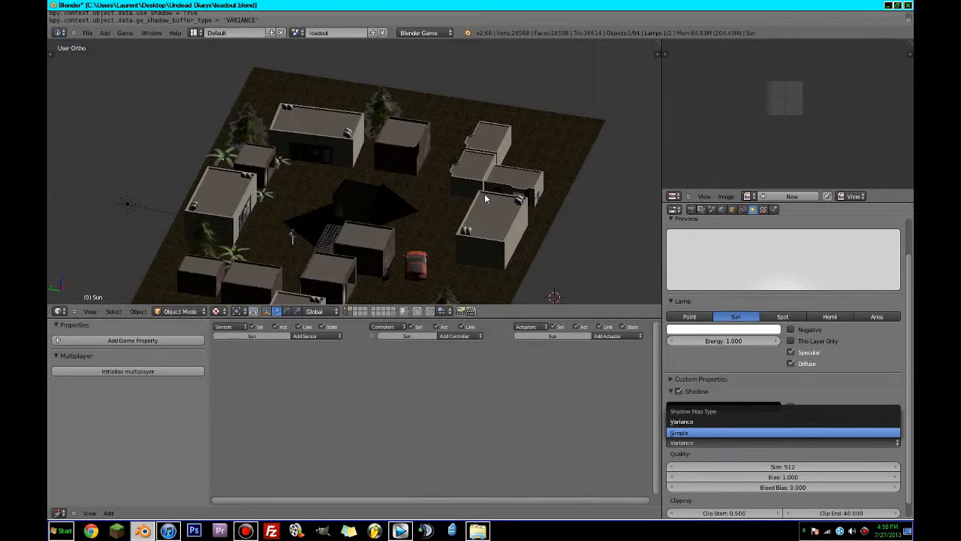
key("Return")
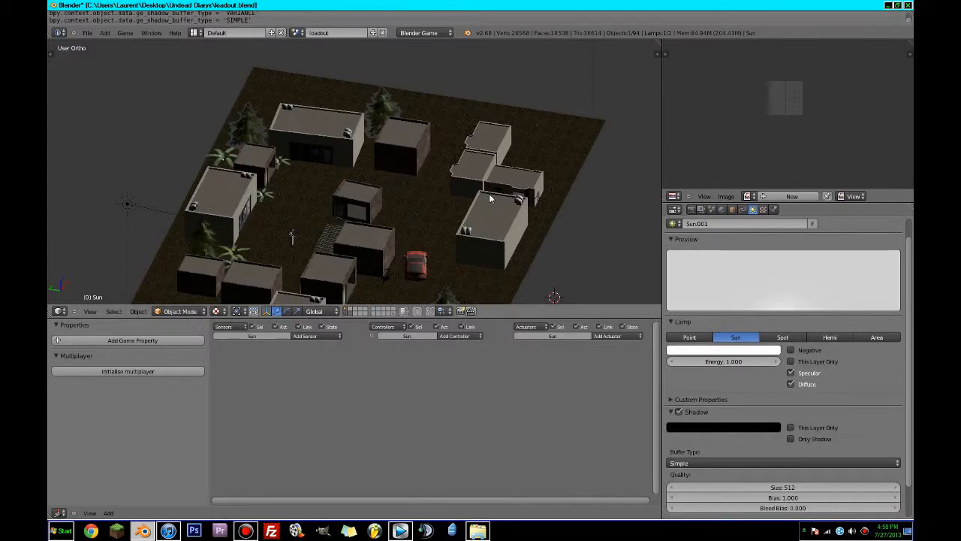
middle_click_drag(489, 193, 520, 182)
key("p")
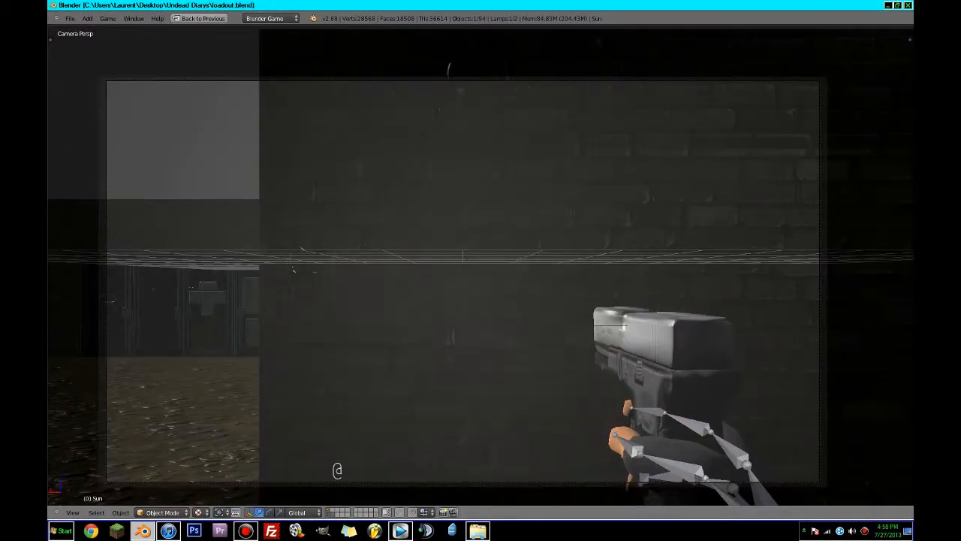
key("w")
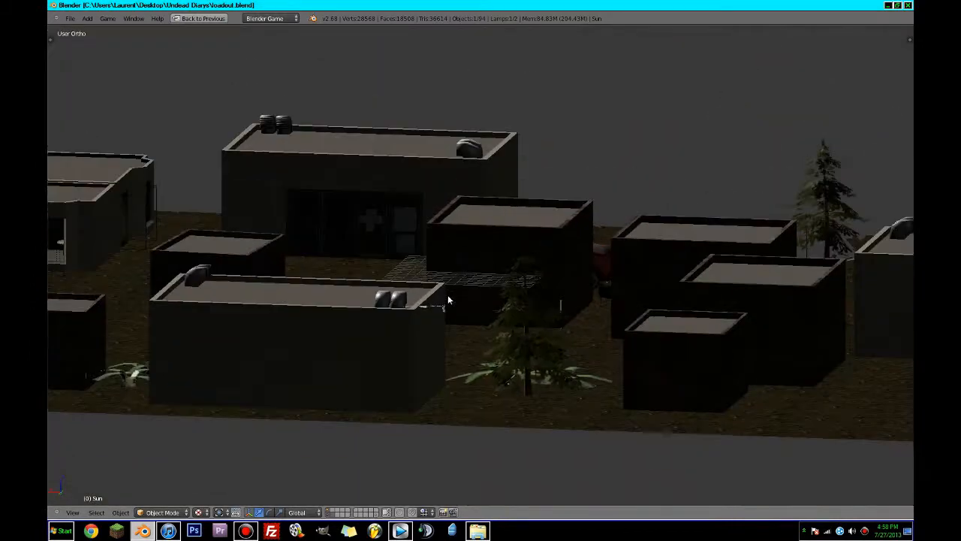
scroll(448, 301, "down", 8)
key("ctrl+Up")
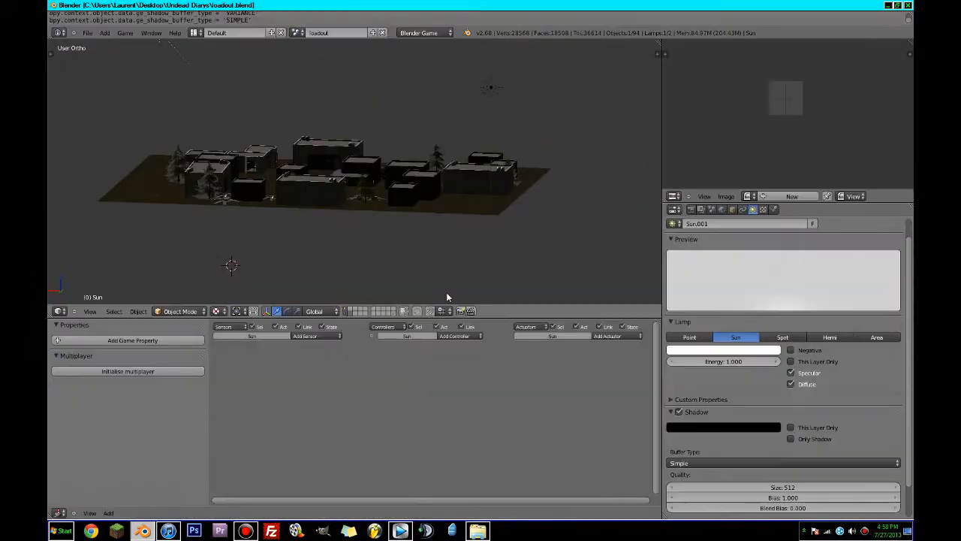
- Darken the original Sun lamp's light colour to a mid grey of about 0.439 per channel
left_click(694, 351)
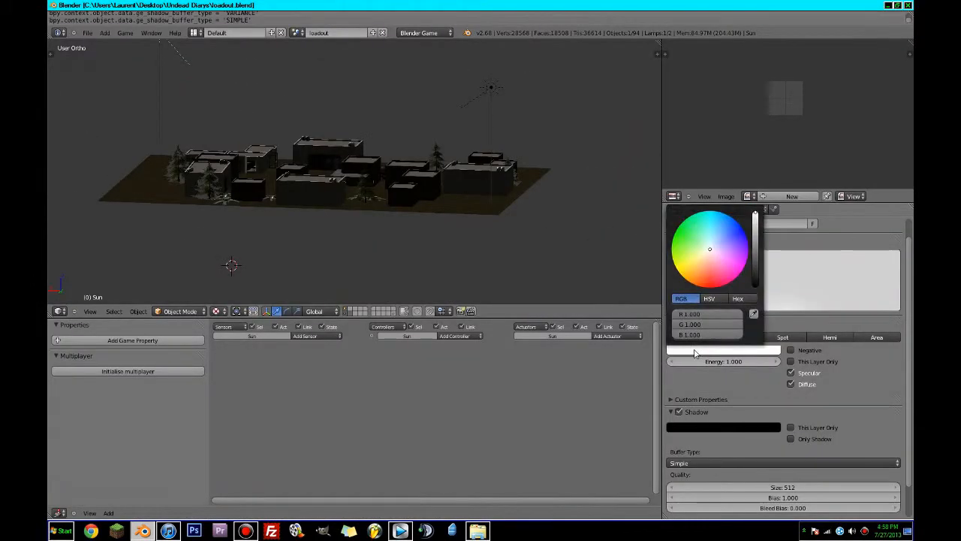
left_click(757, 248)
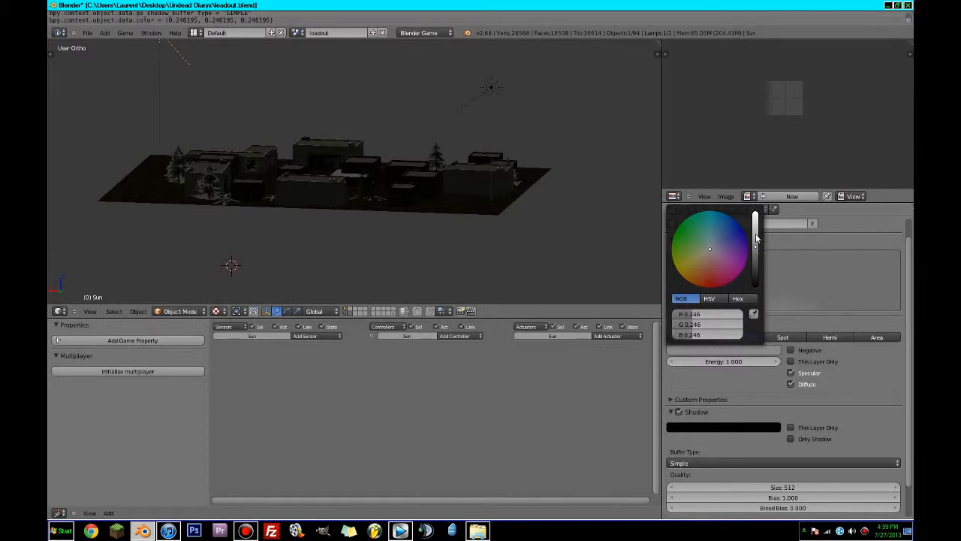
left_click_drag(755, 246, 755, 235)
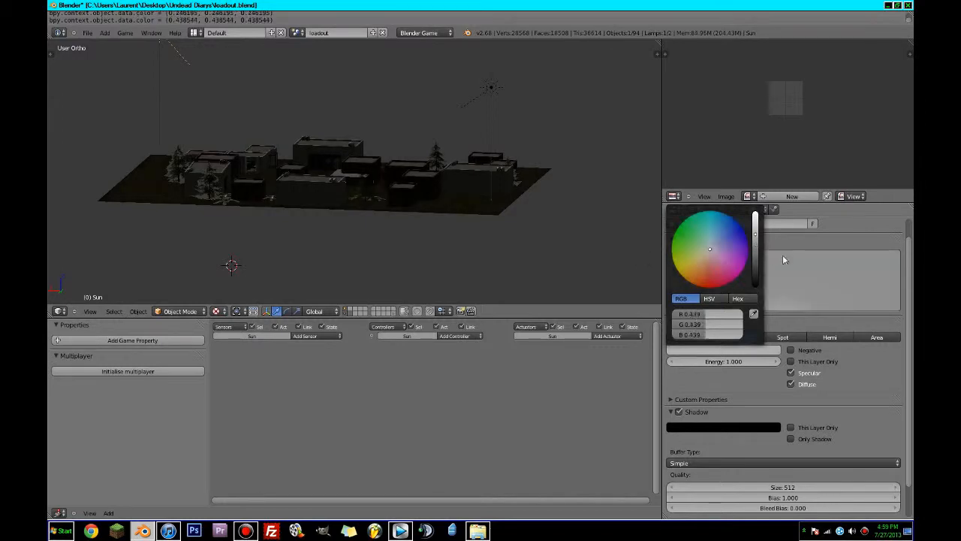
- Show the scene through the camera in a maximised view and save the file over the existing loadout.blend
middle_click_drag(369, 218, 338, 237)
key("KP_5")
key("KP_0")
key("ctrl+Up")
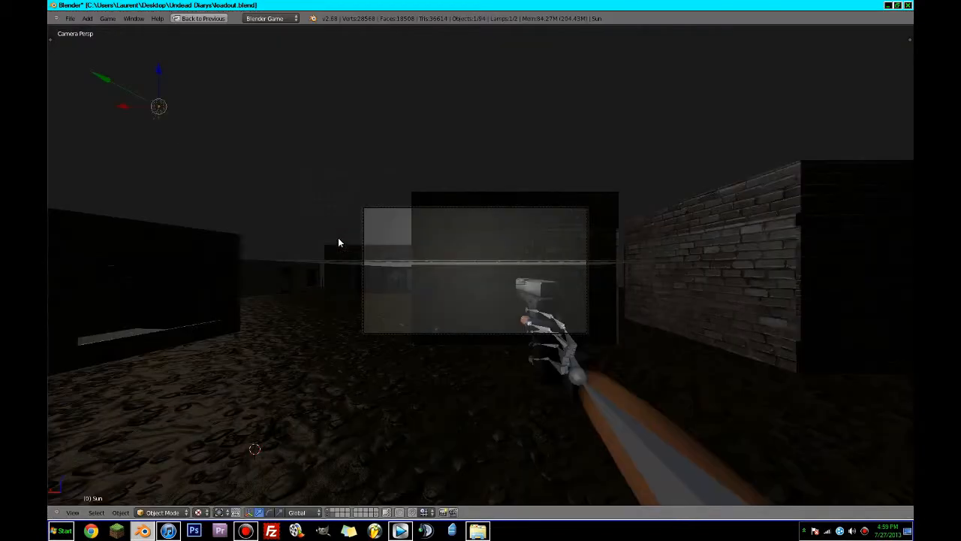
key("ctrl+s")
left_click(338, 238)
scroll(499, 317, "up", 4)
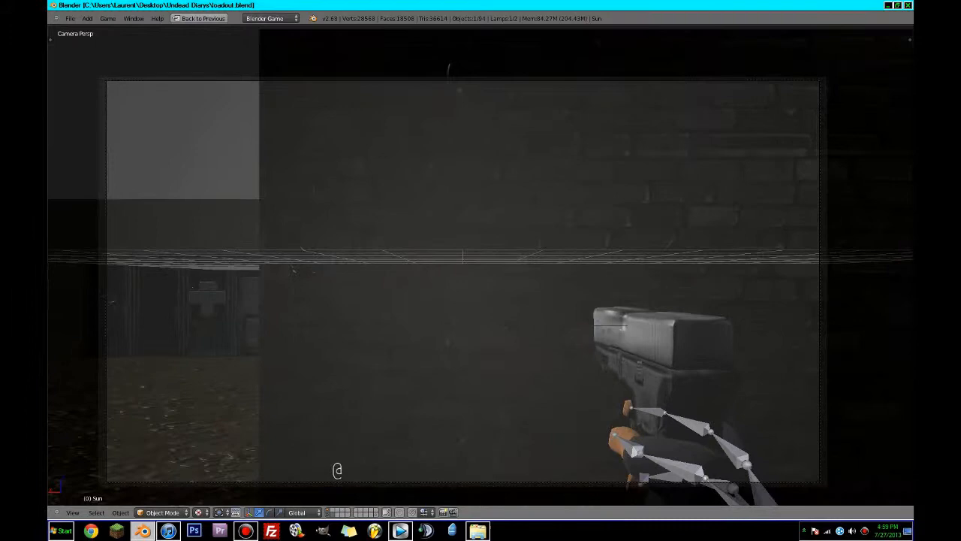
- Run the level in the game engine and test firing and reloading the pistol while walking between the buildings
key("p")
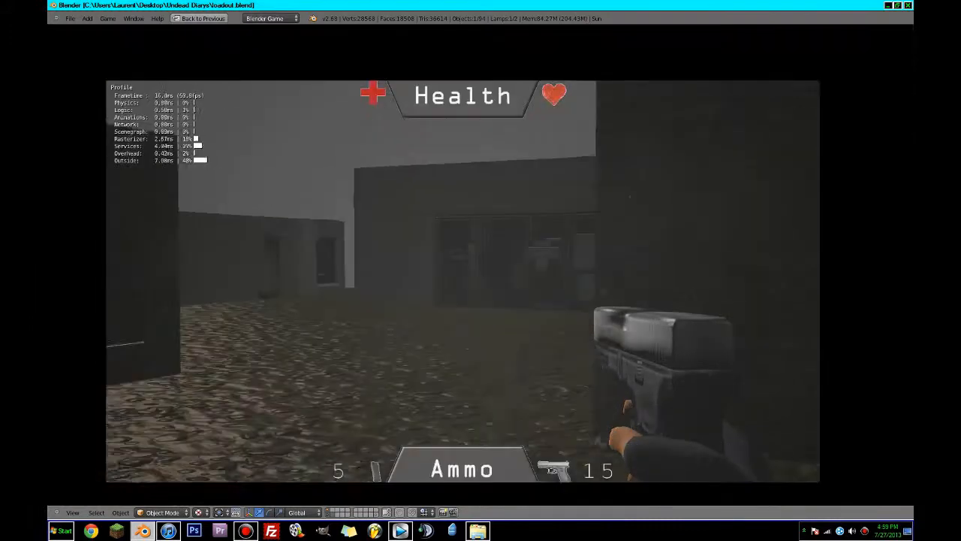
key("w")
left_click(462, 281)
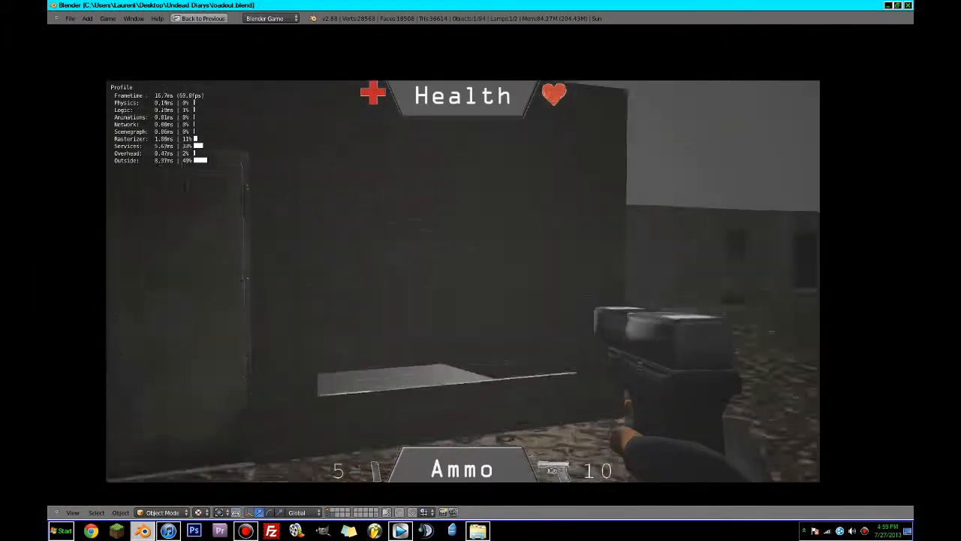
left_click(463, 281)
left_click(462, 280)
left_click(463, 281)
left_click(463, 281)
left_click(463, 281)
key("w")
left_click(463, 280)
left_click(462, 281)
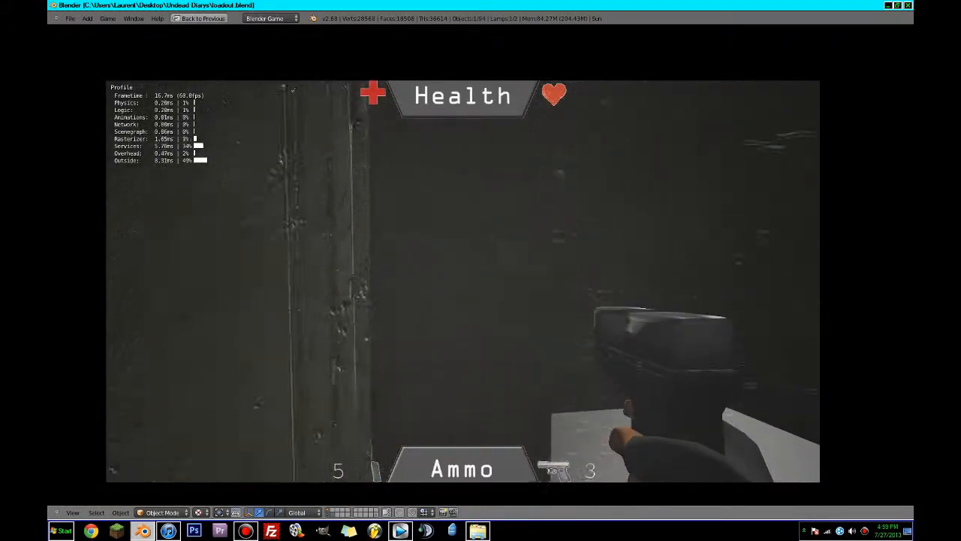
left_click(463, 280)
left_click(462, 281)
left_click(462, 281)
key("r")
key("w")
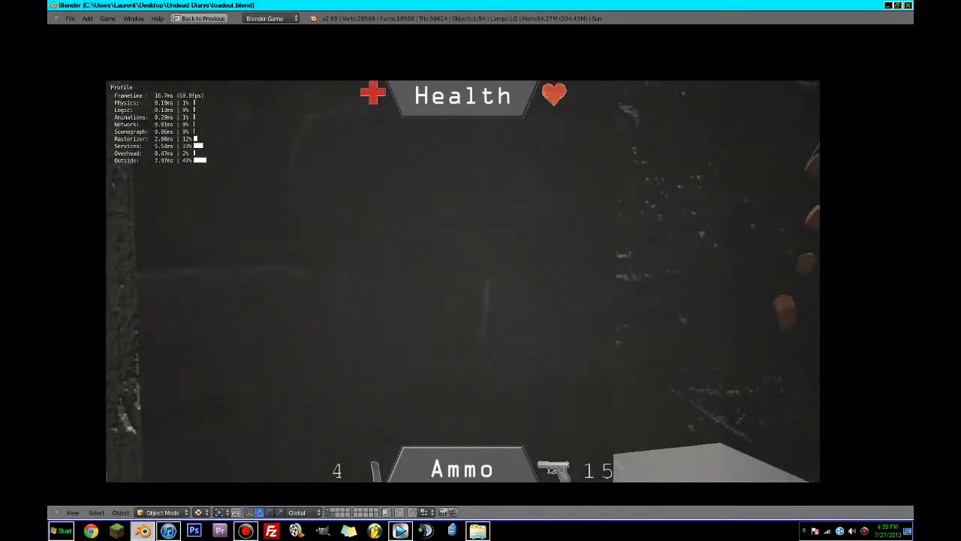
left_click(463, 281)
left_click(463, 280)
left_click(462, 280)
left_click(462, 281)
left_click(462, 281)
key("r")
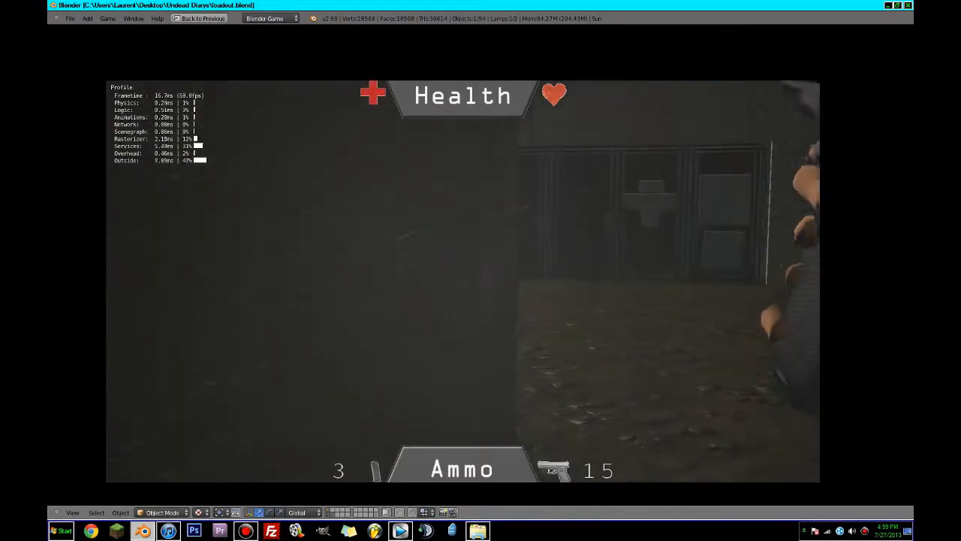
- Walk past the red car to the two ammo boxes near the brick buildings and collect both
key("w")
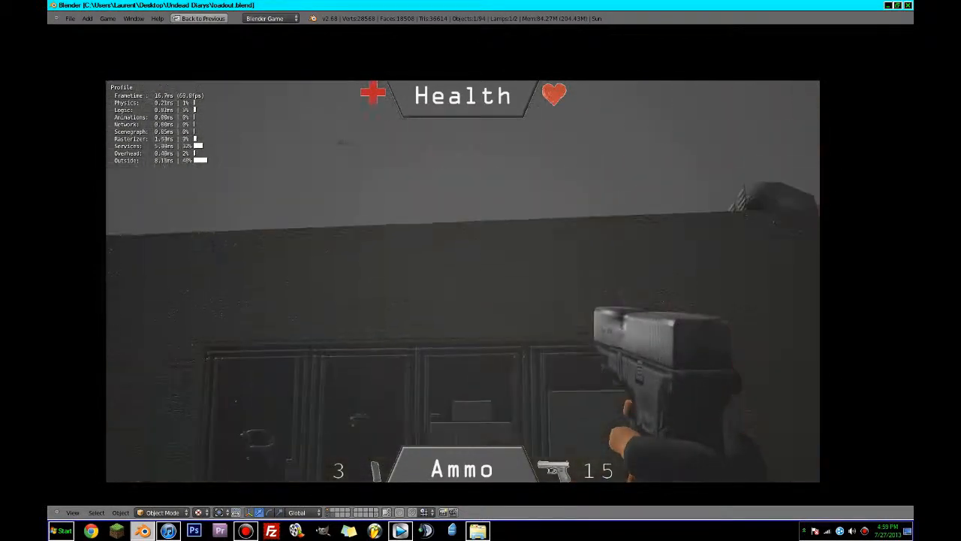
key("w")
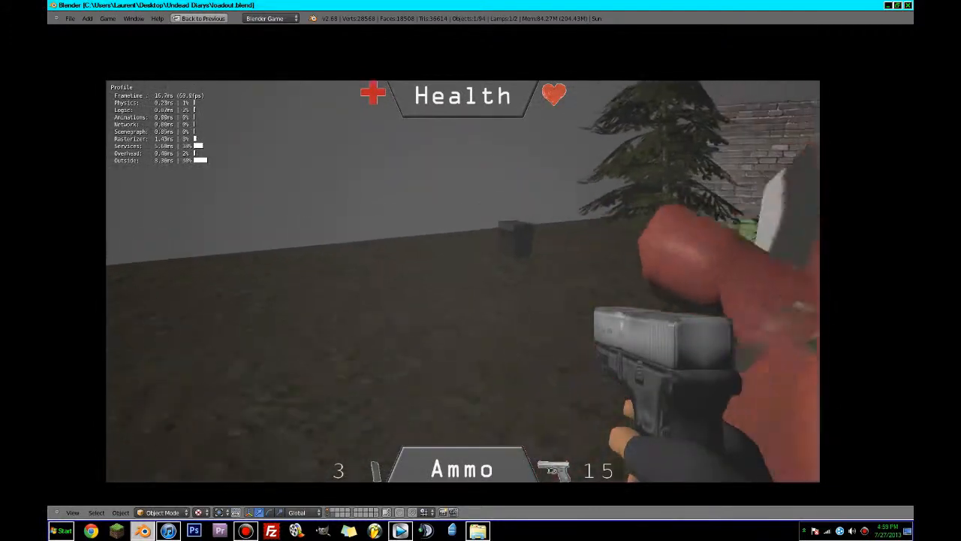
key("w")
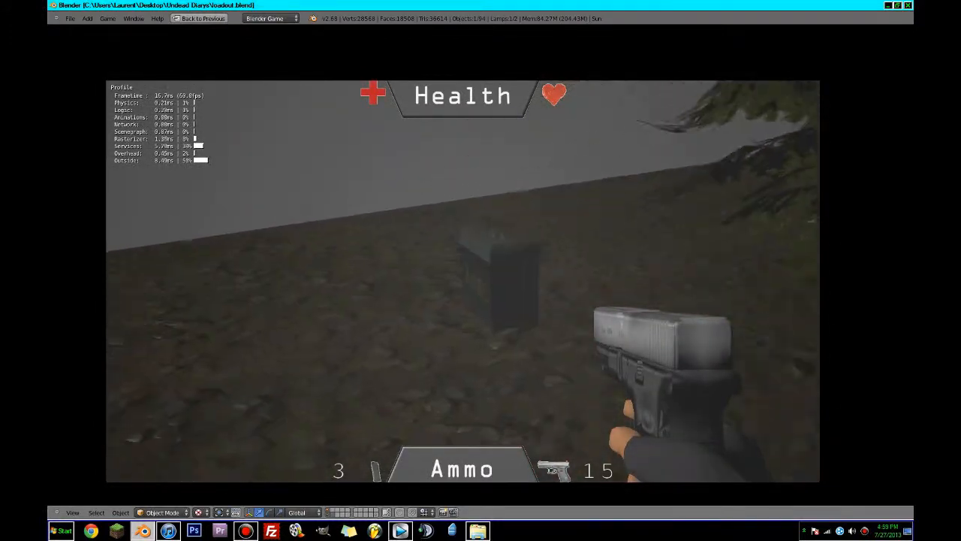
key("w")
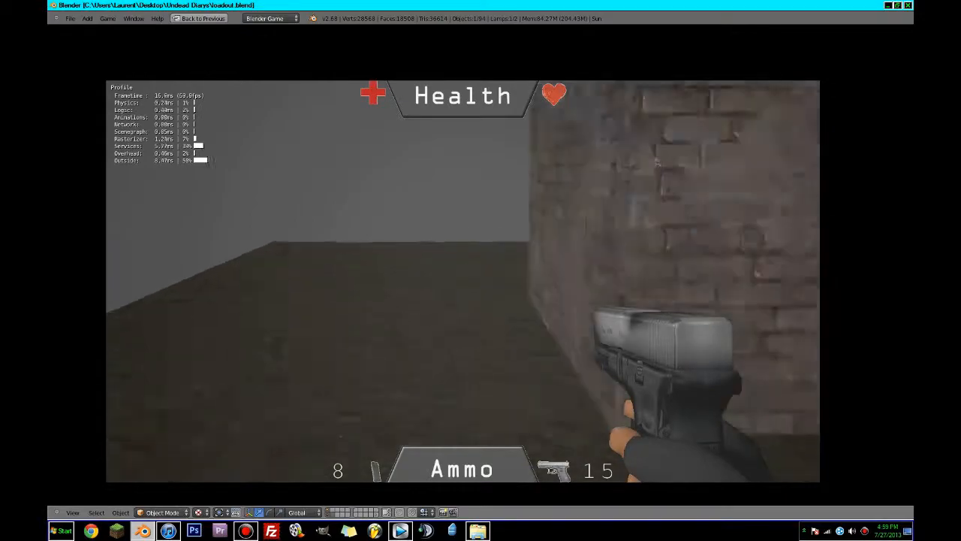
key("w")
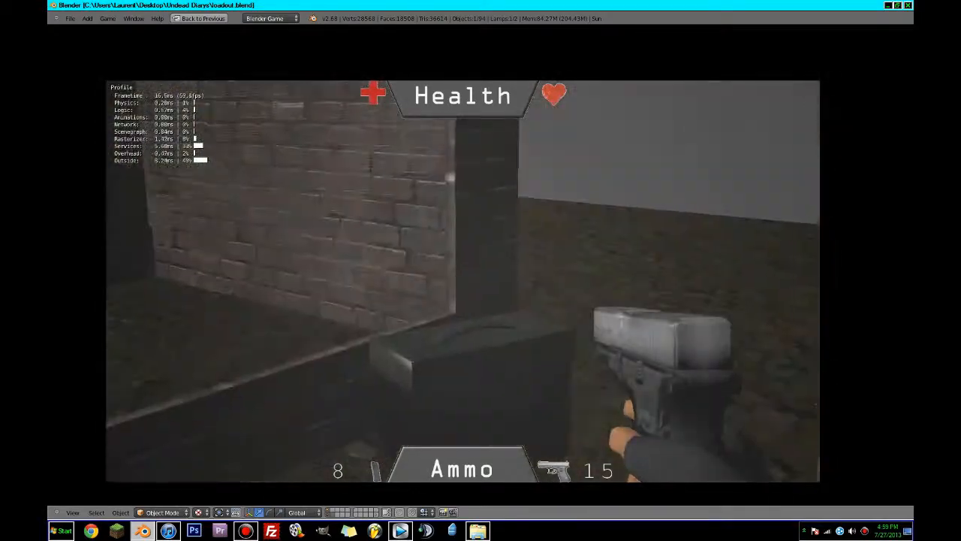
key("r")
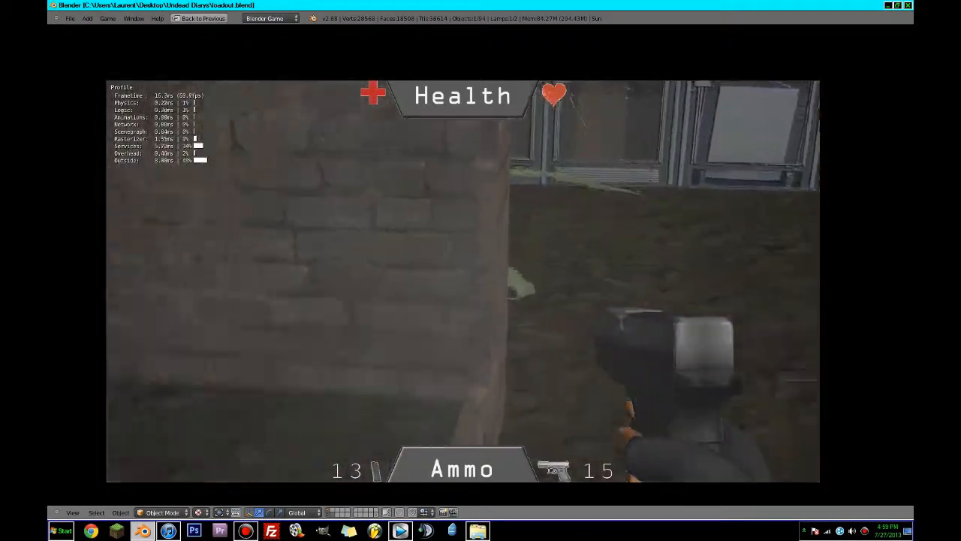
- Examine the new lighting on the walls, the red car and the glass-door building in the running game, and end the test
key("w")
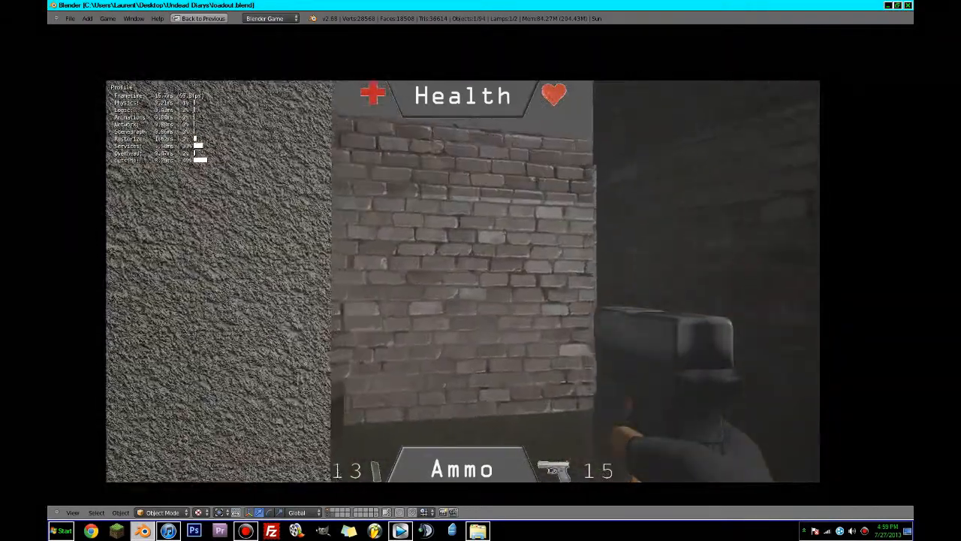
key("w")
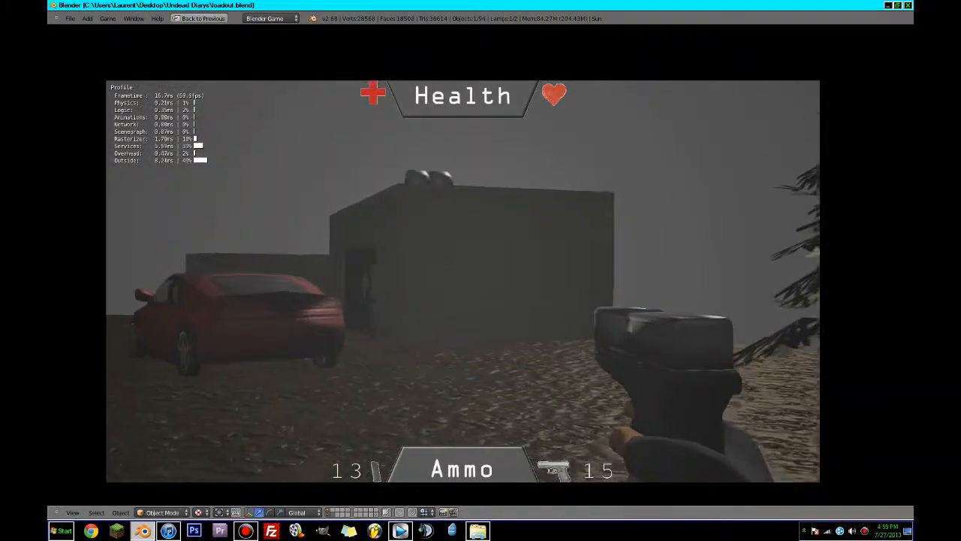
key("w")
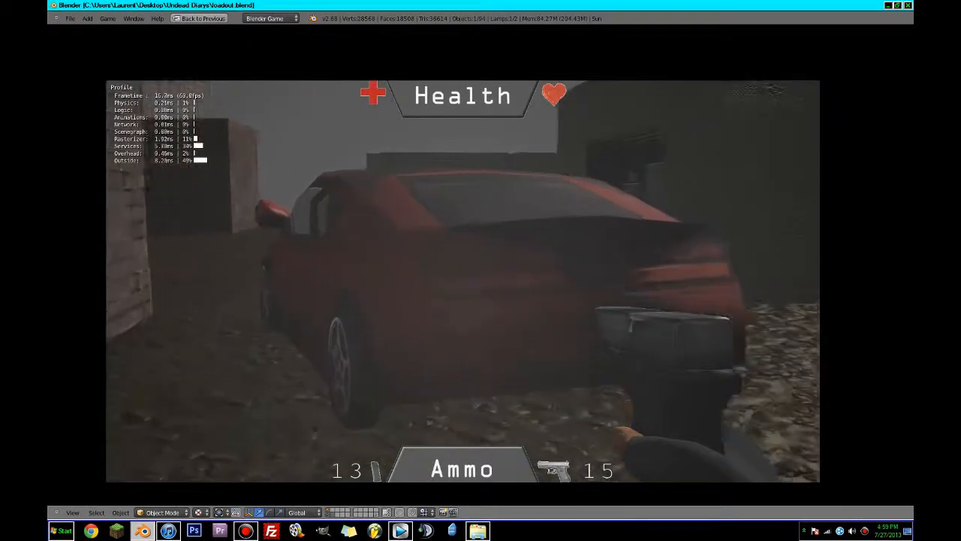
key("w")
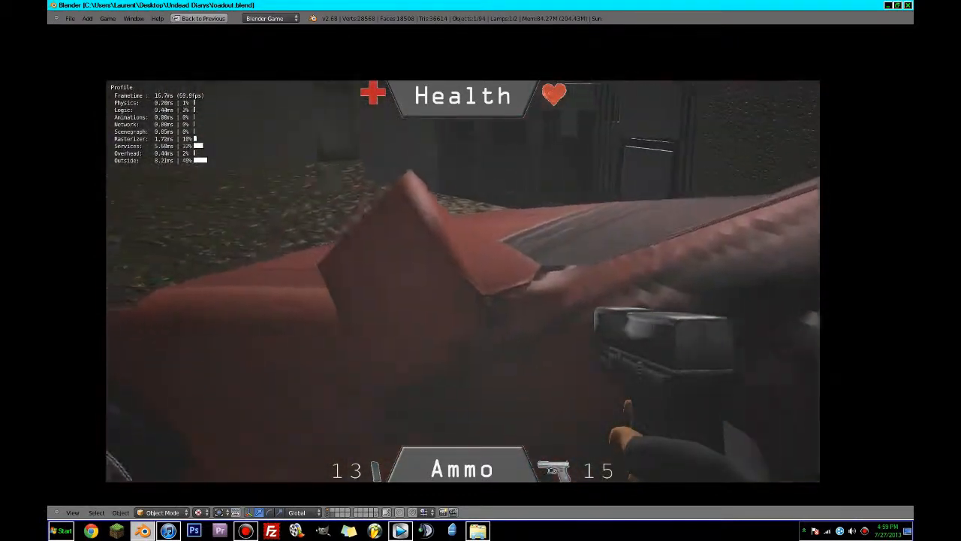
key("w")
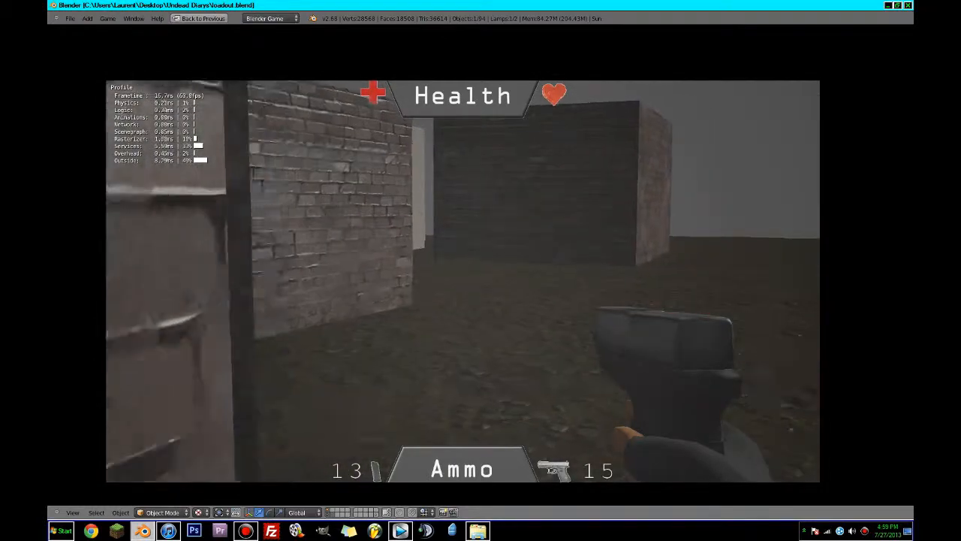
key("w")
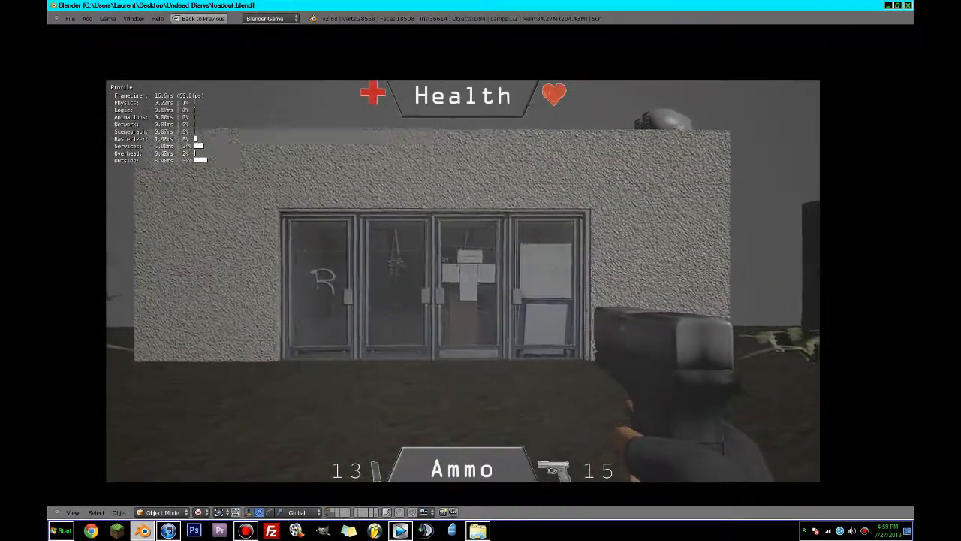
key("Escape")
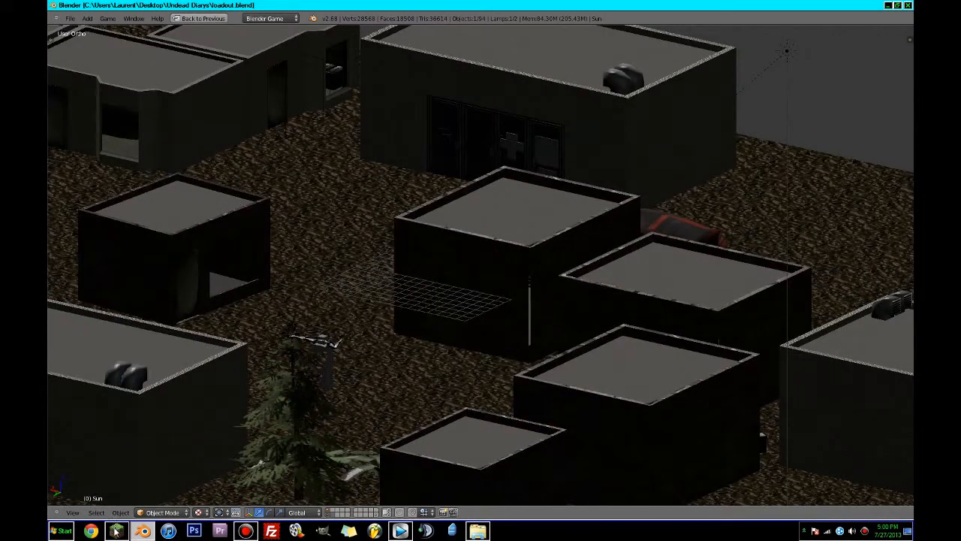
- Switch to Chrome in a maximised window, open a blank tab and close the sound effect page
left_click(91, 531)
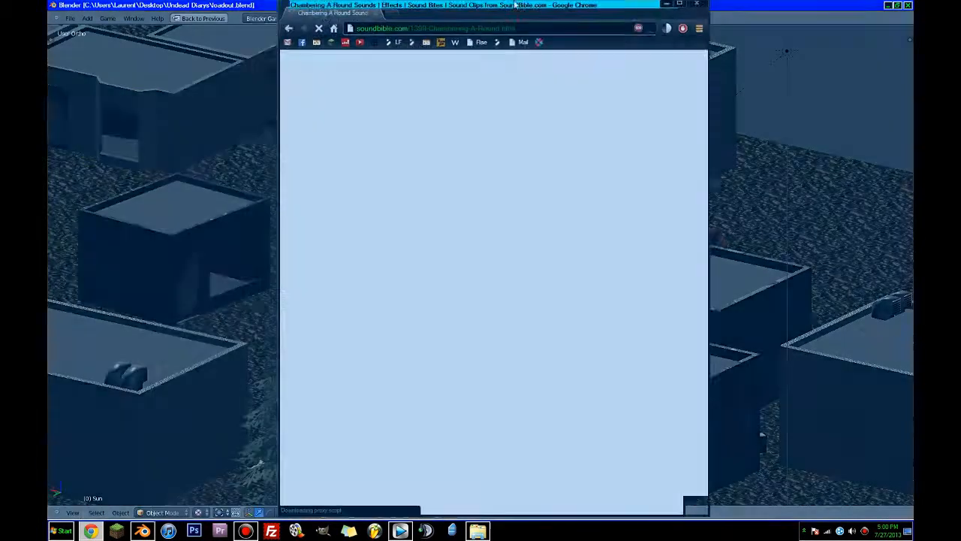
left_click_drag(515, 5, 513, 1)
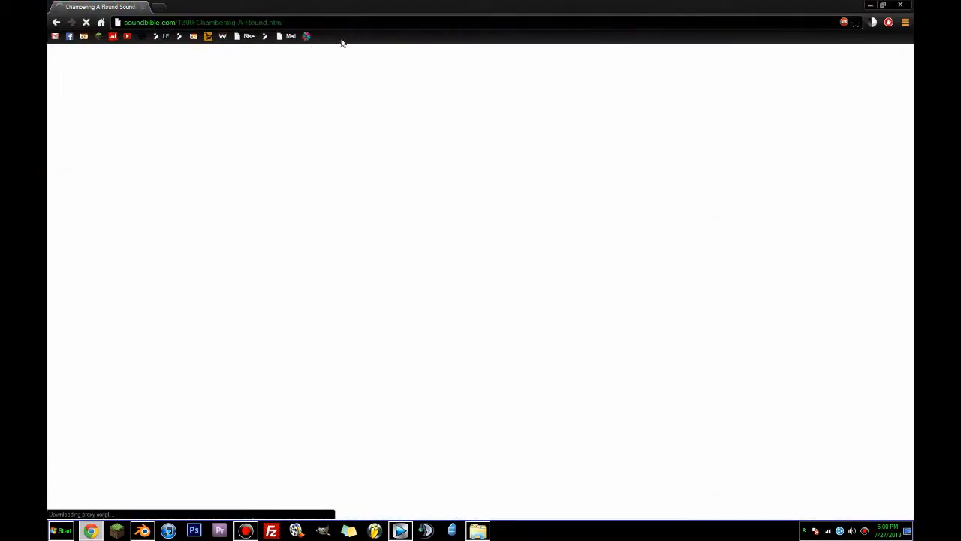
left_click(162, 7)
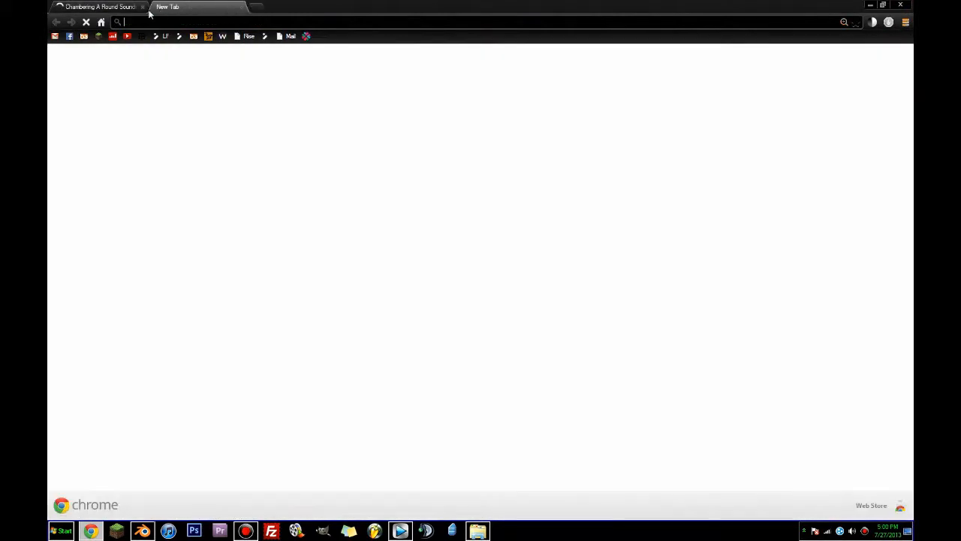
left_click(145, 9)
left_click(143, 7)
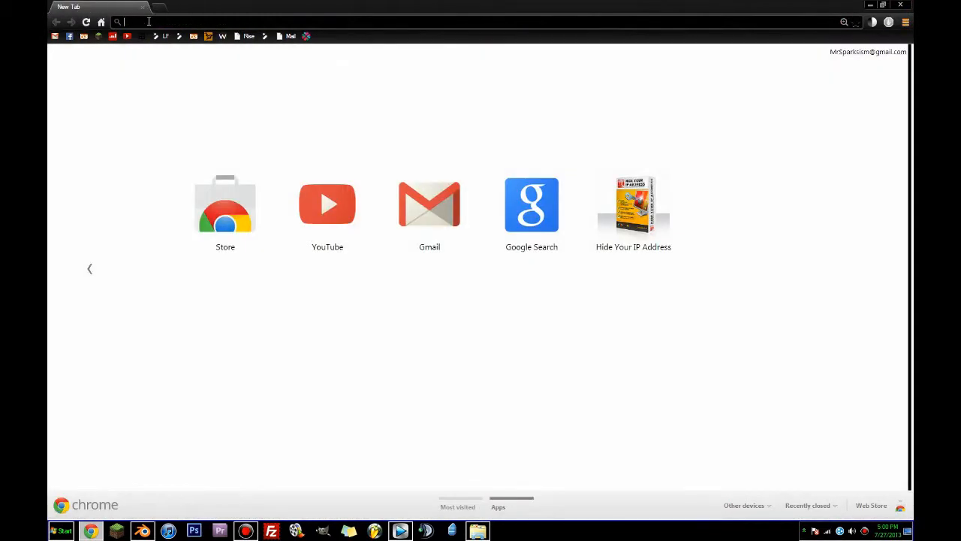
- Search Google Images for "night time skydome"
type("sky")
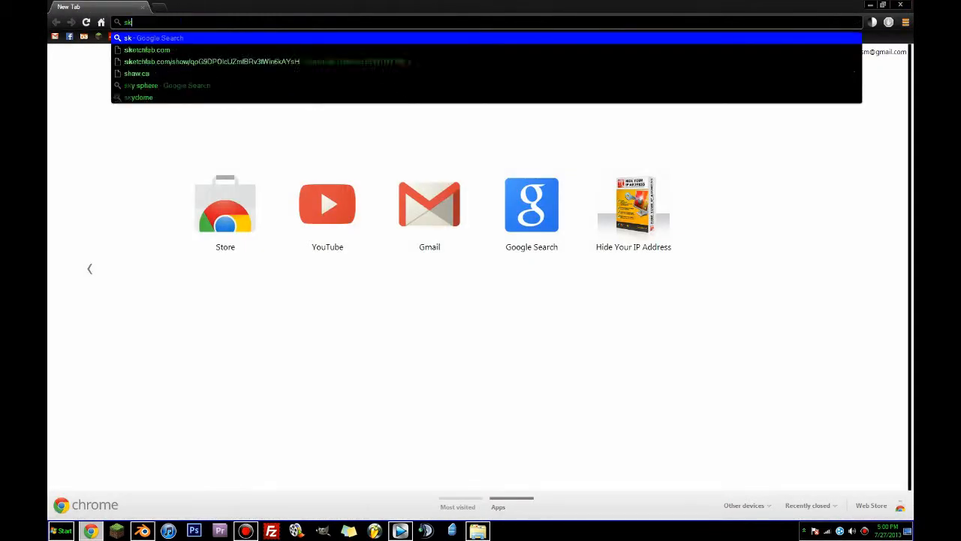
key("BackSpace")
key("BackSpace")
key("BackSpace")
type("nigh")
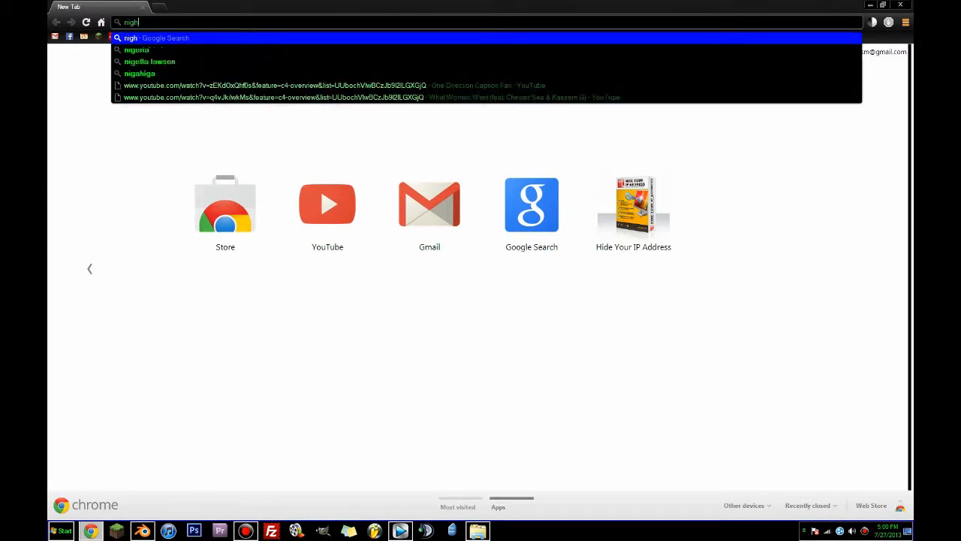
type("t time sky dome")
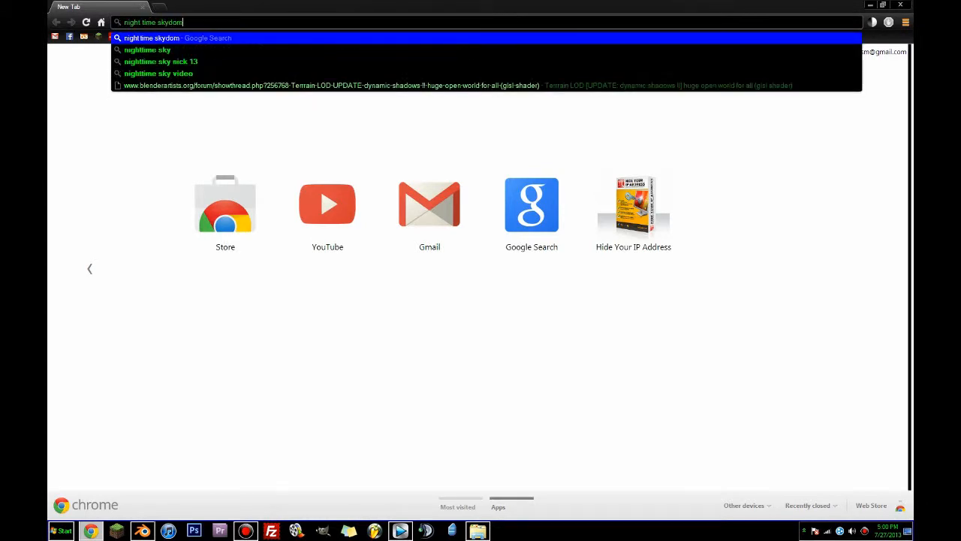
key("Return")
left_click(150, 51)
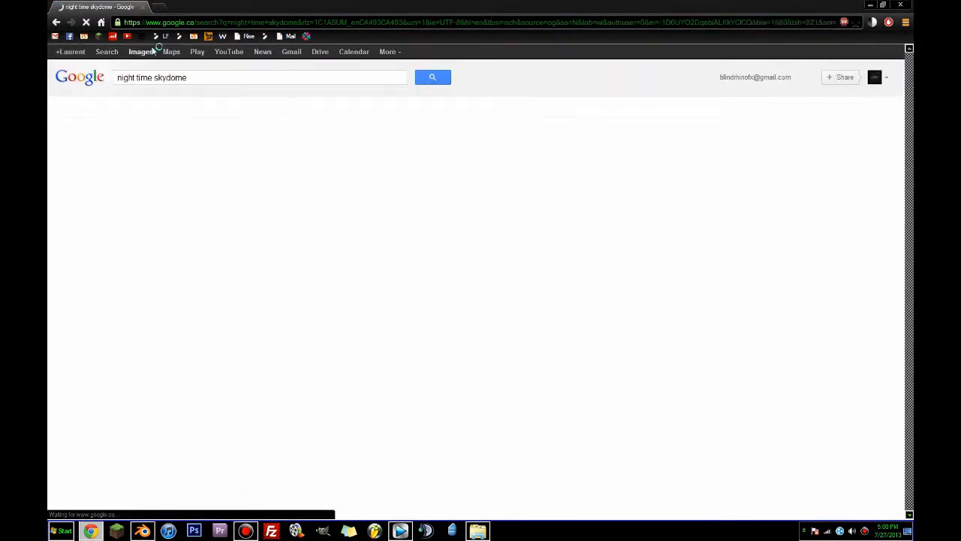
- Run a search by image on the blue, partly cloudy sky dome result and list its visually similar images
scroll(275, 182, "down", 15)
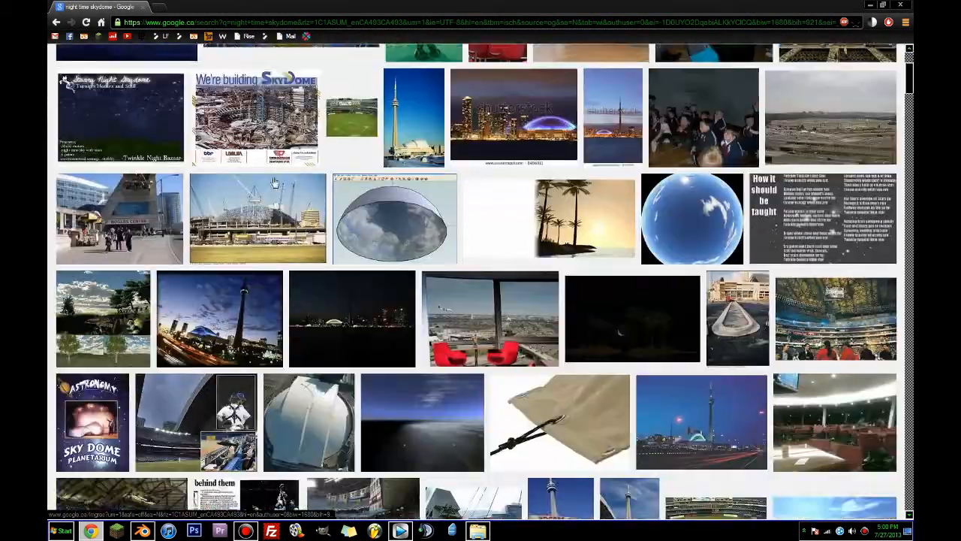
scroll(275, 182, "down", 15)
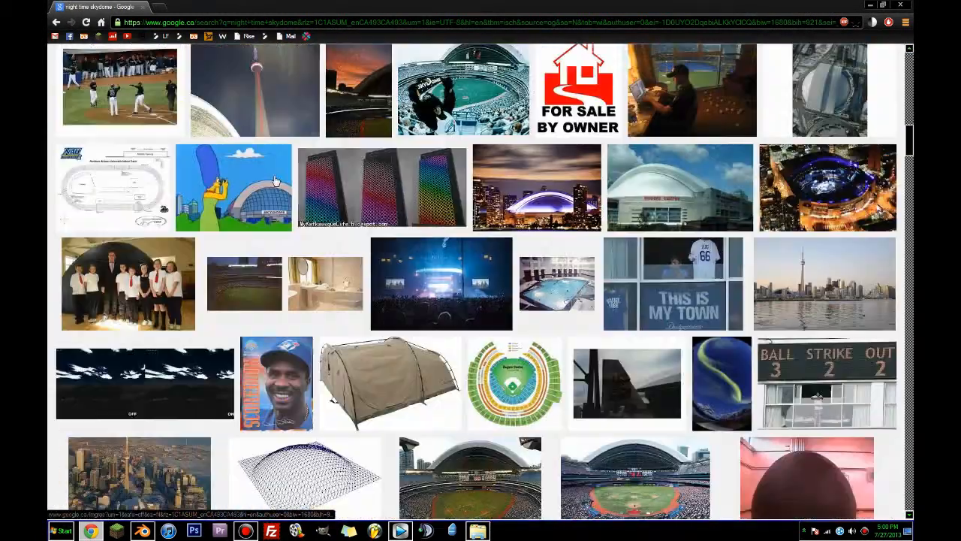
scroll(468, 215, "up", 2)
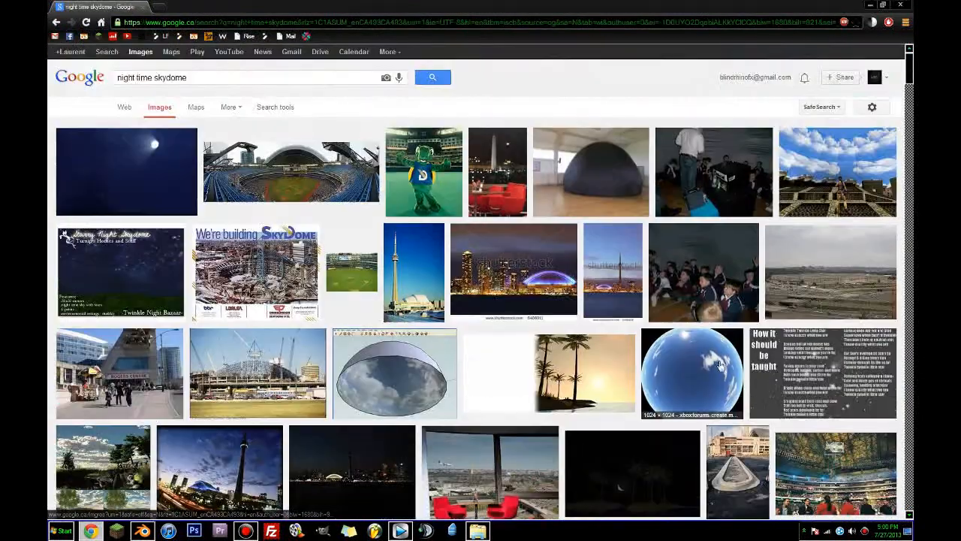
left_click(692, 368)
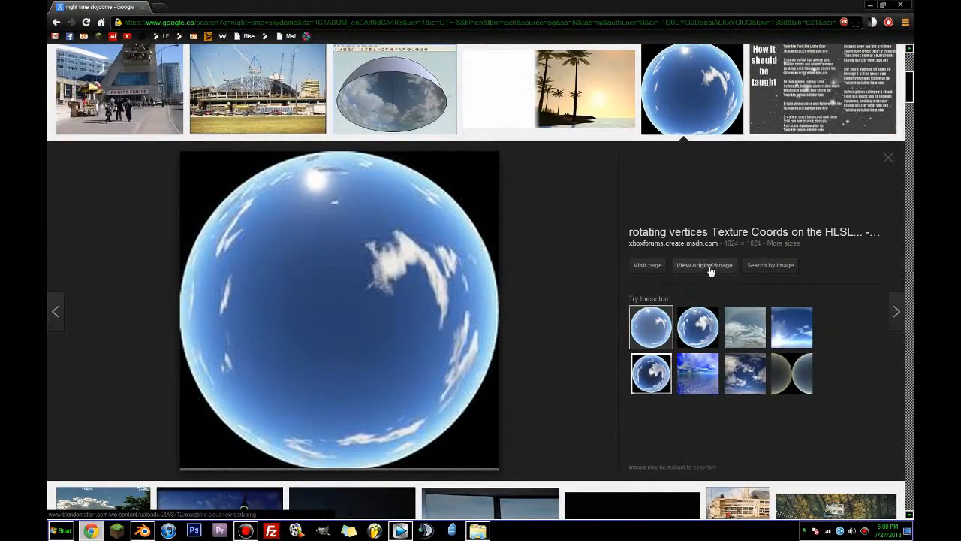
left_click(778, 267)
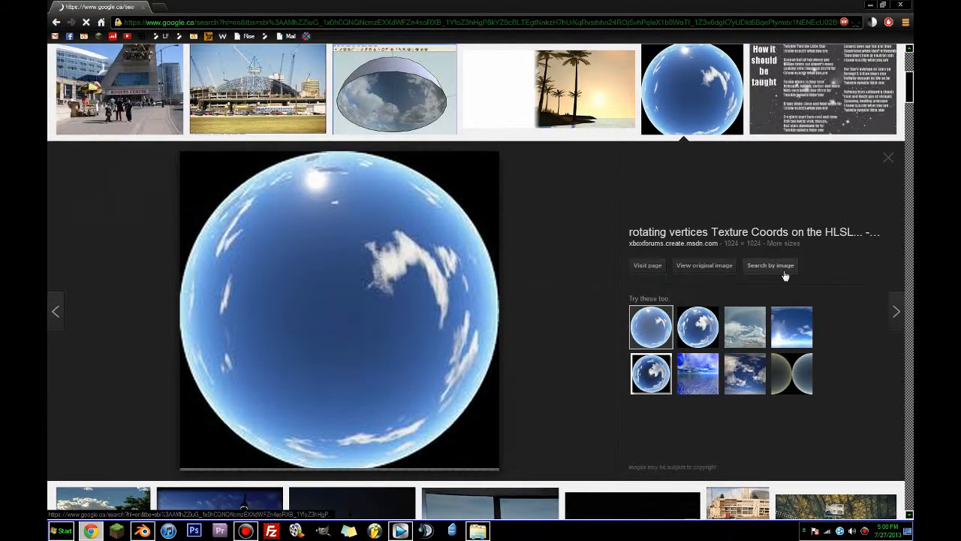
left_click(129, 55)
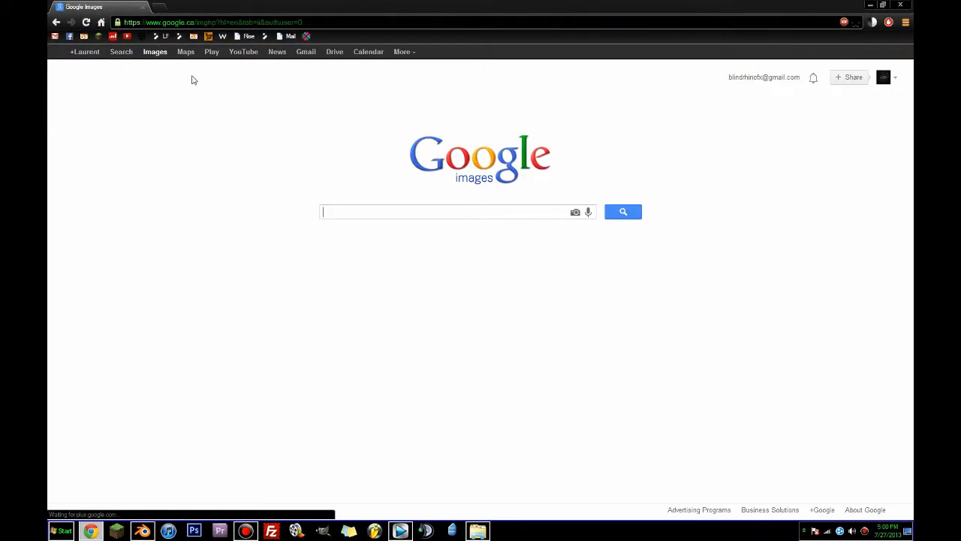
left_click(57, 22)
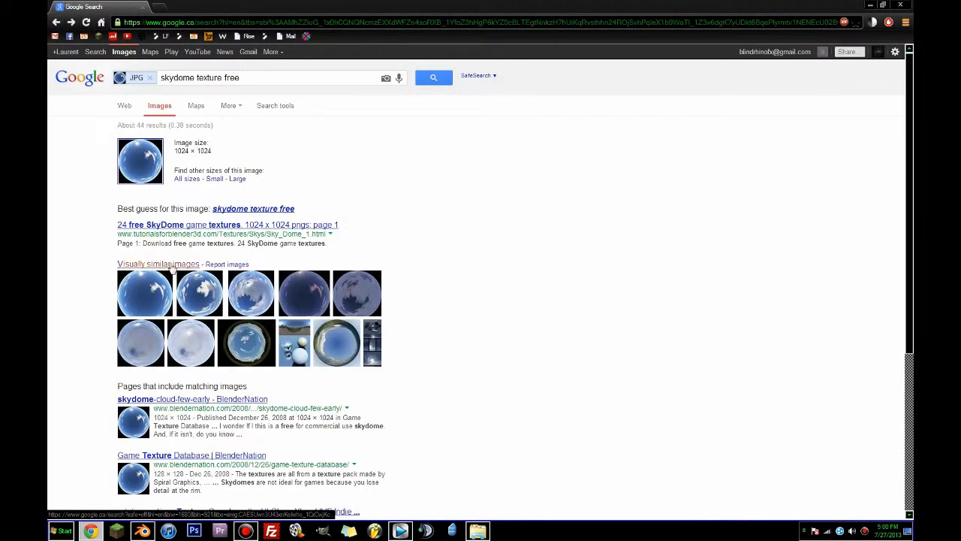
left_click(171, 267)
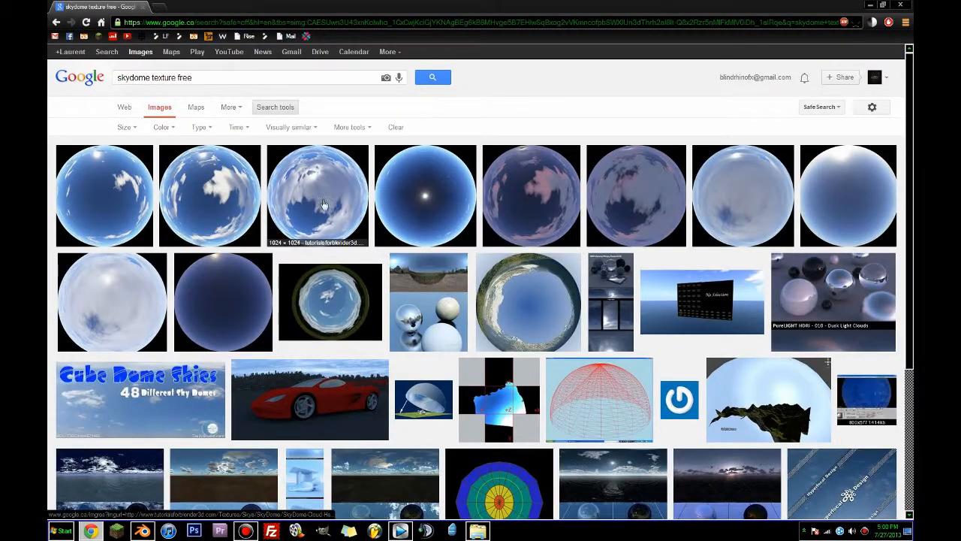
- Look through the similar sky dome textures and change the image search to "skydome texture night"
scroll(250, 228, "down", 3)
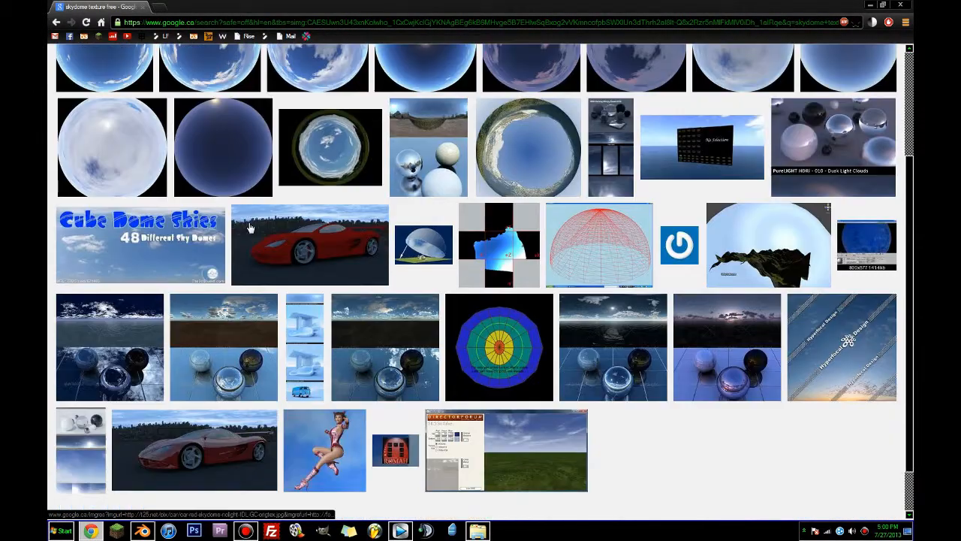
scroll(250, 228, "down", 2)
scroll(250, 228, "up", 5)
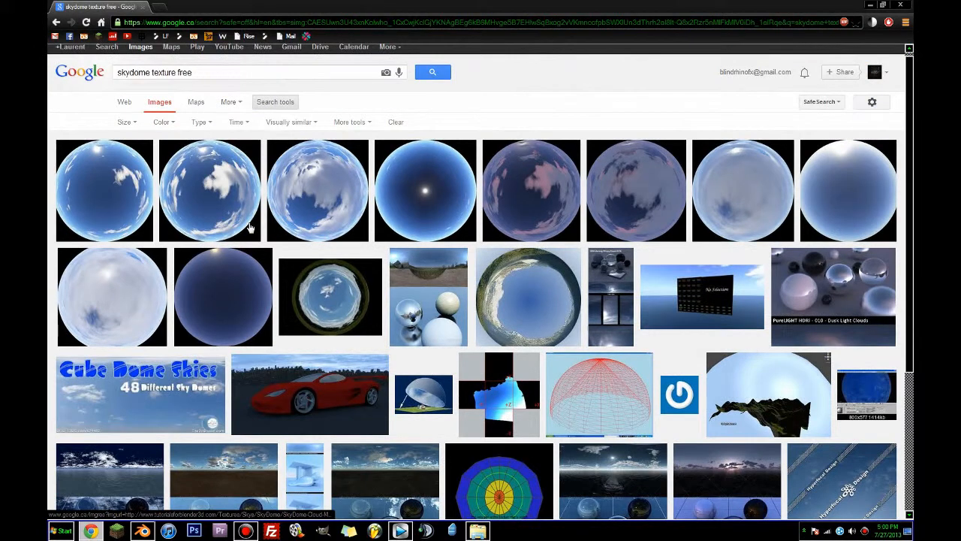
scroll(250, 228, "up", 1)
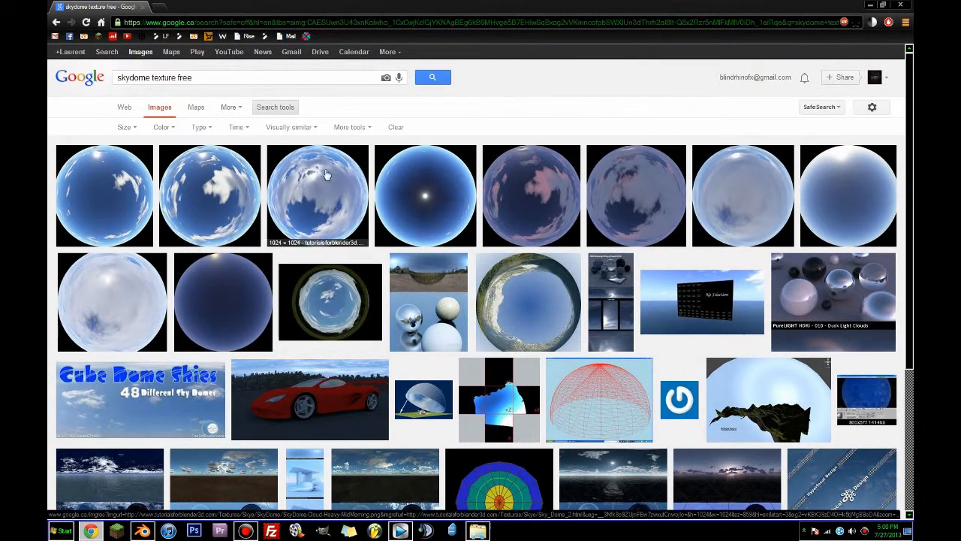
double_click(184, 77)
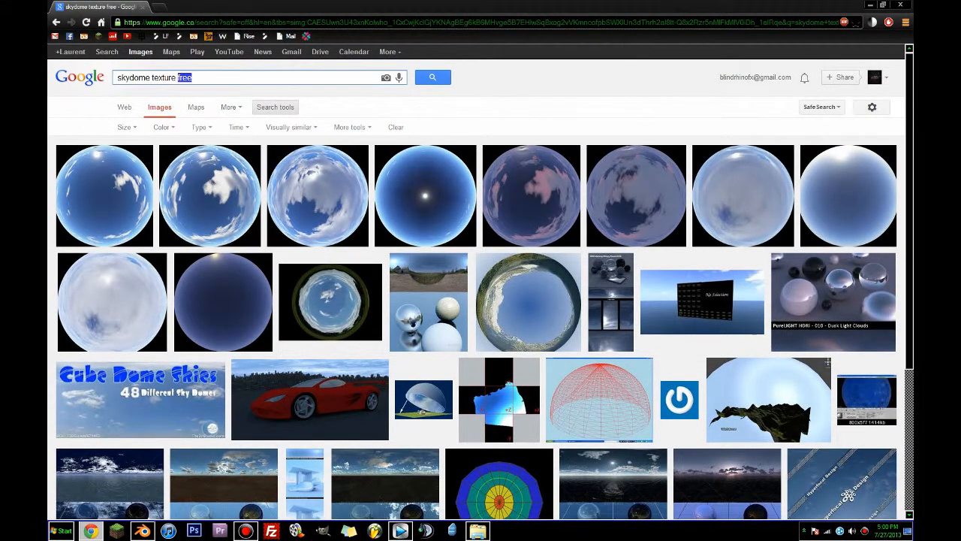
key("BackSpace")
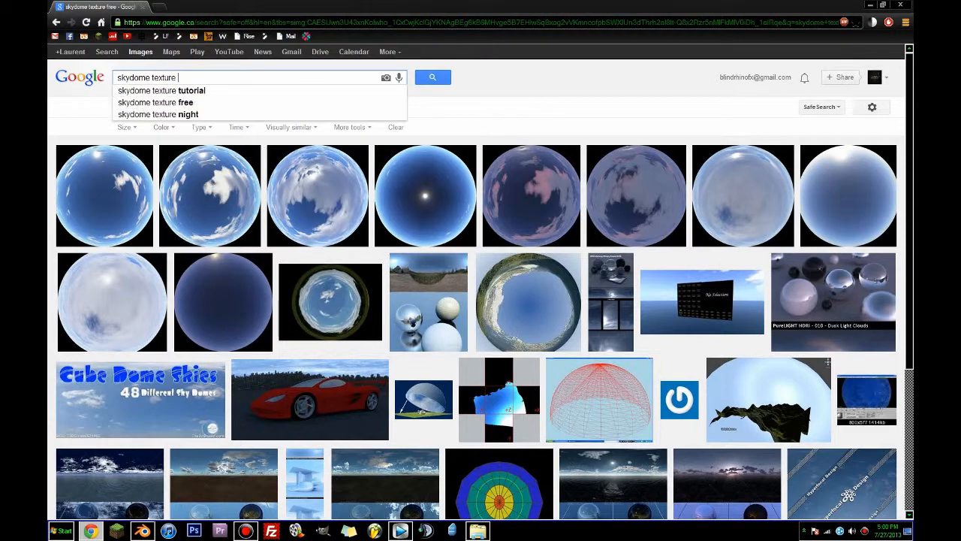
type("night")
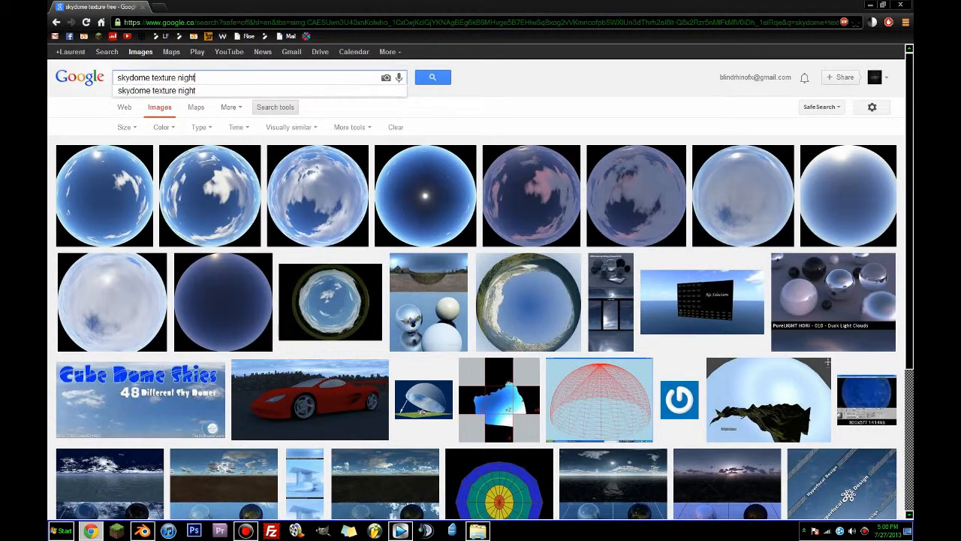
key("Return")
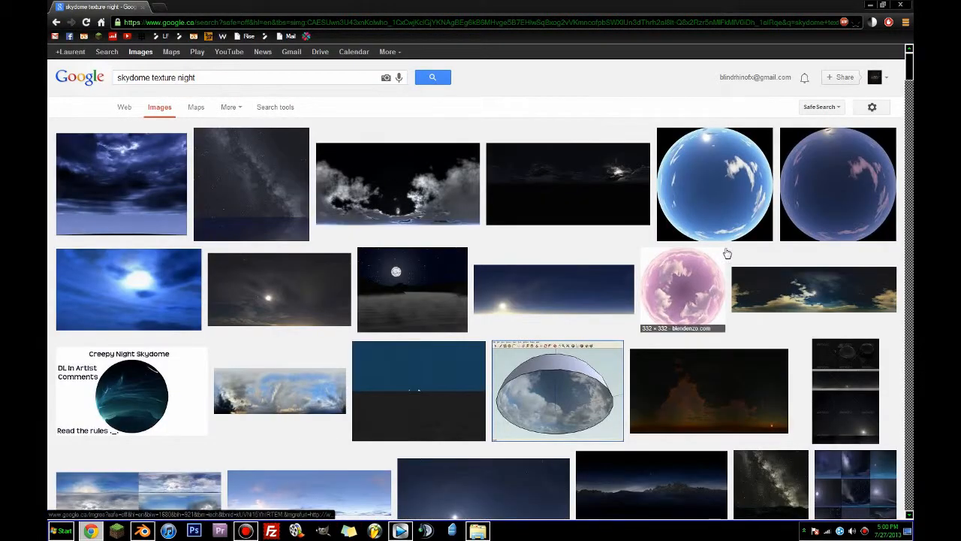
- Look through the night skydome results and view the dark moonlit panorama from turbosquid.com in a separate tab
scroll(658, 227, "down", 3)
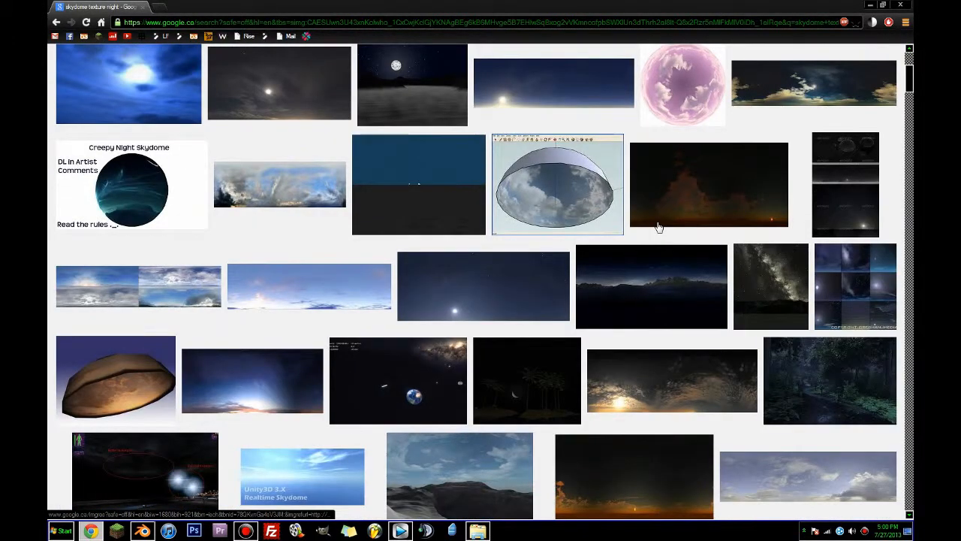
scroll(659, 228, "down", 2)
scroll(659, 227, "up", 5)
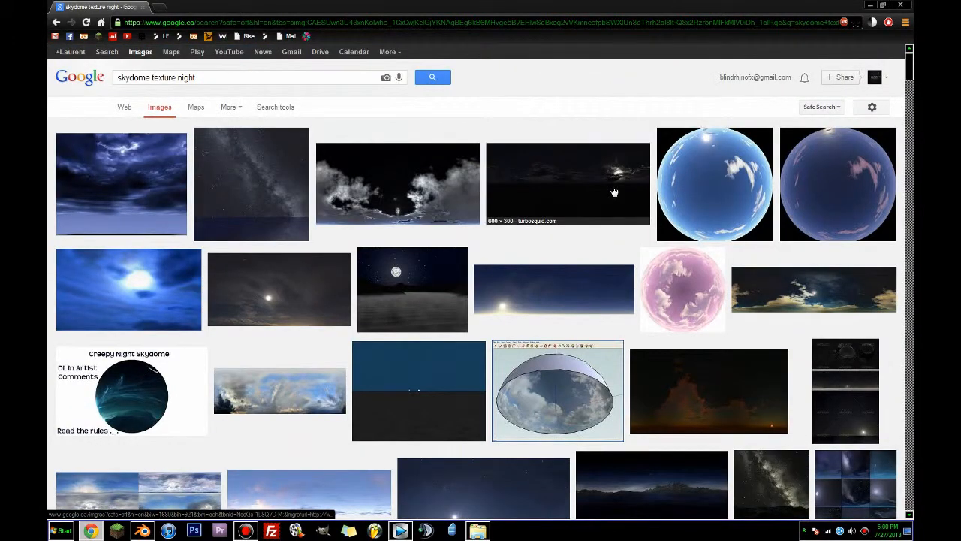
middle_click(550, 185)
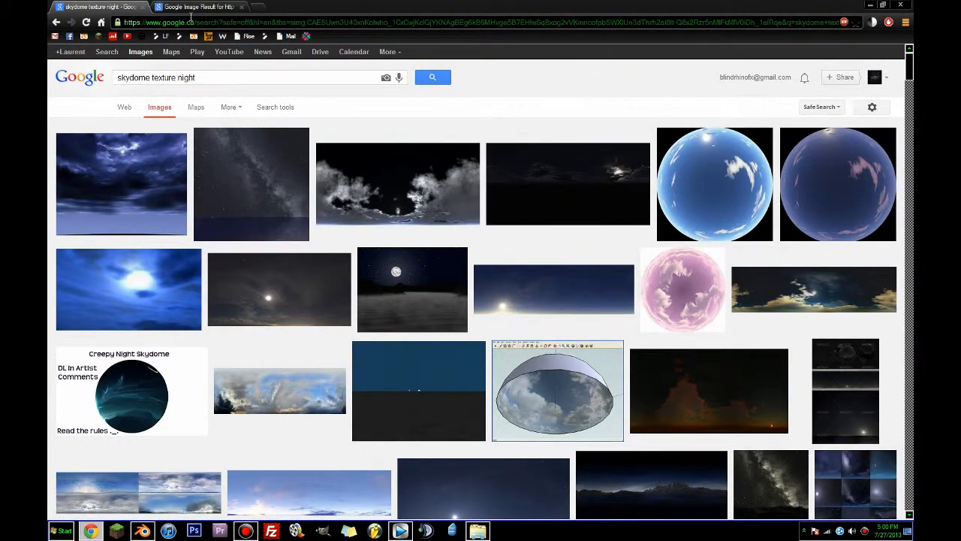
left_click(197, 7)
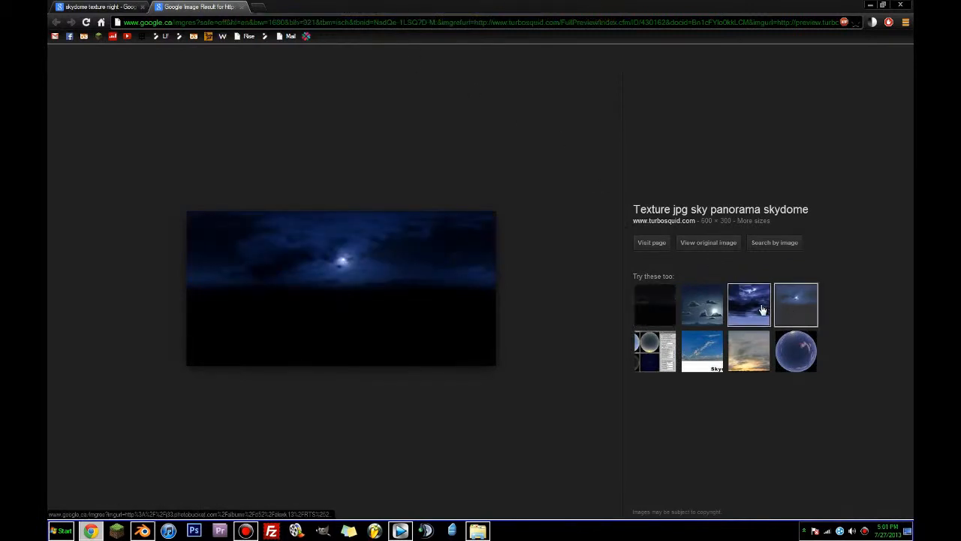
- Preview the related night sky images, including the moonlit cloud panorama, and close that tab
left_click(727, 301)
left_click(698, 302)
left_click(667, 302)
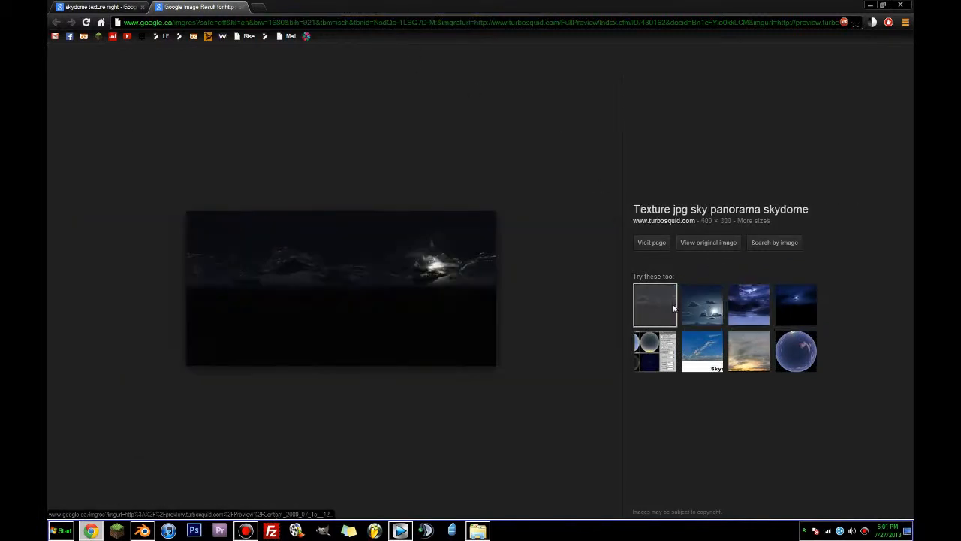
left_click(733, 307)
left_click(696, 304)
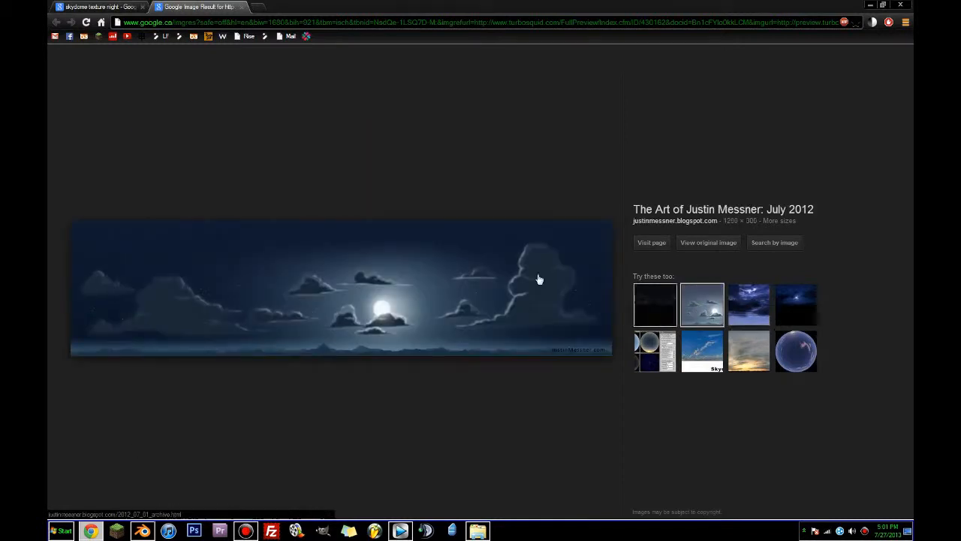
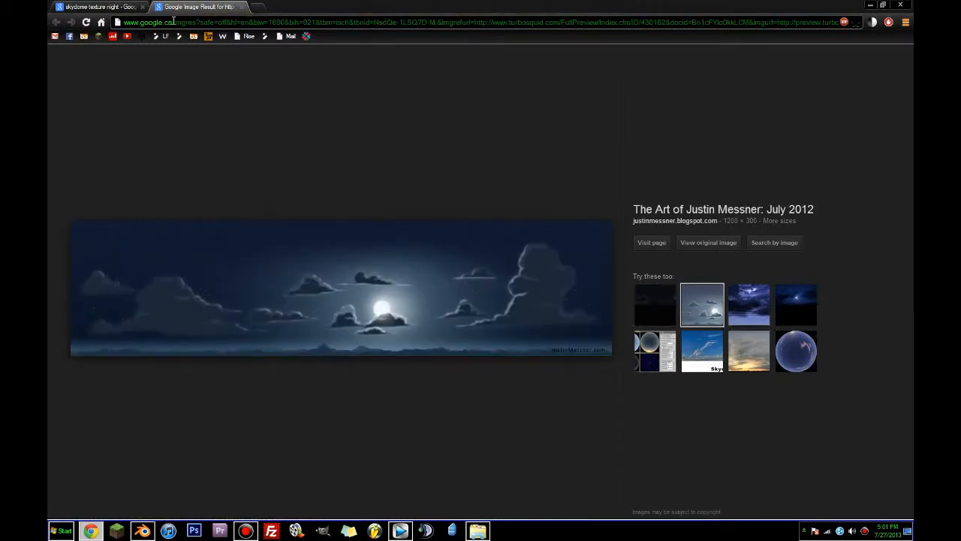
left_click(244, 7)
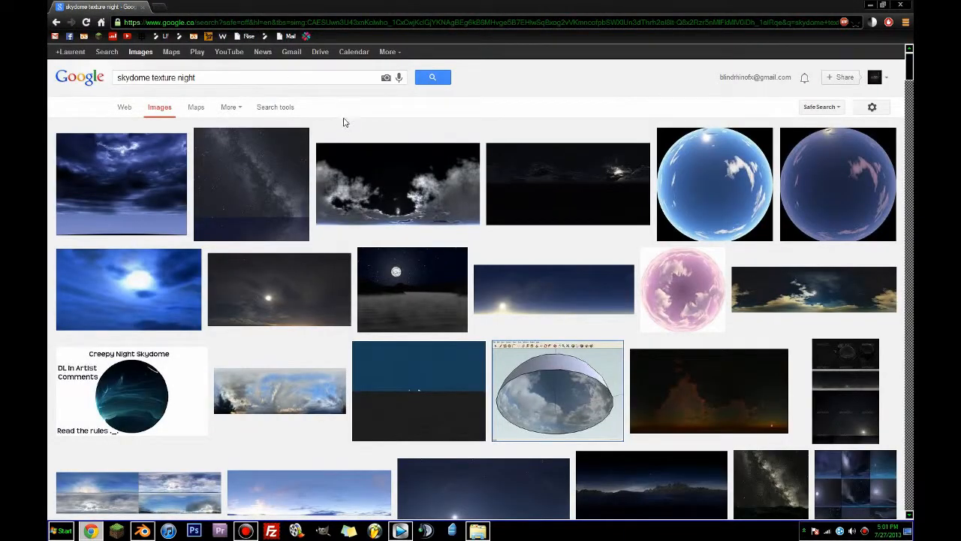
- Search for "seamless nightime sky texture" images and switch to the corrected query "seamless night sky texture"
left_click(216, 78)
key("ctrl+a")
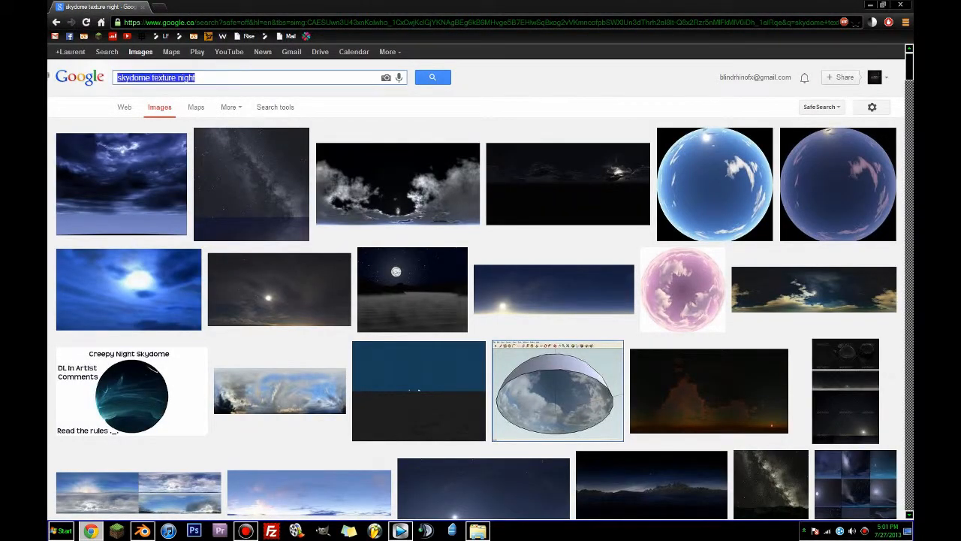
type("seamless n")
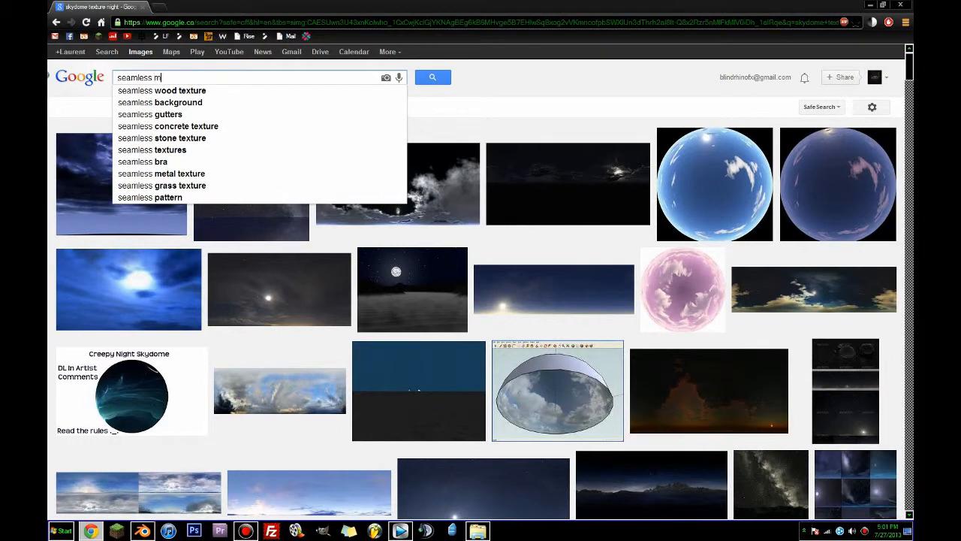
type("ightime")
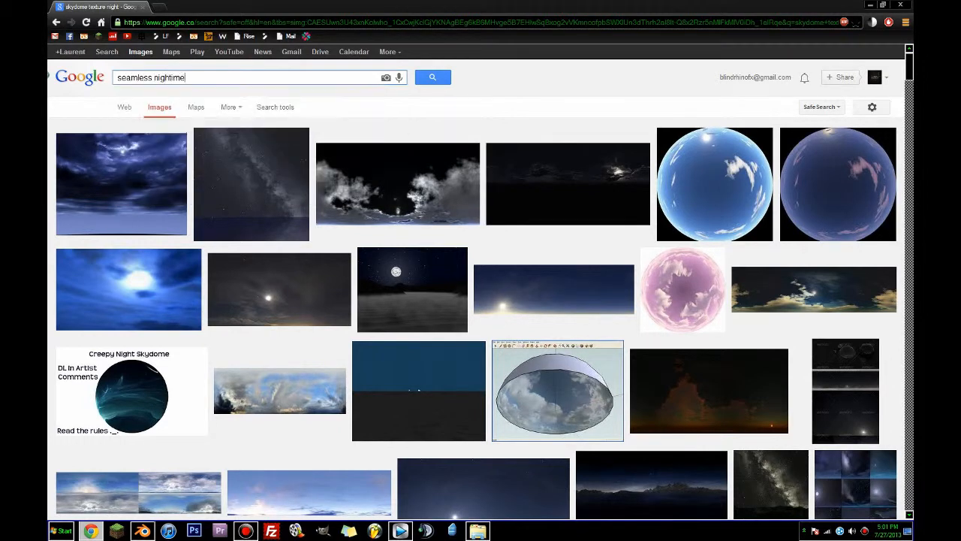
type(" sky texture")
key("Return")
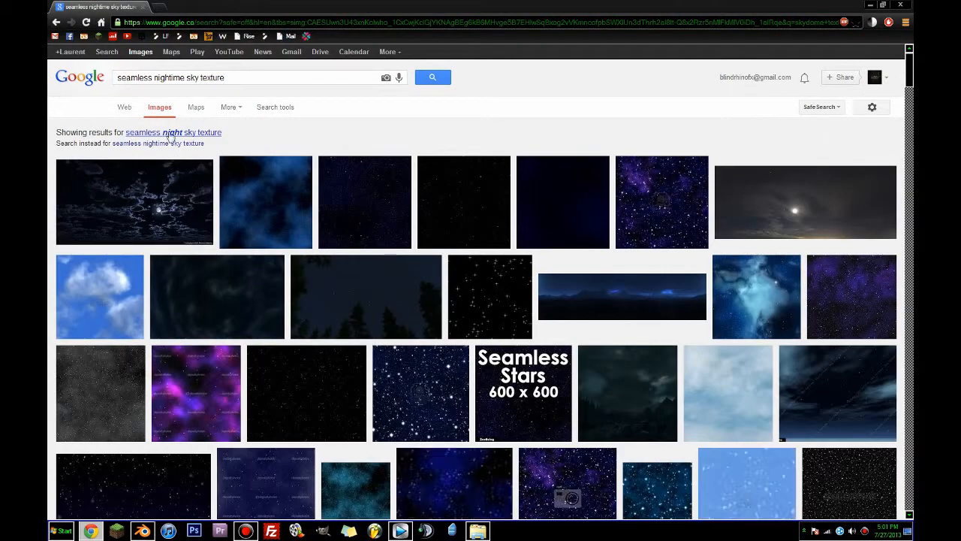
left_click(170, 137)
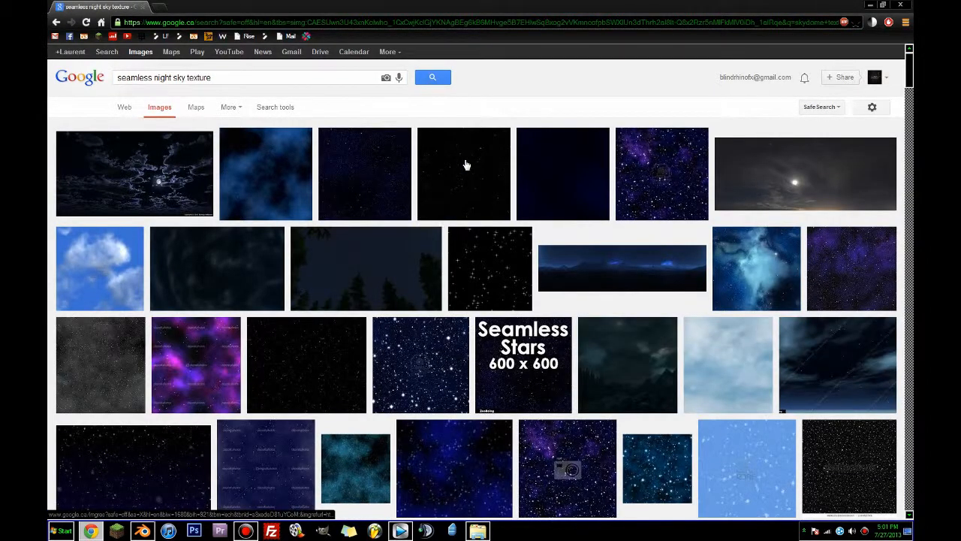
- Open the original of the black starry Flickr night sky texture and save it to Downloads as a JPEG
left_click(465, 167)
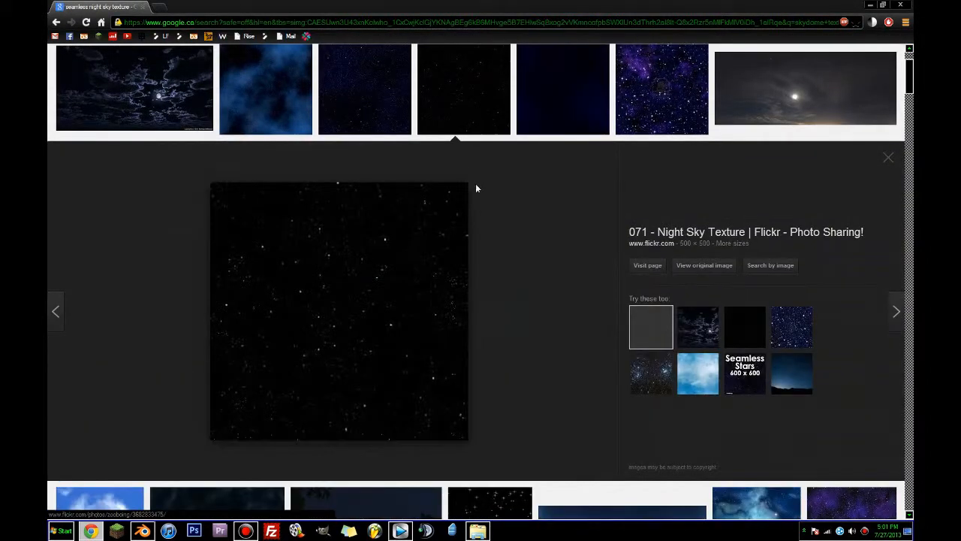
left_click(692, 265)
right_click(125, 137)
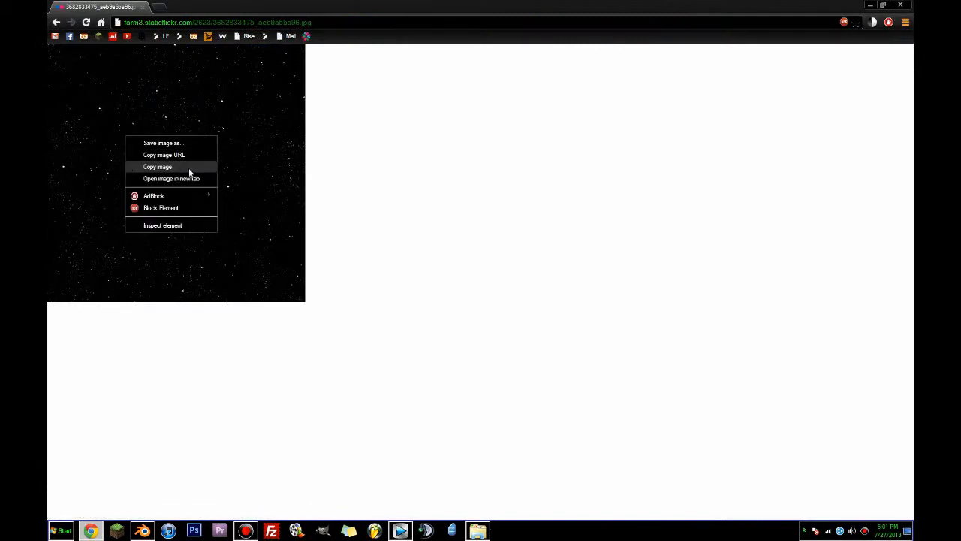
left_click(191, 143)
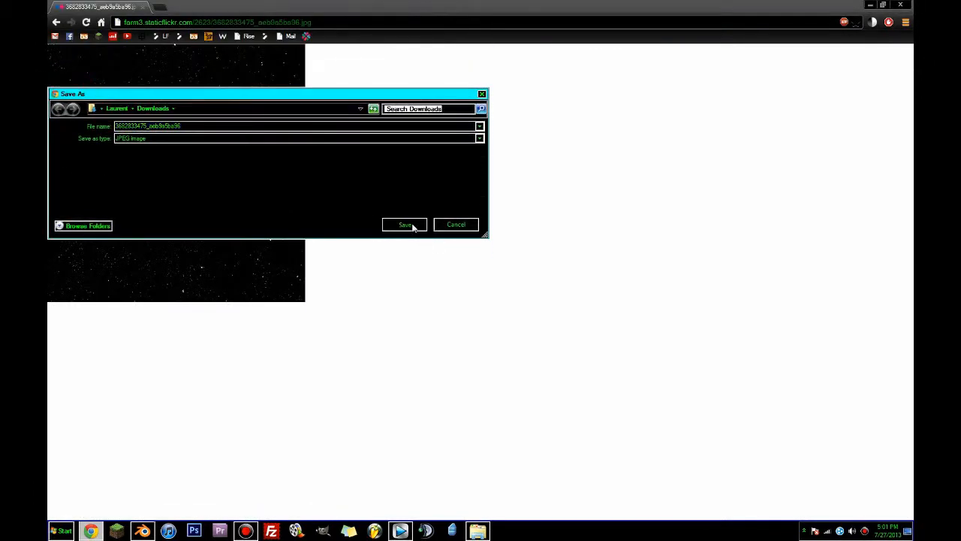
left_click(406, 224)
- Switch to the file manager and paste the saved sky image into the textures folder of Undead Diarys
left_click(871, 4)
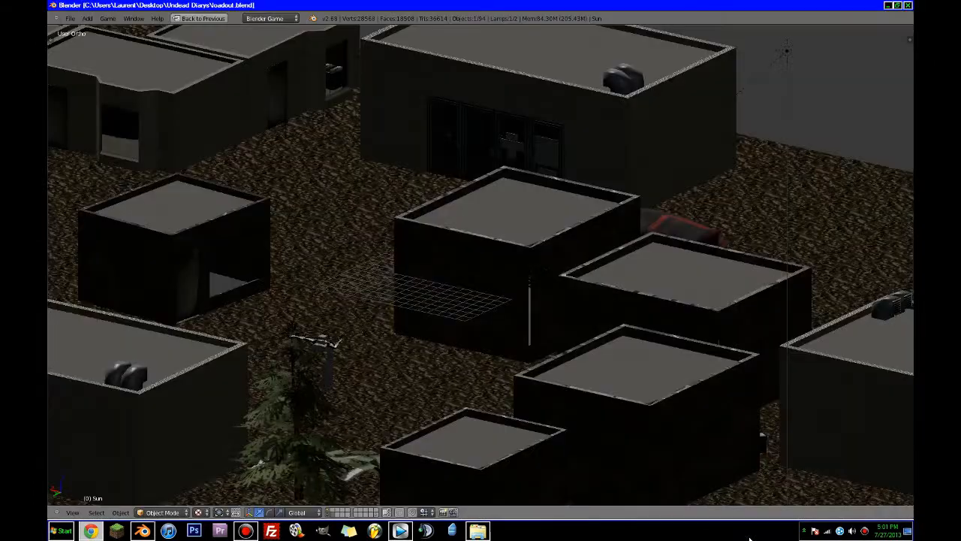
left_click(489, 531)
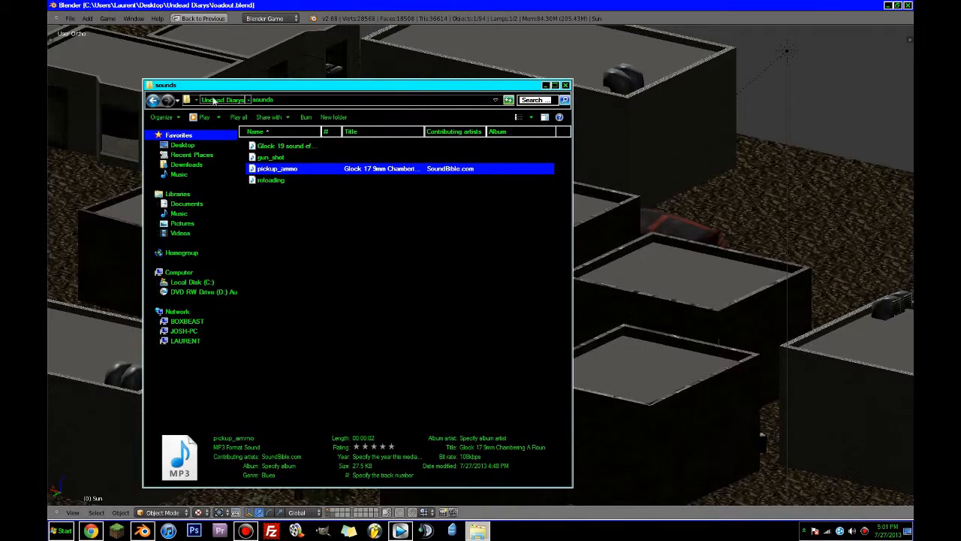
left_click(153, 100)
key("ctrl+v")
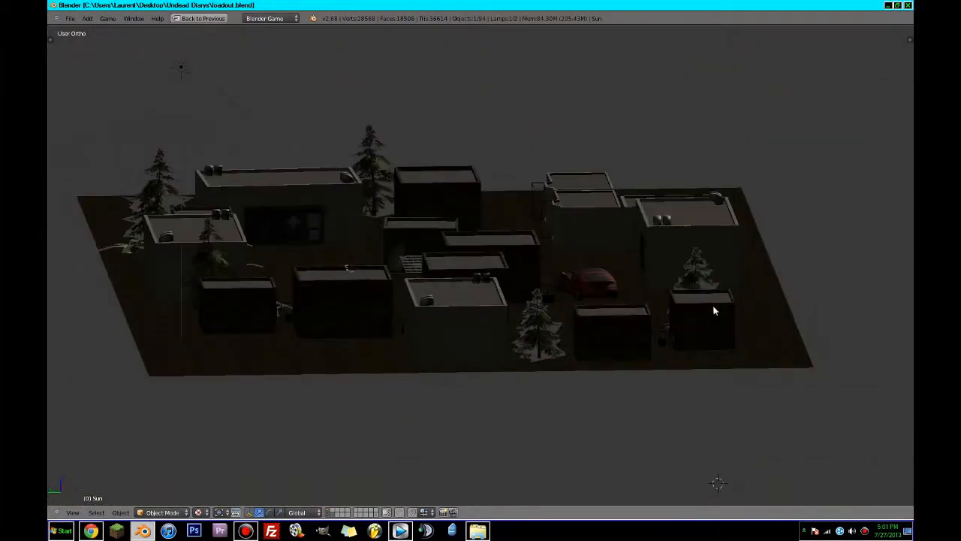
- View the whole level from the front in Blender and snap the 3D cursor to the world centre
scroll(691, 304, "down", 5)
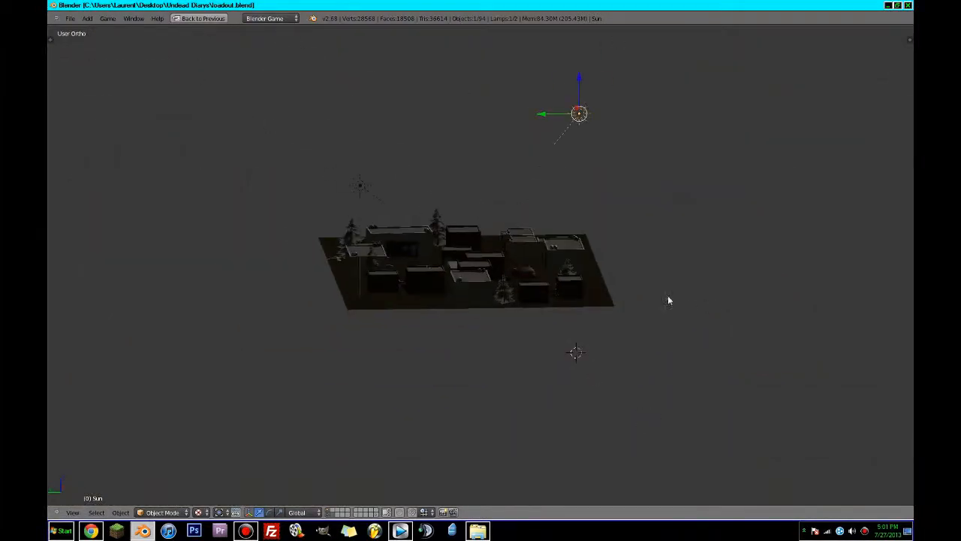
key("KP_1")
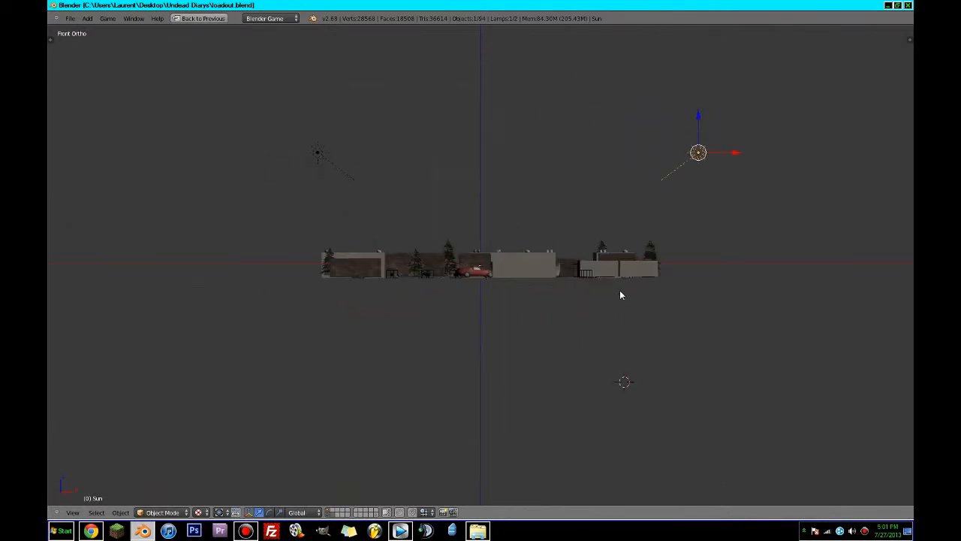
middle_click_drag(621, 295, 639, 306)
key("KP_1")
key("shift+s")
left_click(640, 305)
key("shift+s")
left_click(601, 295)
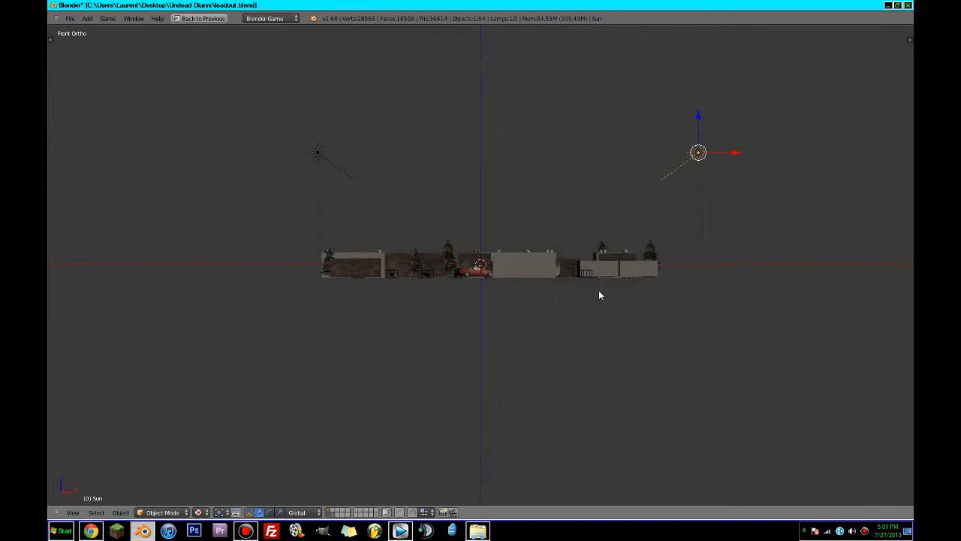
- Add a UV sphere at the level's centre and scale it up until it encloses the whole level and both lamps
key("shift+a")
mouse_move(575, 179)
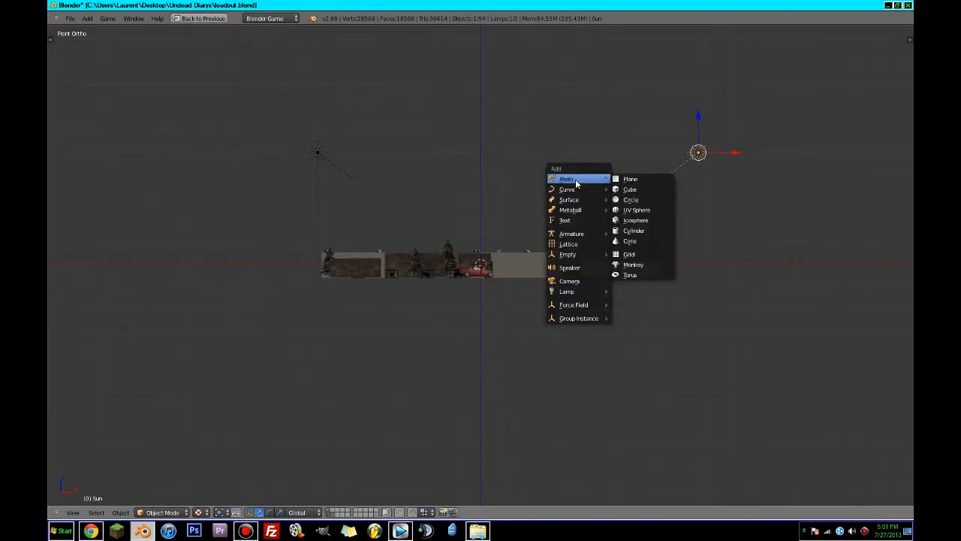
left_click(638, 211)
scroll(515, 234, "down", 2)
key("s")
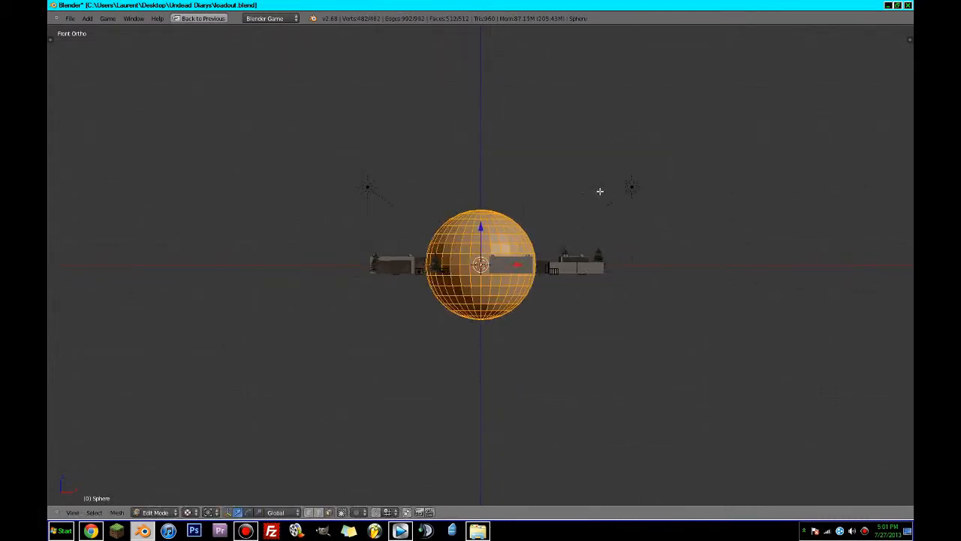
left_click(877, 177)
key("s")
left_click(772, 193)
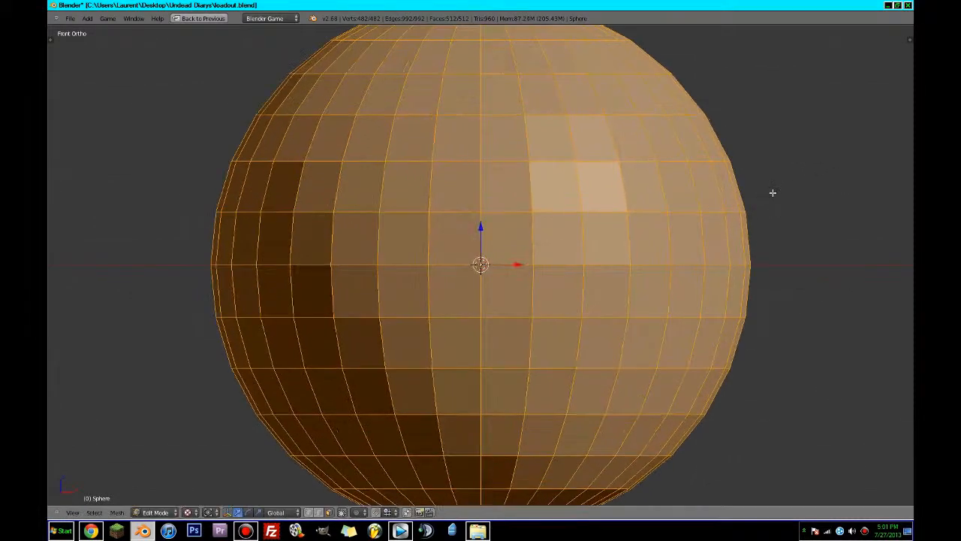
- Delete the faces of the sphere's lower half to leave a dome
scroll(631, 253, "down", 4)
key("z")
scroll(612, 293, "up", 1)
key("a")
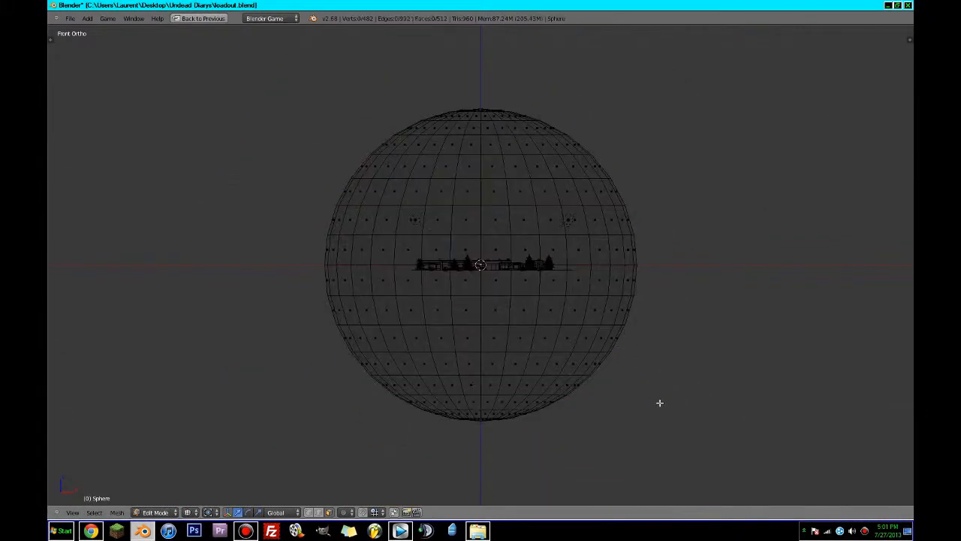
key("b")
left_click_drag(726, 444, 257, 273)
key("x")
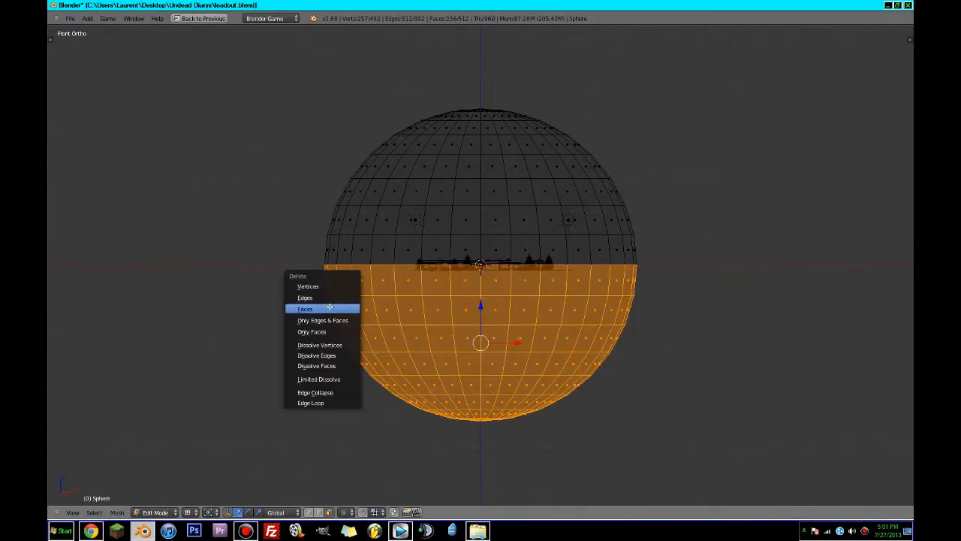
left_click(330, 307)
- Lower the dome along Z by about 39.45 units so its rim lies below the ground, and save the file over the existing one
key("Tab")
key("g")
key("z")
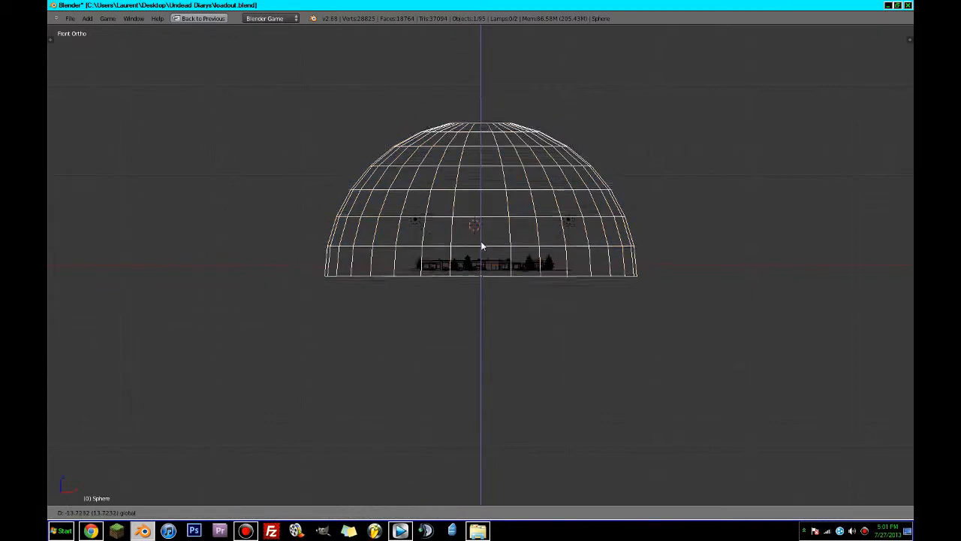
left_click(485, 269)
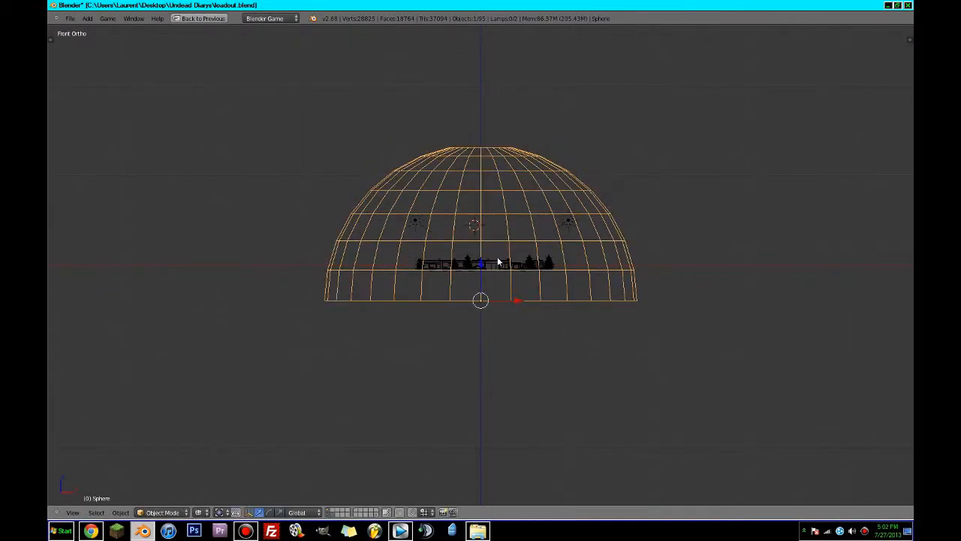
key("ctrl+s")
left_click(505, 255)
- Bring back the full editor layout and give the dome a new material named "sky"
key("ctrl+Up")
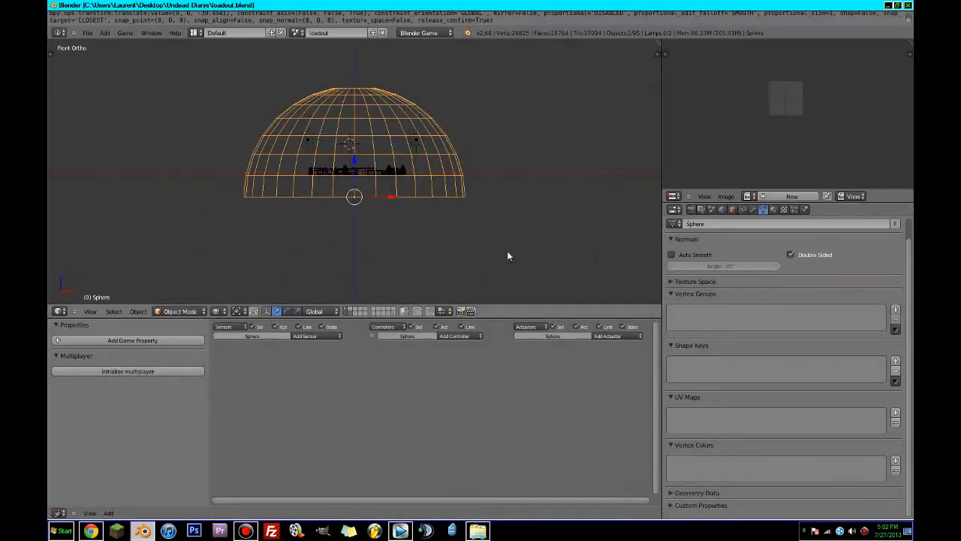
left_click(773, 210)
left_click(742, 277)
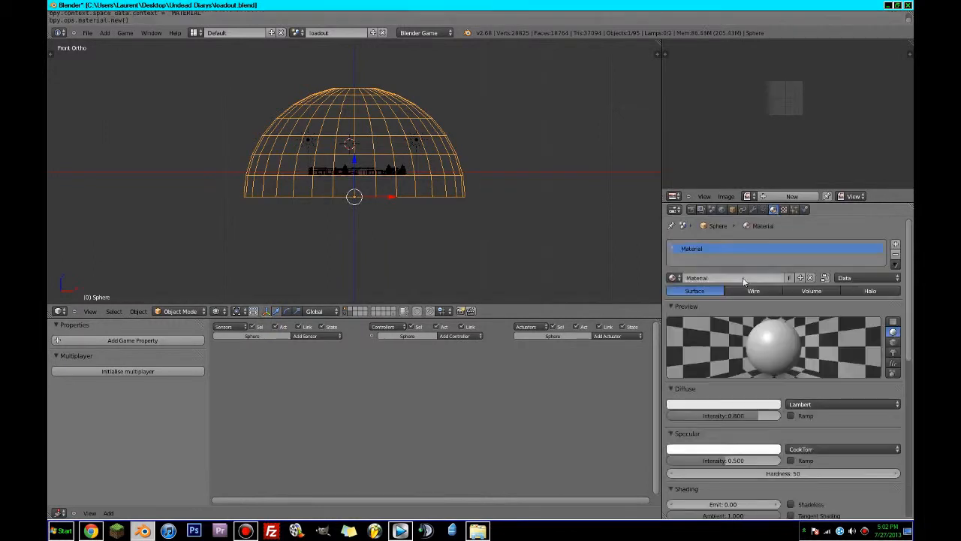
type("sky")
key("Return")
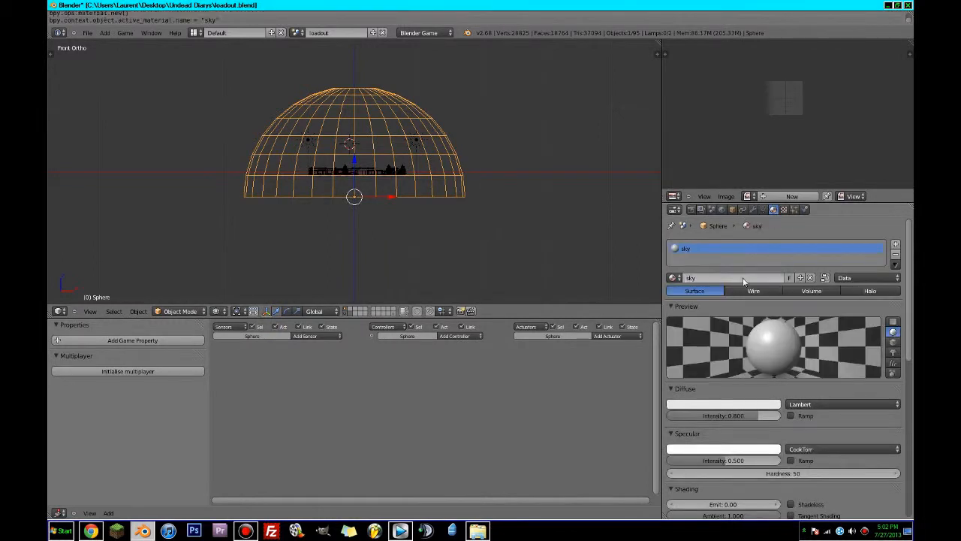
- Make the sky material shadeless, turn off Backface Culling and Use Mist, and enable the Sky option
scroll(800, 338, "down", 2)
left_click(797, 440)
scroll(751, 435, "down", 3)
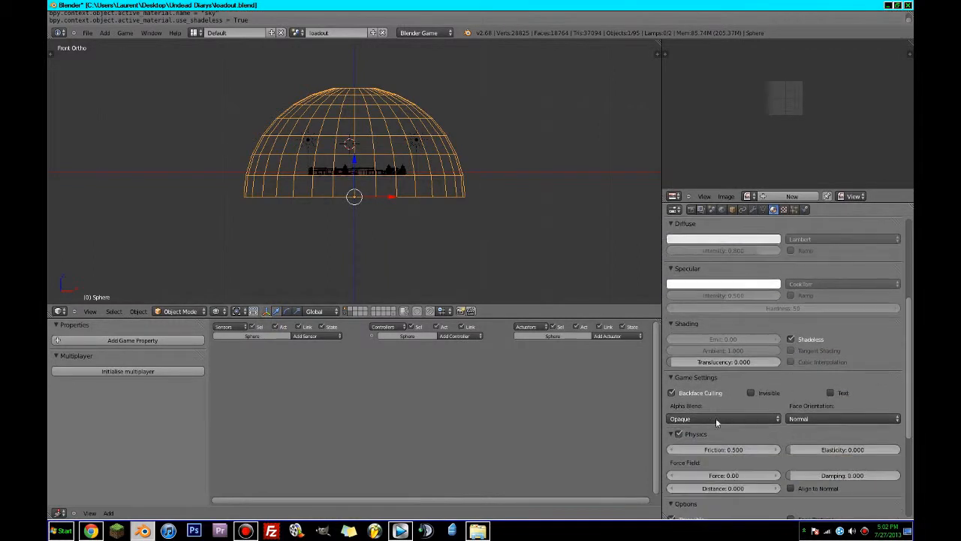
left_click(691, 394)
scroll(692, 393, "down", 4)
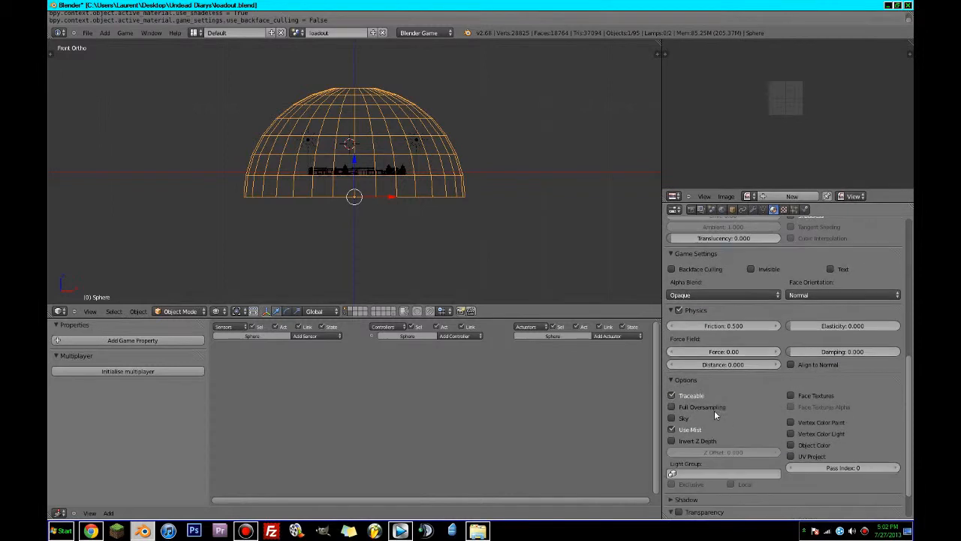
left_click(673, 430)
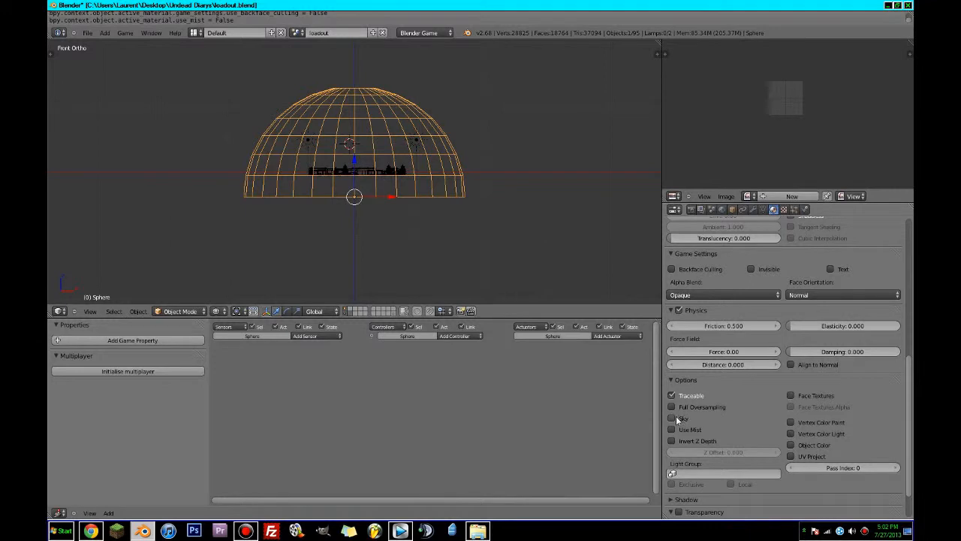
- Add a texture named "sky" to the sky material and set its type to Image or Movie
left_click(783, 209)
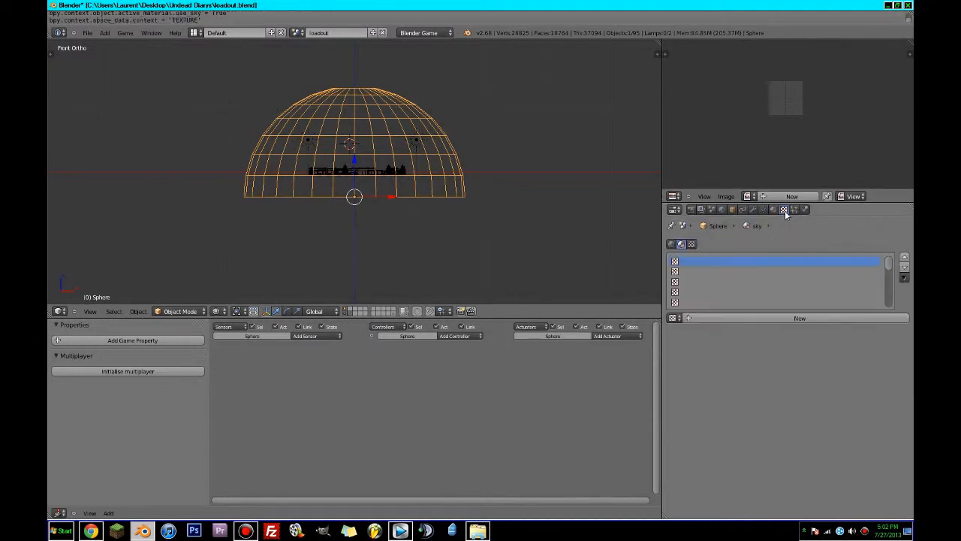
left_click(789, 320)
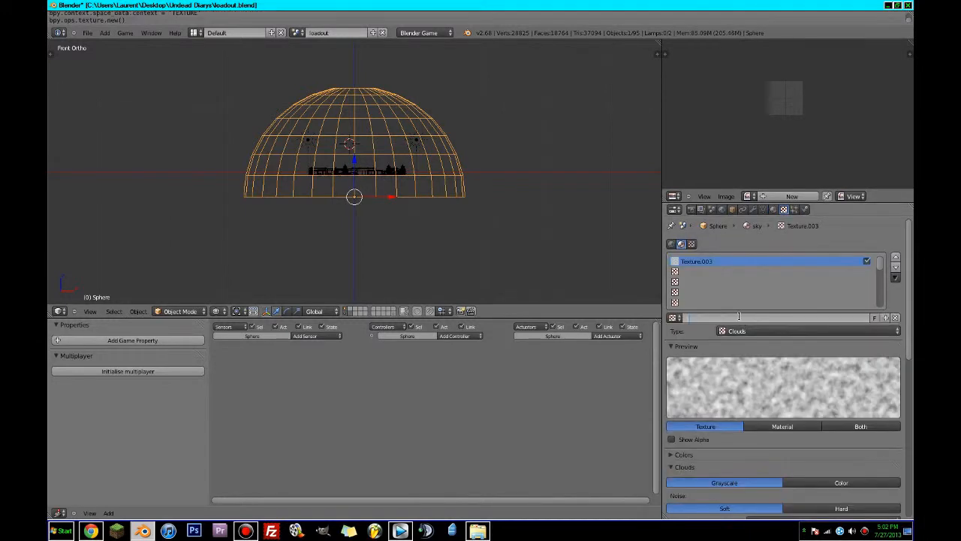
type("sky")
key("Return")
left_click(751, 331)
left_click(796, 294)
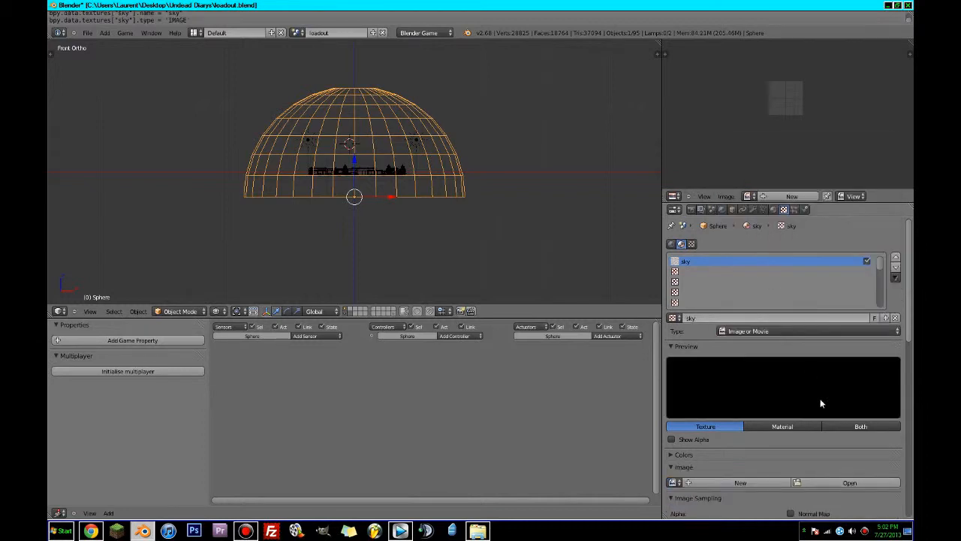
scroll(822, 404, "down", 3)
left_click(827, 407)
left_click(196, 91)
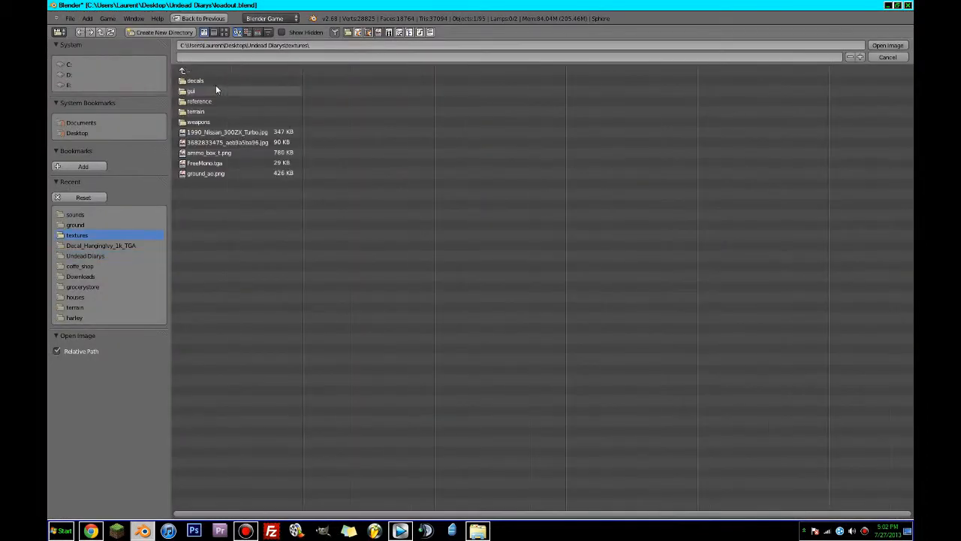
left_click(224, 31)
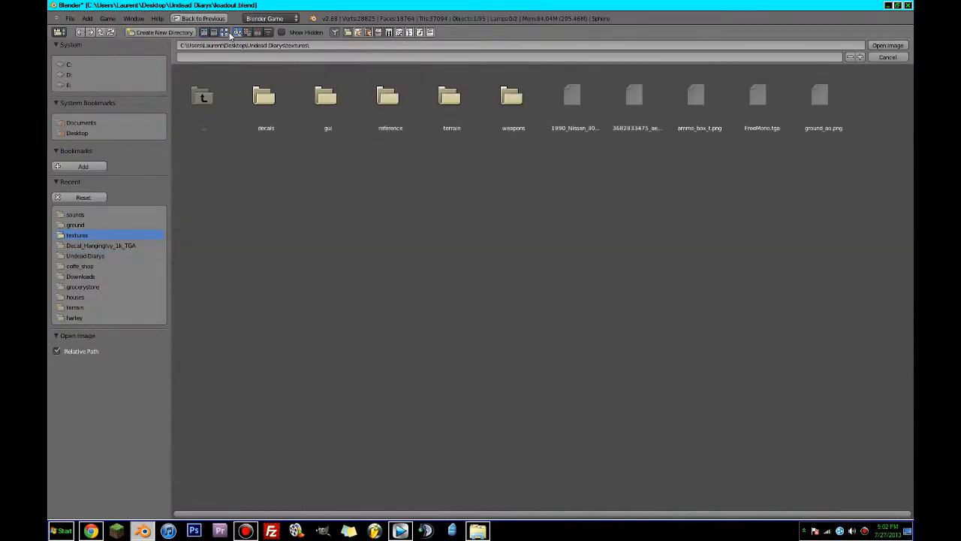
left_click(625, 99)
double_click(625, 98)
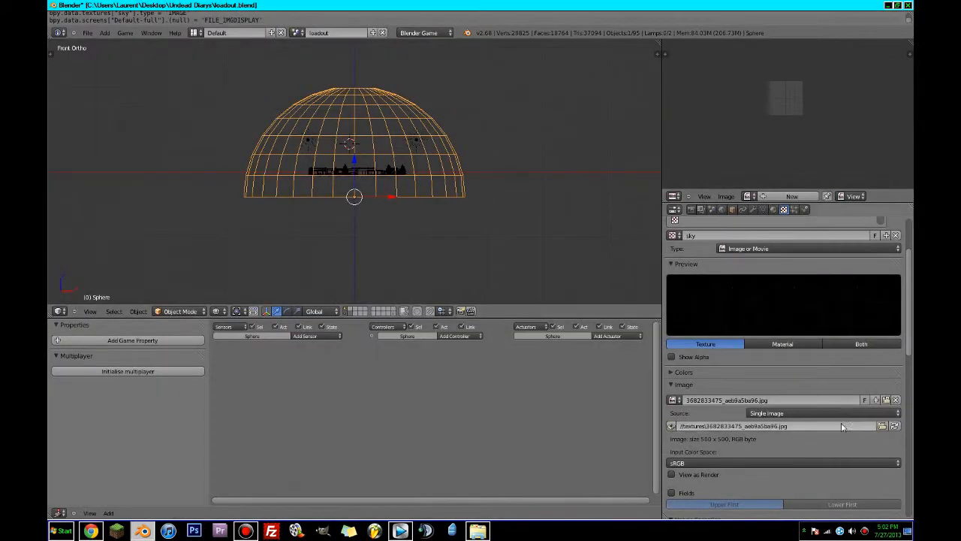
- Switch the viewport shading to Textured and inspect the stars on the dome from the front and from above
left_click(217, 311)
left_click(231, 260)
scroll(240, 258, "up", 4)
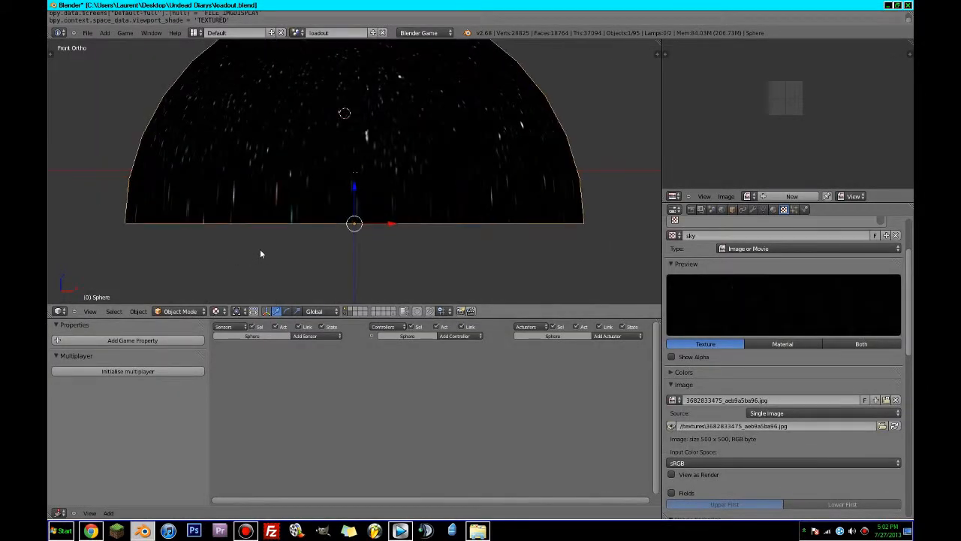
middle_click_drag(262, 253, 383, 204)
scroll(834, 445, "down", 4)
- Set the sky texture's mapping size to 20 in both X and Y
scroll(834, 443, "down", 3)
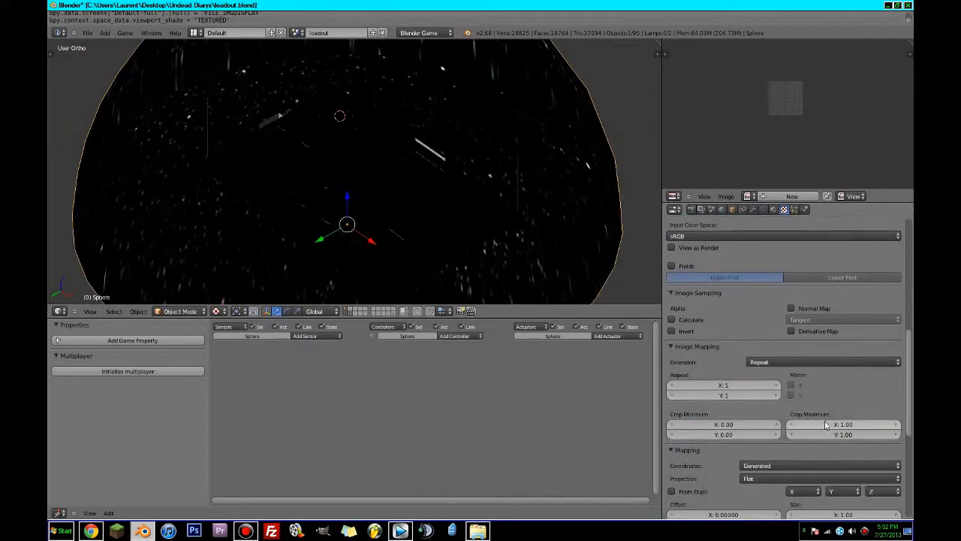
left_click(832, 425)
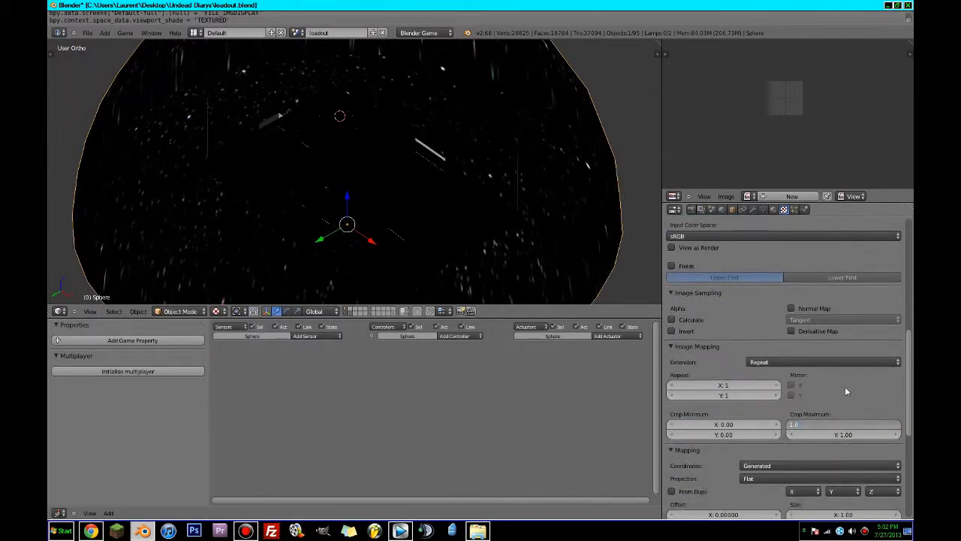
key("Return")
scroll(847, 392, "down", 3)
left_click(836, 412)
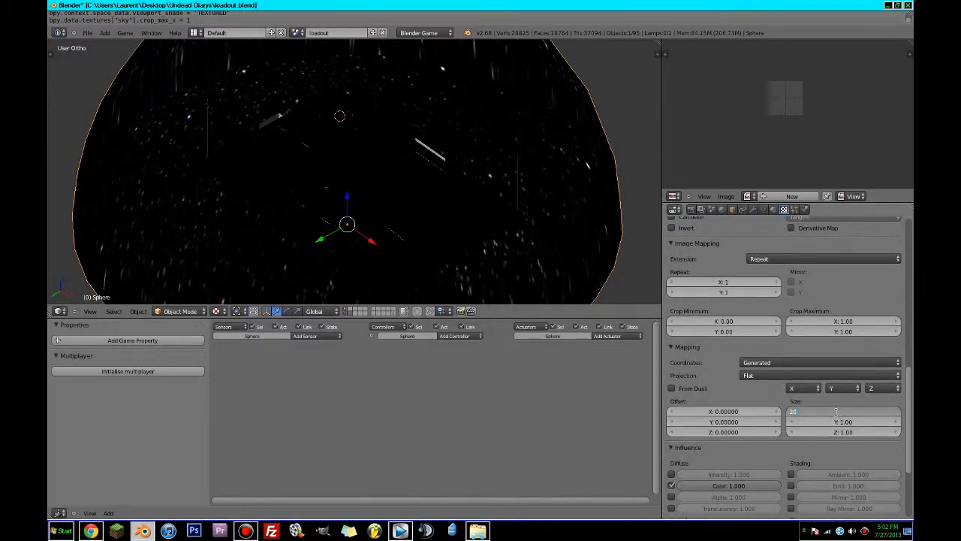
key("Tab")
type("20")
key("Return")
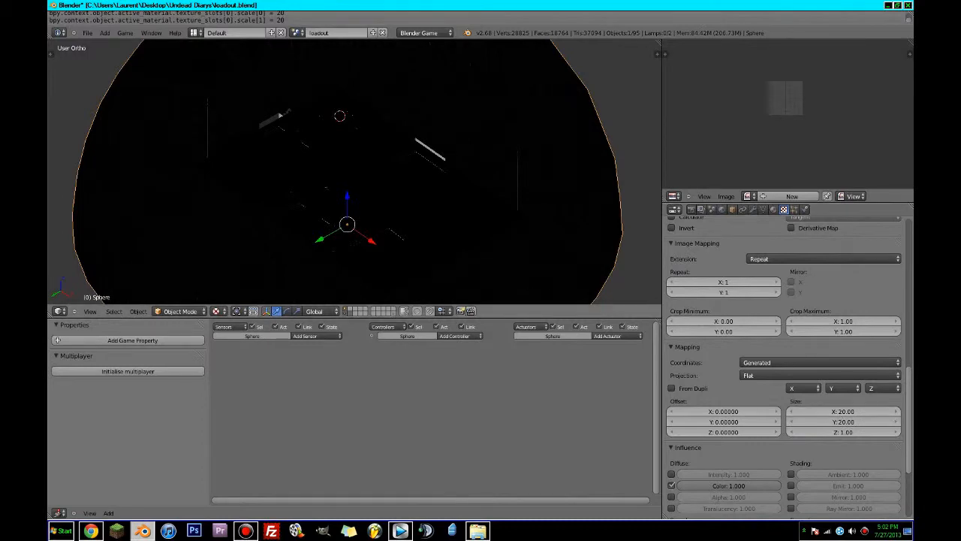
- Test the night sky by running the game from the camera view in a maximized viewport
key("p")
key("Escape")
key("KP_0")
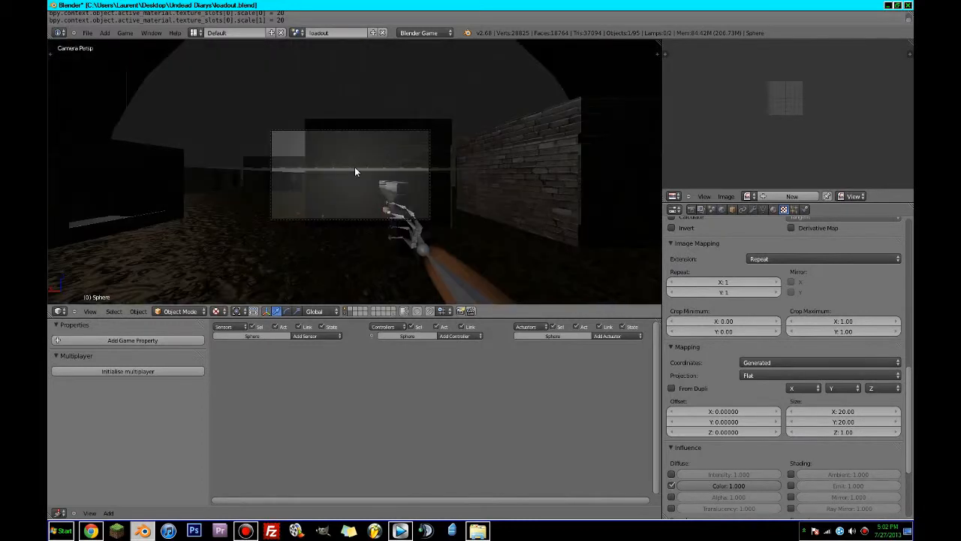
key("ctrl+Up")
key("p")
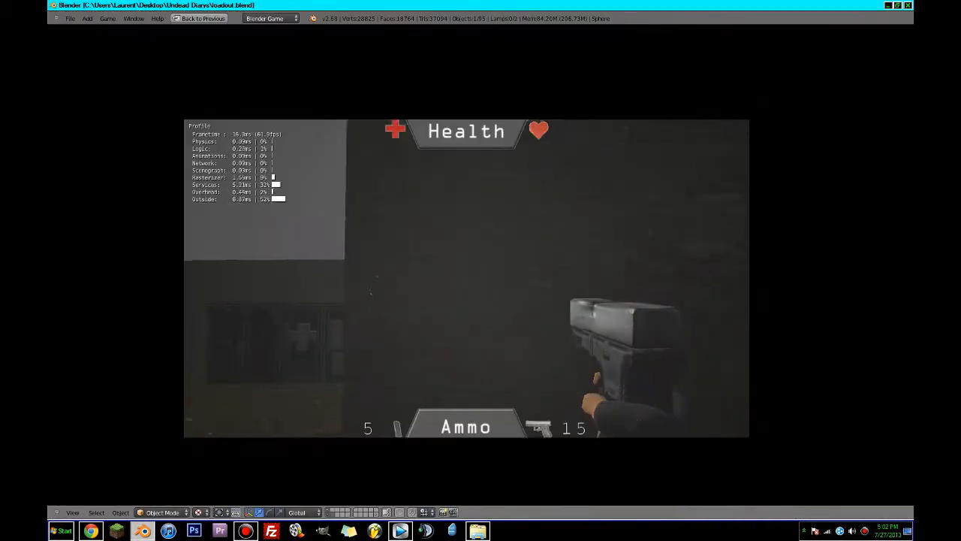
- Stop the game test, move the skydome to layer 12 and hide that layer
key("Escape")
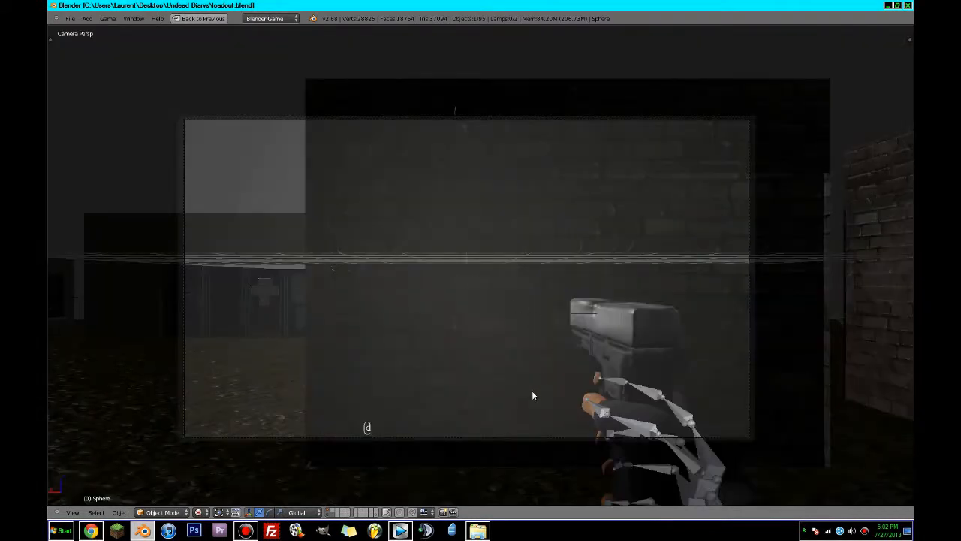
key("KP_0")
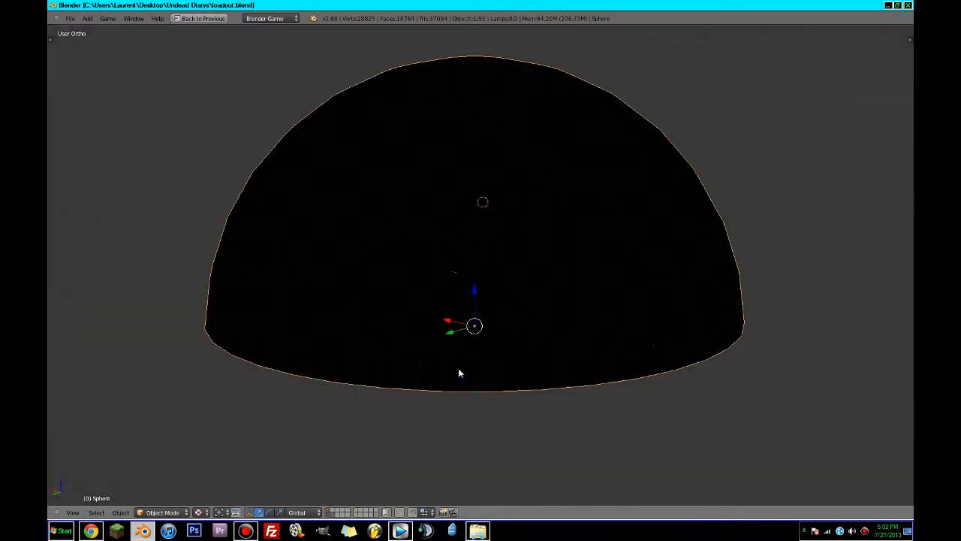
key("m")
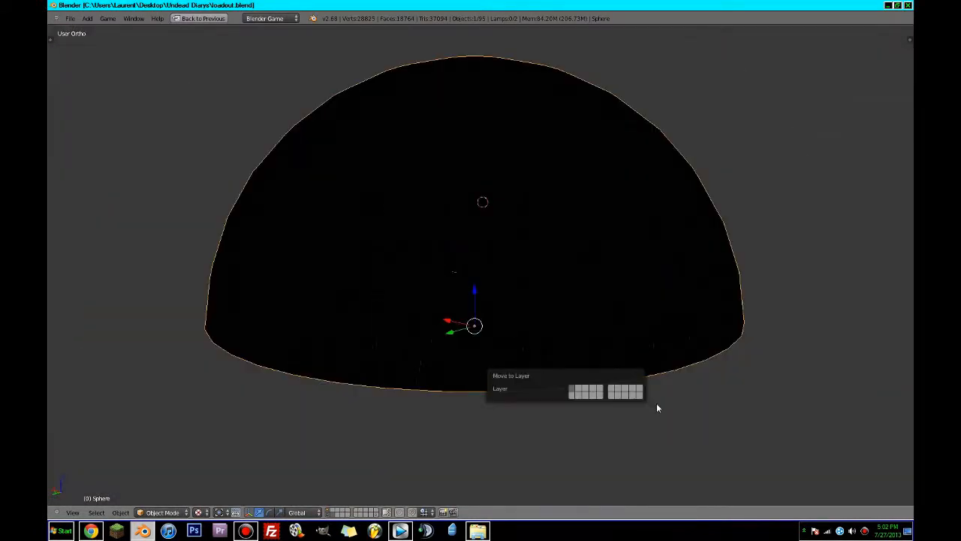
left_click(578, 393)
scroll(446, 256, "up", 2)
left_click(330, 511)
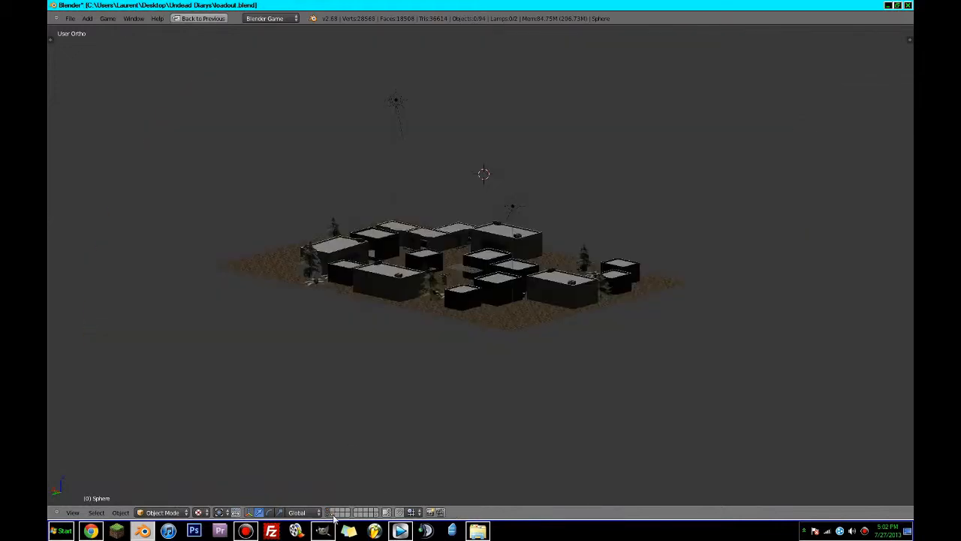
- Select the player's eyes camera and set its clipping end to 600
scroll(439, 330, "up", 8)
scroll(376, 300, "up", 5)
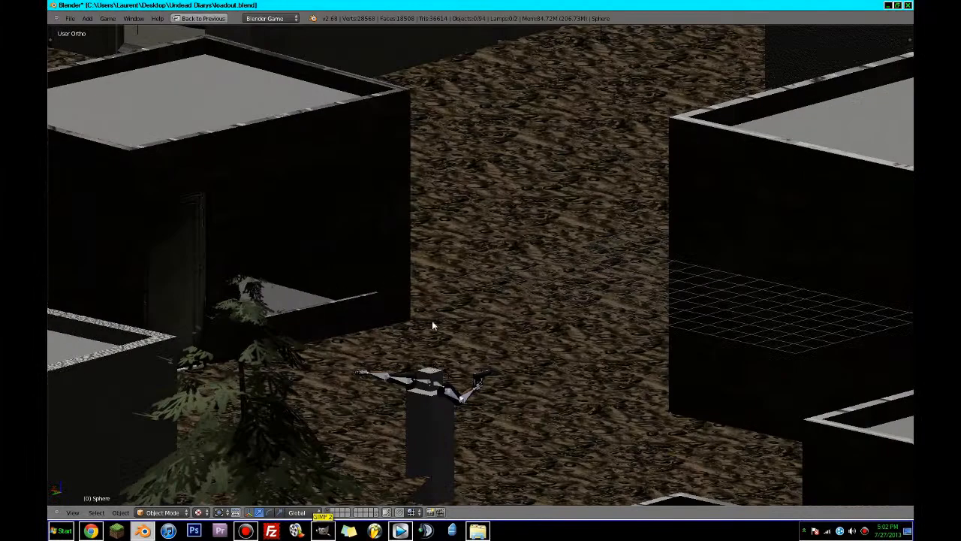
right_click(447, 371)
key("ctrl+Up")
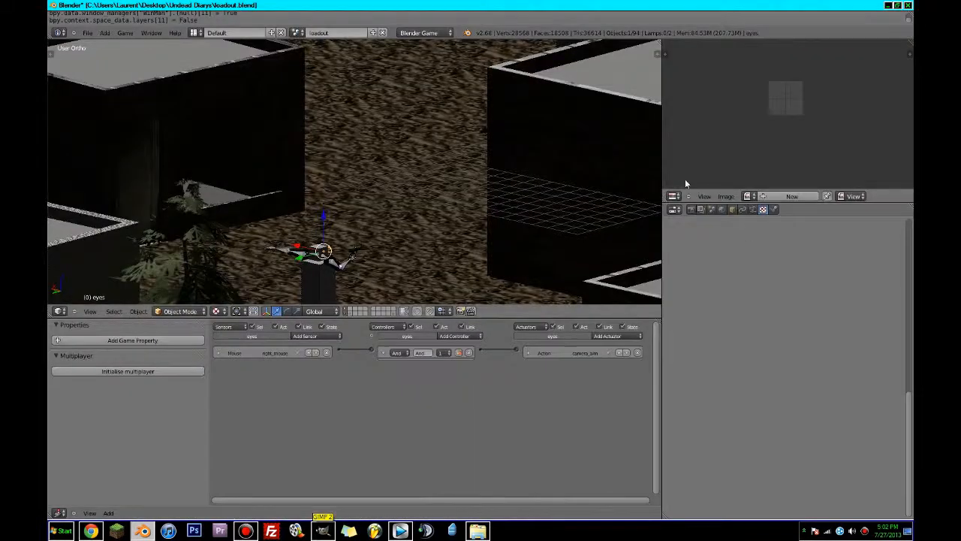
left_click(691, 209)
scroll(826, 376, "down", 3)
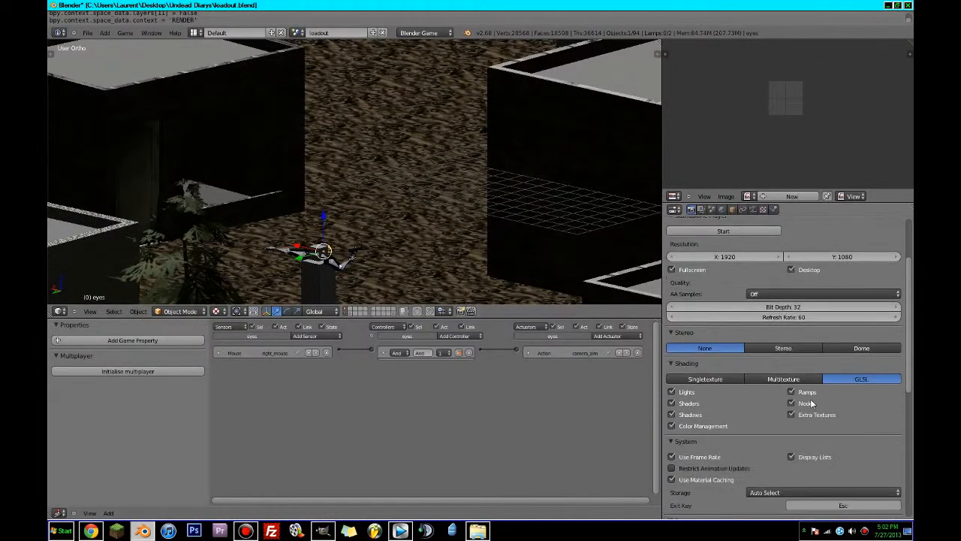
scroll(814, 402, "up", 3)
left_click(753, 210)
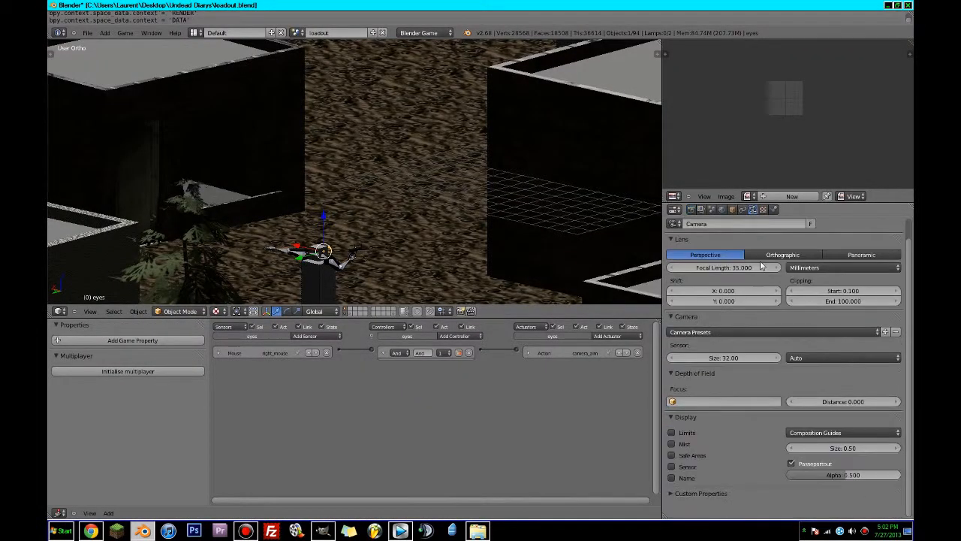
left_click(844, 301)
type("600")
key("Return")
- Save the file and test-run the game from the camera in a maximized viewport with the layer 12 skydome shown
key("KP_0")
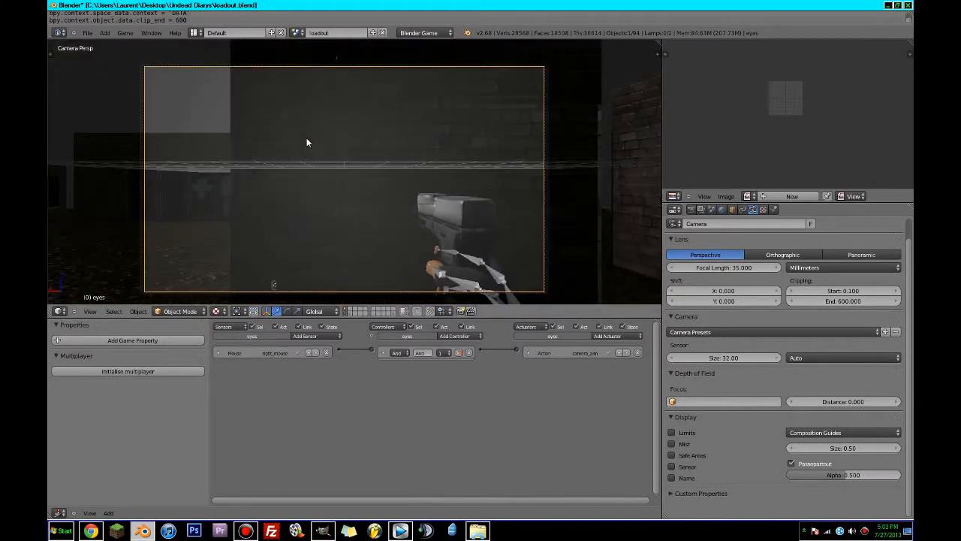
key("shift+space")
key("ctrl+s")
left_click(307, 138)
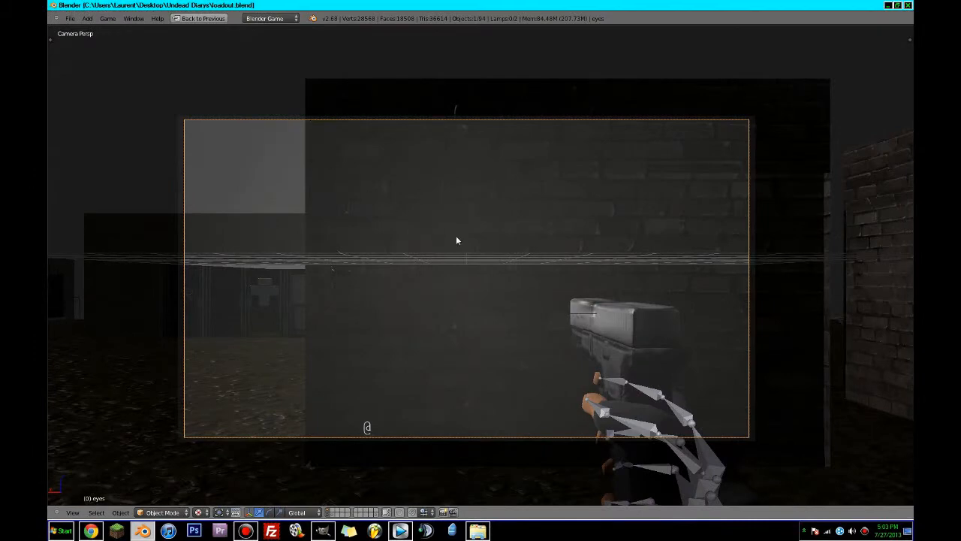
key("p")
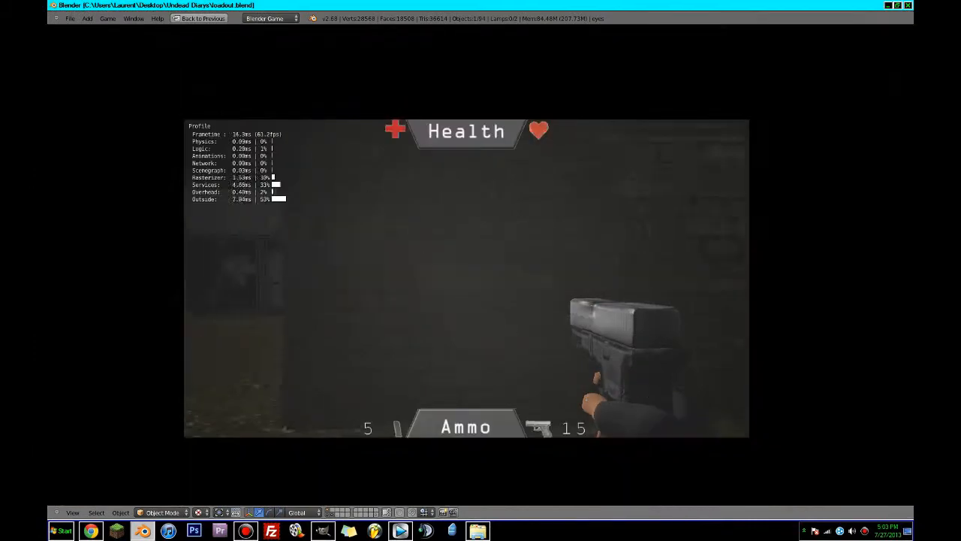
key("Escape")
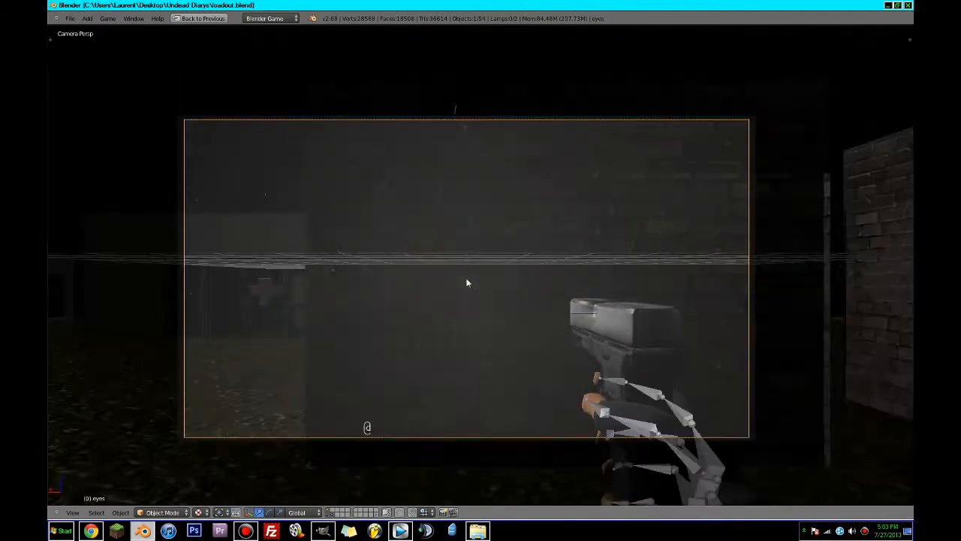
- Restore the full layout and set the eyes camera's clipping end to 1000
key("shift+space")
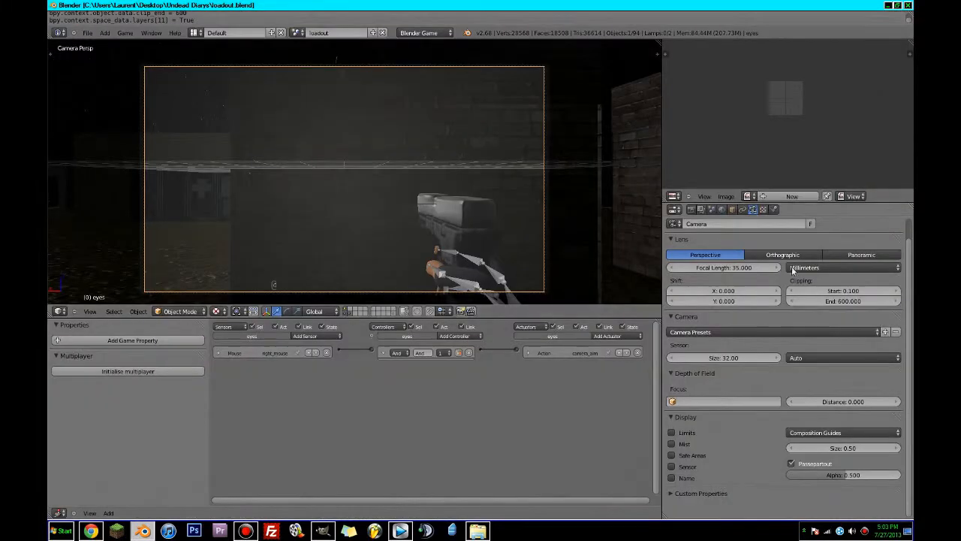
left_click(848, 300)
type("100")
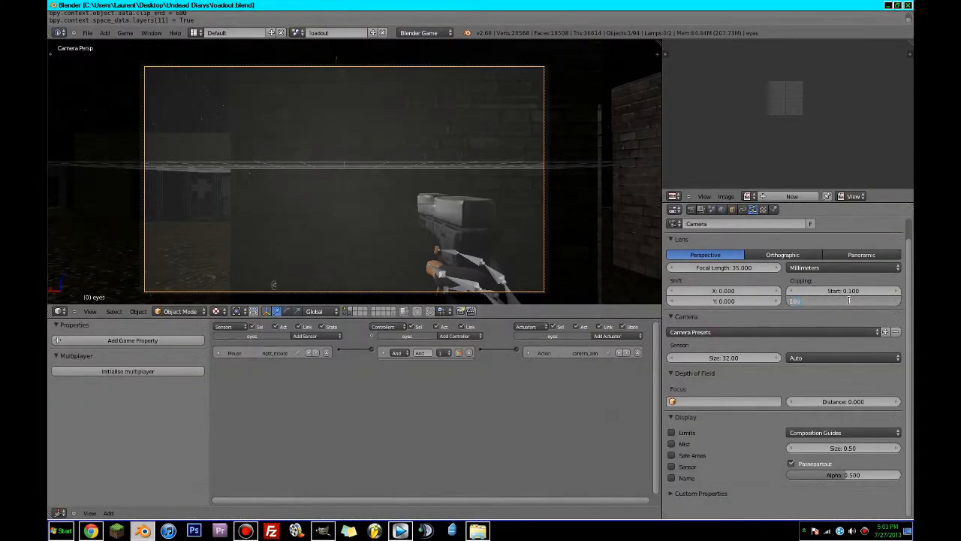
type("0")
key("Return")
- Test the extended camera clipping by running the game in the normal layout and in a maximized viewport
key("p")
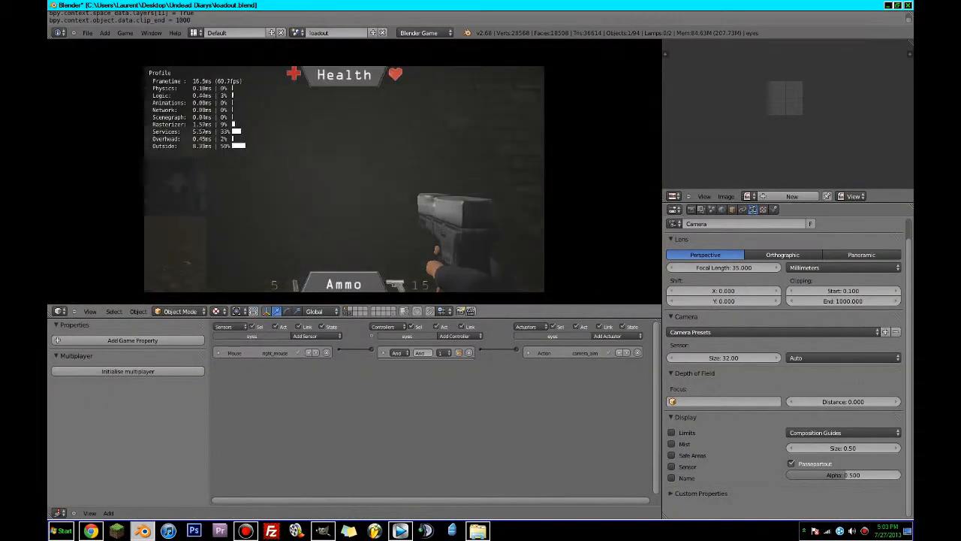
key("Escape")
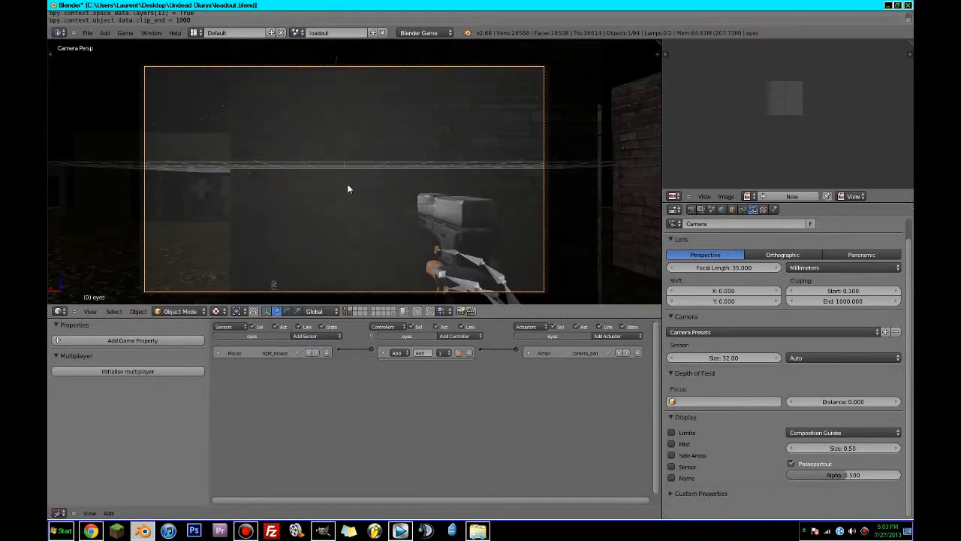
key("shift+space")
key("p")
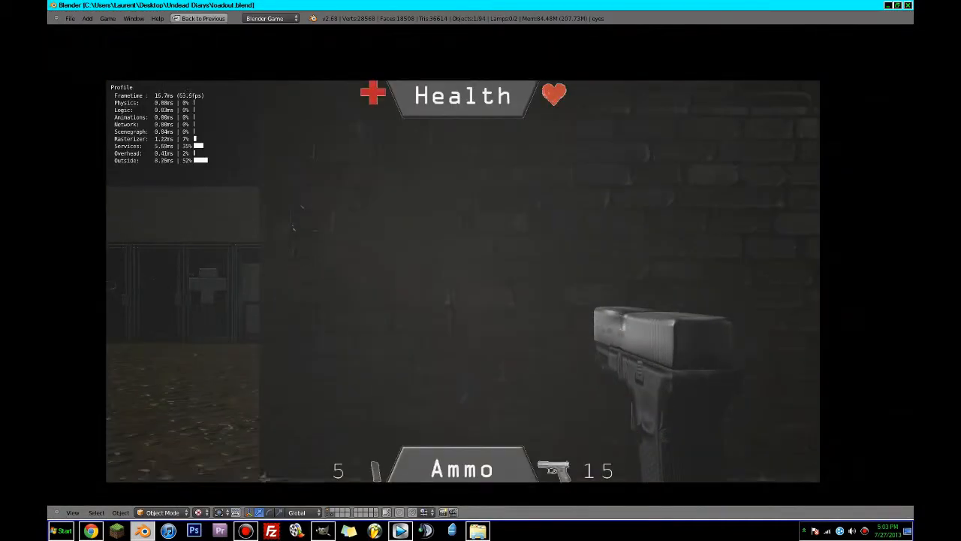
key("Escape")
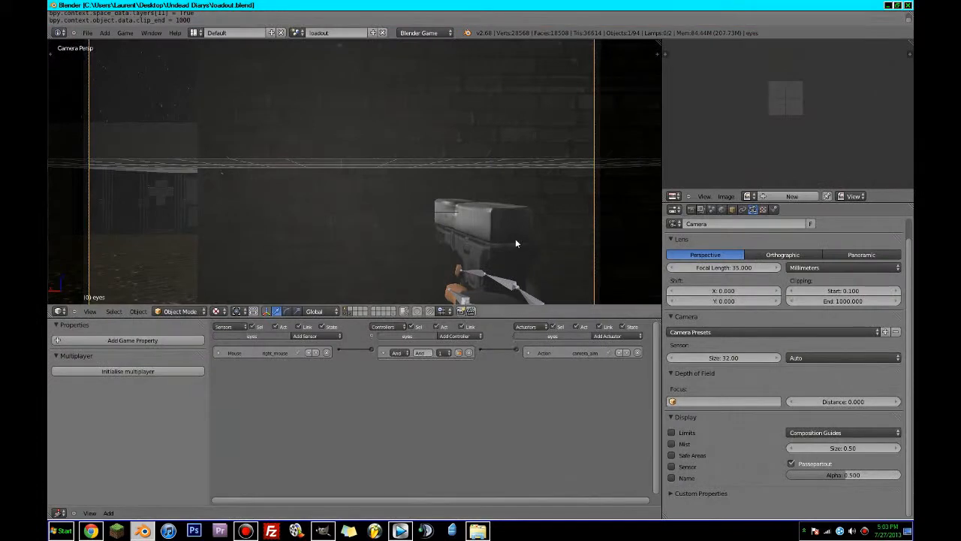
- Unwrap all of the skydome's faces from the top view with Project From View
scroll(516, 231, "down", 5)
middle_click_drag(516, 230, 432, 252)
scroll(433, 251, "down", 11)
scroll(433, 254, "down", 5)
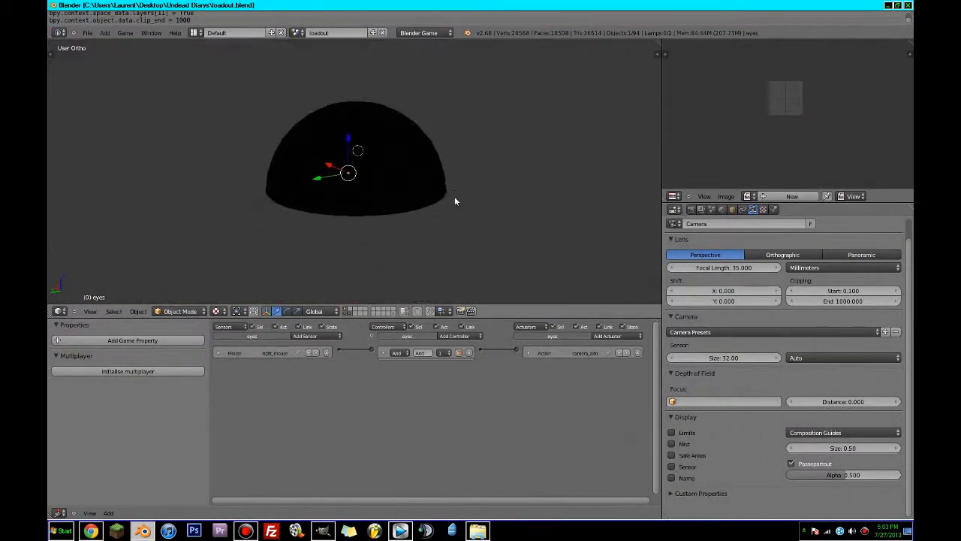
right_click(439, 181)
key("Tab")
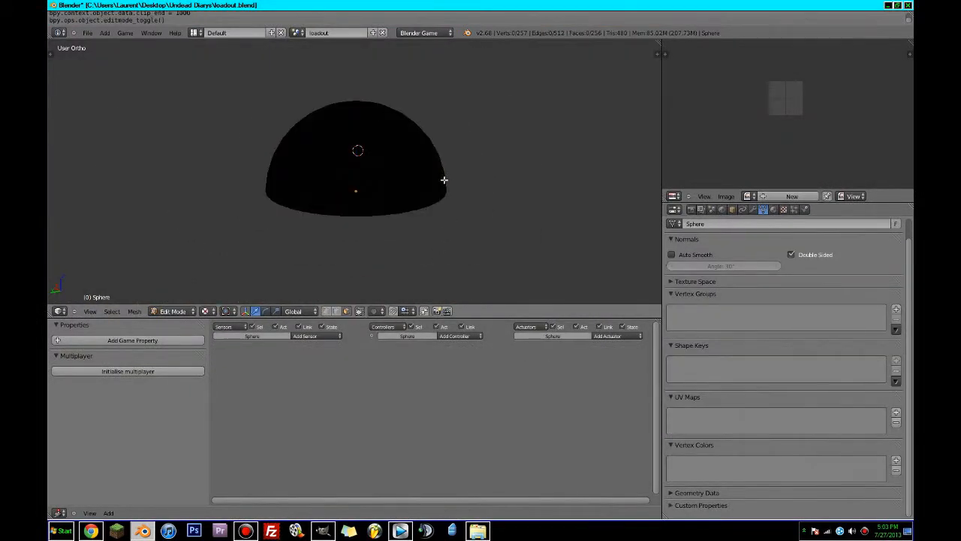
key("a")
key("KP_7")
key("u")
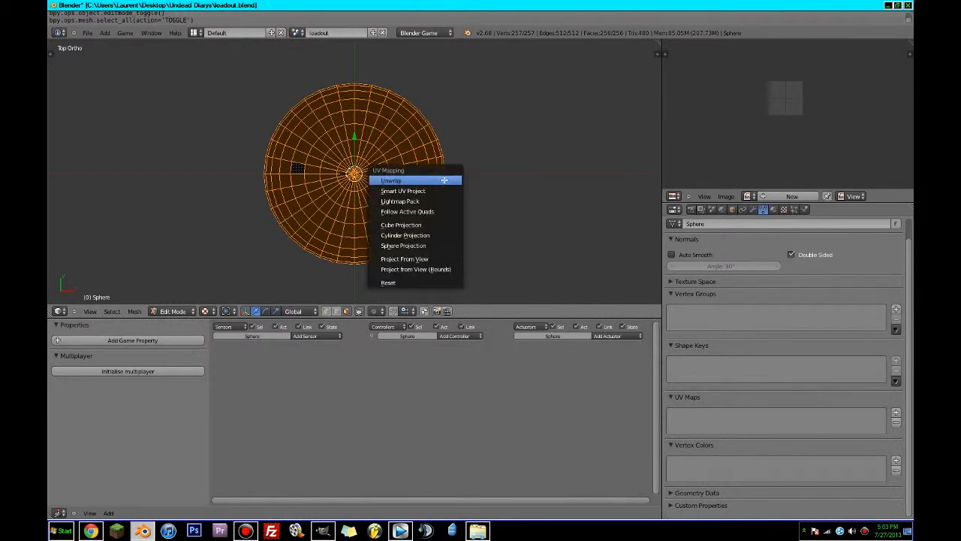
left_click(431, 255)
key("Tab")
- Set the skydome's sky texture to use UV mapping coordinates
left_click(783, 209)
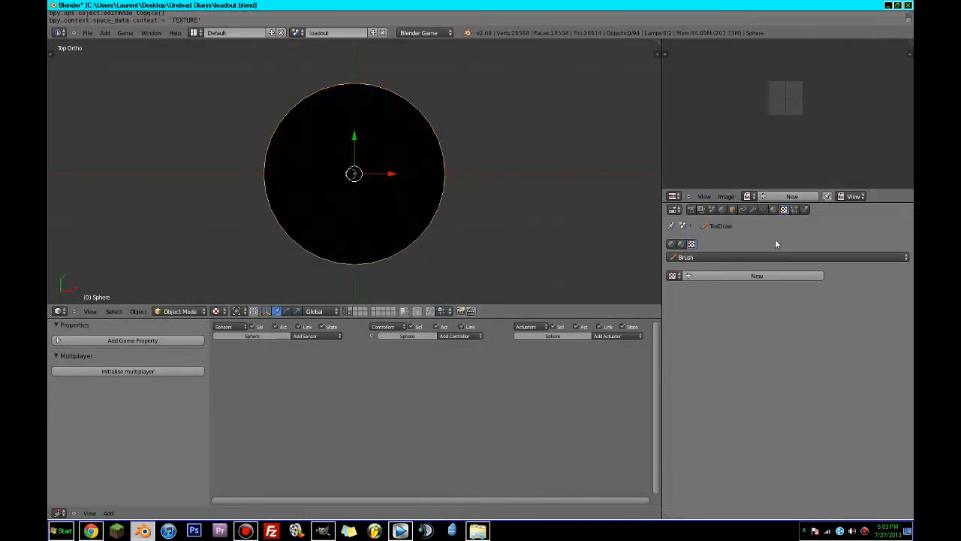
right_click(620, 206)
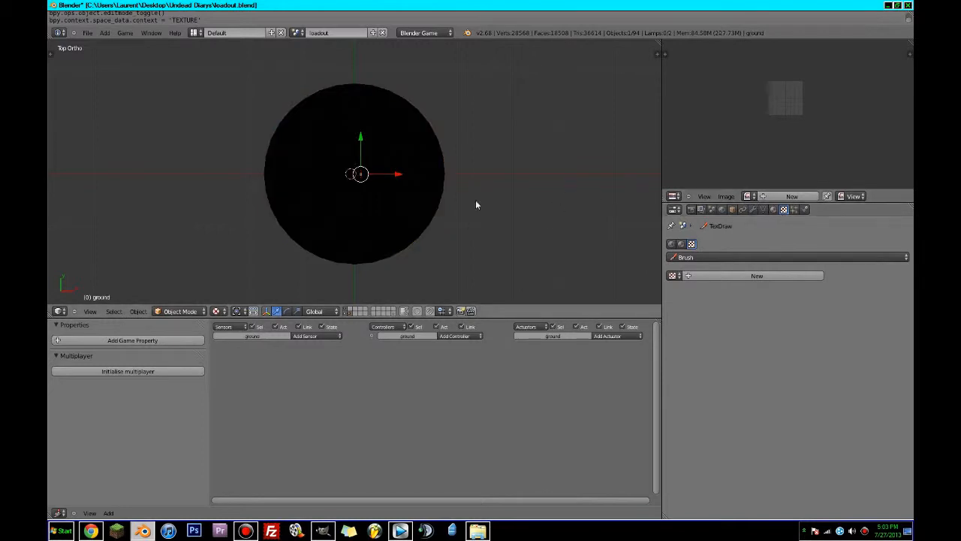
right_click(444, 204)
left_click(774, 209)
left_click(784, 210)
scroll(801, 411, "down", 12)
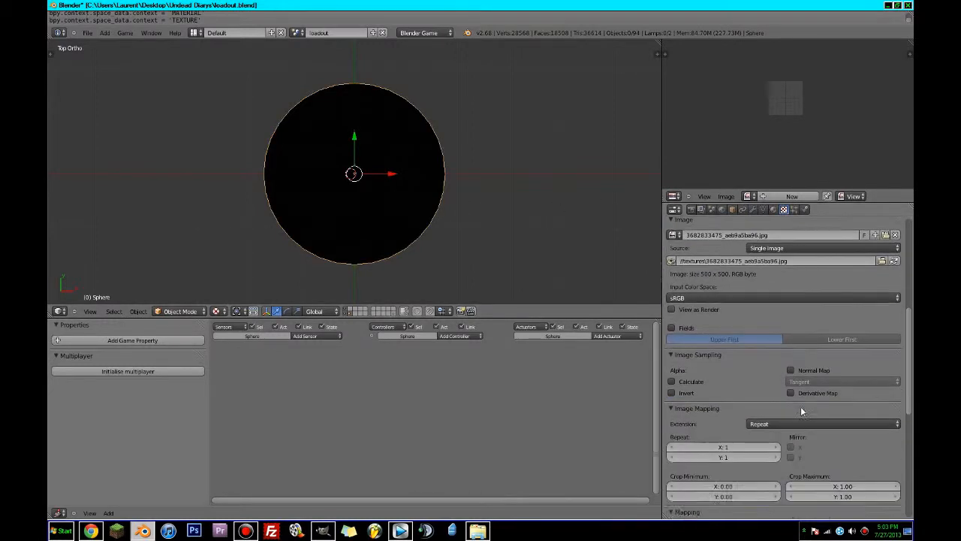
scroll(801, 412, "down", 5)
left_click(775, 361)
left_click(760, 321)
- Check the UV-mapped stars by running the game from inside the dome and from the maximized camera view
scroll(338, 201, "up", 5)
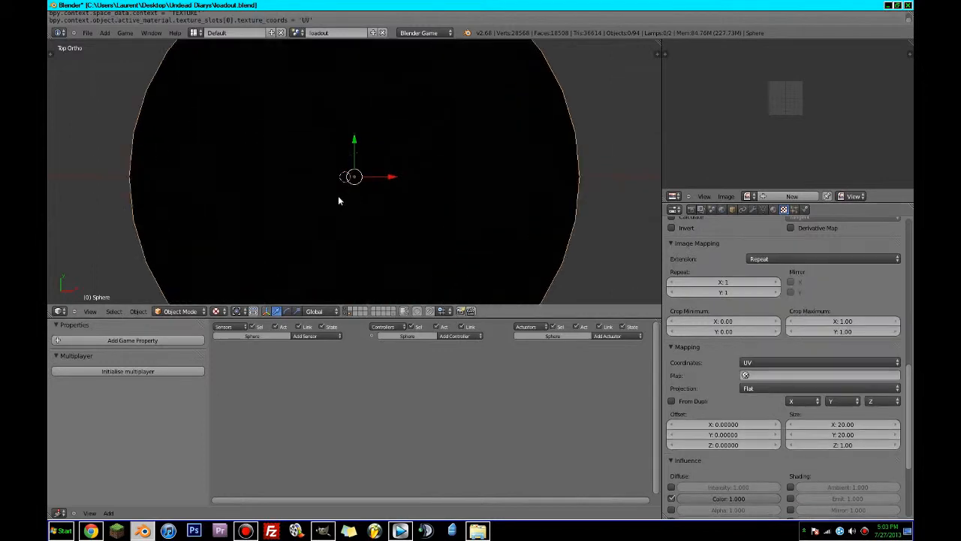
middle_click_drag(338, 198, 422, 143)
scroll(422, 143, "up", 4)
key("p")
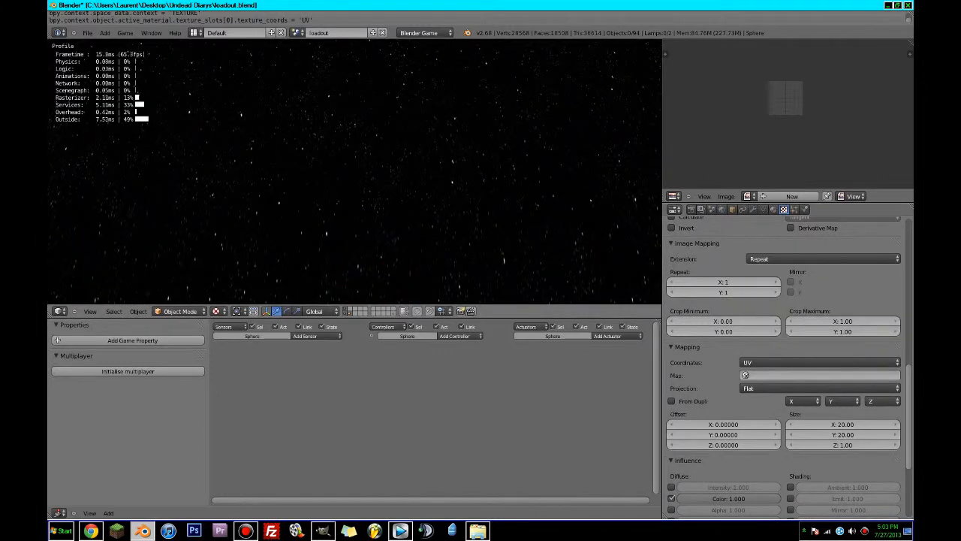
key("Escape")
key("KP_0")
key("ctrl+Up")
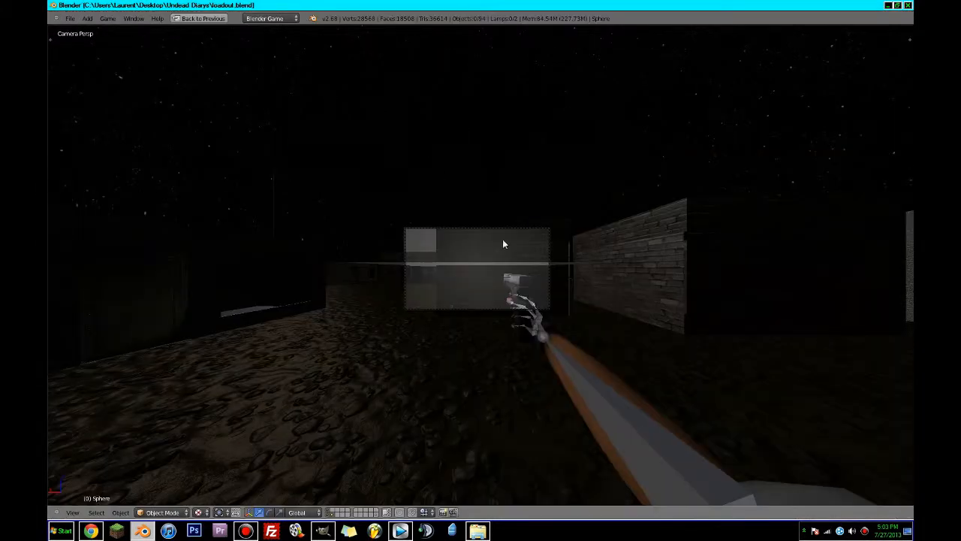
key("p")
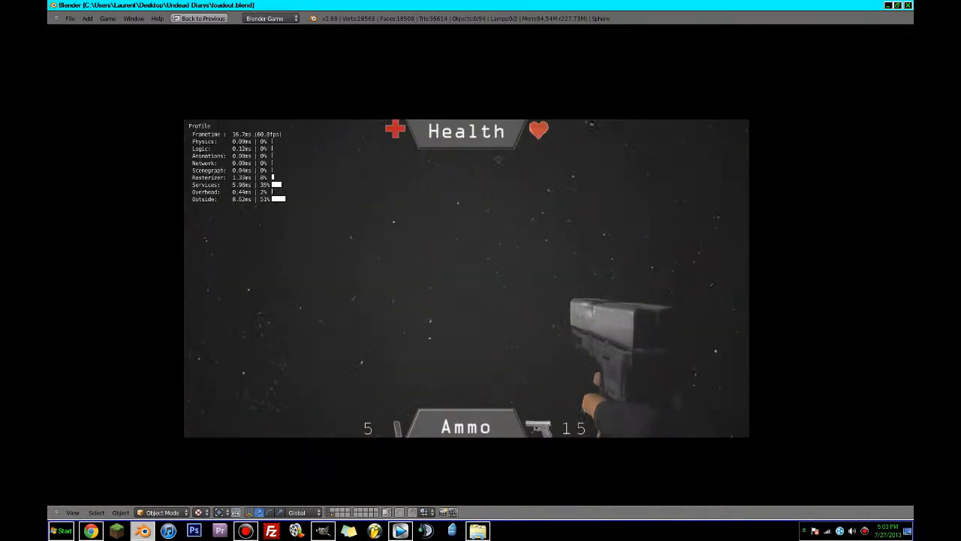
key("Escape")
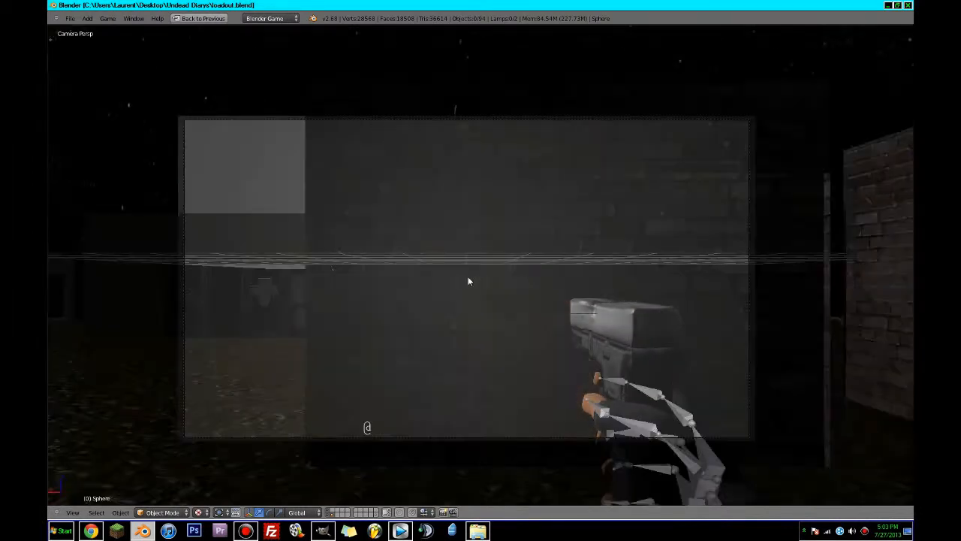
- Enable Mist in the world settings and try it out by running the game
key("ctrl+Up")
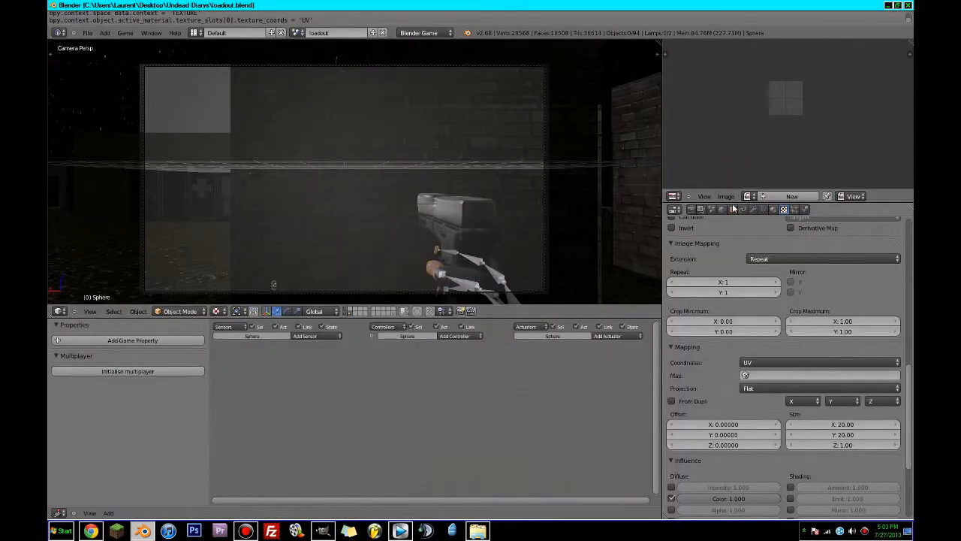
left_click(732, 209)
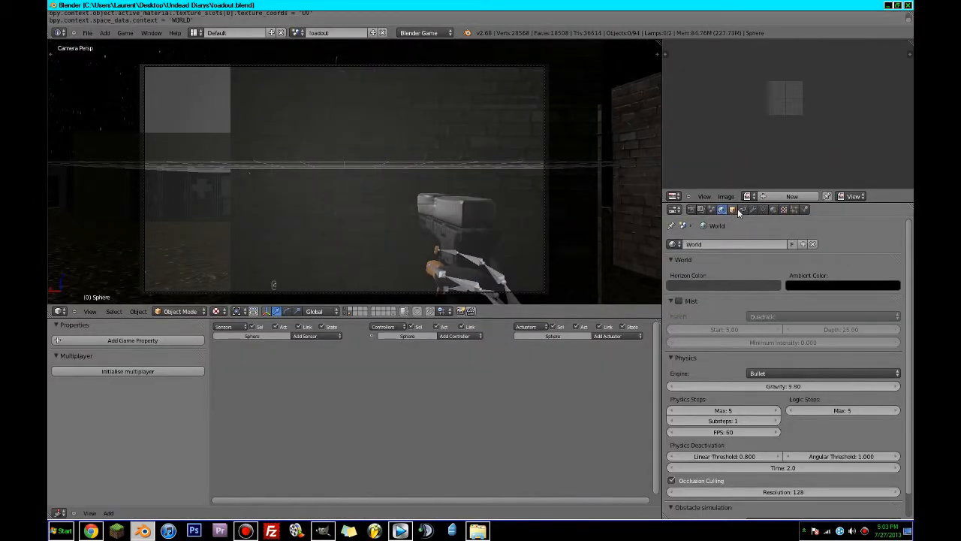
left_click(680, 300)
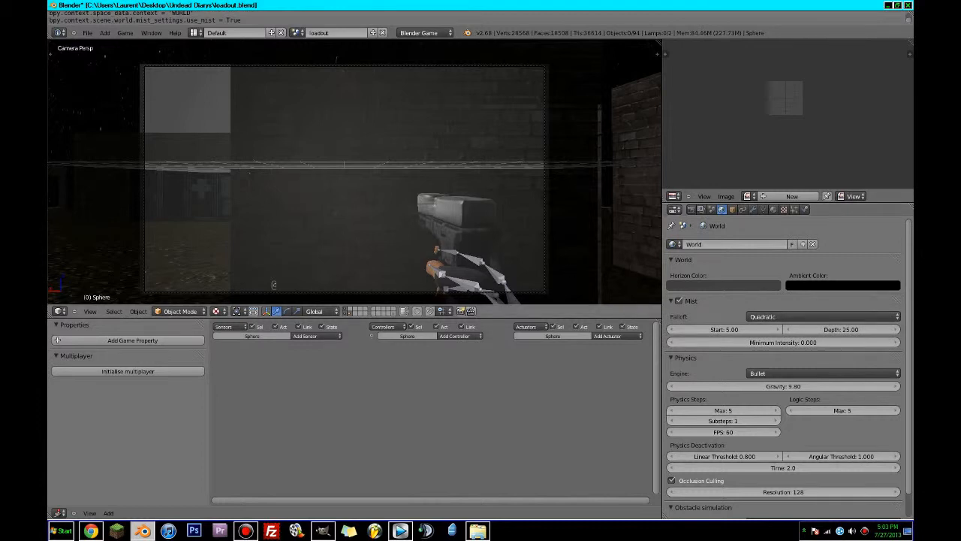
key("p")
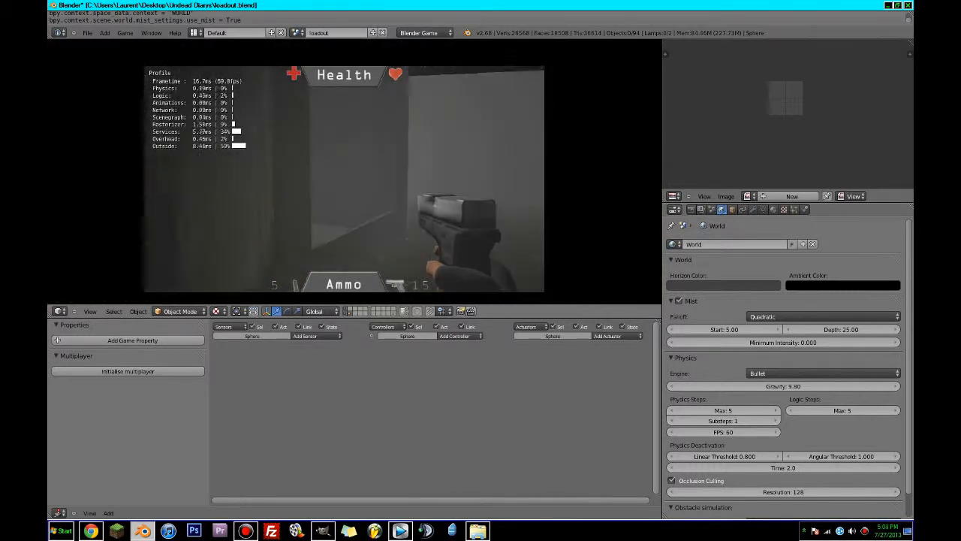
key("Escape")
- Set the world's horizon color to white and maximize the camera viewport to view the mist
left_click(710, 284)
left_click_drag(755, 186, 756, 142)
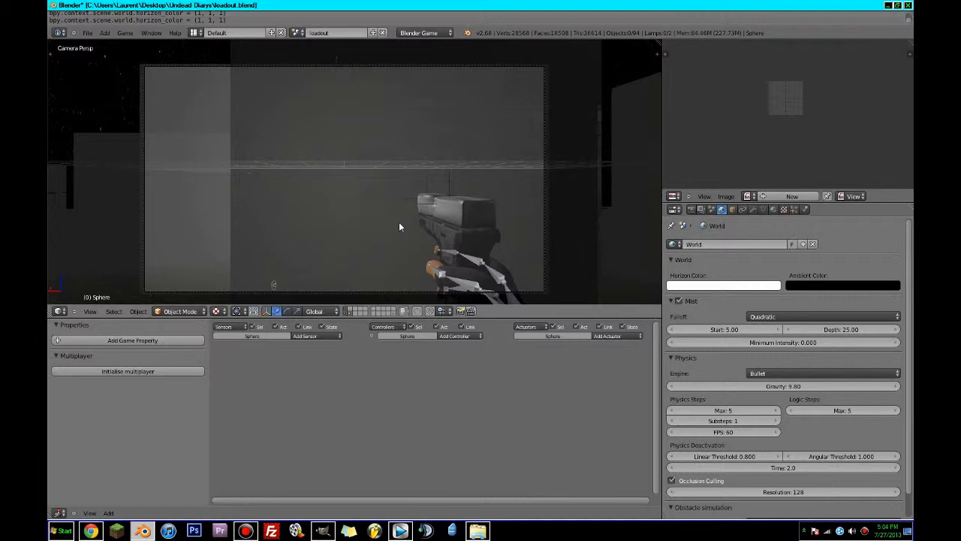
key("ctrl+Up")
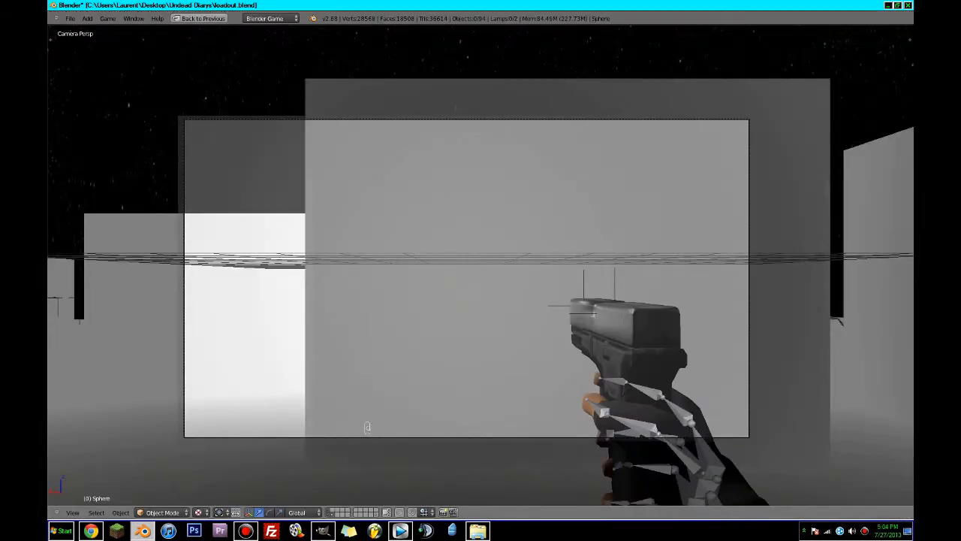
- Run the game from the maximized camera view to check the white mist, and restore the normal layout
key("p")
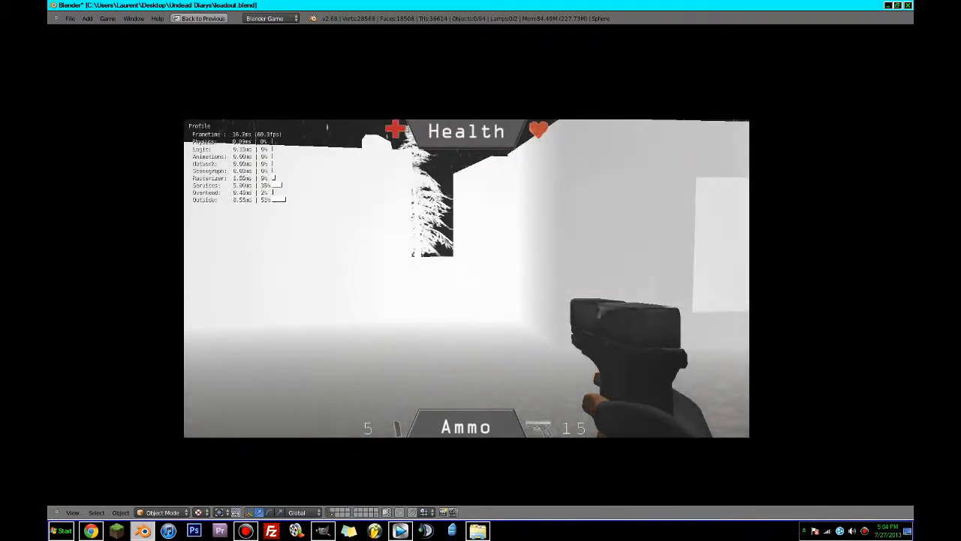
key("Escape")
key("ctrl+Up")
- Darken the world's horizon color to a gray of about 0.359 and walk through the level in-game to check the mist
left_click(712, 286)
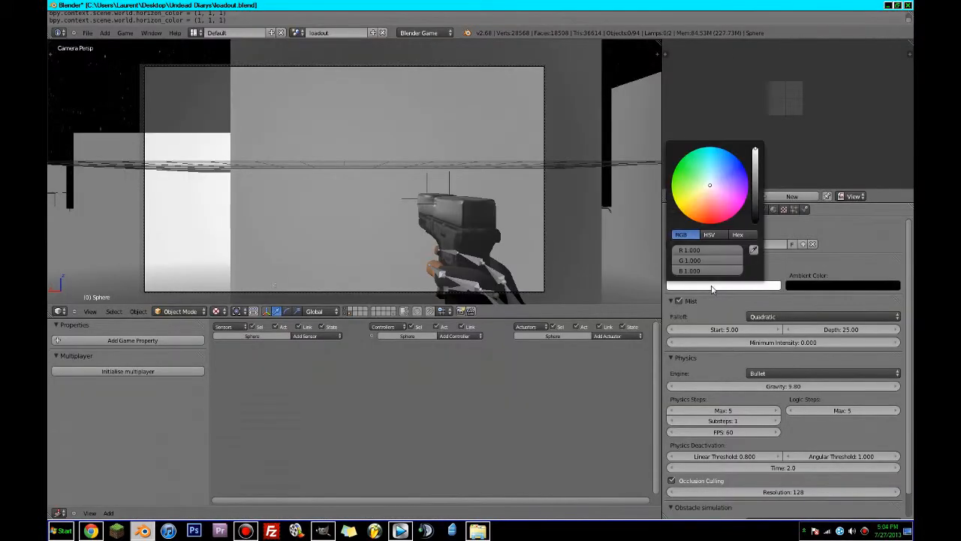
left_click_drag(751, 195, 755, 174)
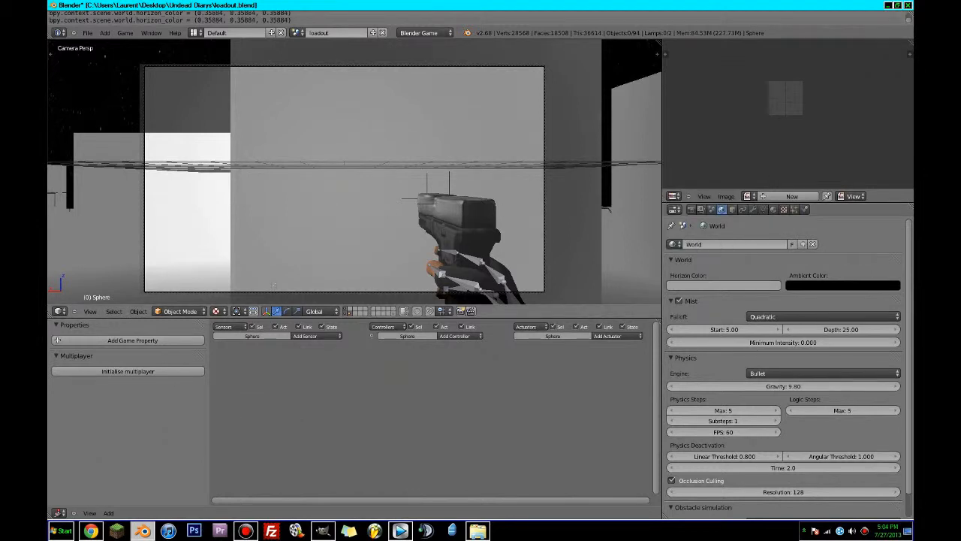
key("p")
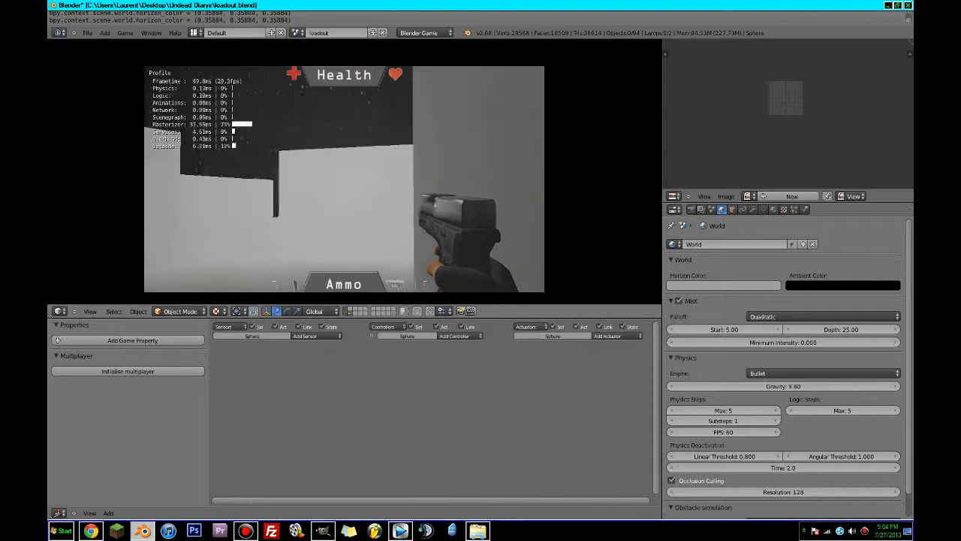
key("w")
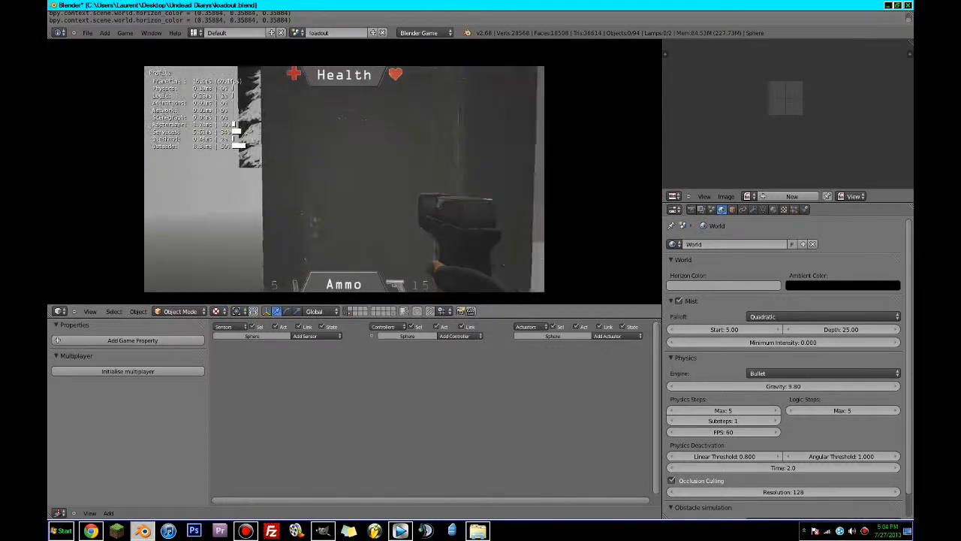
key("w")
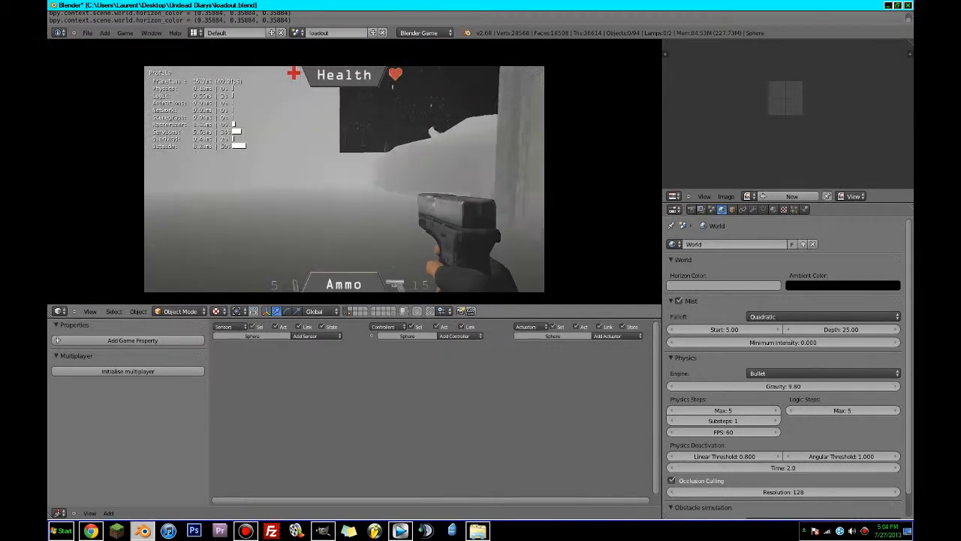
key("w")
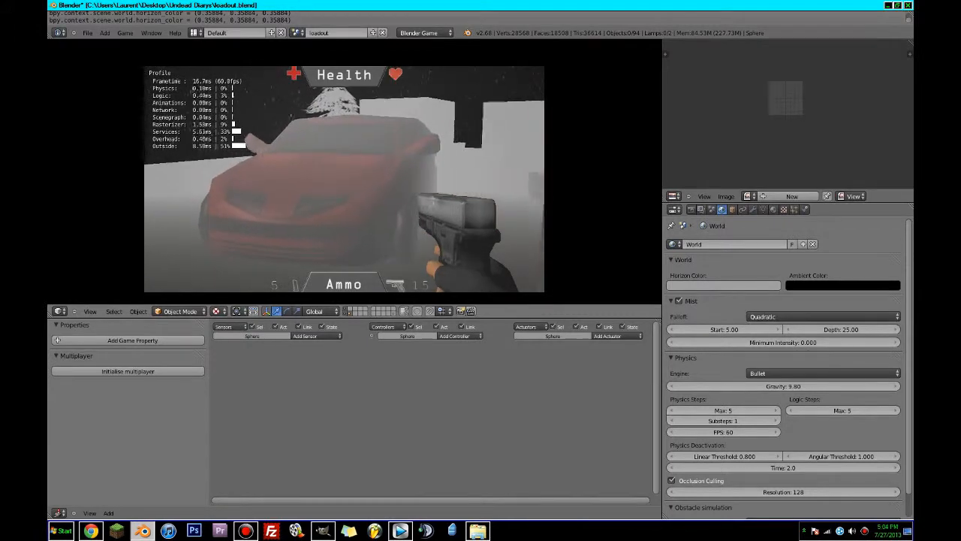
key("w")
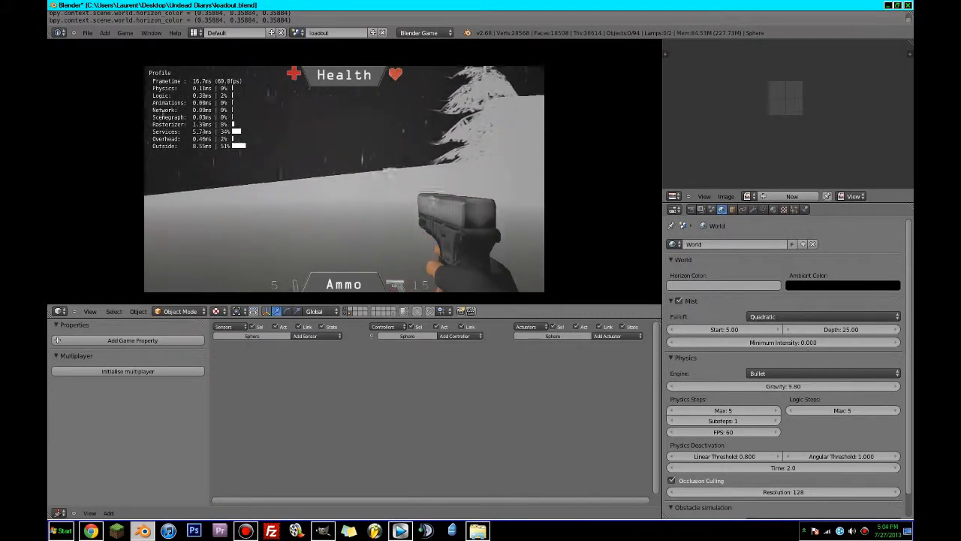
key("w")
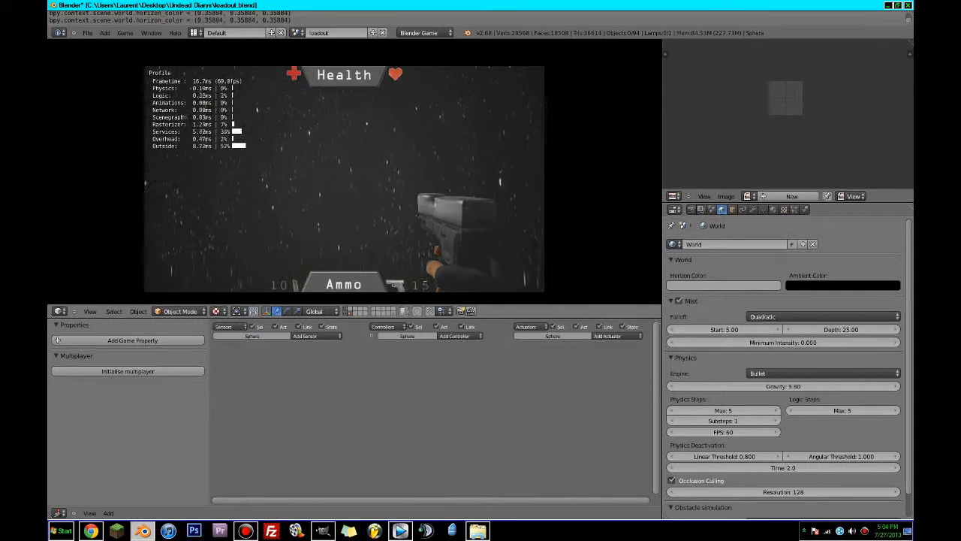
key("w")
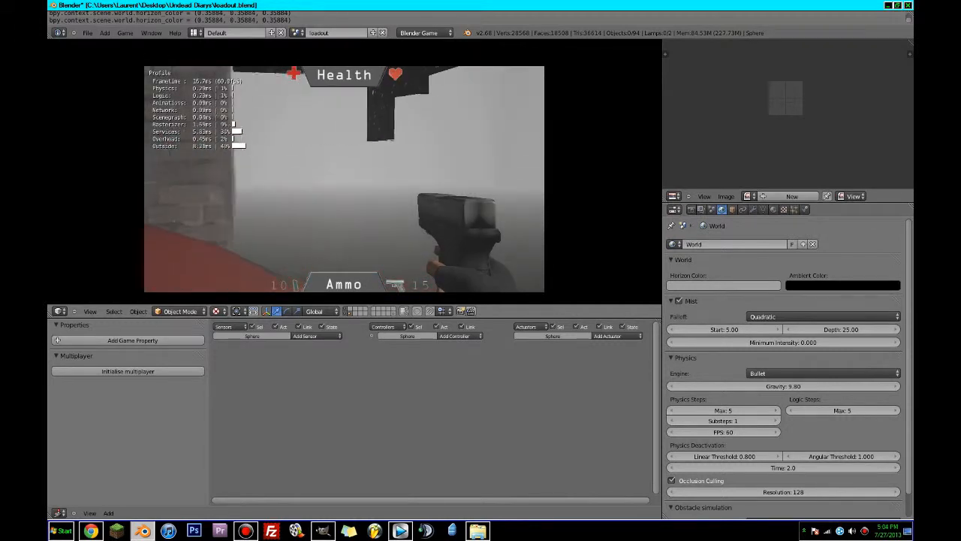
key("Escape")
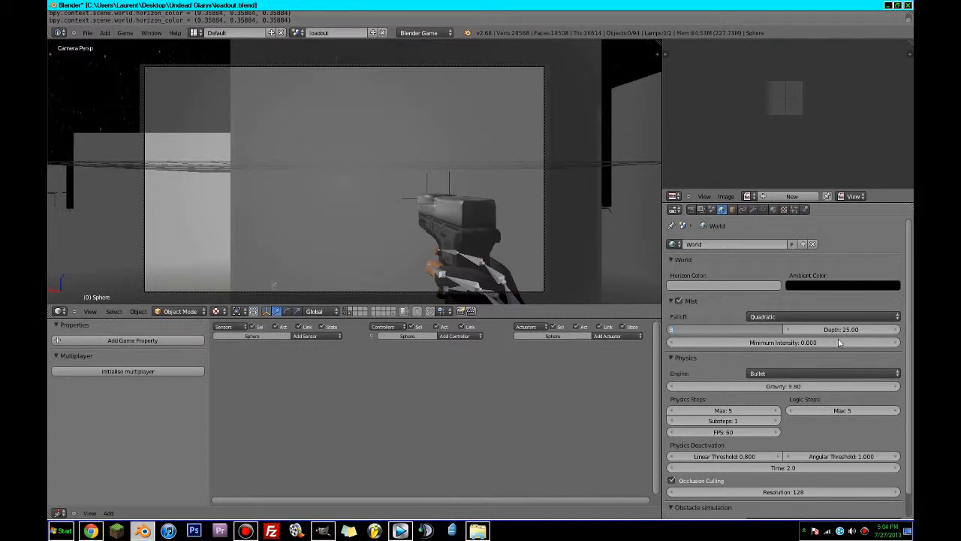
- Set the mist's start distance to 8 and its depth to 30
type("8")
key("Return")
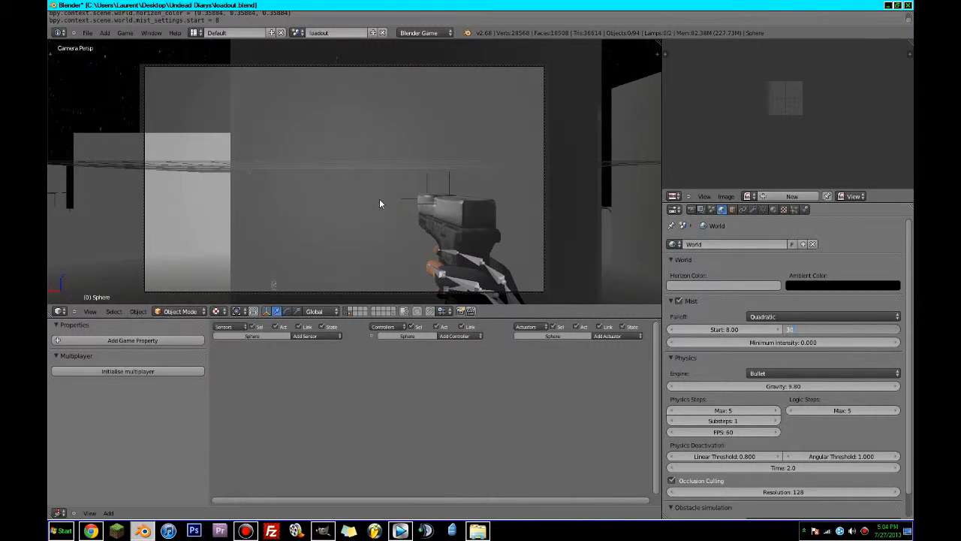
type("30")
key("Return")
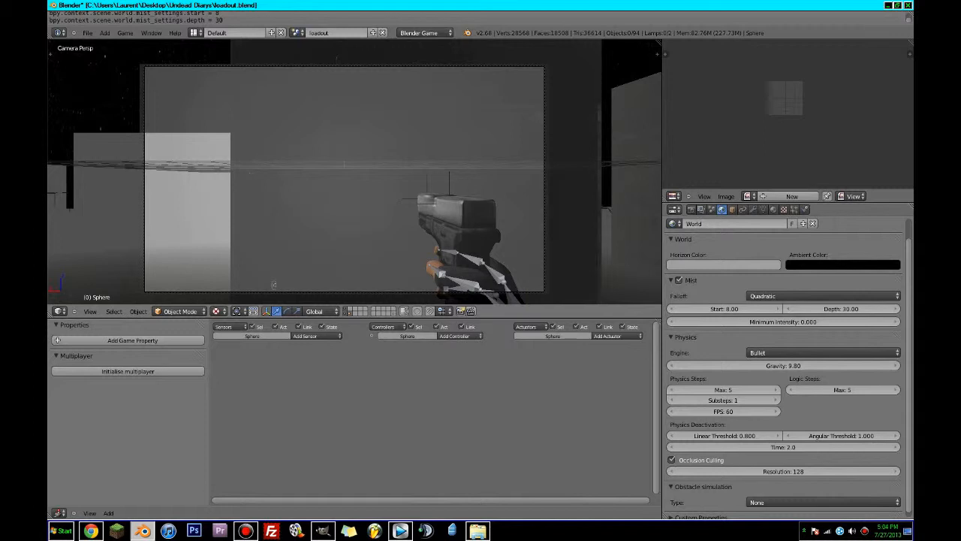
- Walk through the level in-game to check the adjusted mist, and save over loadout.blend
key("p")
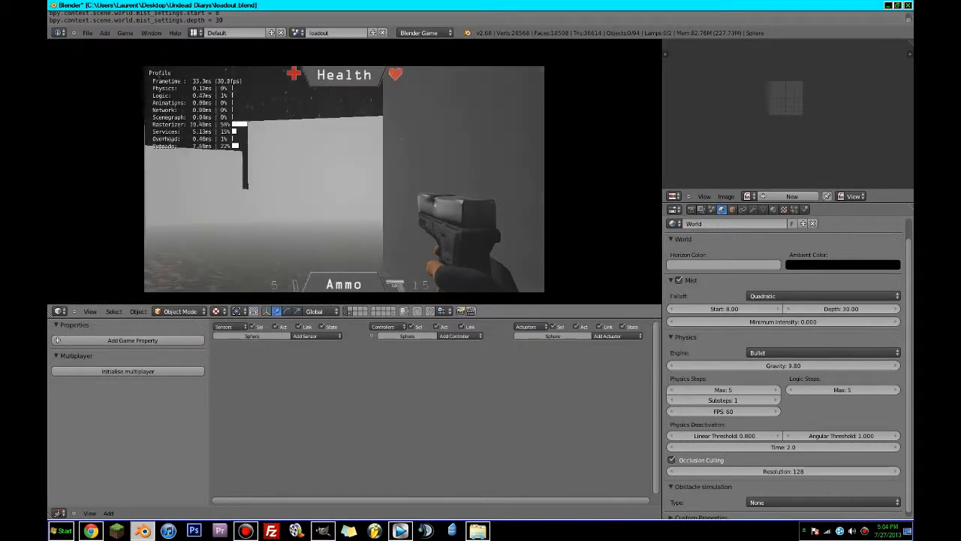
key("w")
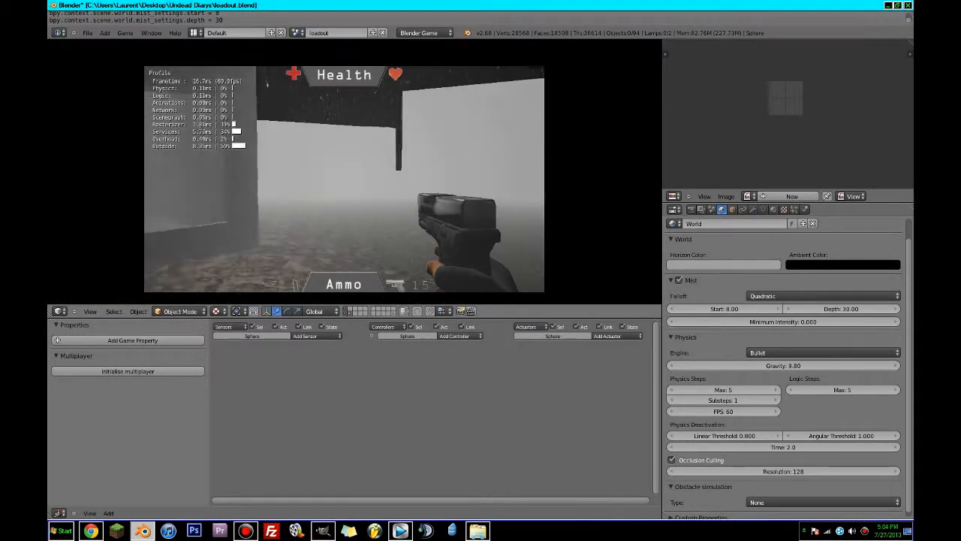
key("w")
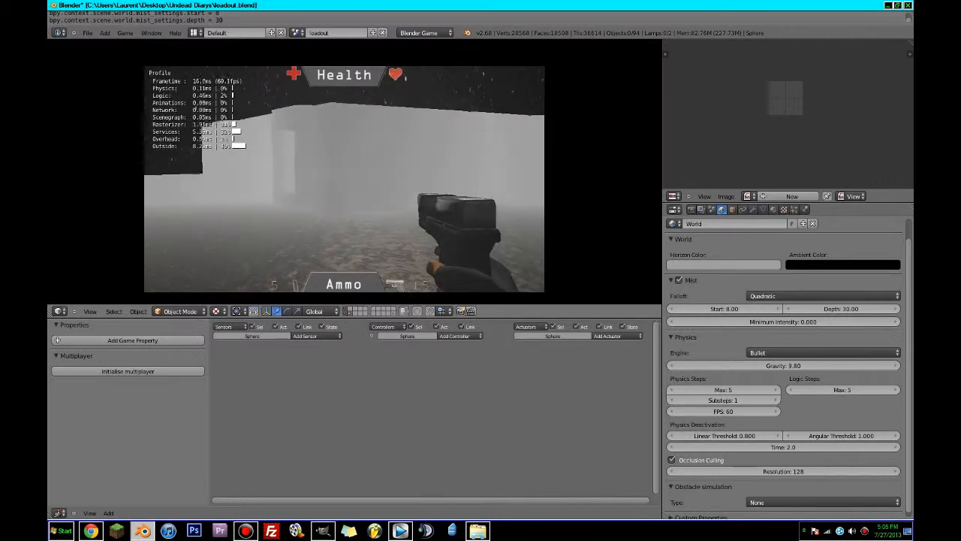
key("w")
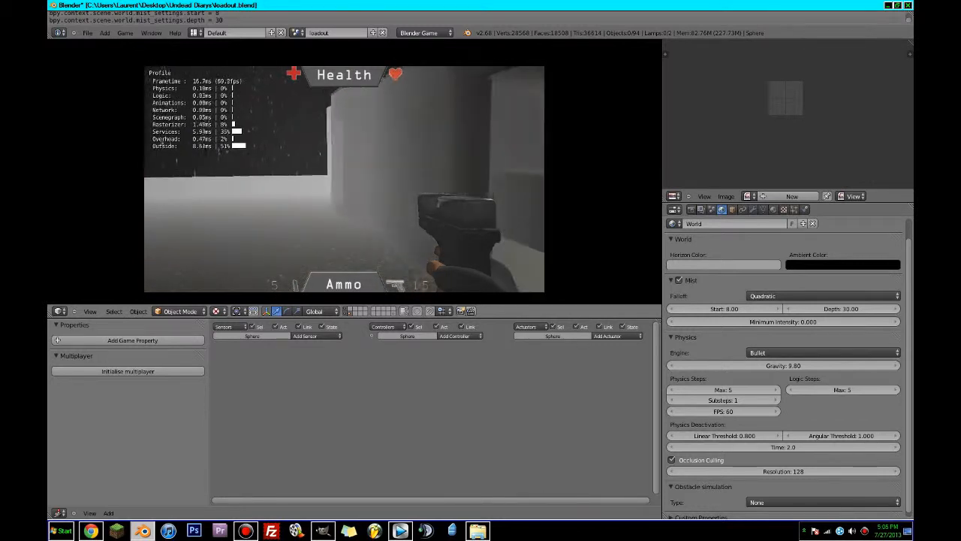
key("w")
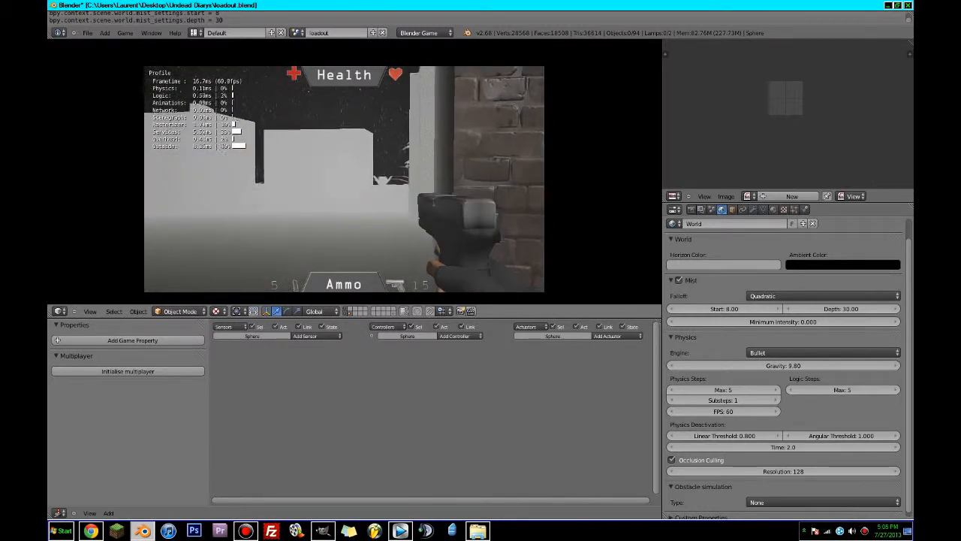
key("Escape")
key("ctrl+s")
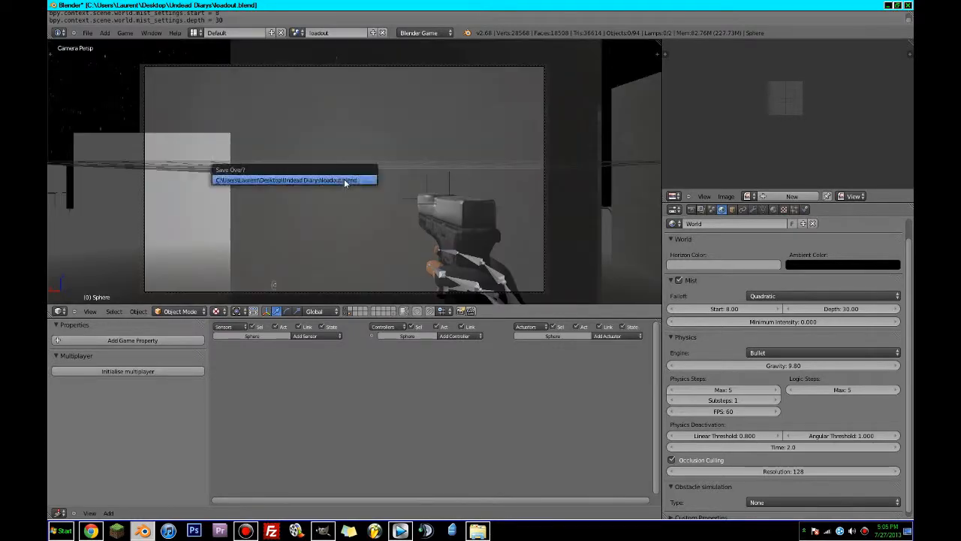
left_click(344, 179)
- Show the whole level as wireframe in top orthographic view and snap the 3D cursor to the scene center
key("KP_0")
middle_click_drag(362, 172, 551, 197)
scroll(551, 197, "down", 8)
key("z")
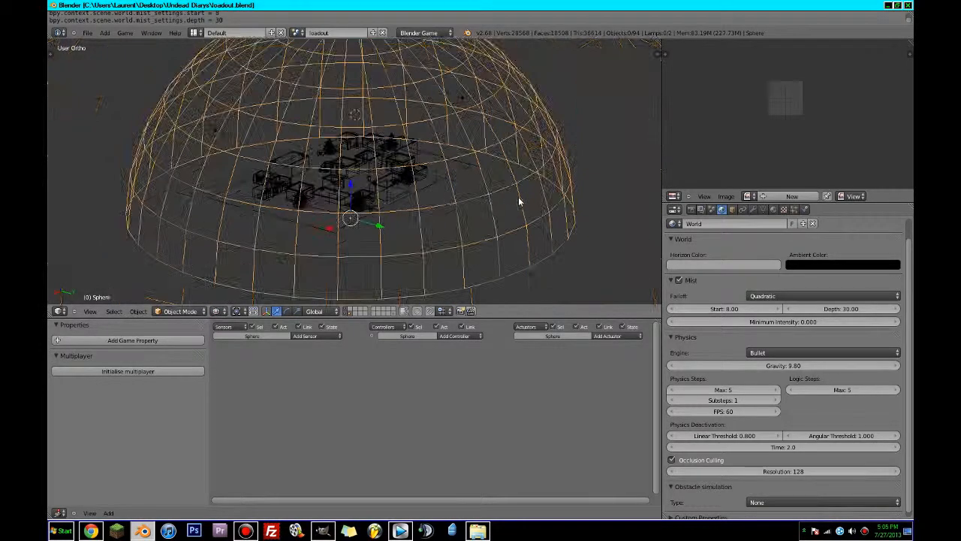
middle_click_drag(443, 182, 478, 188)
scroll(495, 176, "up", 2)
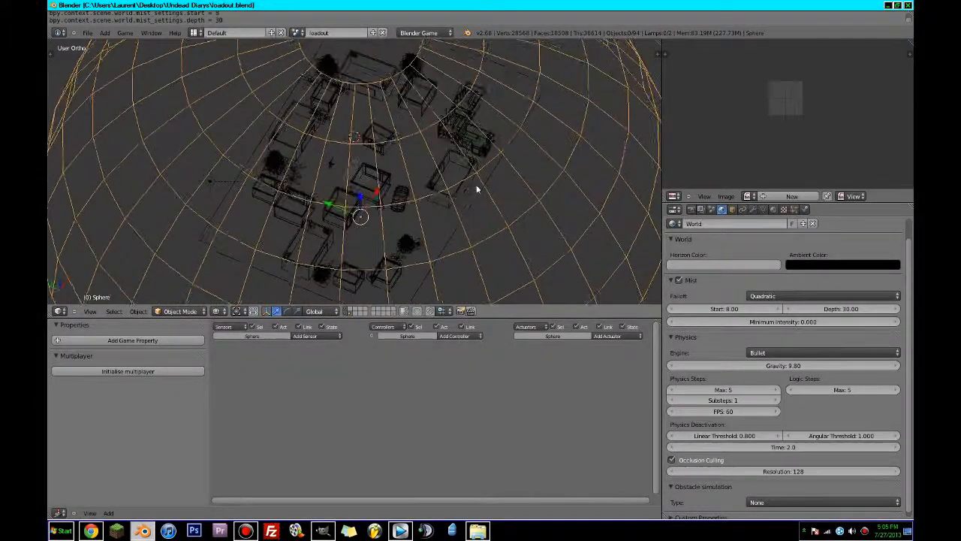
scroll(497, 186, "down", 1)
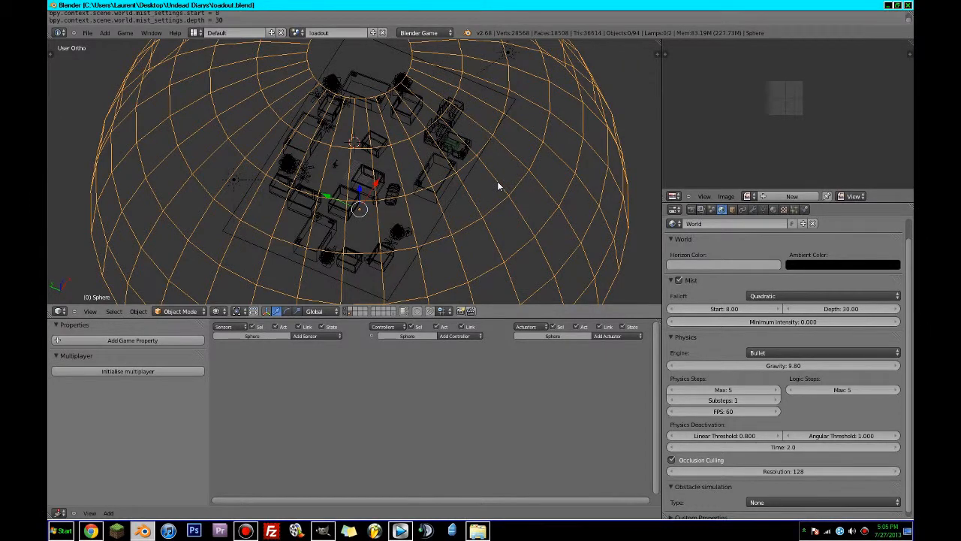
key("KP_7")
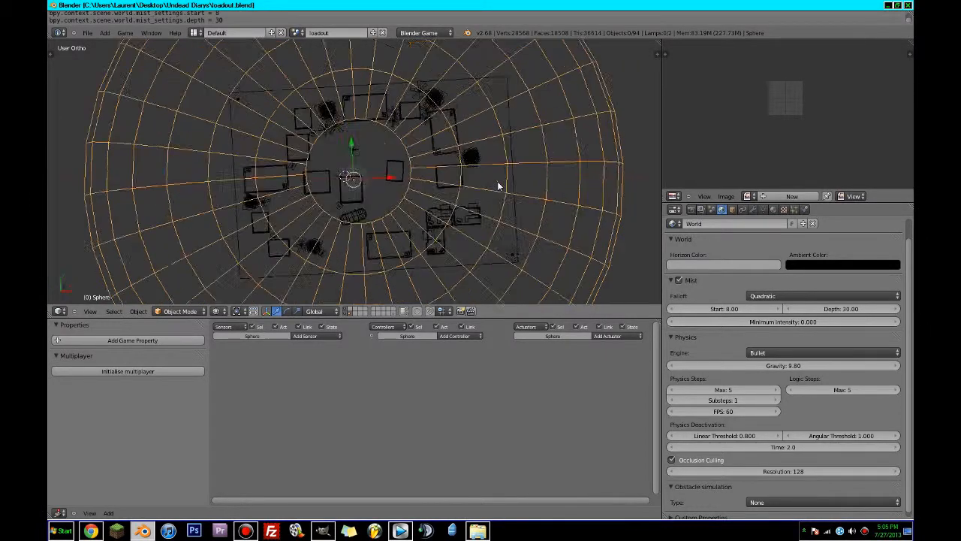
key("shift+s")
left_click(491, 182)
- Add a cube at the scene center and move it about 75 units along Y, beyond the level's edge
scroll(466, 181, "down", 4)
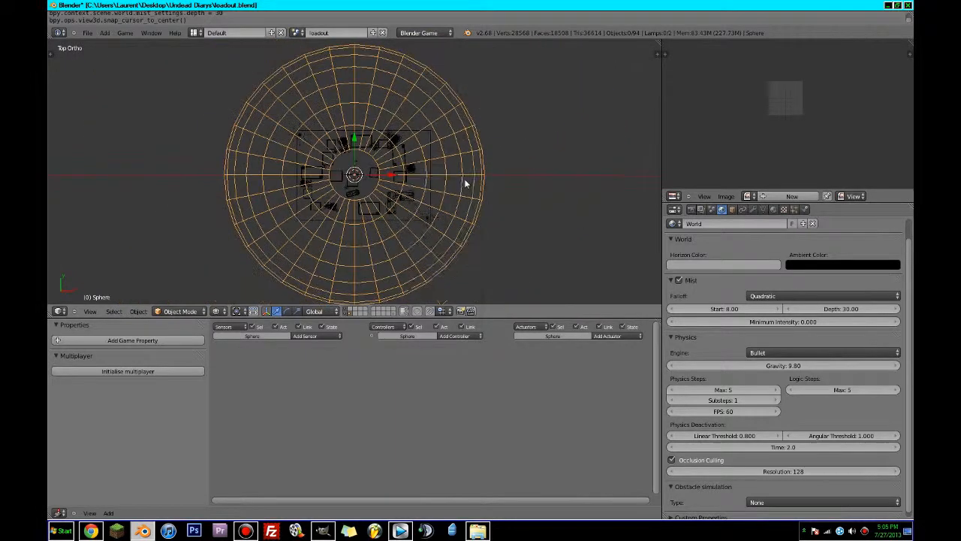
key("shift+a")
mouse_move(464, 179)
left_click(494, 191)
scroll(352, 169, "up", 2)
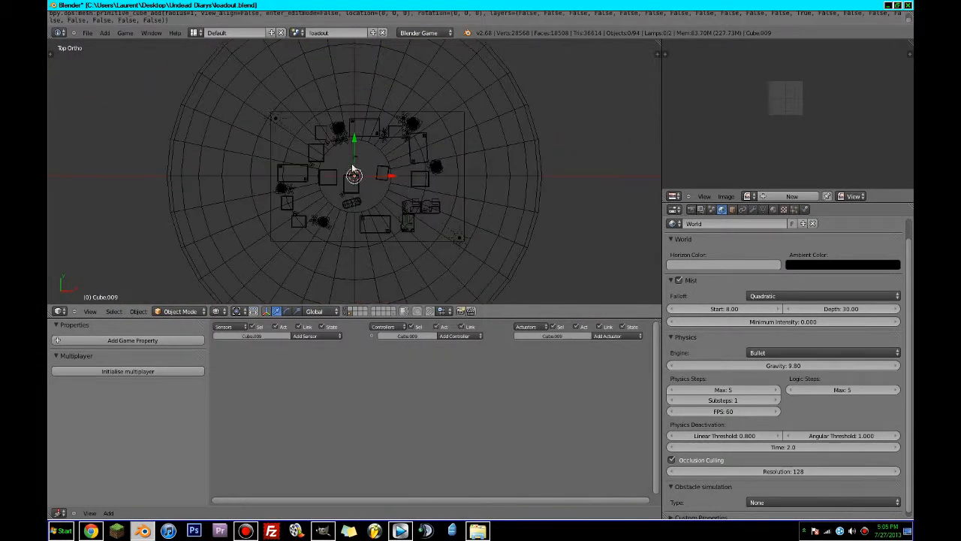
left_click_drag(361, 147, 358, 68)
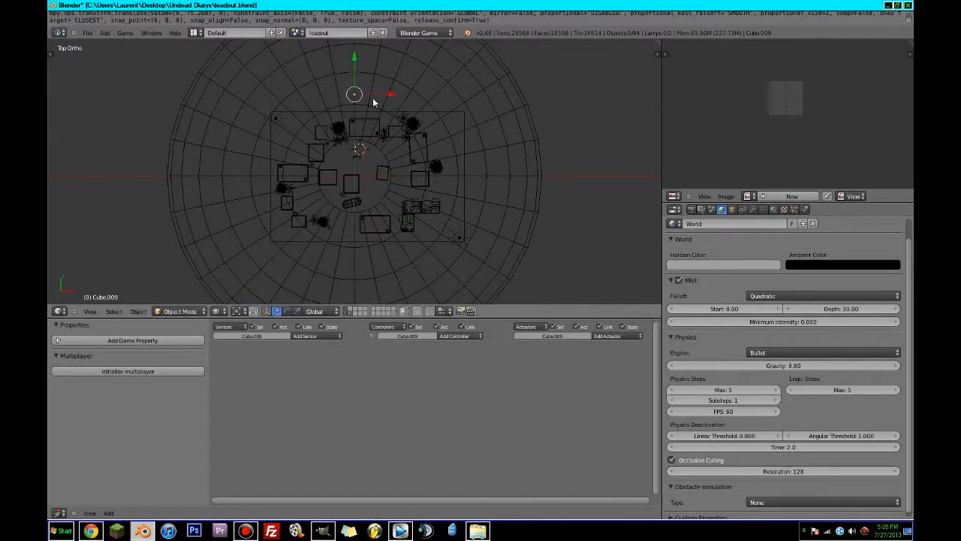
- Scale the cube's mesh up about 5.7 and again about 2.8 times, and stretch it along X to span the level's width
middle_click_drag(375, 97, 470, 56)
key("KP_7")
key("Tab")
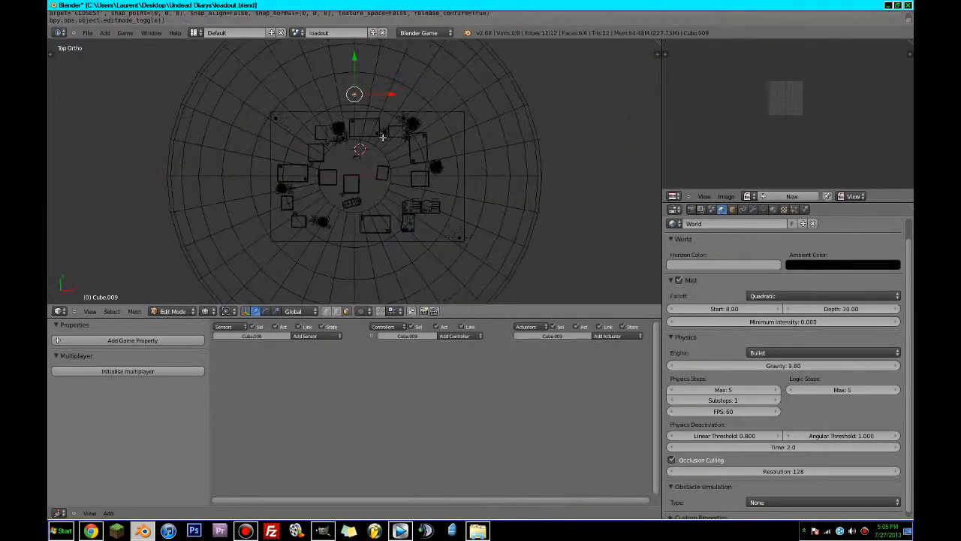
key("s")
left_click(649, 160)
key("s")
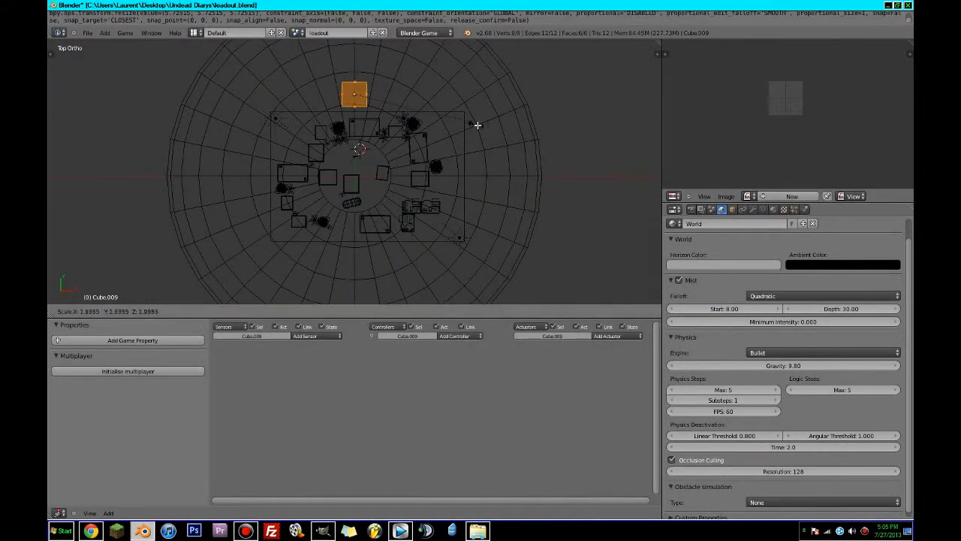
left_click(518, 128)
key("s")
key("x")
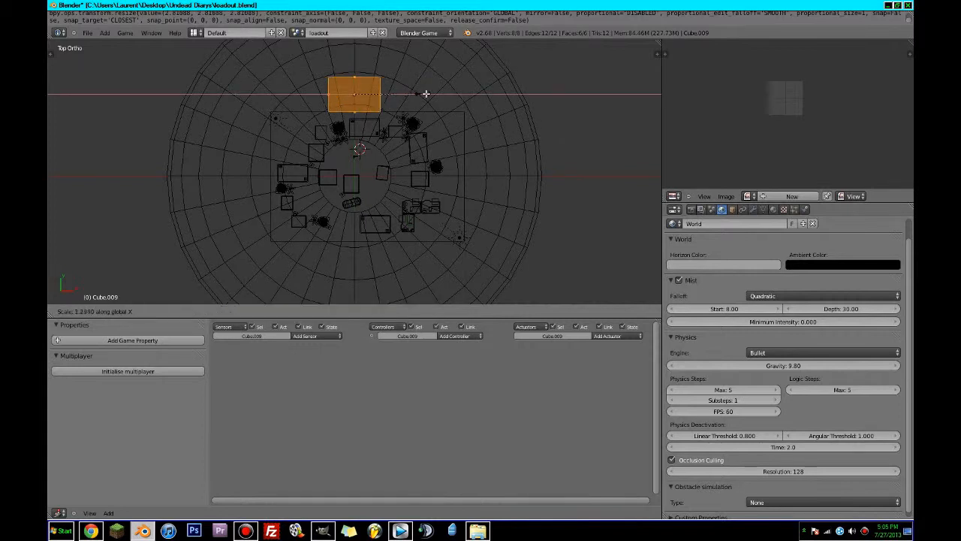
key("Return")
key("Tab")
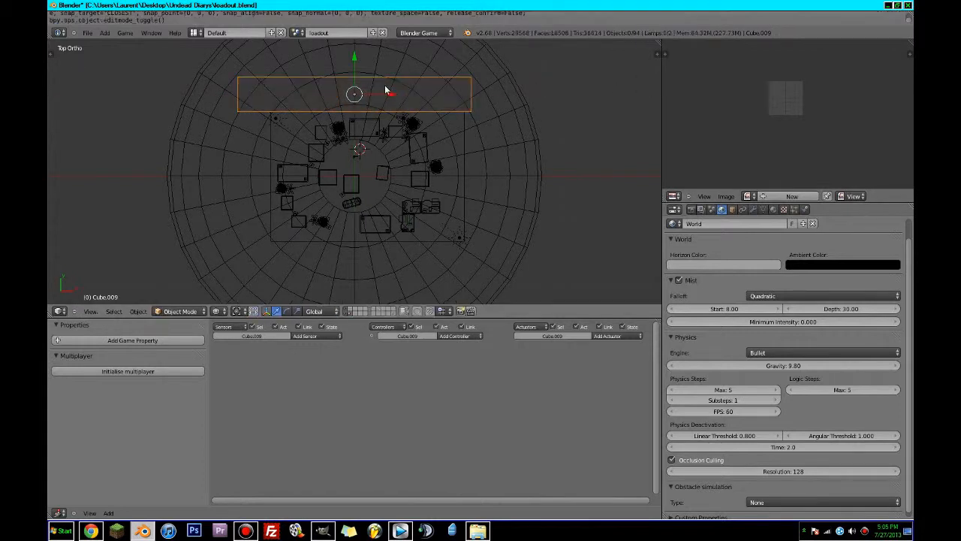
key("shift+d")
right_click(418, 97)
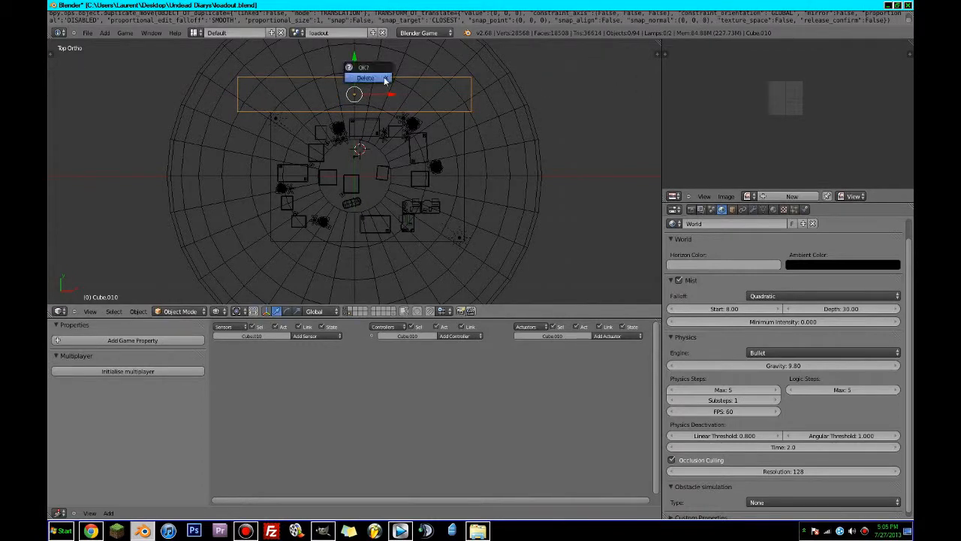
left_click(385, 79)
right_click(474, 105)
right_click(468, 105)
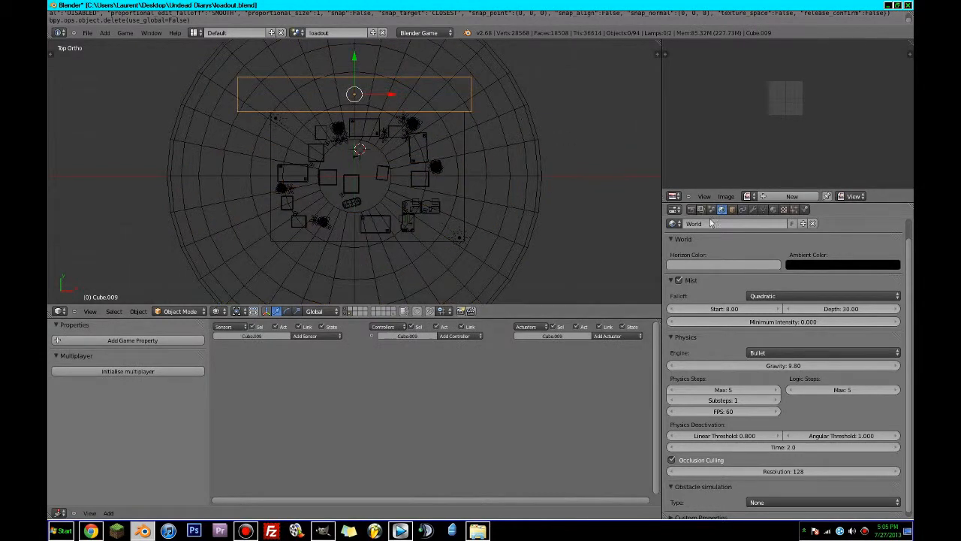
- Rename the cube as boundray, and enable its Collision Bounds and Invisible physics options
left_click(733, 210)
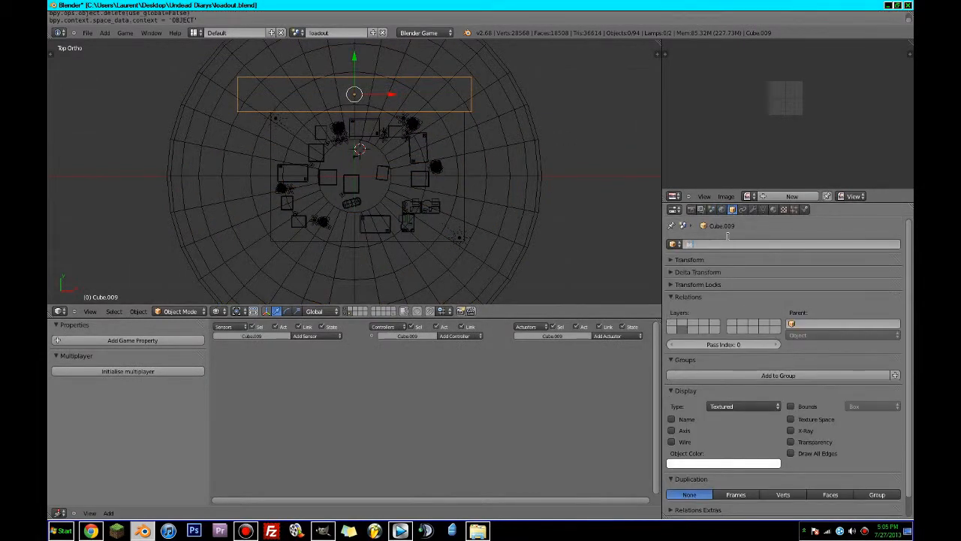
key("Return")
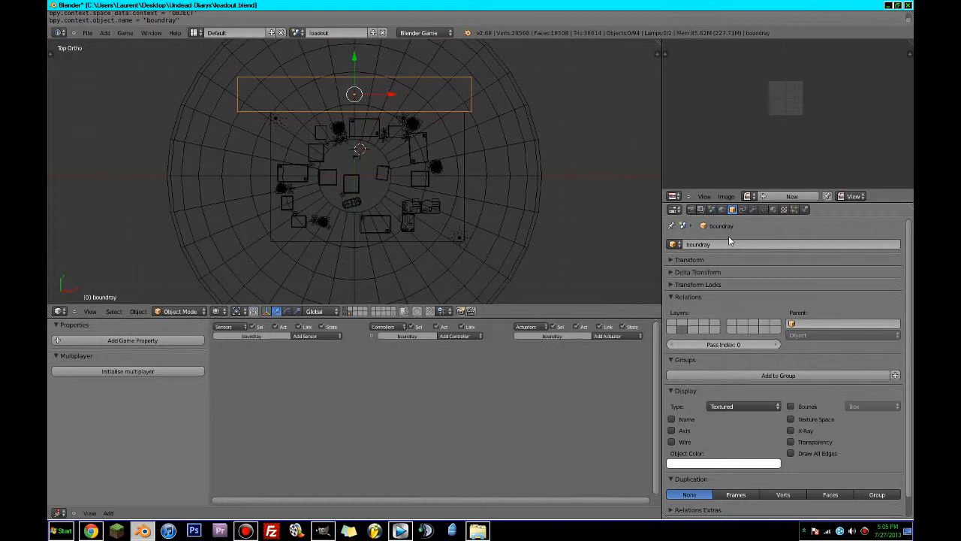
left_click(804, 209)
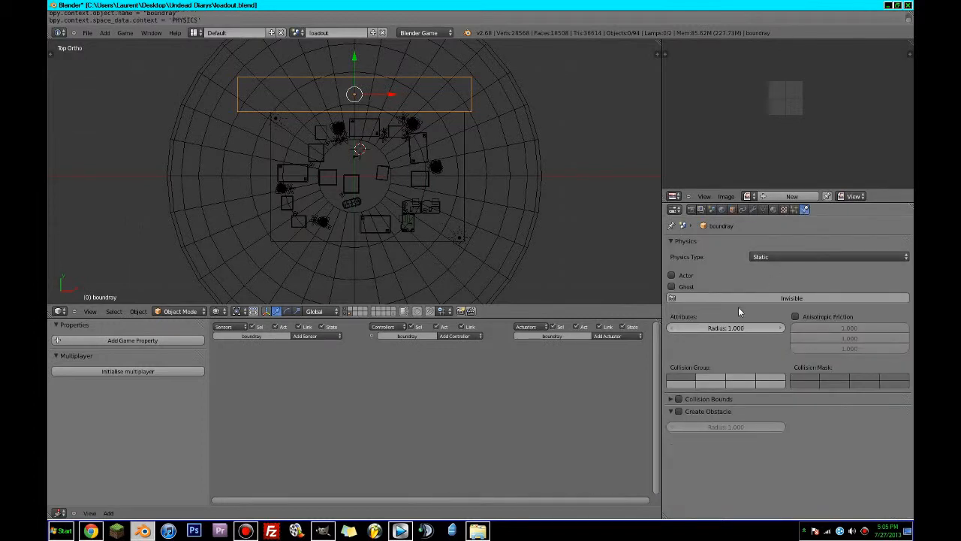
left_click(680, 298)
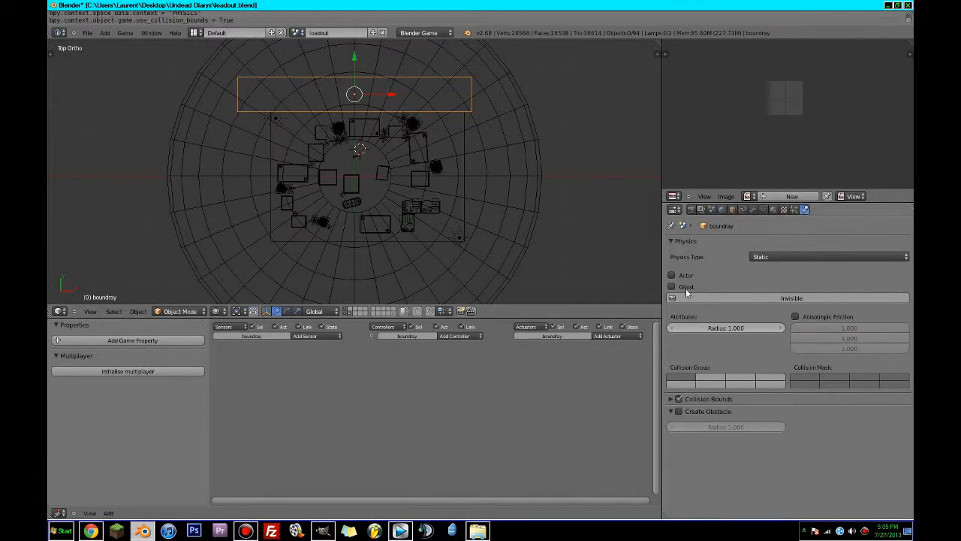
- Duplicate the boundary wall and move the copy about 152 units along negative Y, beyond the level's opposite edge
key("shift+d")
key("Escape")
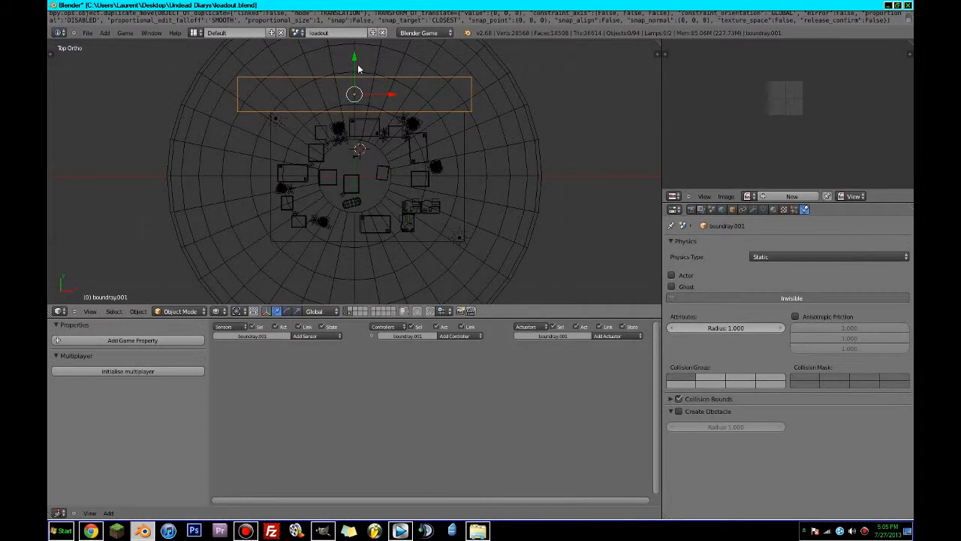
key("g")
left_click(384, 229)
- Duplicate the negative-Y wall in place and rotate the copy's mesh by 90 degrees
key("shift+d")
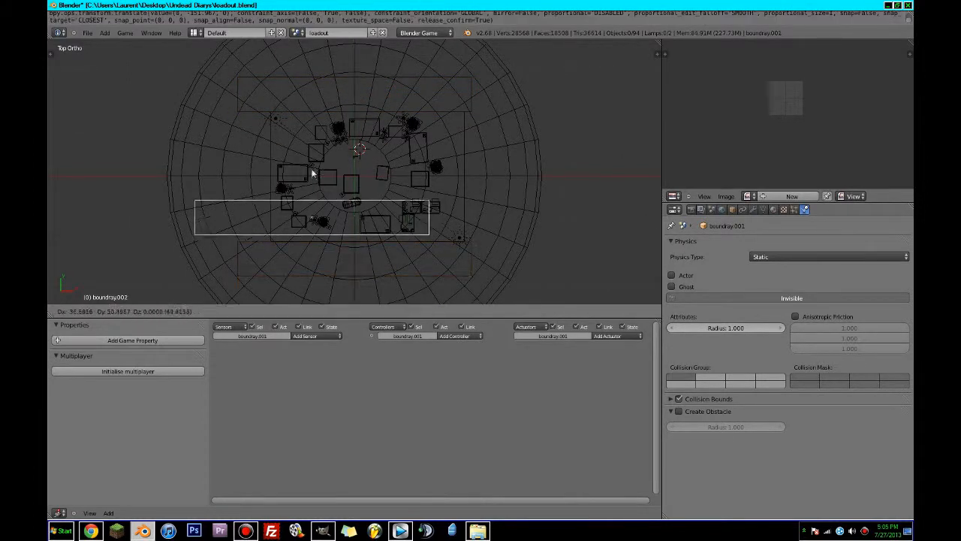
key("Escape")
key("Tab")
key("Tab")
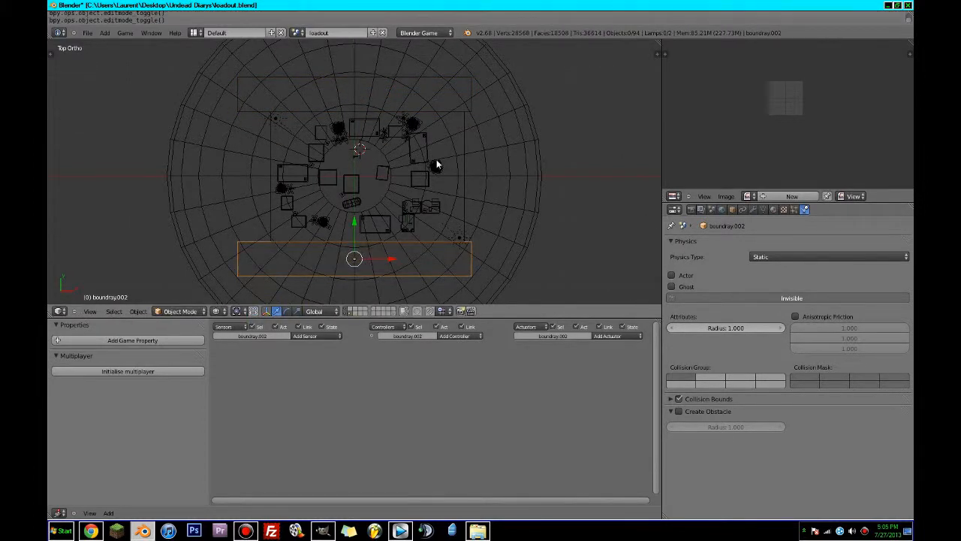
key("Tab")
key("Tab")
key("Tab")
type("r90")
key("Return")
key("Tab")
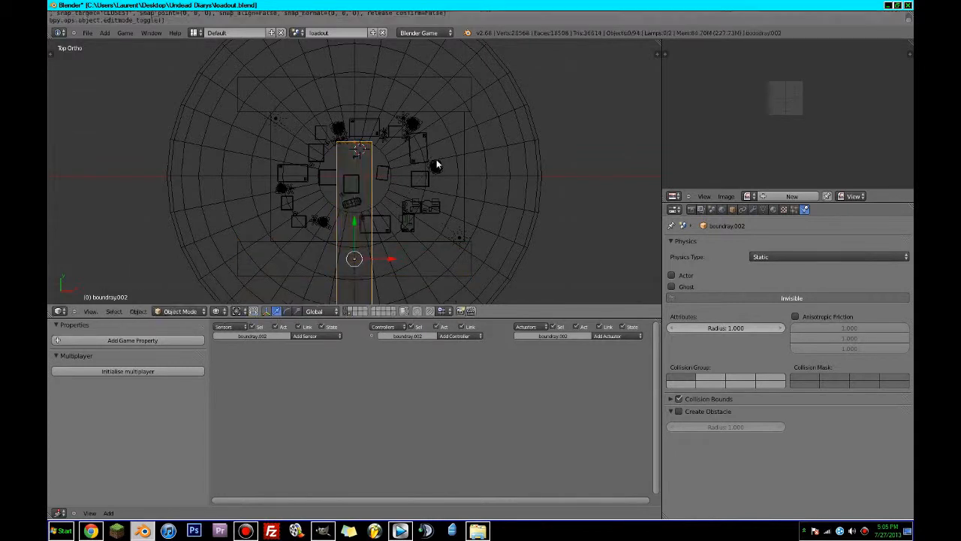
- Move the rotated wall to the level's negative X side, centered vertically across the map
key("g")
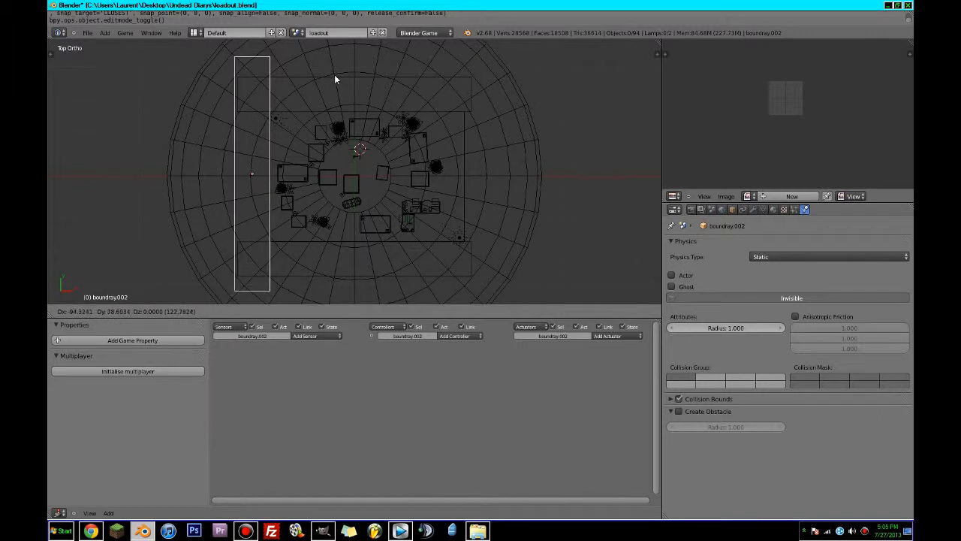
left_click(334, 74)
key("Tab")
key("Tab")
- Duplicate the side wall to the level's positive X side and shift the copy about 22 units inward along X
key("shift+d")
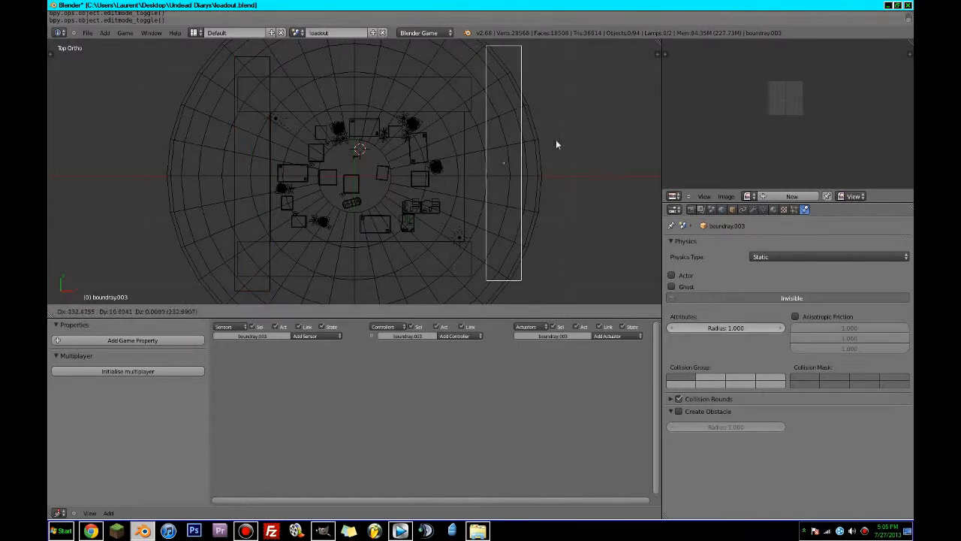
left_click(535, 143)
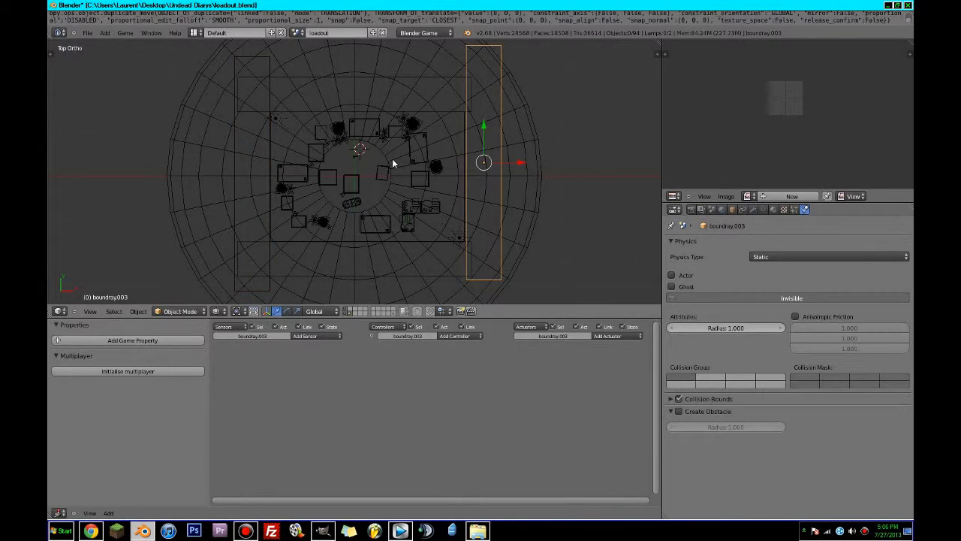
key("g")
key("x")
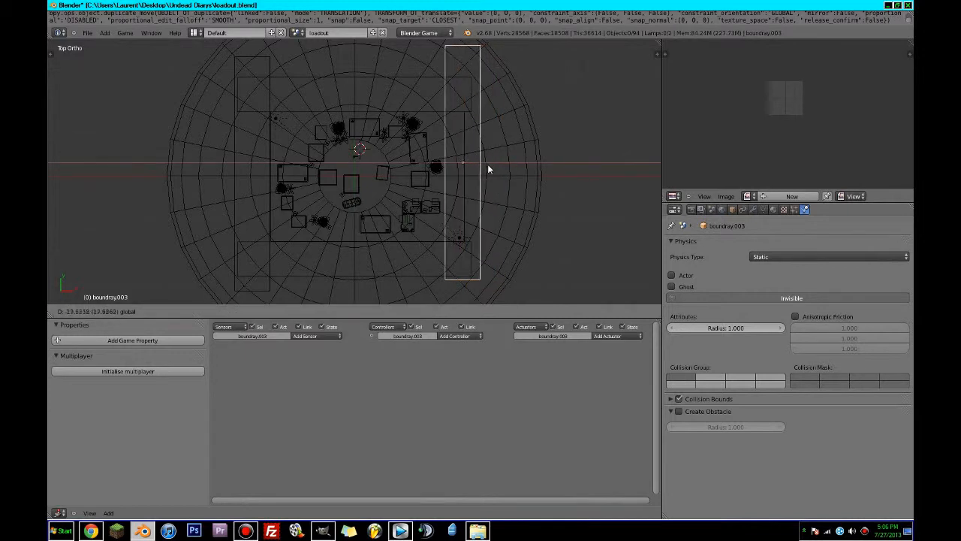
left_click(485, 166)
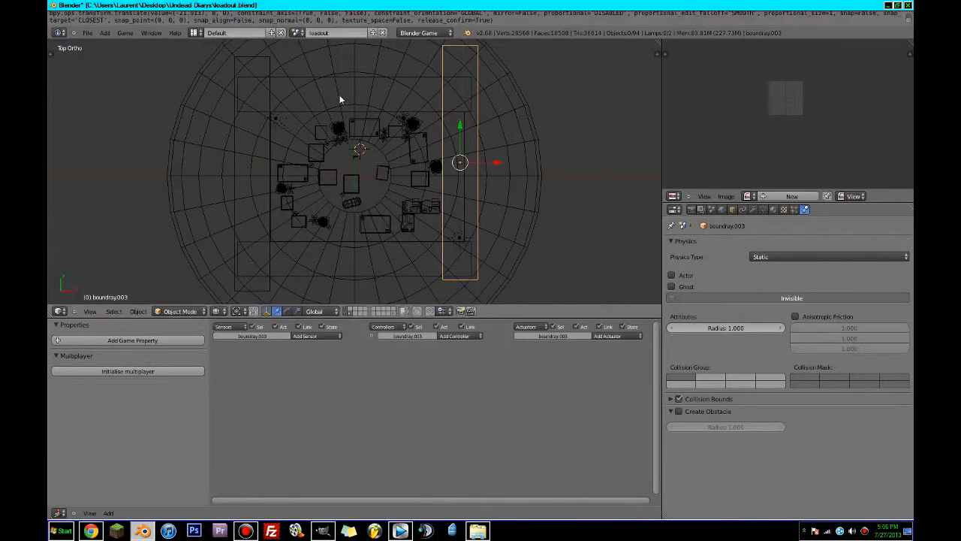
- Move the positive-Y boundary wall about 6.2 units inward along Y so it overlaps the level's edge
right_click(355, 109)
left_click(350, 67)
key("g")
key("y")
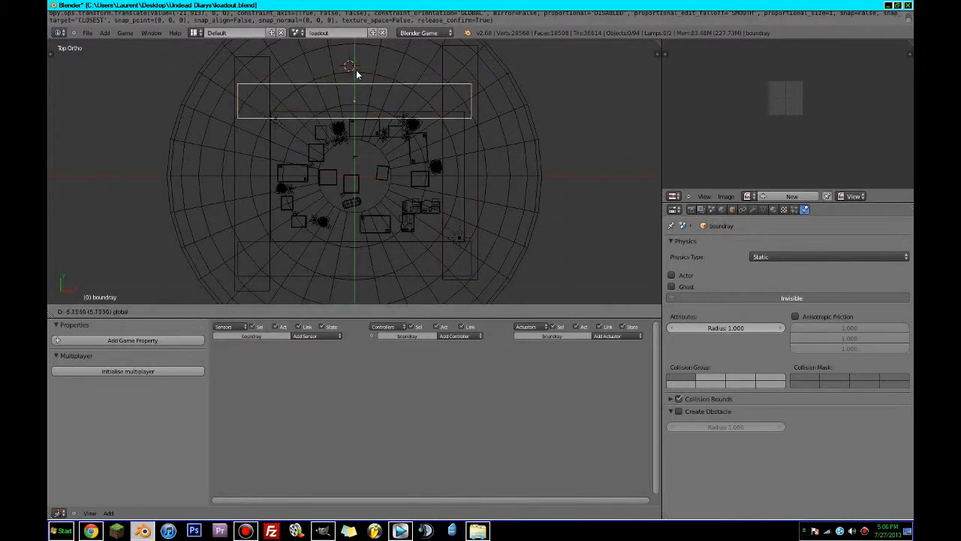
left_click(356, 70)
key("a")
- Move the negative-X wall about 6.7 units inward along X and the negative-Y wall about 7.1 units inward along Y
right_click(255, 168)
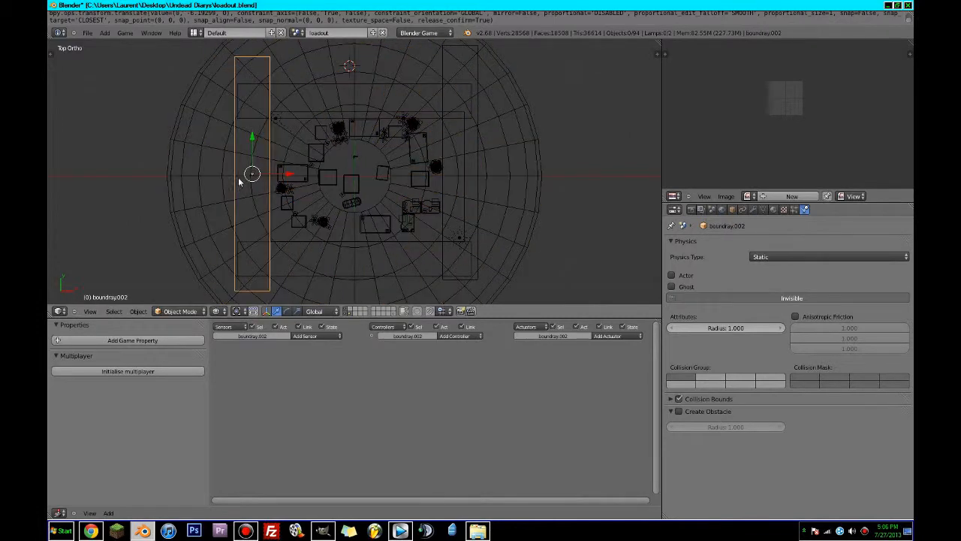
key("g")
key("x")
left_click(295, 175)
key("a")
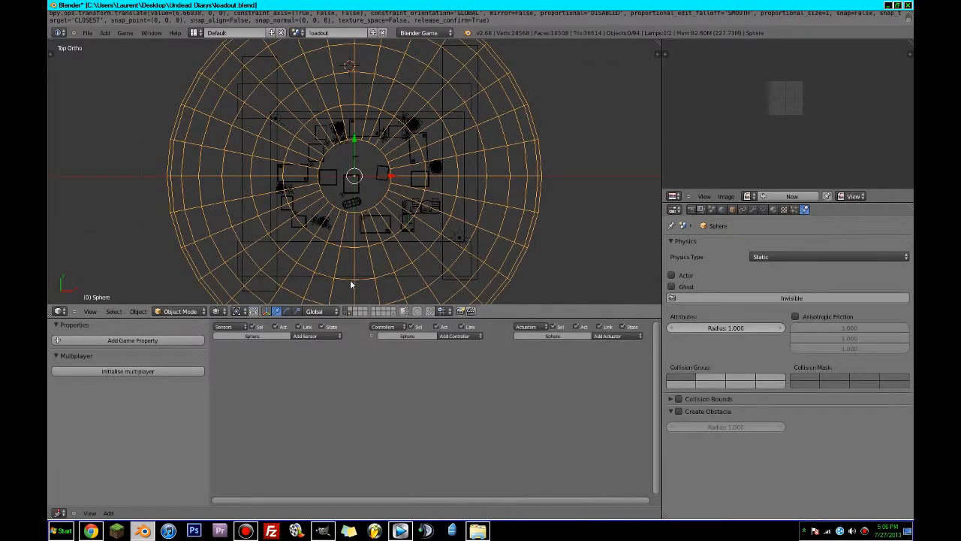
right_click(250, 276)
left_click_drag(354, 222, 362, 211)
- Show the level through the camera in a maximized 3D view with textured shading
middle_click_drag(426, 227, 427, 228)
key("KP_0")
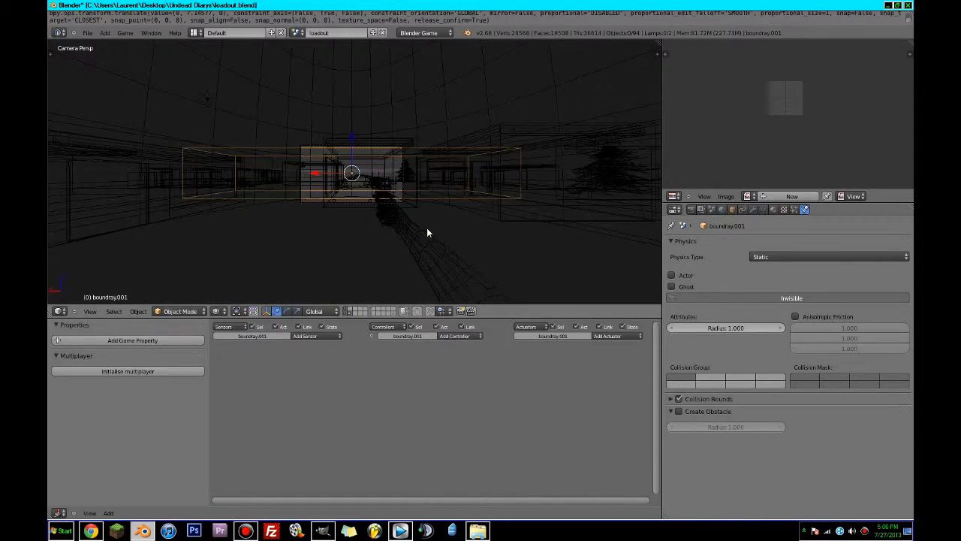
key("ctrl+Up")
scroll(424, 245, "up", 4)
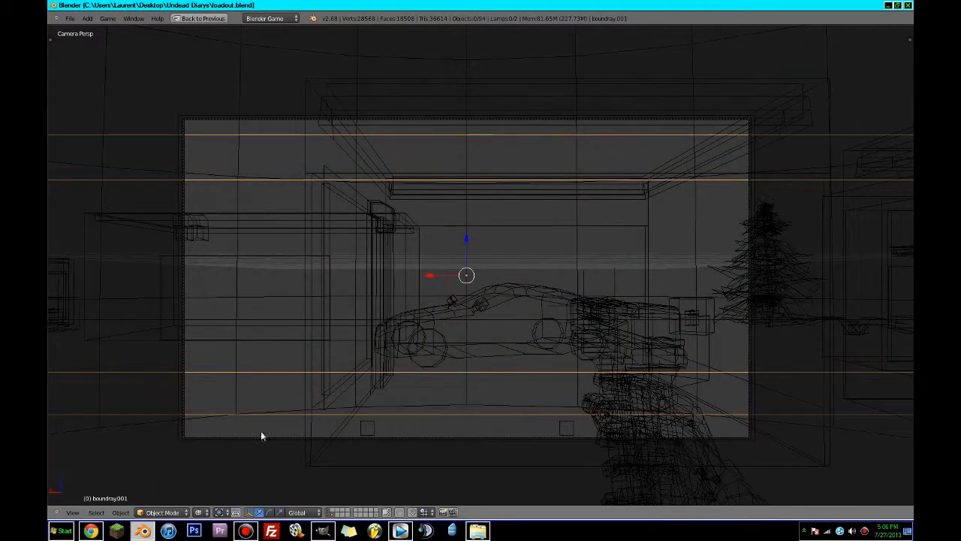
left_click(199, 511)
left_click(219, 469)
scroll(333, 404, "up", 1)
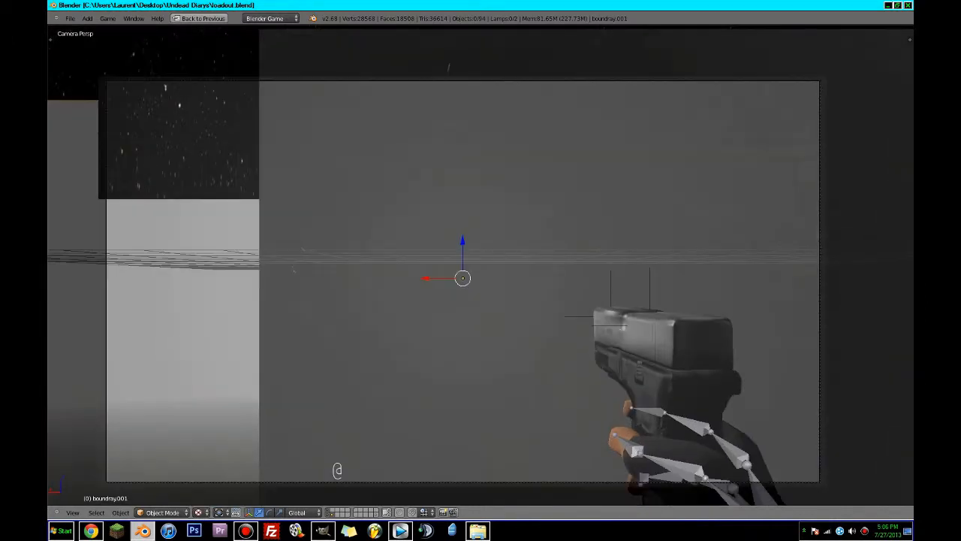
- Run the game and walk to the level's edge to test the boundary walls, firing and reloading the pistol on the way
key("p")
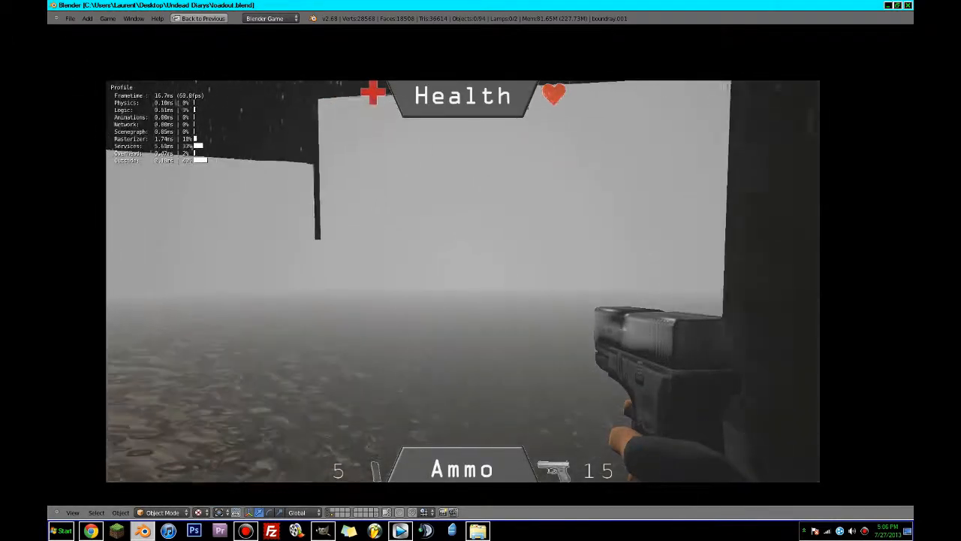
key("w")
left_click(462, 281)
left_click(463, 281)
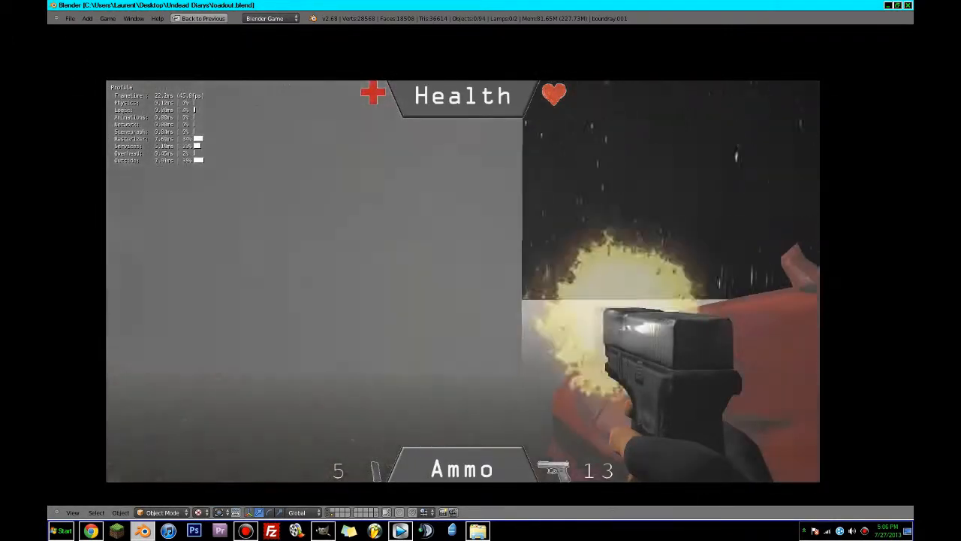
left_click(462, 281)
left_click(463, 281)
left_click(463, 280)
key("r")
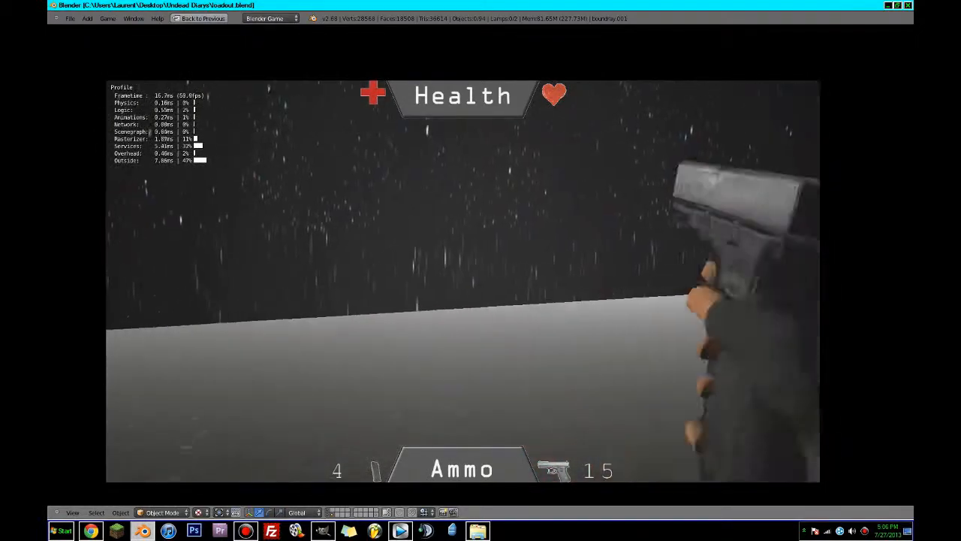
left_click(462, 281)
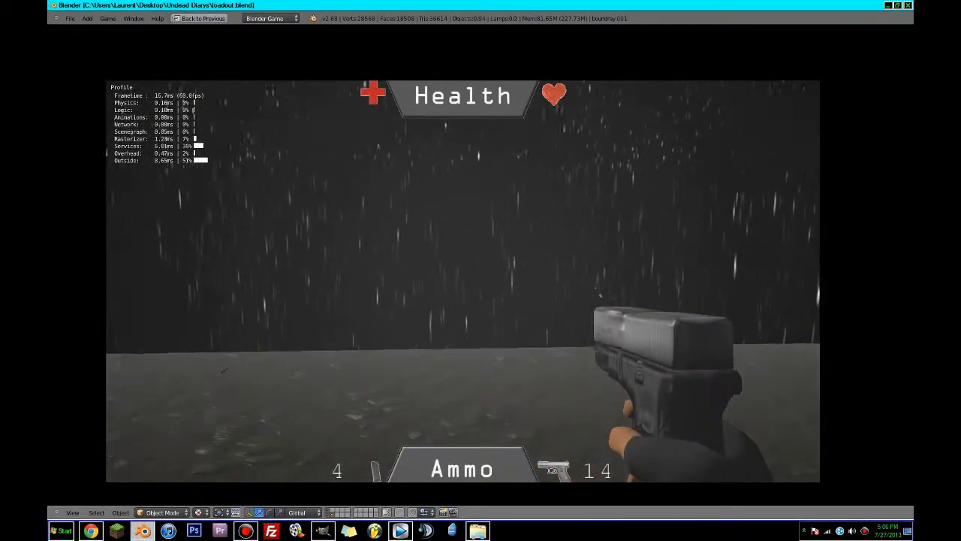
key("w")
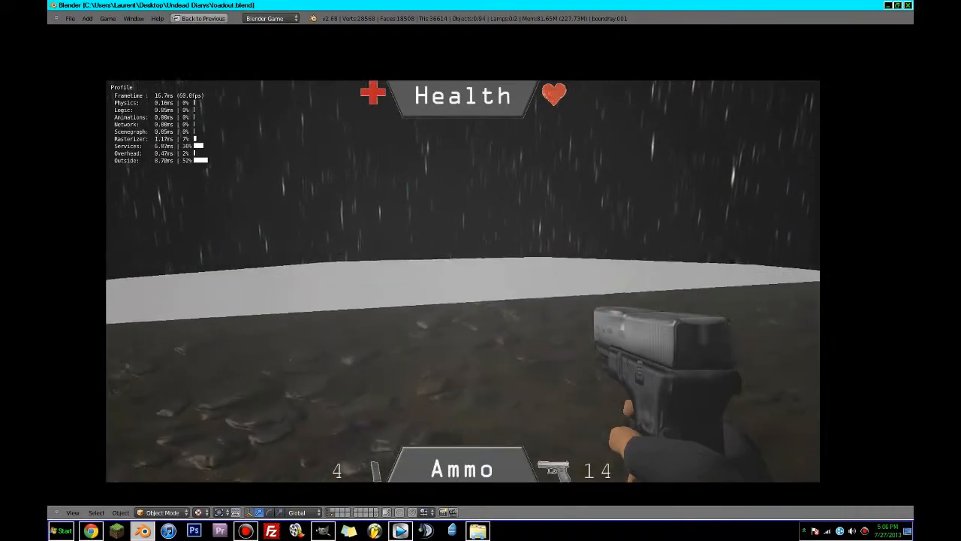
key("w")
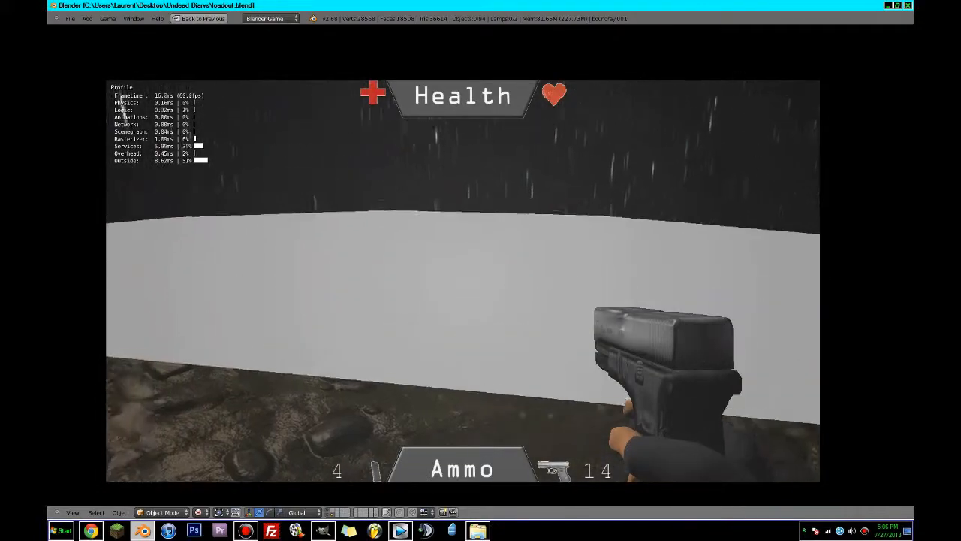
- Reload, walk past the red car and the buildings, and fire the pistol until the magazine is empty
key("r")
key("w")
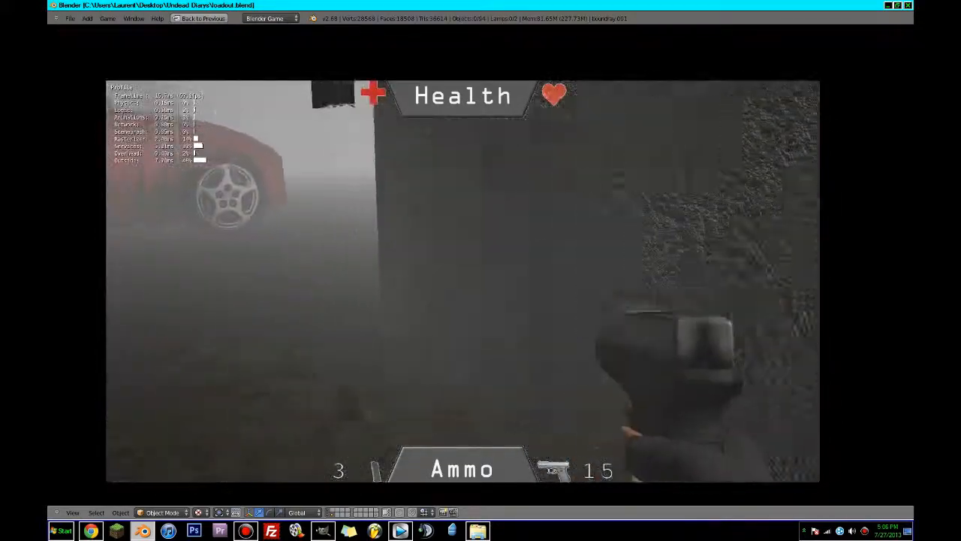
key("w")
left_click(463, 281)
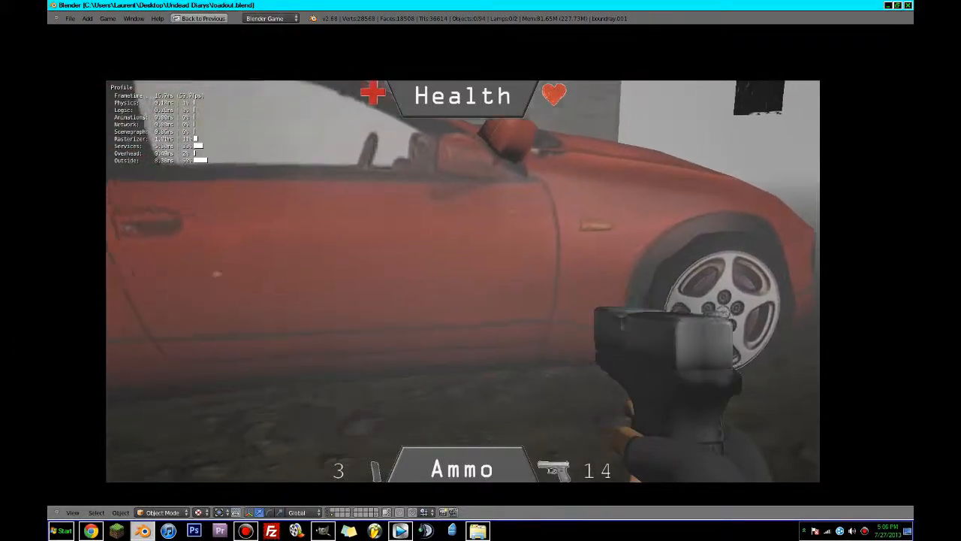
left_click(462, 281)
left_click(463, 280)
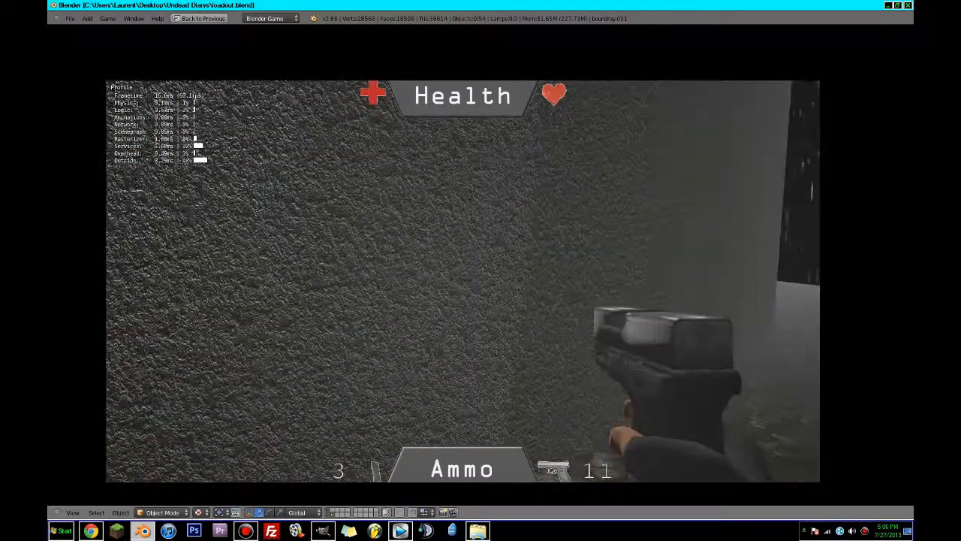
left_click(463, 281)
left_click(462, 281)
left_click(463, 280)
left_click(463, 281)
left_click(462, 281)
left_click(462, 281)
left_click(463, 281)
left_click(463, 281)
left_click(463, 281)
left_click(463, 281)
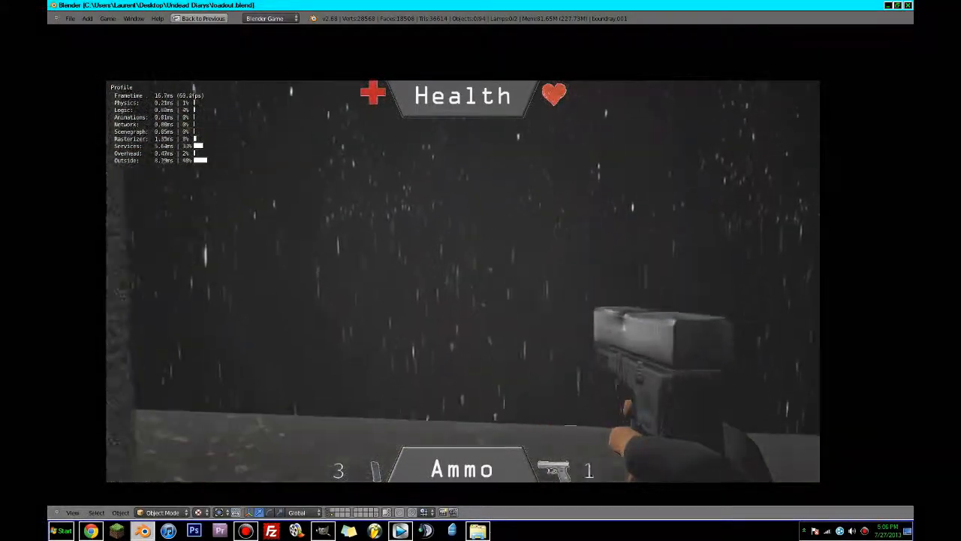
left_click(462, 280)
- Inspect the fired rounds on the ground near the boundary, reload the pistol, and quit the game
key("w")
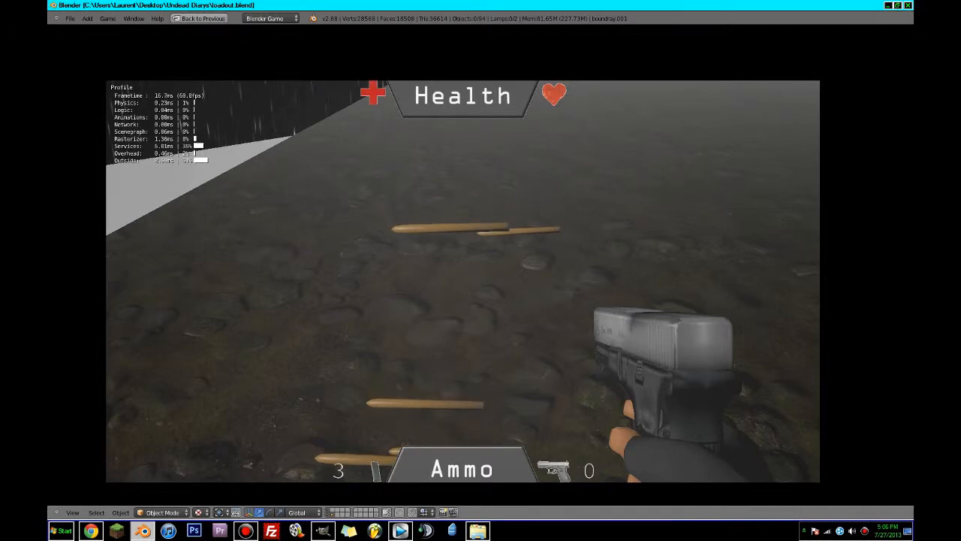
key("w")
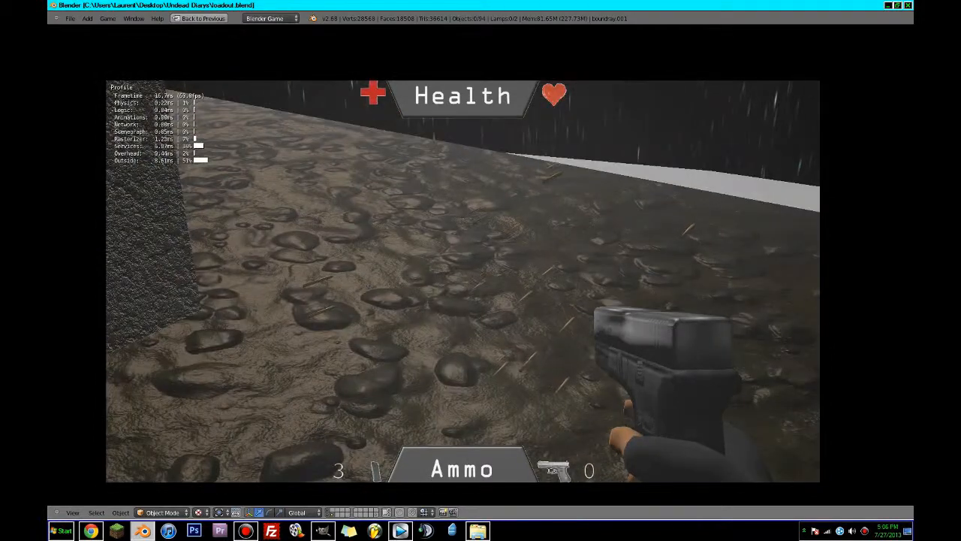
key("r")
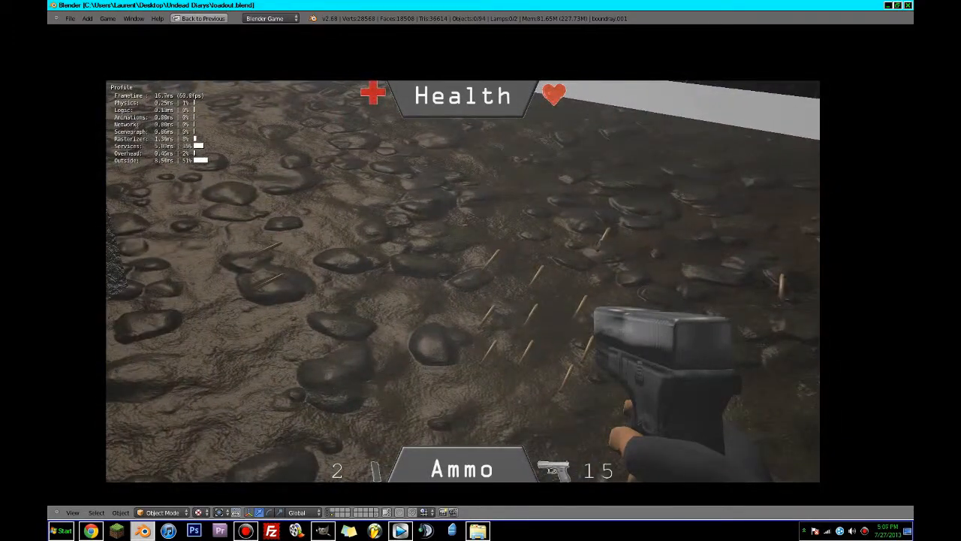
key("Escape")
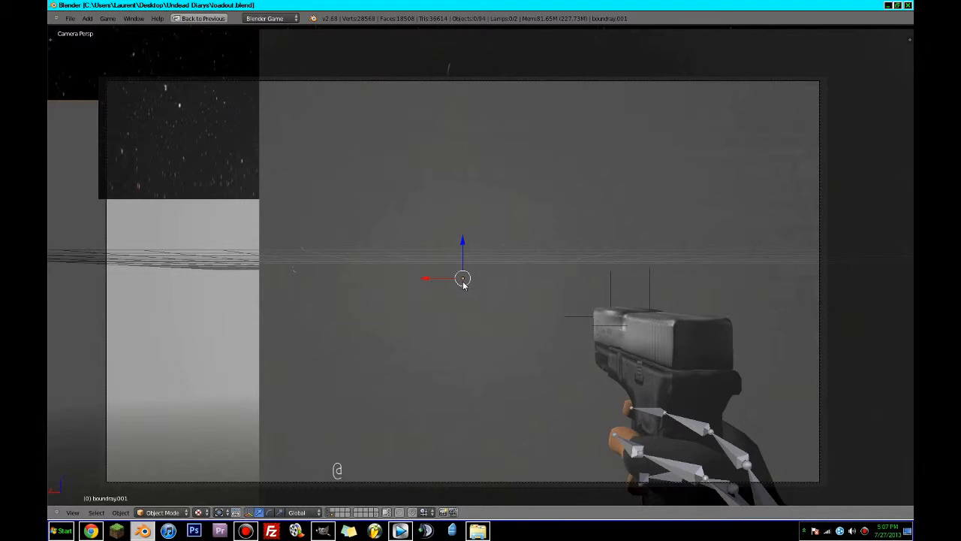
- Restore the multi-editor layout and show the layer with the boundary walls and skydome as wireframe from an angled view
key("ctrl+Up")
middle_click_drag(438, 282, 416, 281)
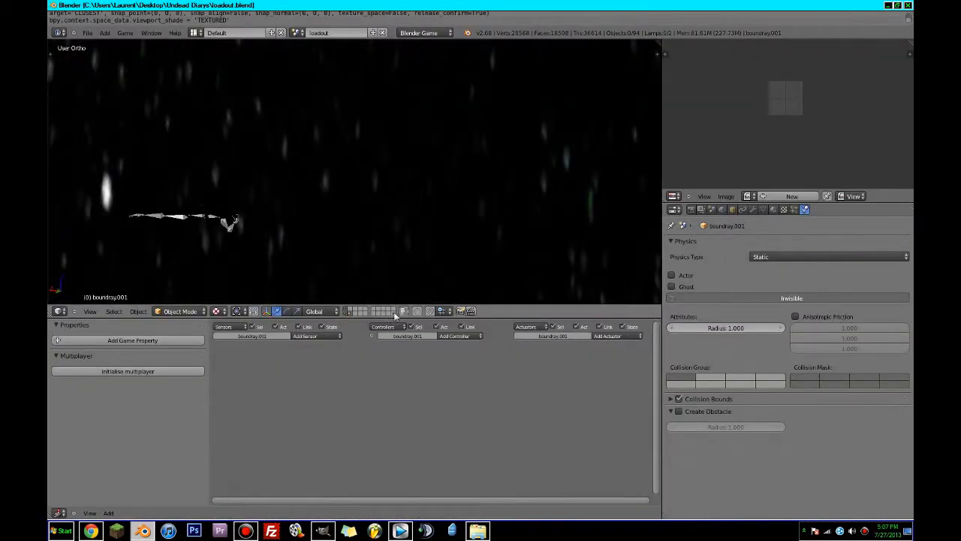
left_click(394, 313)
scroll(448, 195, "up", 4)
mouse_move(448, 198)
middle_mouse_down("shift")
mouse_move(431, 260)
mouse_move(398, 286)
mouse_move(490, 238)
middle_mouse_up("shift")
left_click(350, 313)
left_click(346, 312)
scroll(406, 252, "down", 12)
left_click(350, 313)
scroll(359, 299, "down", 5)
key("z")
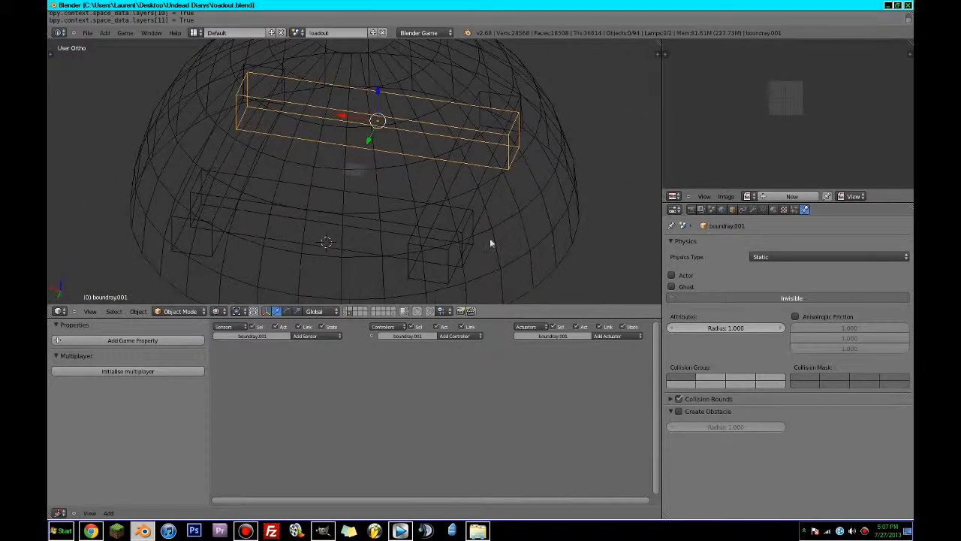
- Create a new material named boundray on the selected boundray.001 wall
left_click(773, 210)
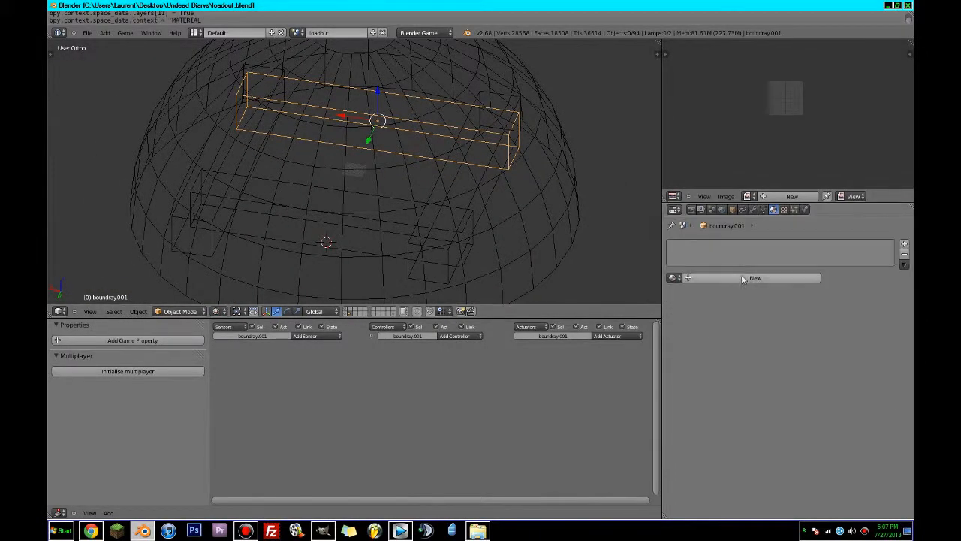
left_click(741, 276)
left_click(741, 277)
type("bound")
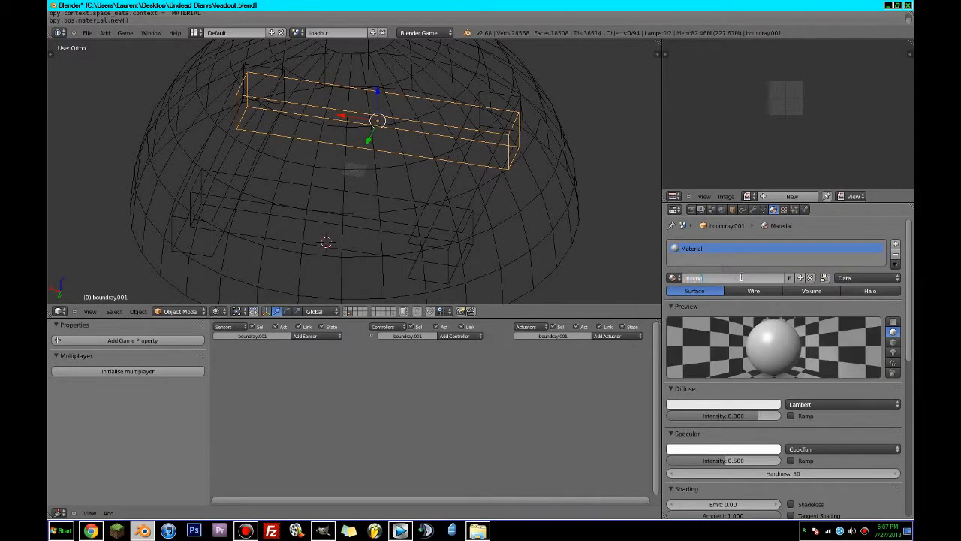
type("ray")
key("Return")
- Assign the existing boundray material to the boundray.002 wall
right_click(577, 205)
right_click(479, 189)
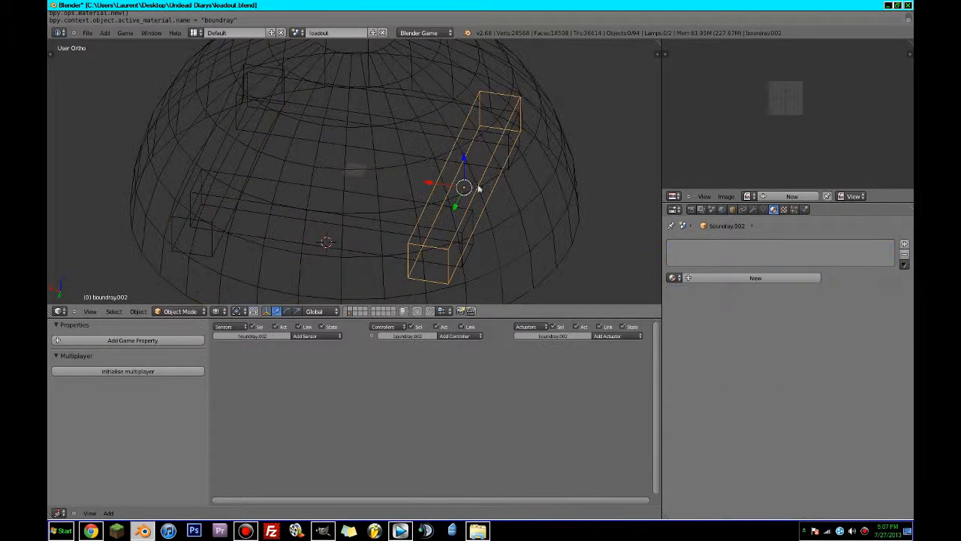
left_click(674, 277)
type("b")
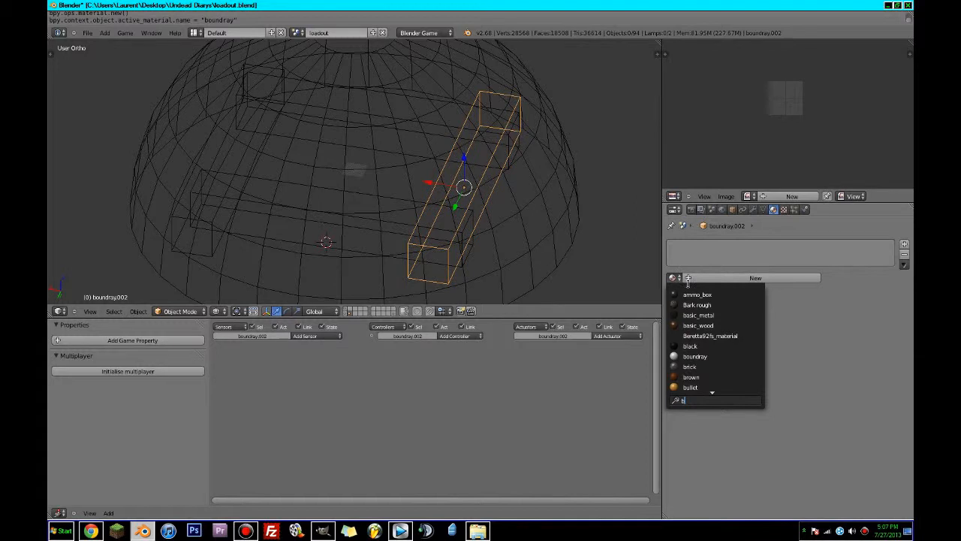
type("o")
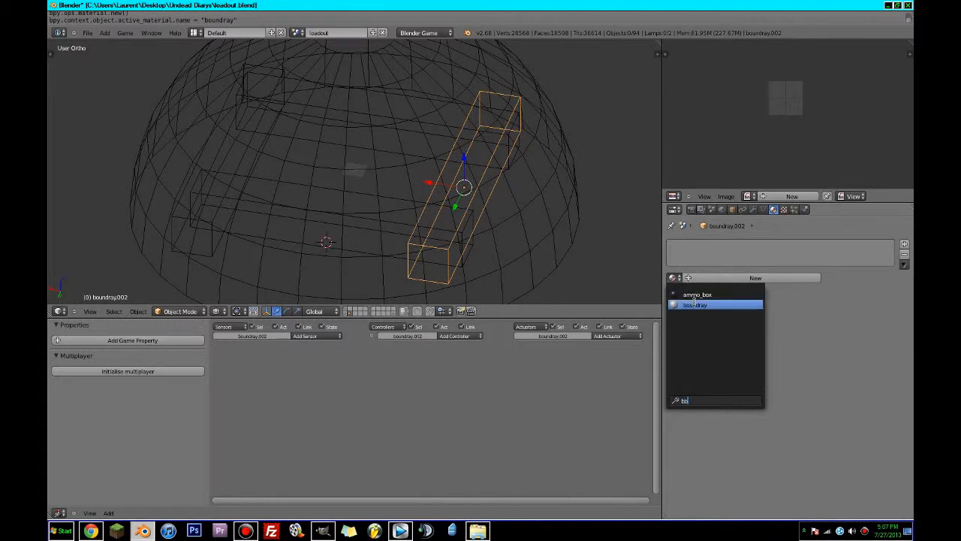
left_click(697, 305)
- Assign the boundray material to the two remaining walls, boundray and boundray.003, and save over loadout.blend
right_click(390, 232)
left_click(674, 277)
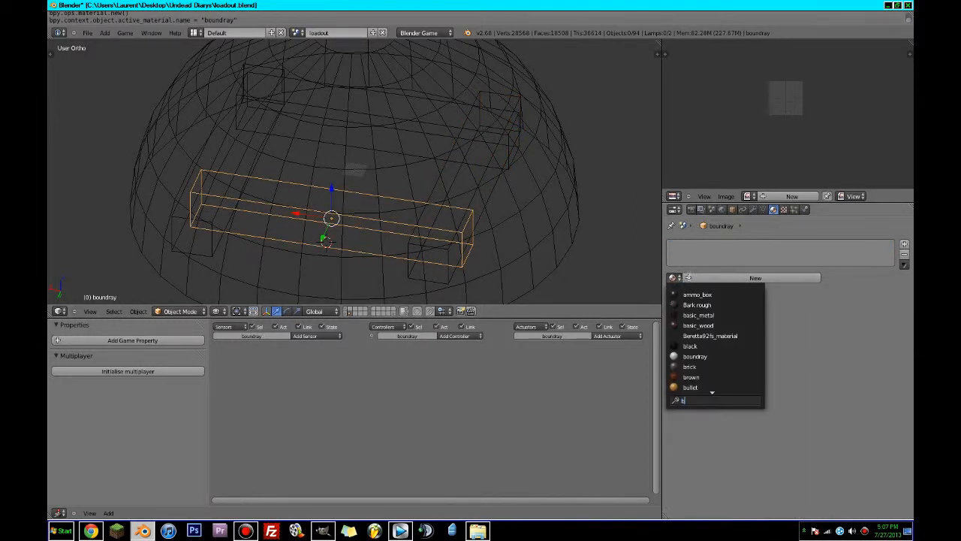
left_click(696, 356)
right_click(215, 154)
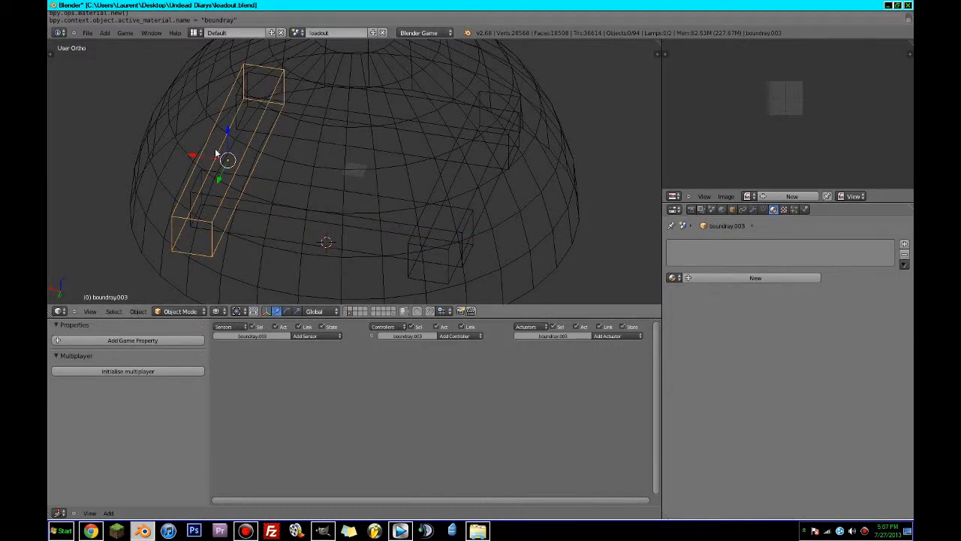
left_click(674, 277)
type("b")
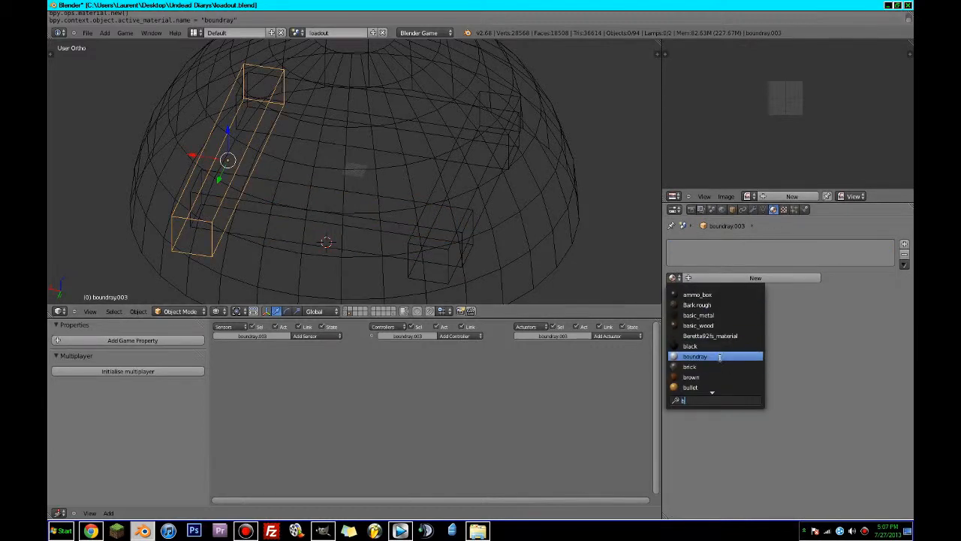
left_click(702, 356)
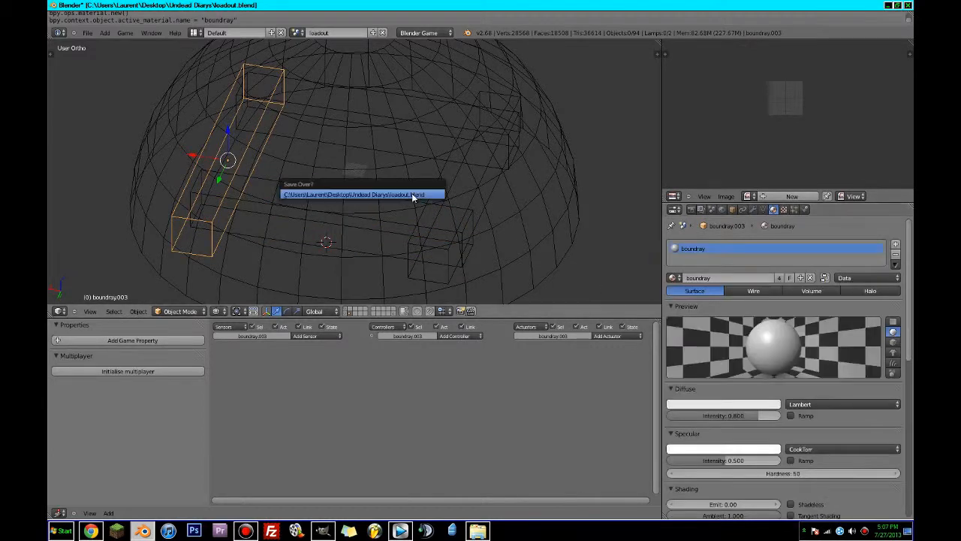
- Select the bullet on its own layer and add a Touch sensor named hit_boundray limited to the boundray material
left_click(394, 314)
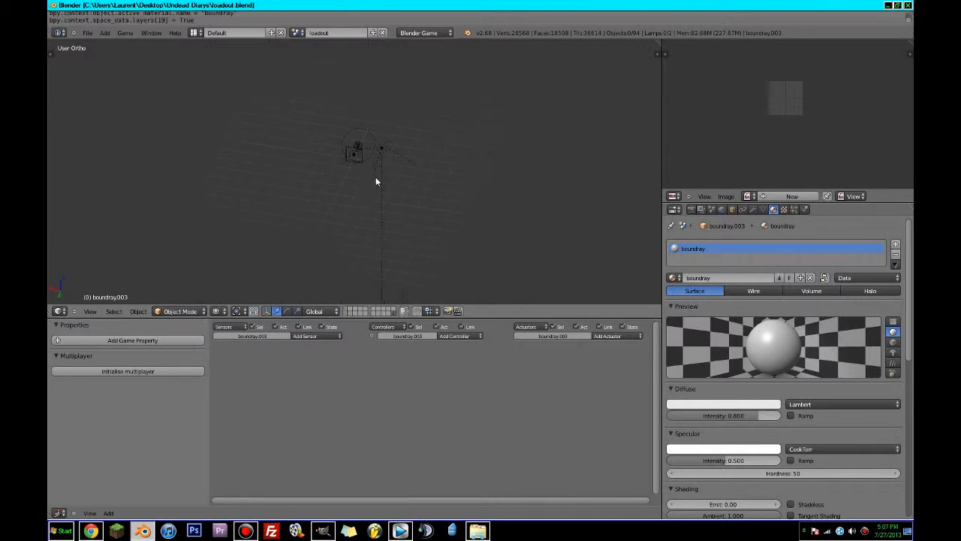
scroll(376, 177, "up", 8)
middle_click_drag(390, 122, 384, 196, "shift")
scroll(384, 196, "up", 3)
right_click(361, 88)
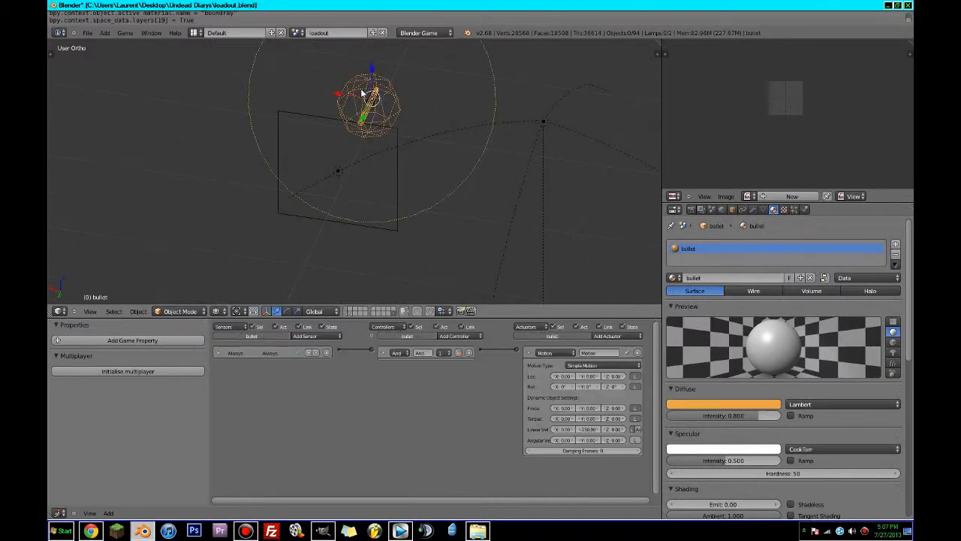
left_click(313, 336)
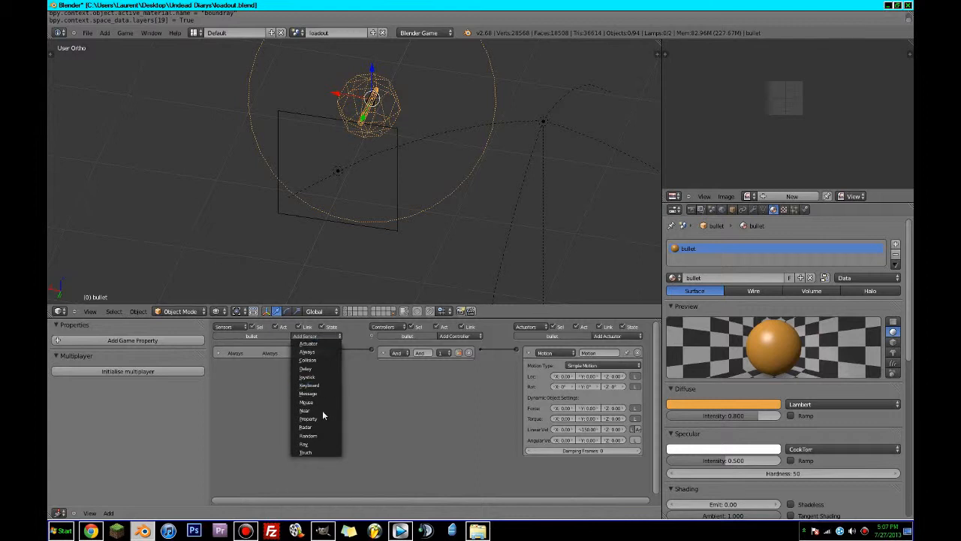
left_click(306, 451)
left_click(528, 353)
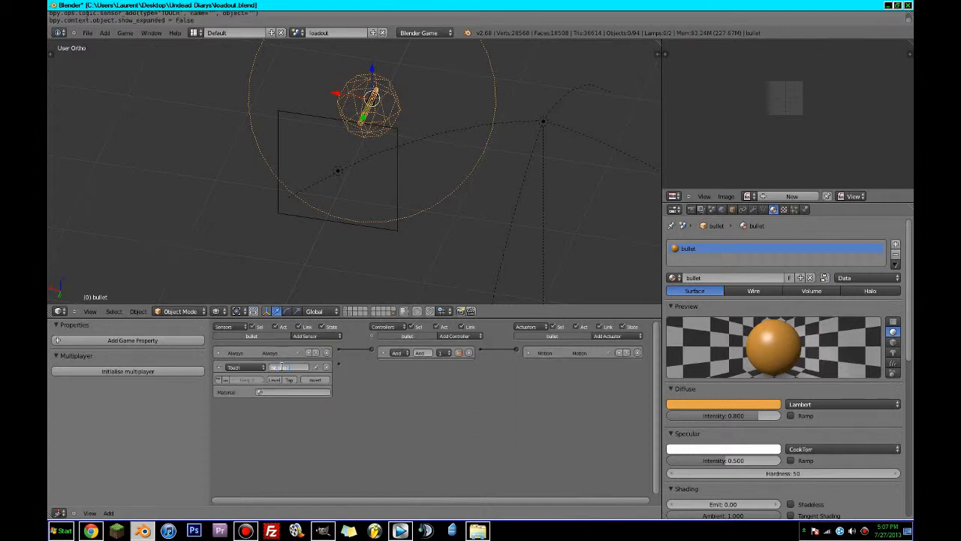
left_click(284, 391)
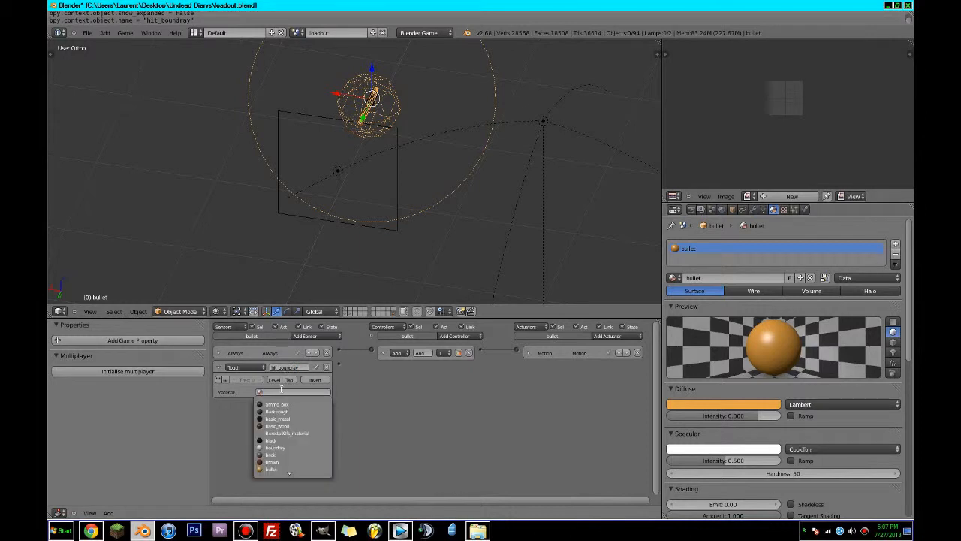
left_click(276, 410)
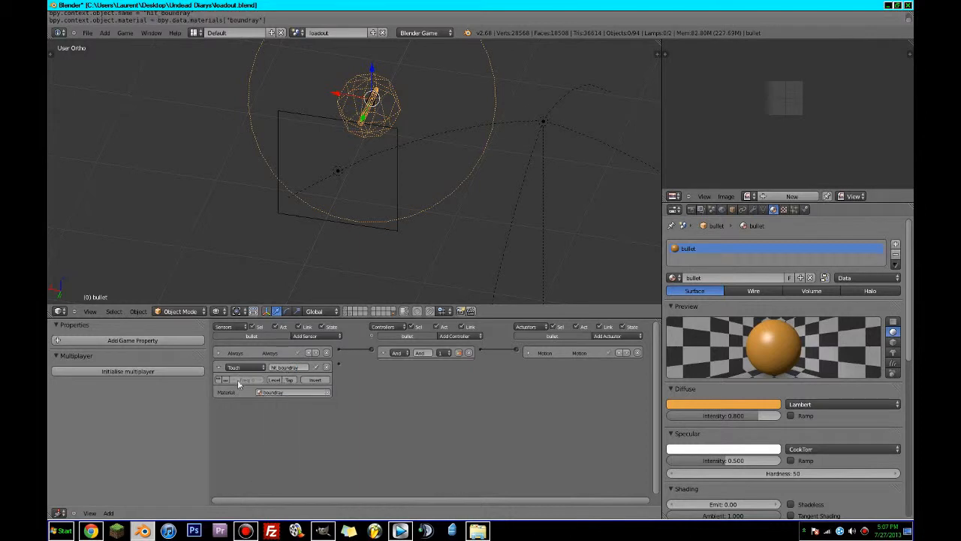
left_click(218, 366)
- Add an Edit Object actuator to the bullet and set its mode to End Object
left_click(608, 335)
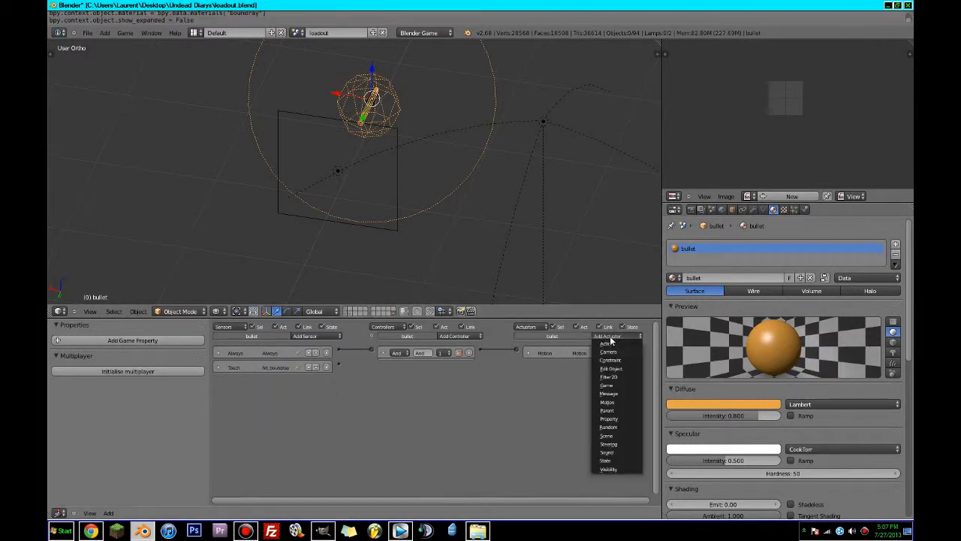
left_click(624, 368)
left_click(594, 380)
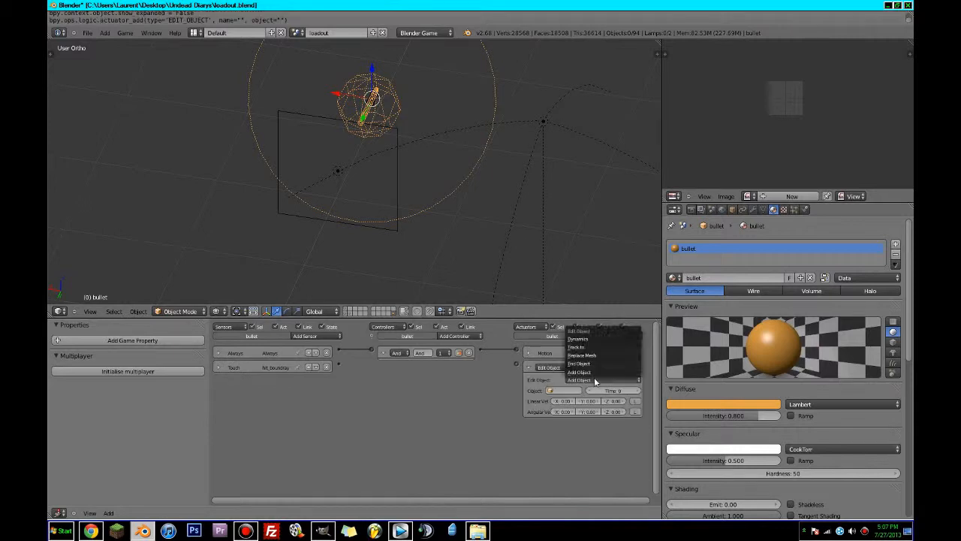
left_click(587, 365)
left_click(527, 366)
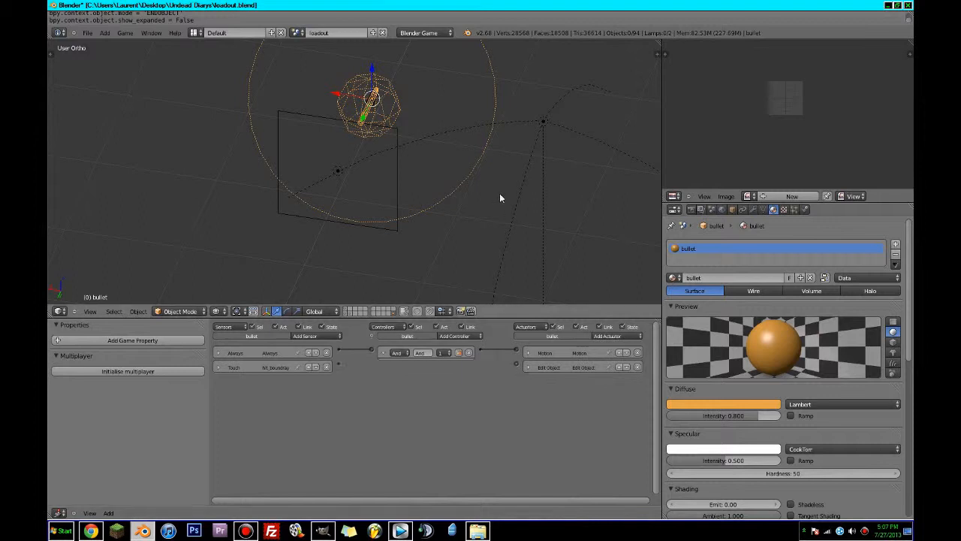
- Link the hit_boundray sensor to the End Object actuator through a new And controller and save the file
mouse_move(516, 365)
left_mouse_down()
mouse_move(336, 363)
mouse_move(517, 367)
left_mouse_up()
left_click(447, 336)
left_click(451, 347)
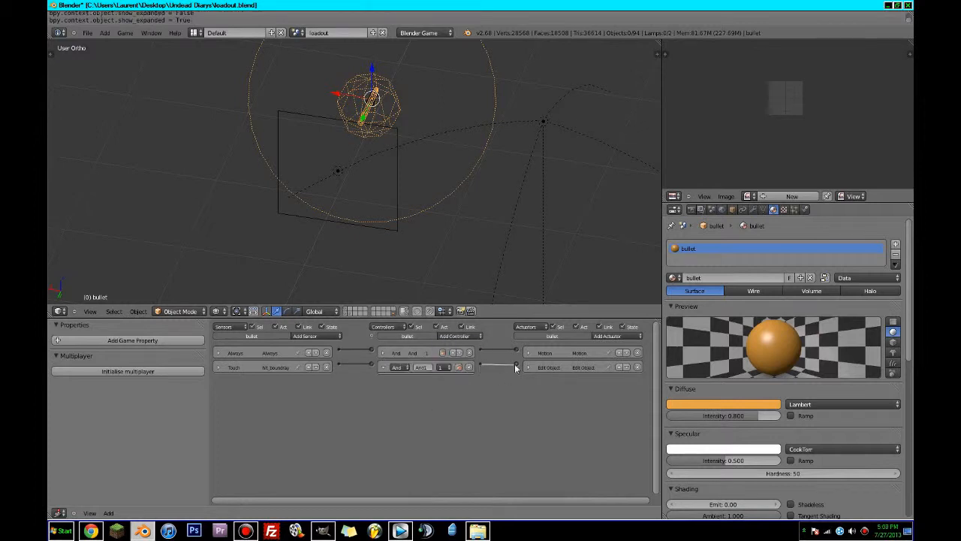
left_click(381, 368)
key("ctrl+s")
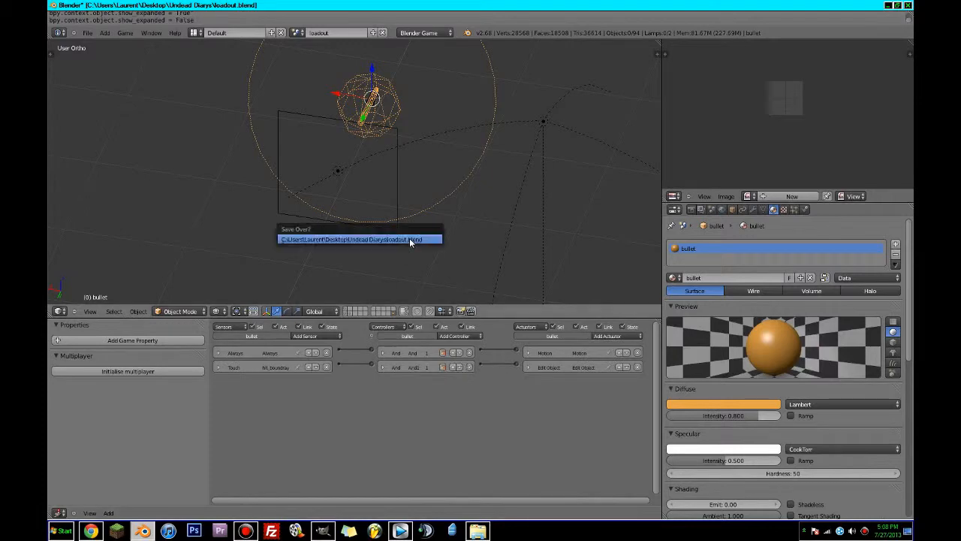
left_click(410, 239)
- Save the file and start the game from a maximised, textured camera view of the level layers
left_click(348, 314)
left_click(346, 310)
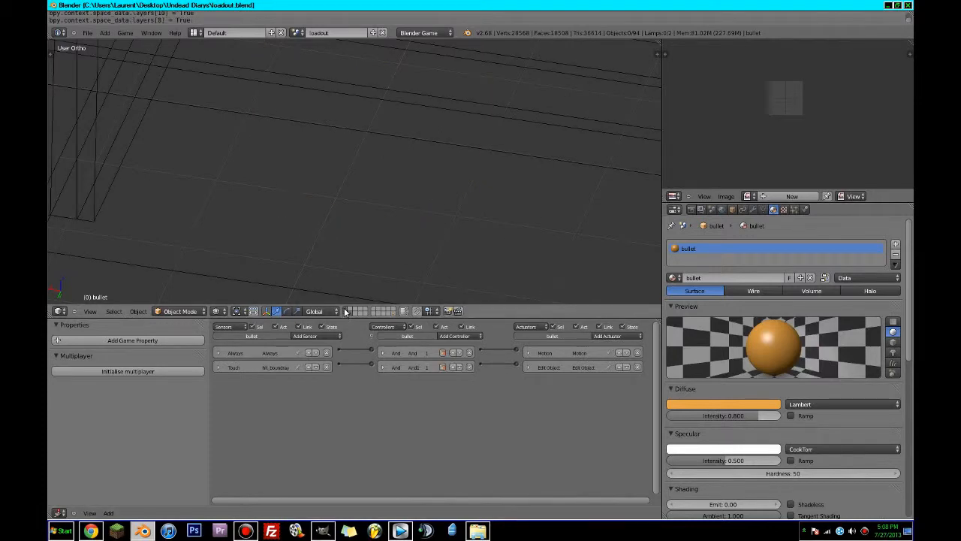
key("KP_0")
key("ctrl+Up")
key("ctrl+s")
left_click(414, 176)
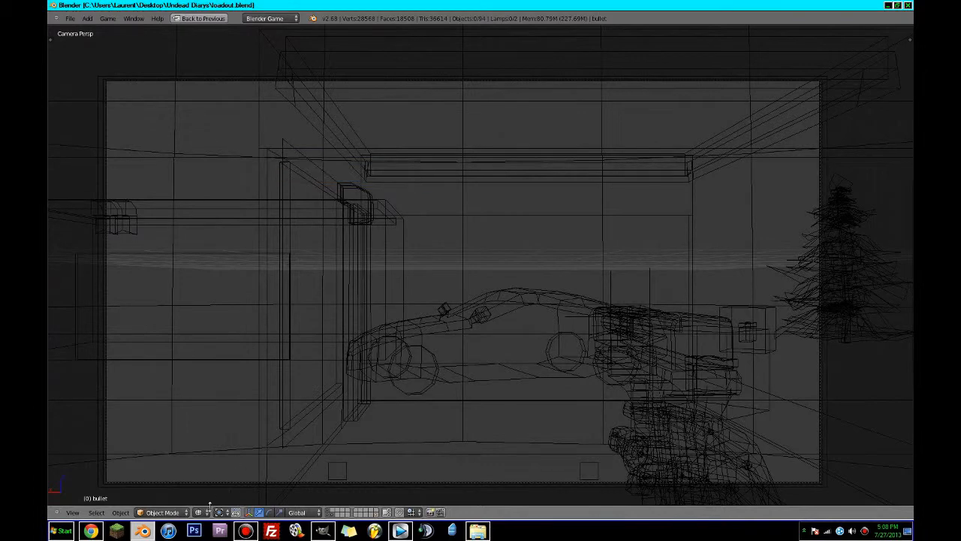
left_click(205, 510)
left_click(218, 470)
key("p")
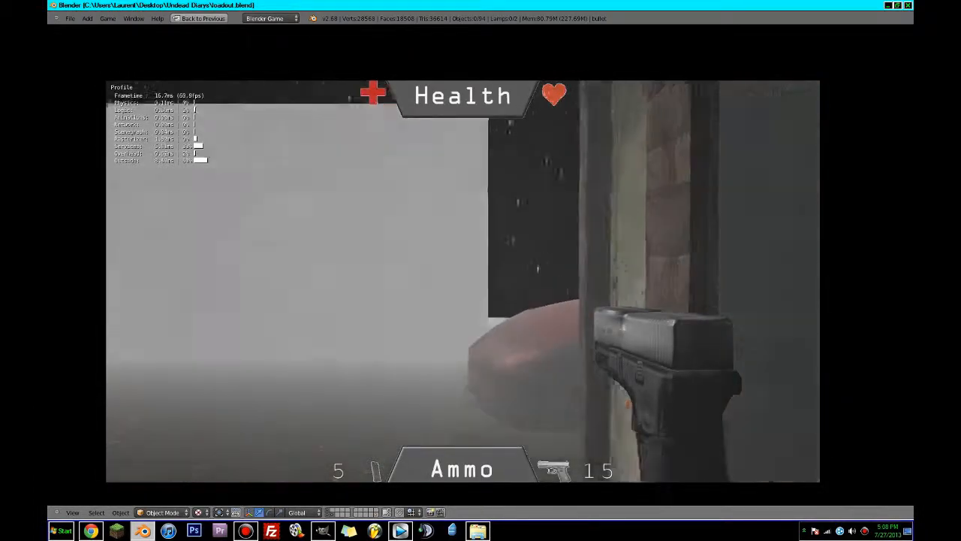
- Walk past the red car to the level's edge while firing the pistol, and reload
left_click(462, 281)
left_click(462, 281)
left_click(462, 281)
left_click(462, 281)
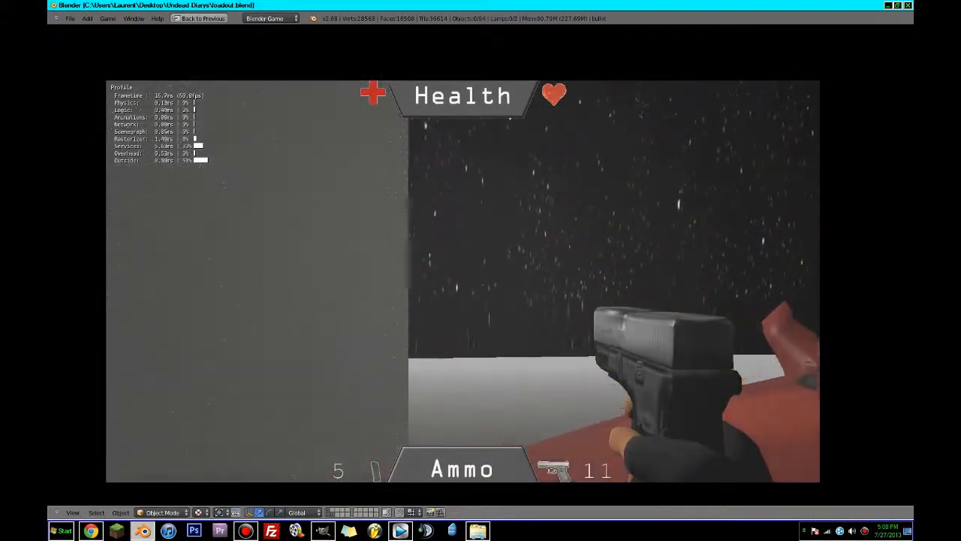
left_click(462, 281)
left_click(462, 281)
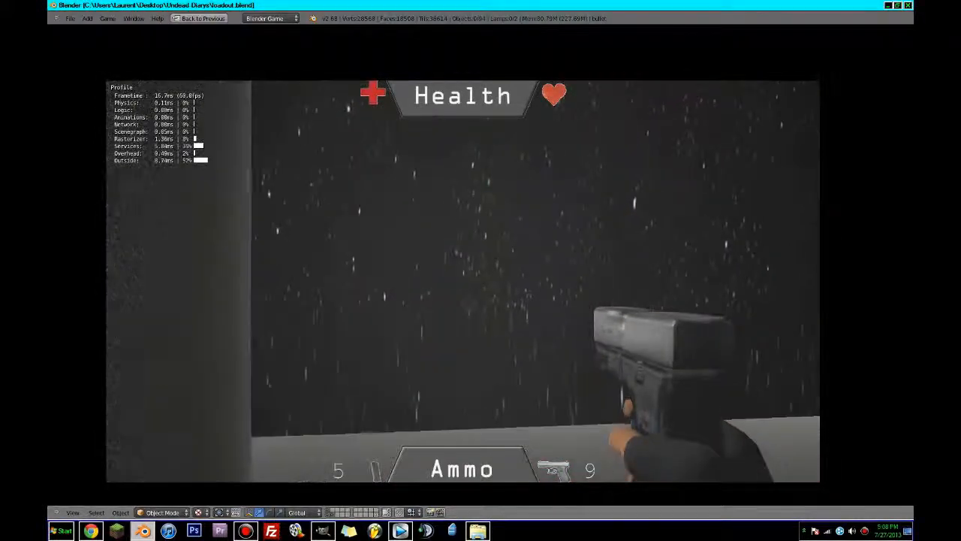
left_click(463, 281)
left_click(462, 281)
left_click(463, 281)
key("r")
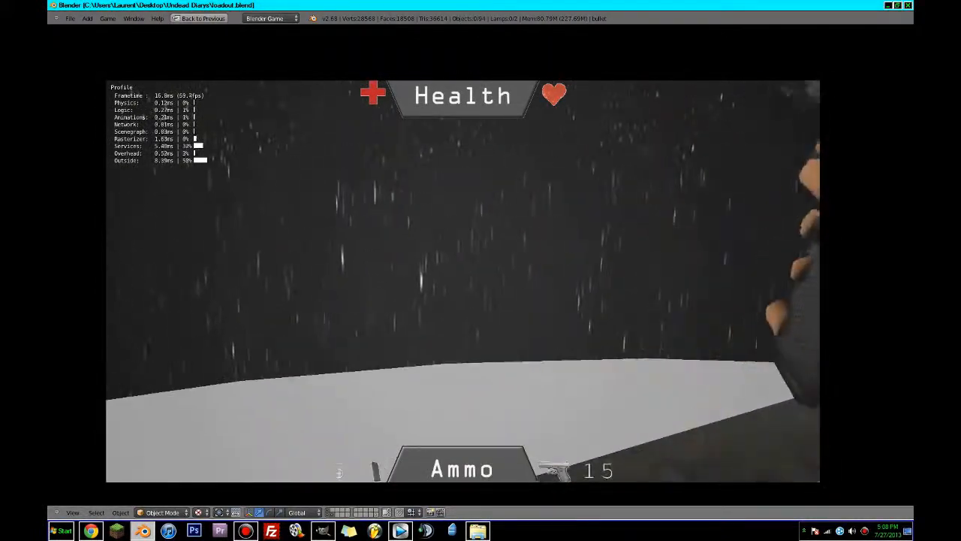
- Fire a series of shots at the invisible boundary wall to test bullet removal, and reload the pistol
left_click(463, 281)
left_click(462, 281)
left_click(463, 281)
left_click(463, 281)
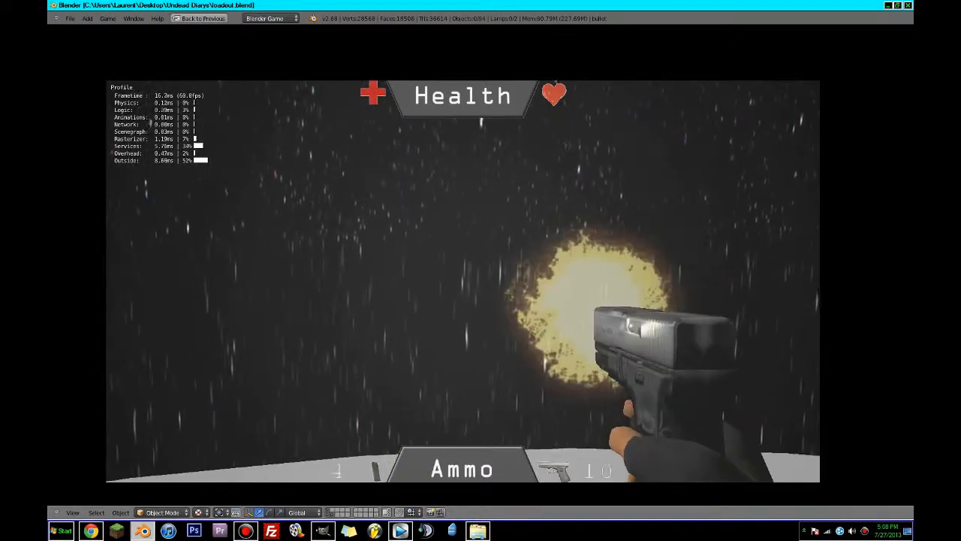
left_click(462, 280)
left_click(463, 280)
left_click(462, 281)
left_click(462, 281)
key("r")
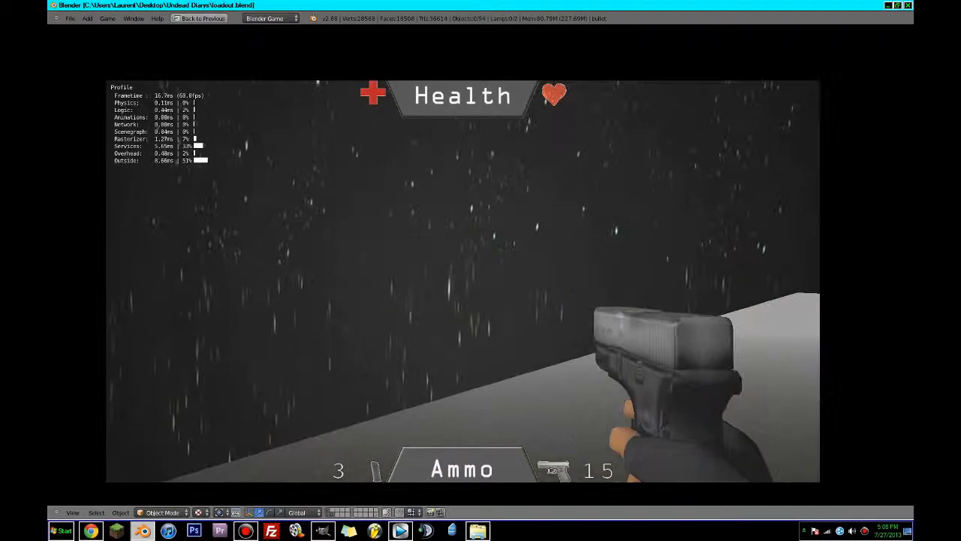
- Fire a few more shots at the boundary, reload, walk back among the buildings, and quit the game
left_click(462, 280)
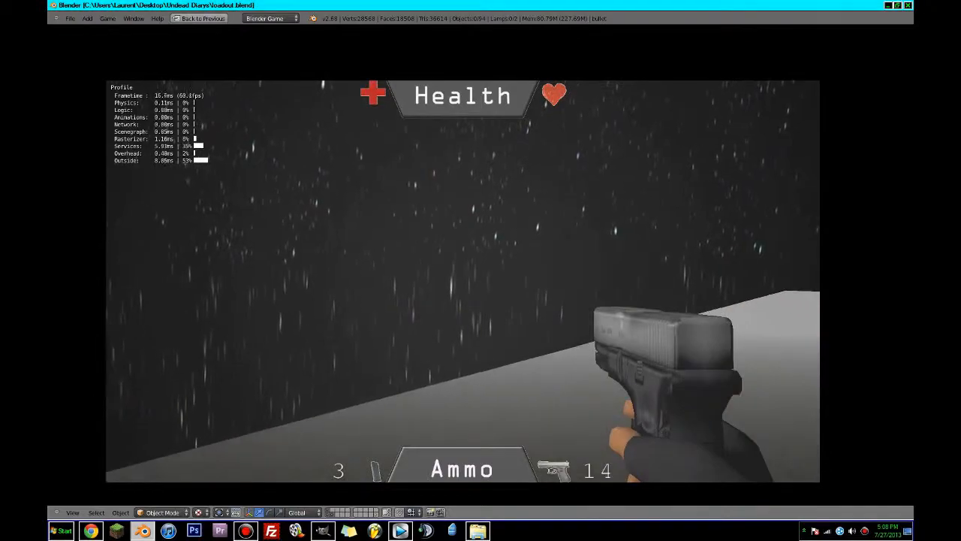
left_click(462, 281)
left_click(463, 280)
key("r")
key("w")
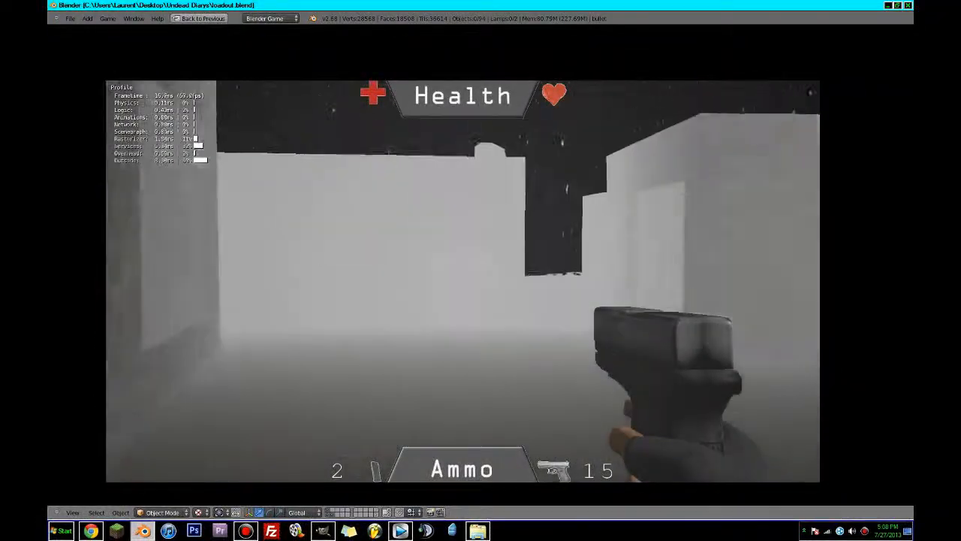
key("w")
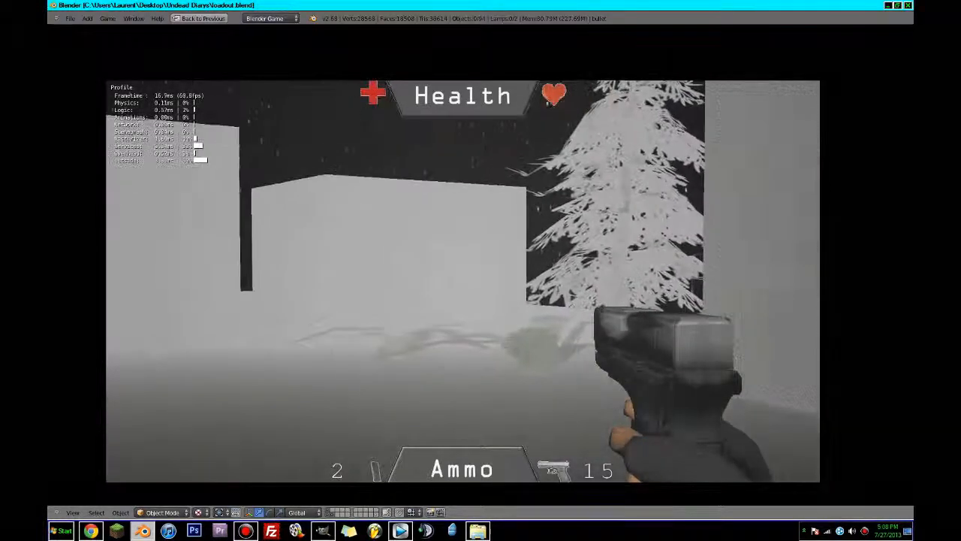
key("Escape")
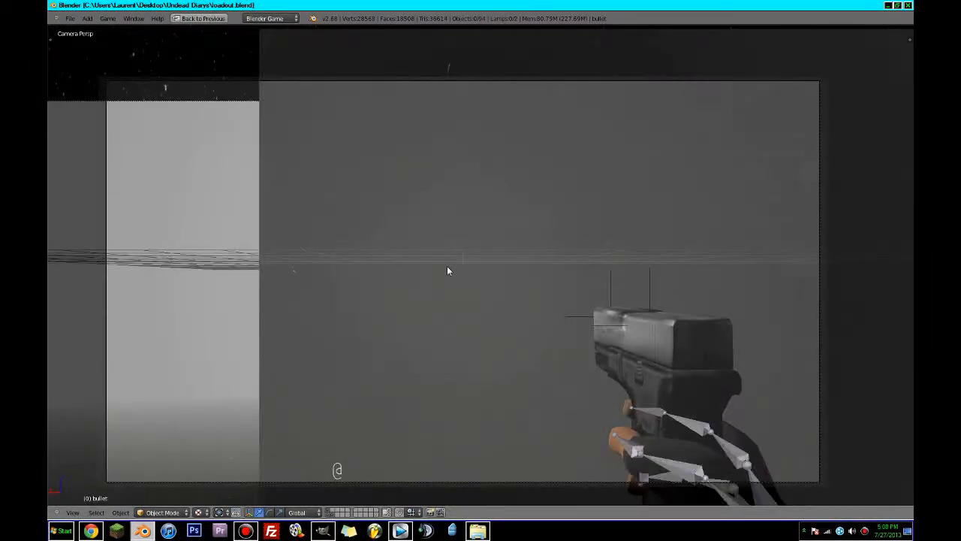